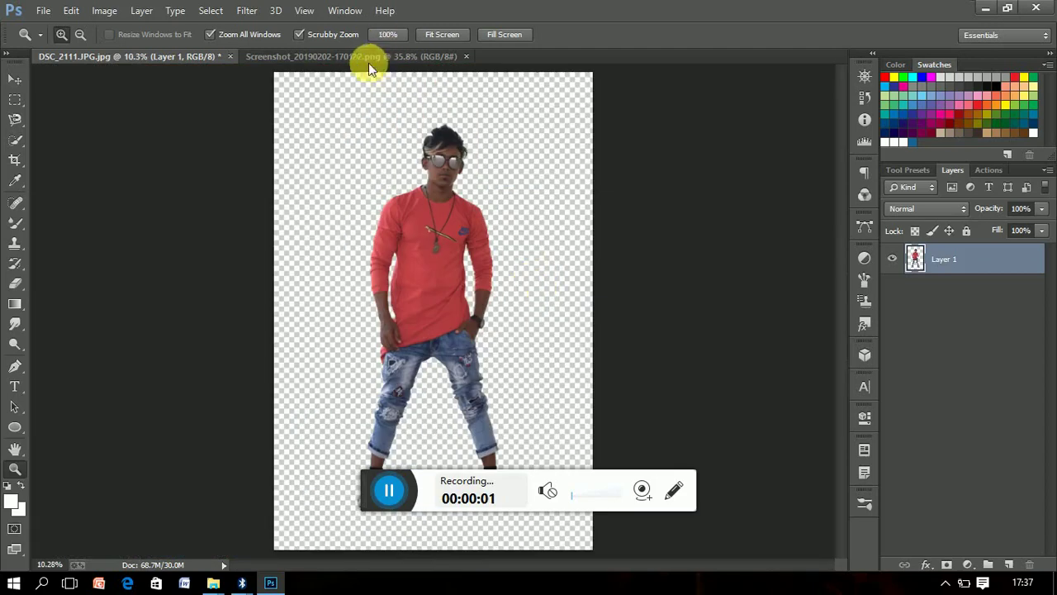
Select the entire motel night scene and drag it into the man's document
click(334, 56)
click(15, 79)
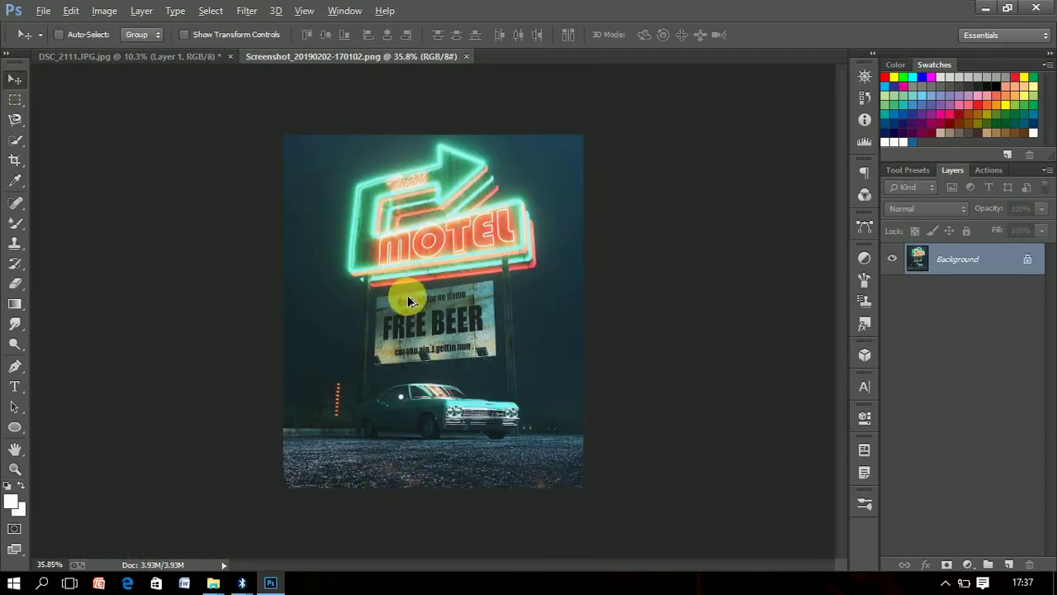
key(ctrl+a)
mouse_move(417, 163)
mouse_down()
mouse_move(270, 98)
mouse_move(380, 264)
mouse_up()
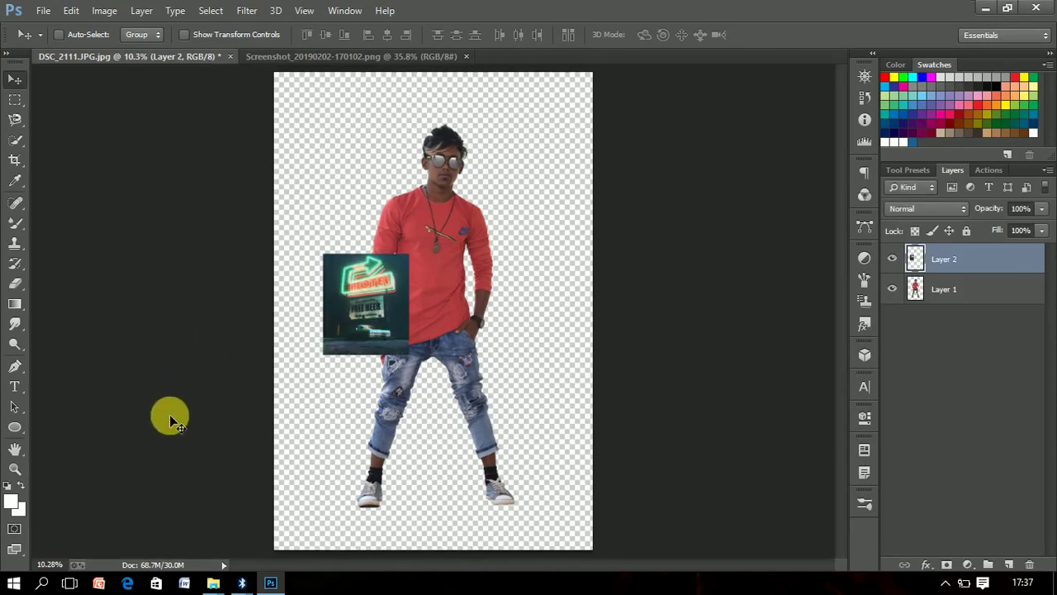
Scale the motel image up with Free Transform so it covers the canvas
click(15, 468)
alt+click(637, 302)
key(ctrl+t)
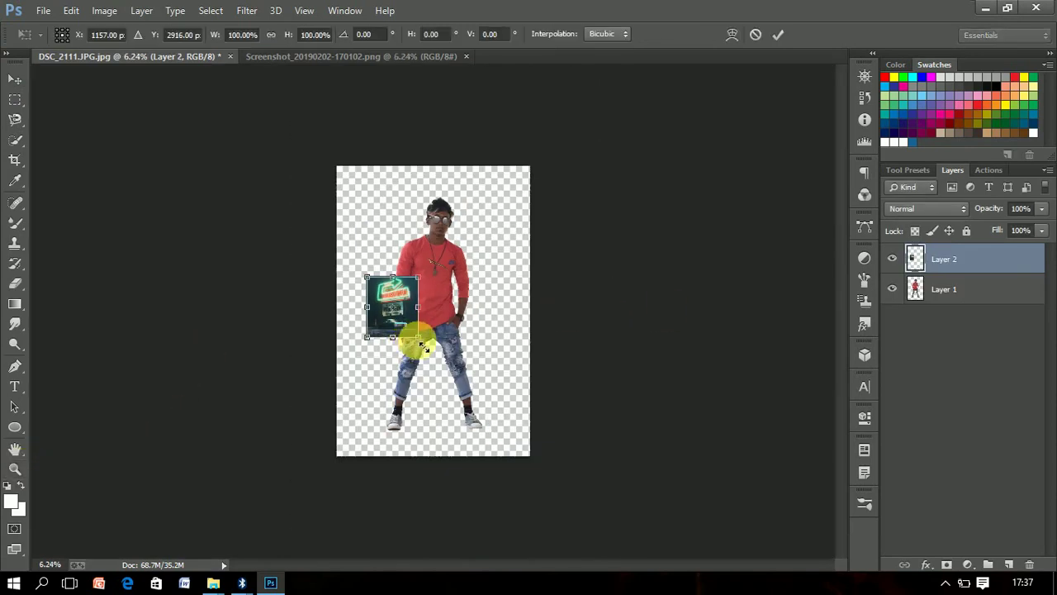
drag(418, 337, 523, 468)
drag(465, 361, 472, 364)
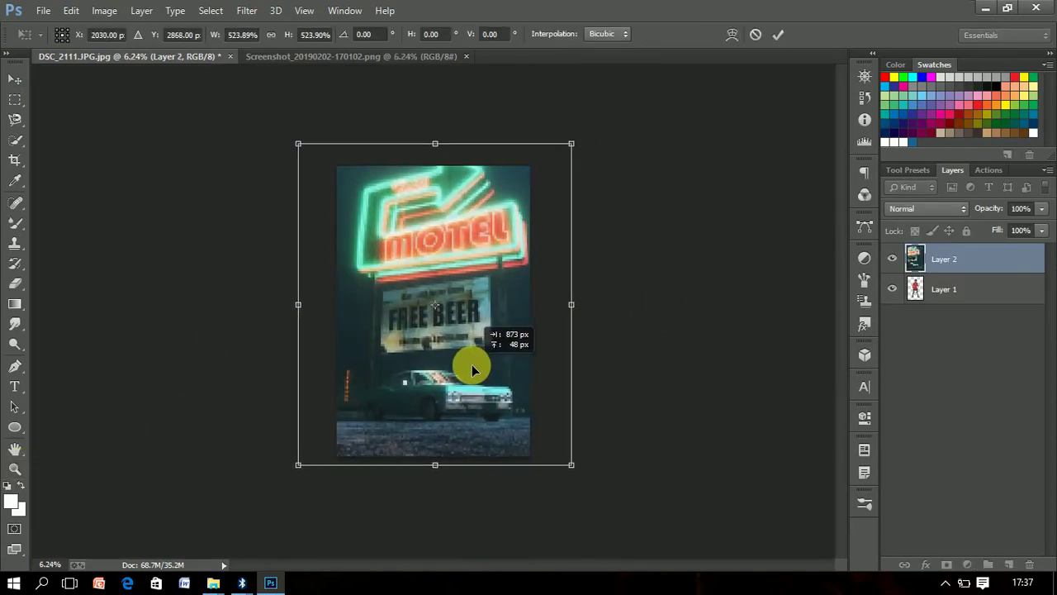
key(Return)
Crop outward to widen the canvas on all sides, then move the man's layer above the motel scene
click(15, 159)
drag(439, 167, 432, 156)
mouse_move(338, 310)
mouse_down()
mouse_move(329, 319)
mouse_move(323, 311)
mouse_up()
drag(543, 311, 572, 324)
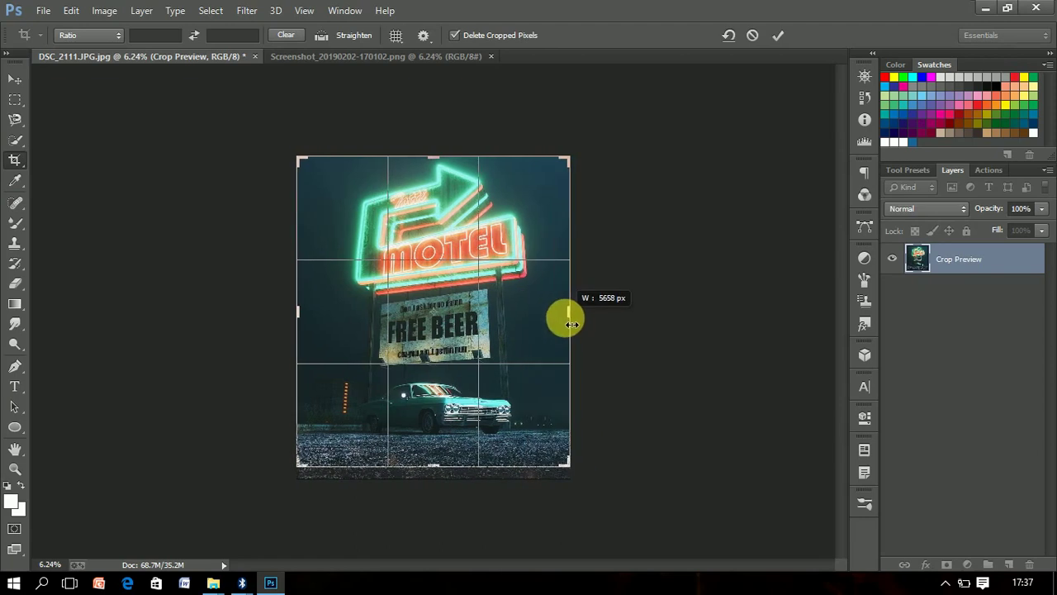
drag(448, 463, 432, 472)
key(Return)
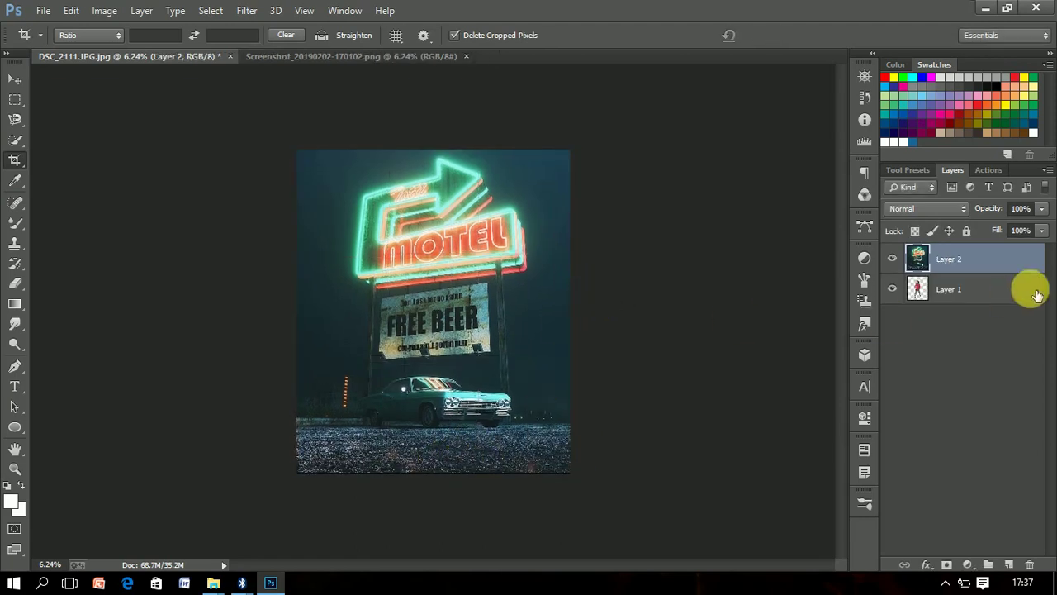
drag(1038, 295, 986, 258)
Shrink the man with Free Transform and move him lower in the scene
click(15, 78)
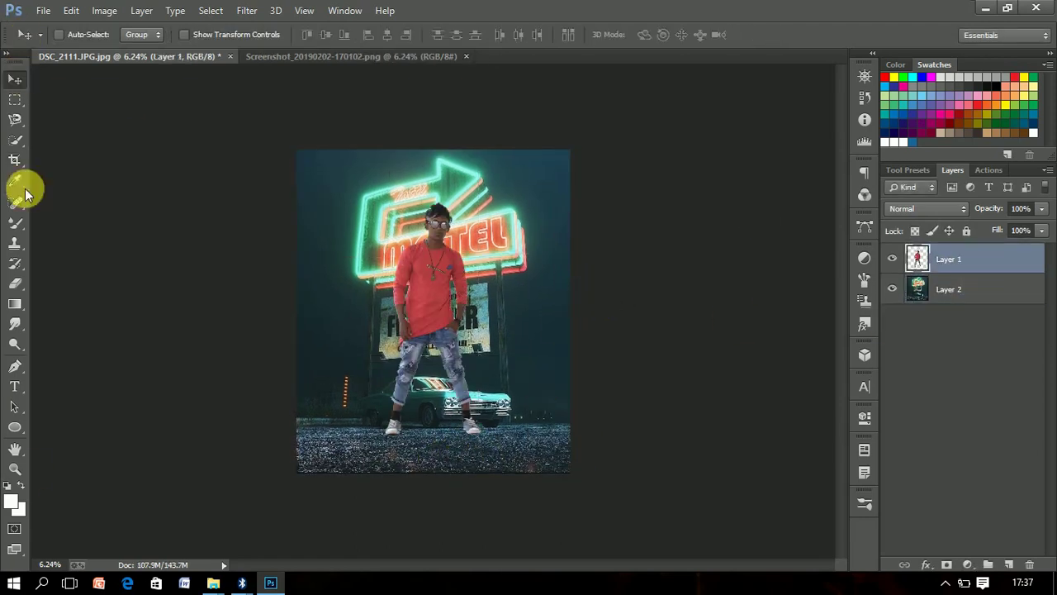
click(15, 469)
click(450, 379)
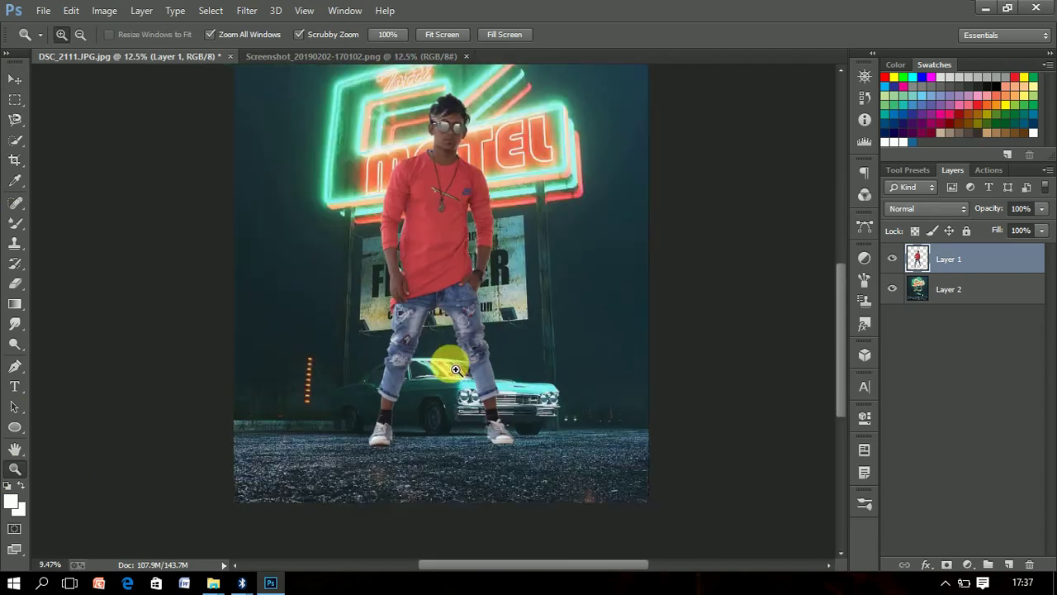
key(ctrl+0)
key(ctrl+t)
mouse_move(471, 177)
mouse_down()
mouse_move(500, 180)
mouse_move(491, 183)
mouse_up()
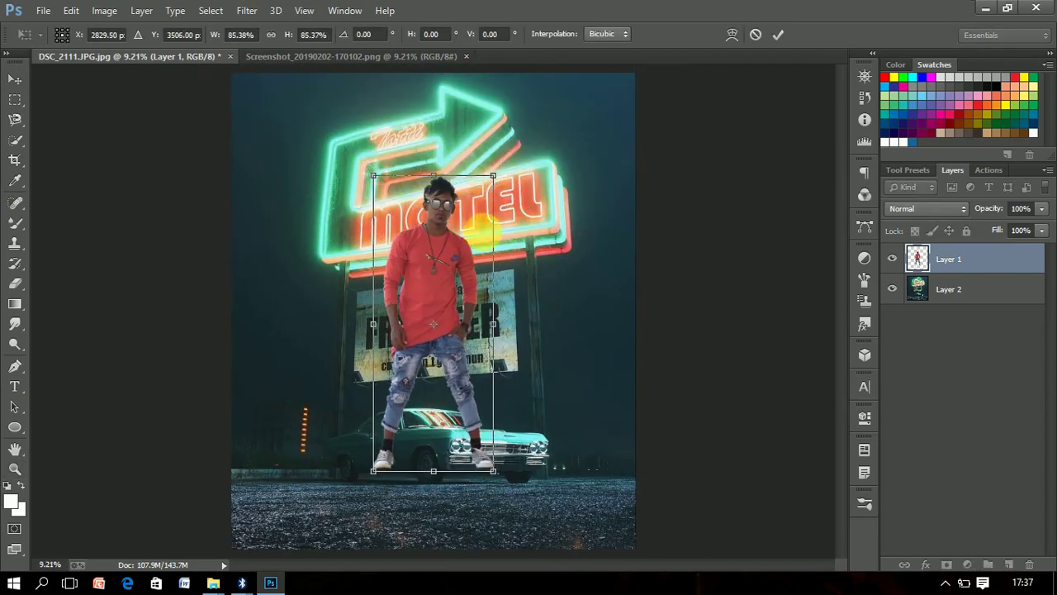
drag(416, 301, 411, 331)
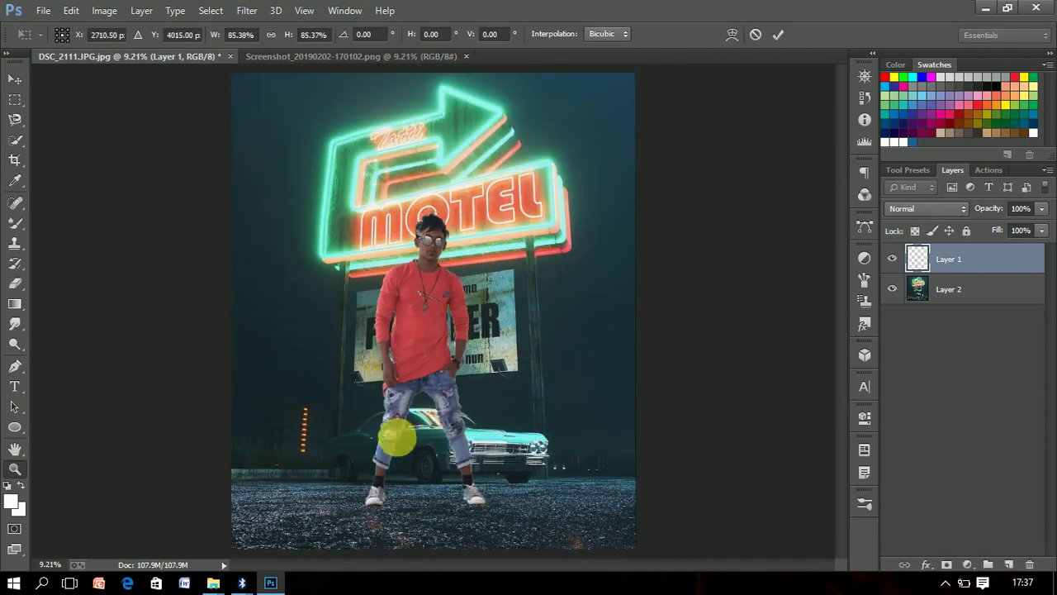
key(Return)
Make the man slightly smaller and nudge him lower, then undo that resize
click(413, 484)
scroll(505, 295, down, 2)
key(ctrl+t)
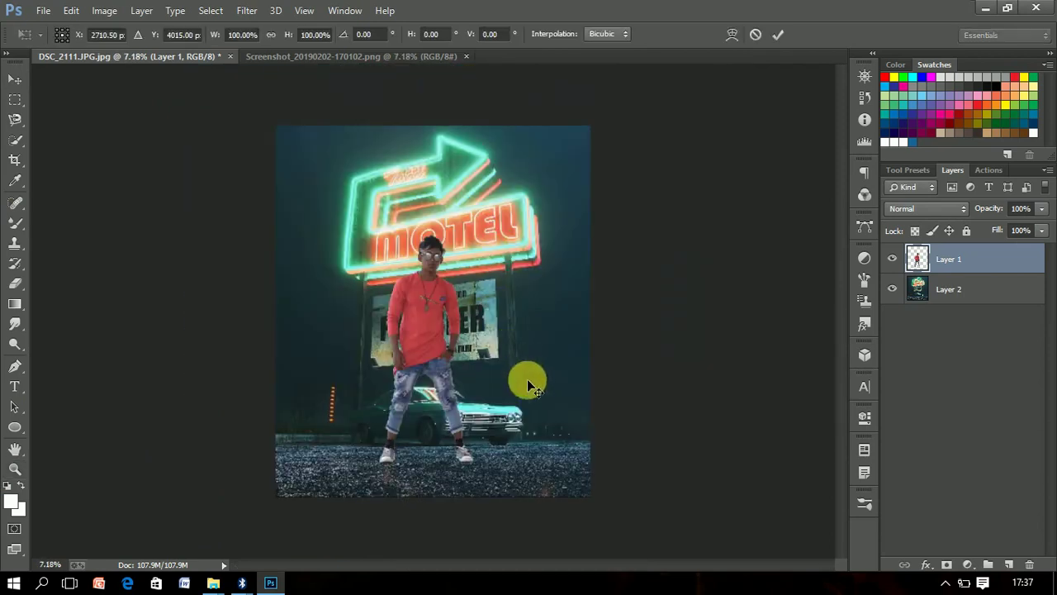
drag(472, 470, 466, 448)
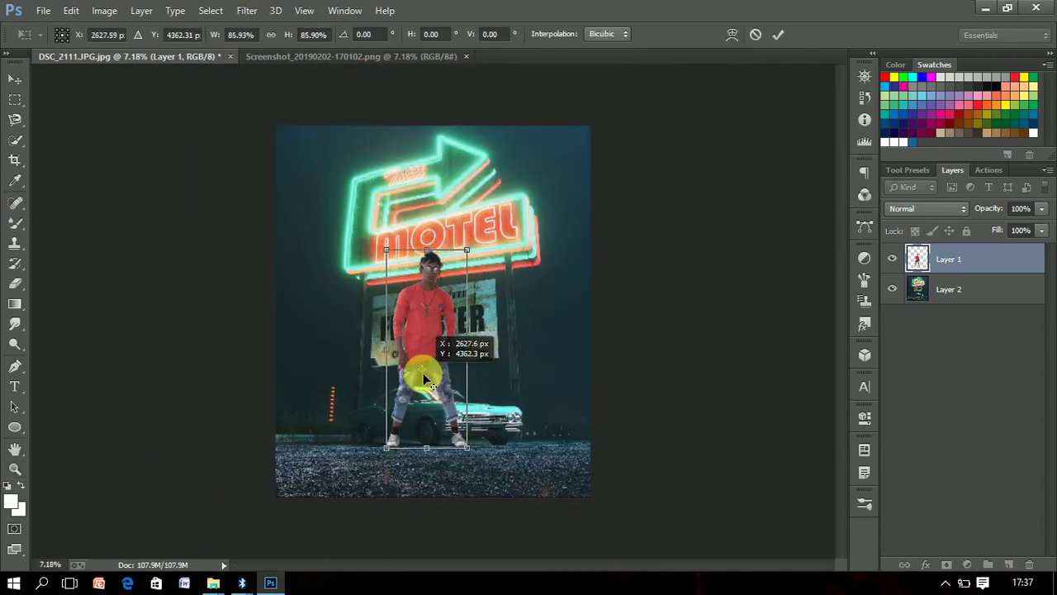
drag(429, 361, 428, 373)
key(Return)
click(437, 423)
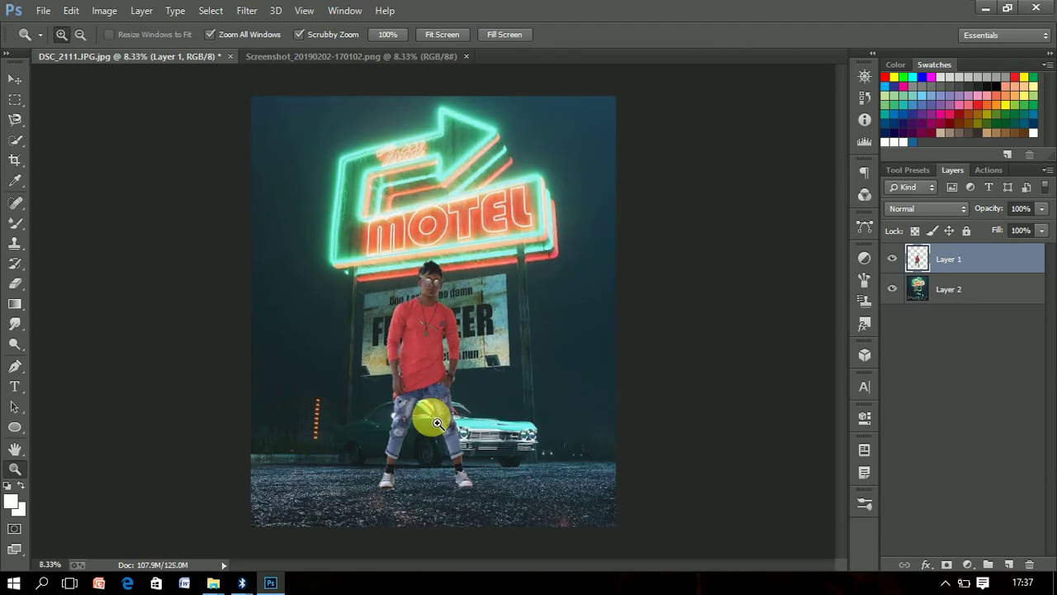
key(ctrl+z)
Enlarge the man to about 109% and shift him slightly left onto the pavement
key(ctrl+t)
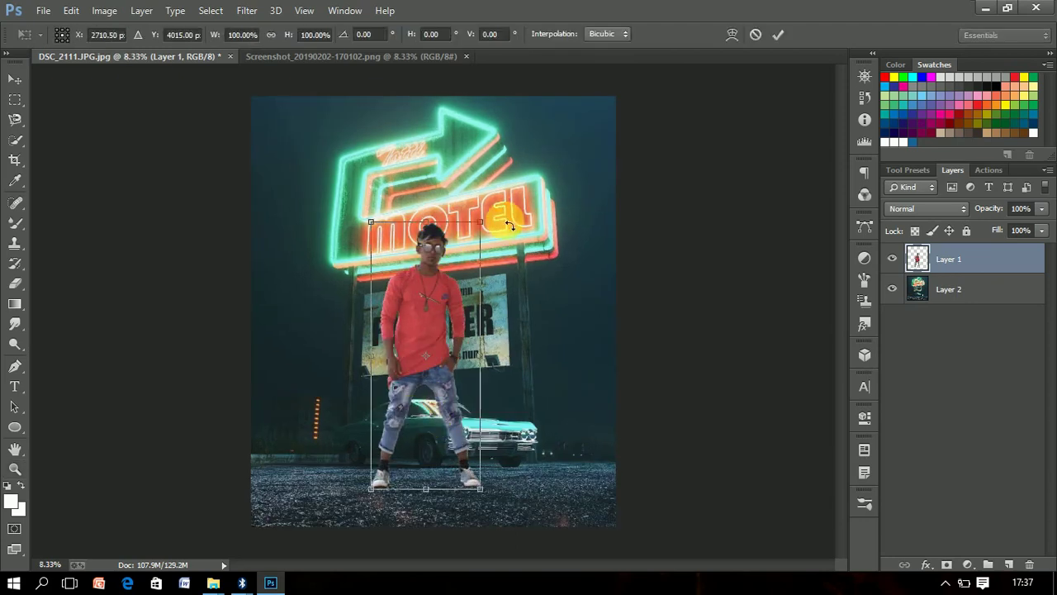
drag(478, 226, 483, 207)
drag(444, 323, 419, 329)
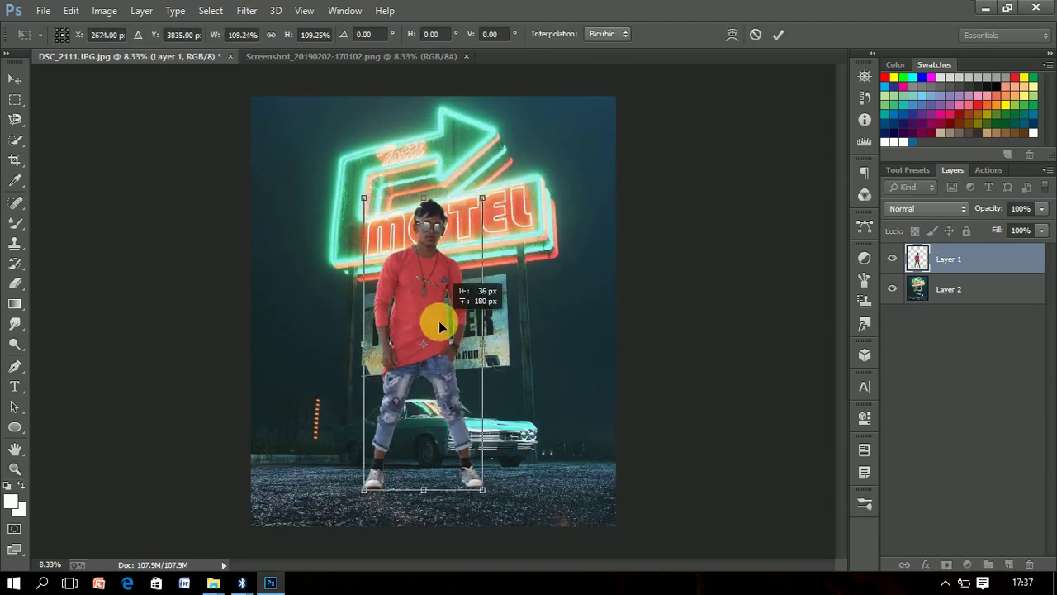
key(Return)
key(z)
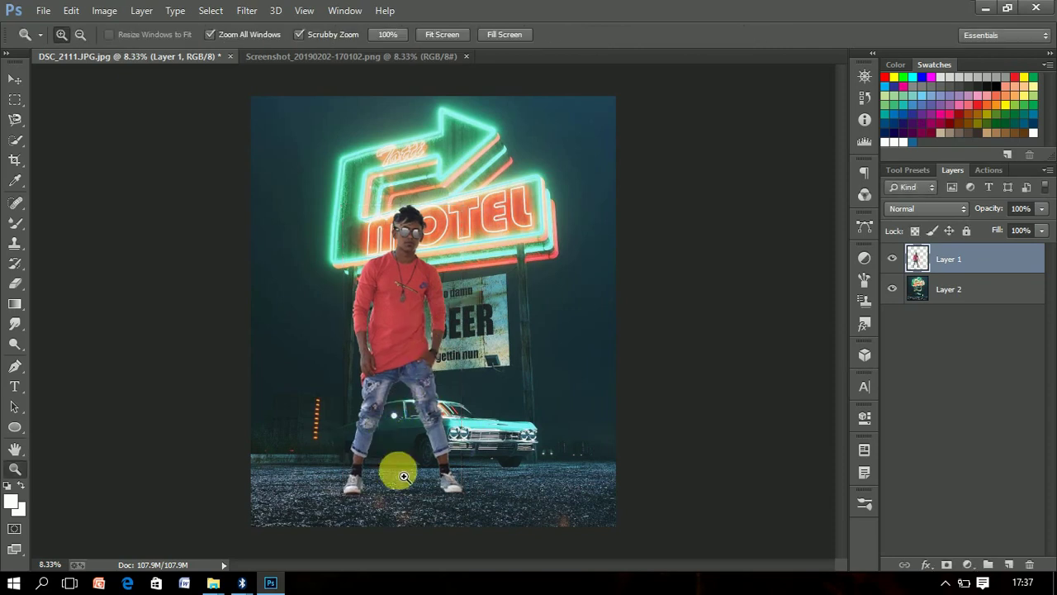
click(397, 472)
click(971, 290)
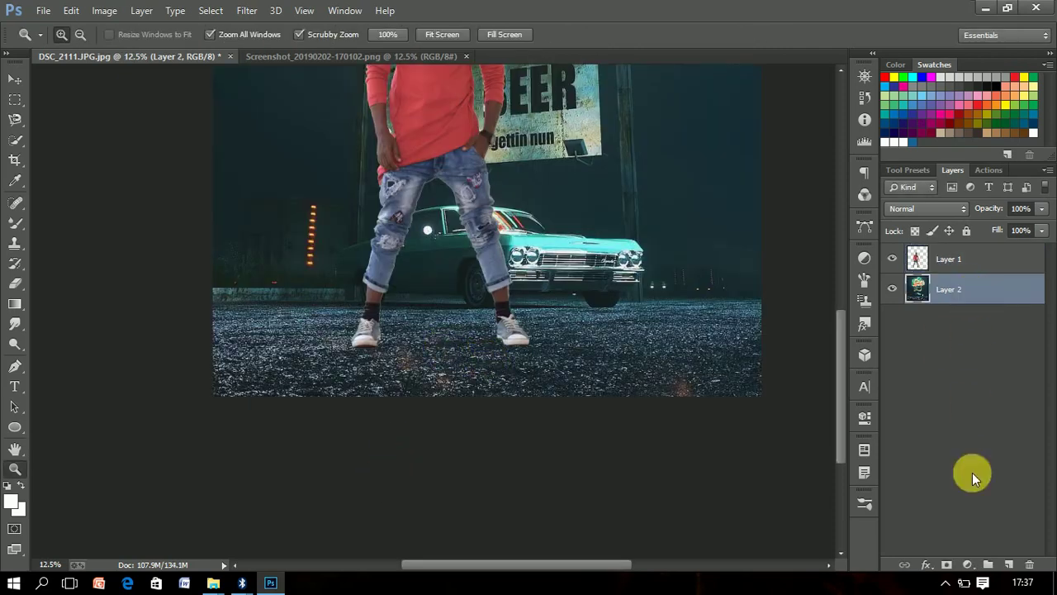
Add a new layer under the man and paint a soft black blob under the left shoe
click(1009, 565)
click(503, 322)
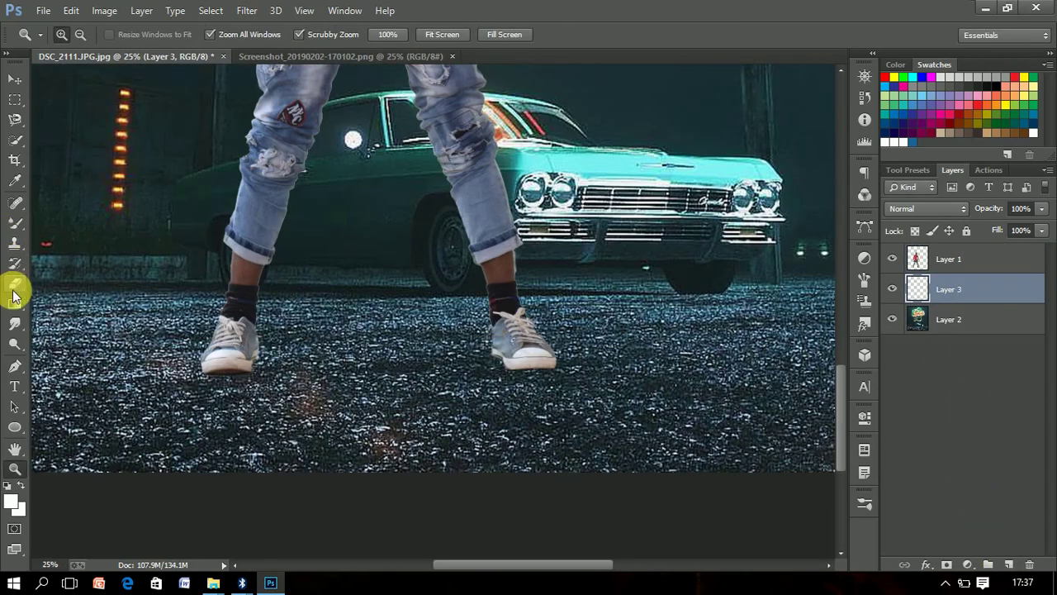
click(15, 285)
click(972, 261)
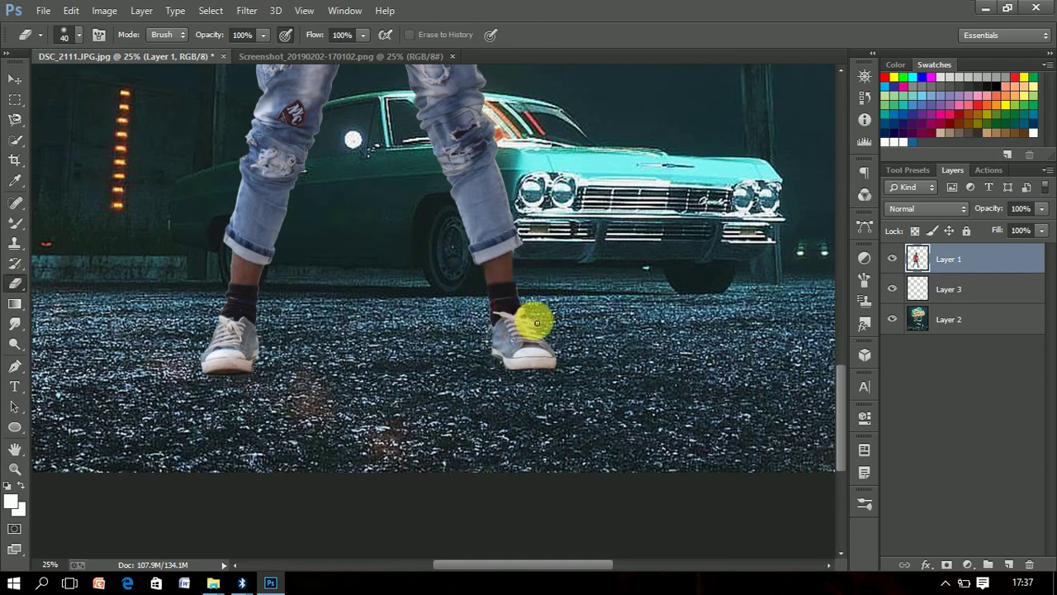
click(950, 289)
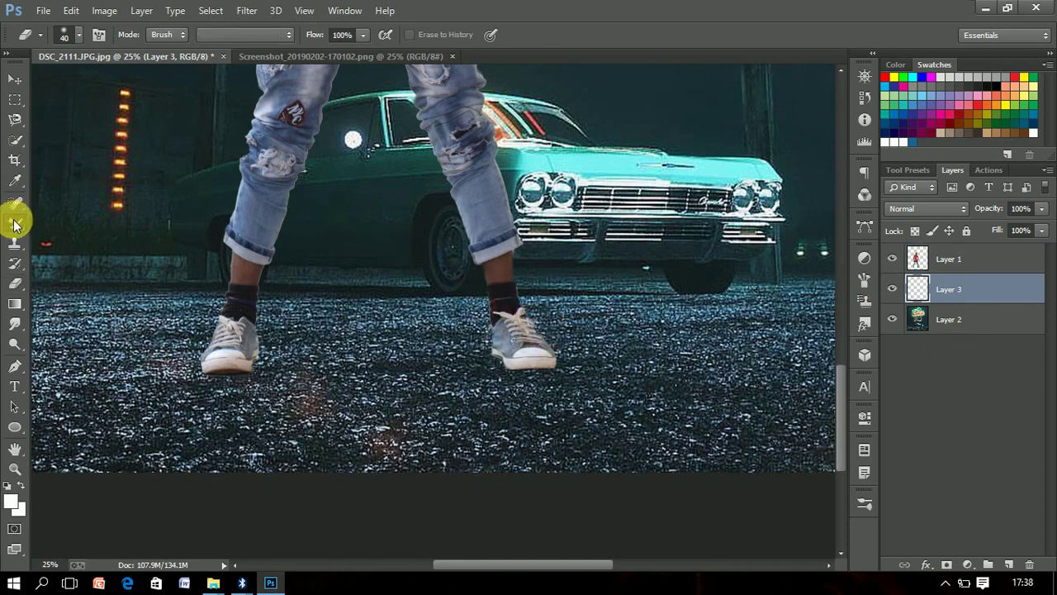
click(14, 221)
click(1004, 76)
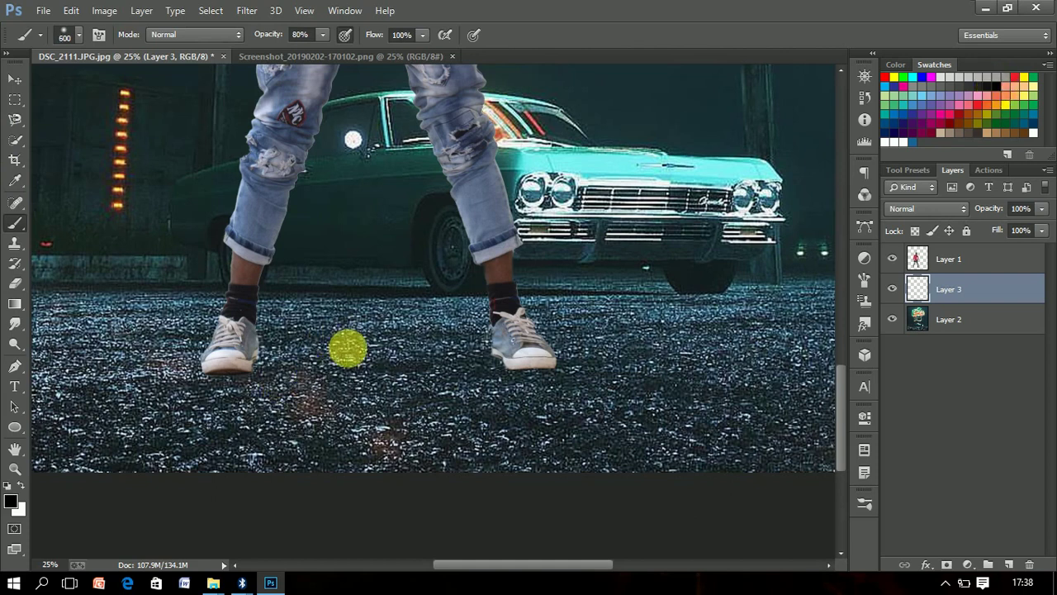
click(349, 340)
Squash the painted blob into a flat shoe shadow with Free Transform
key(ctrl+t)
drag(354, 248, 353, 415)
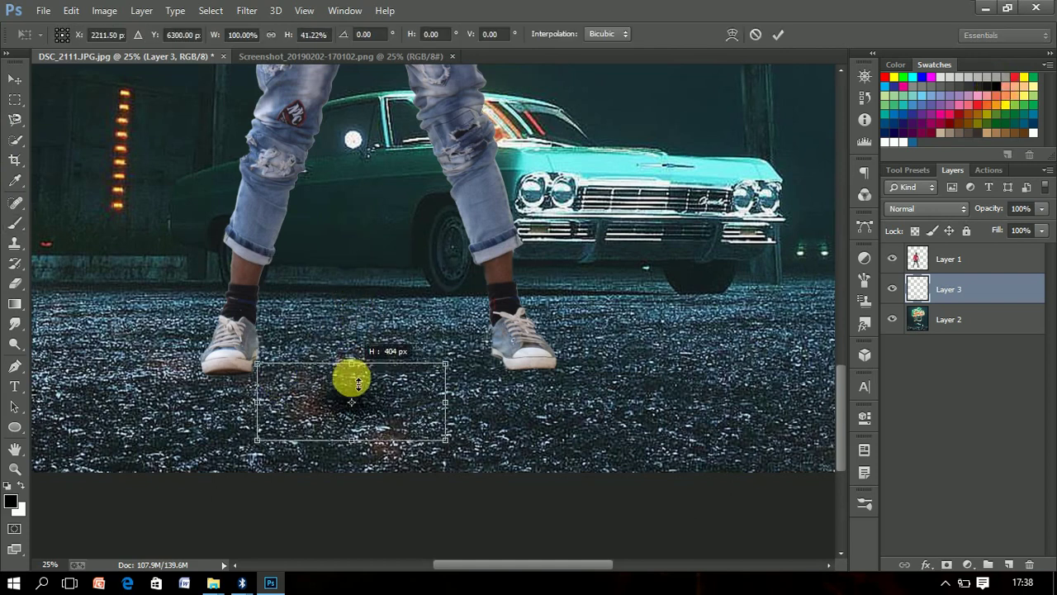
key(Return)
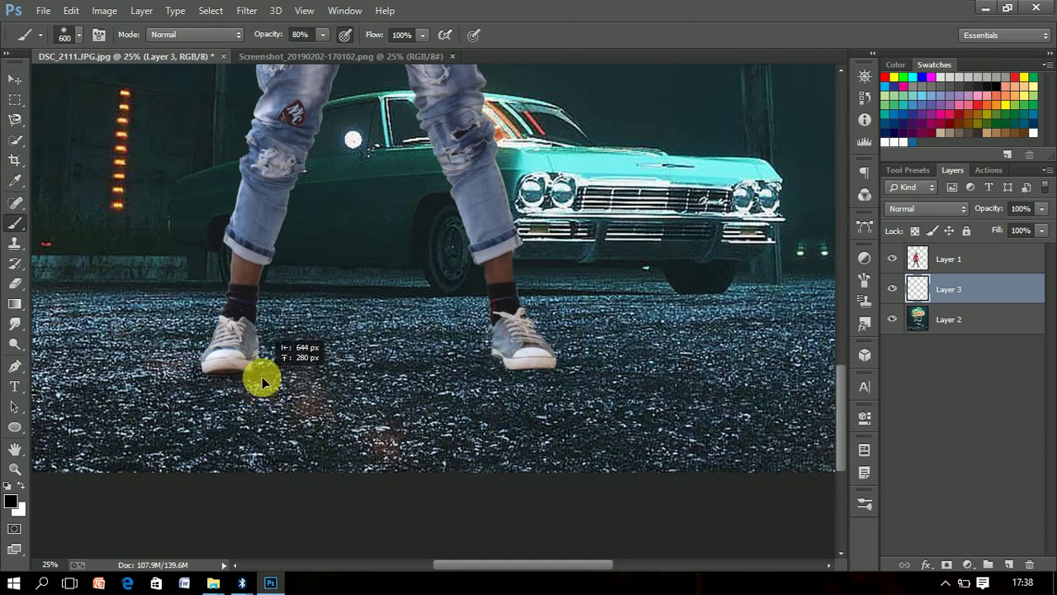
key(ctrl+t)
drag(229, 366, 273, 380)
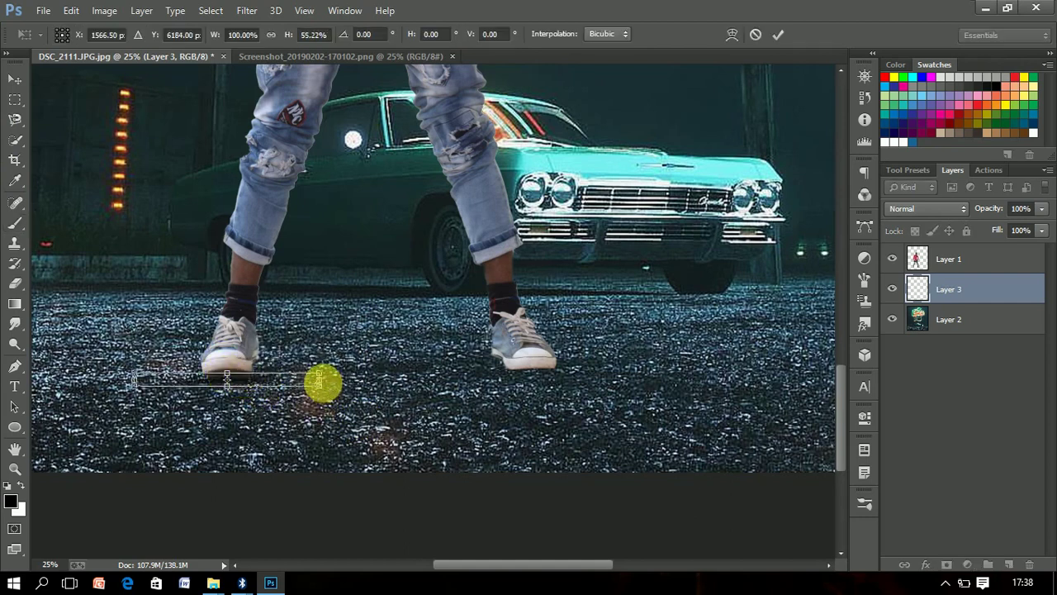
key(Return)
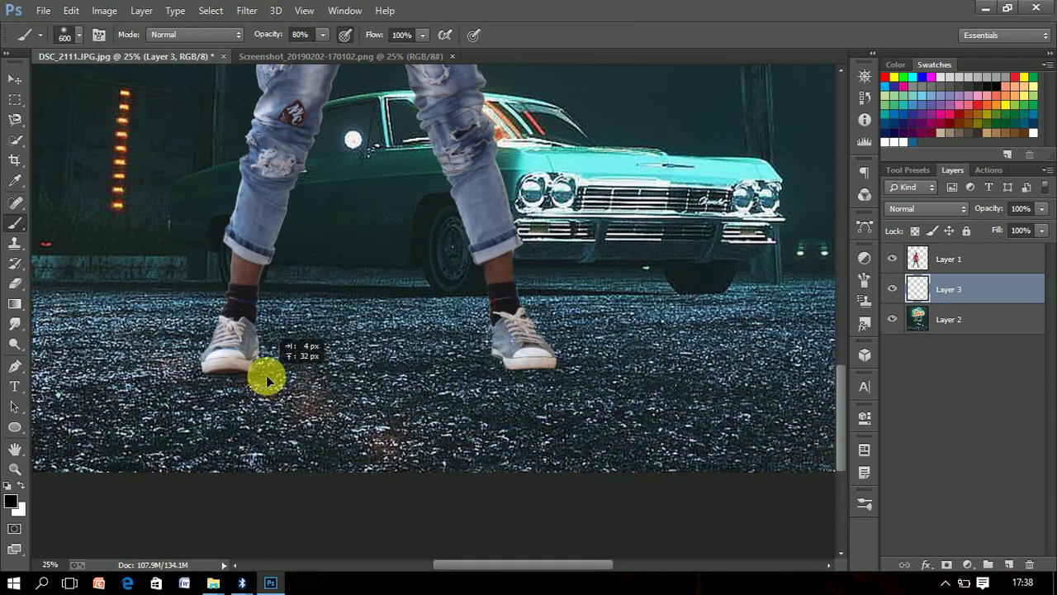
Copy the shadow under the right shoe, merge both shadows, and set opacity to 80%
drag(266, 378, 569, 371)
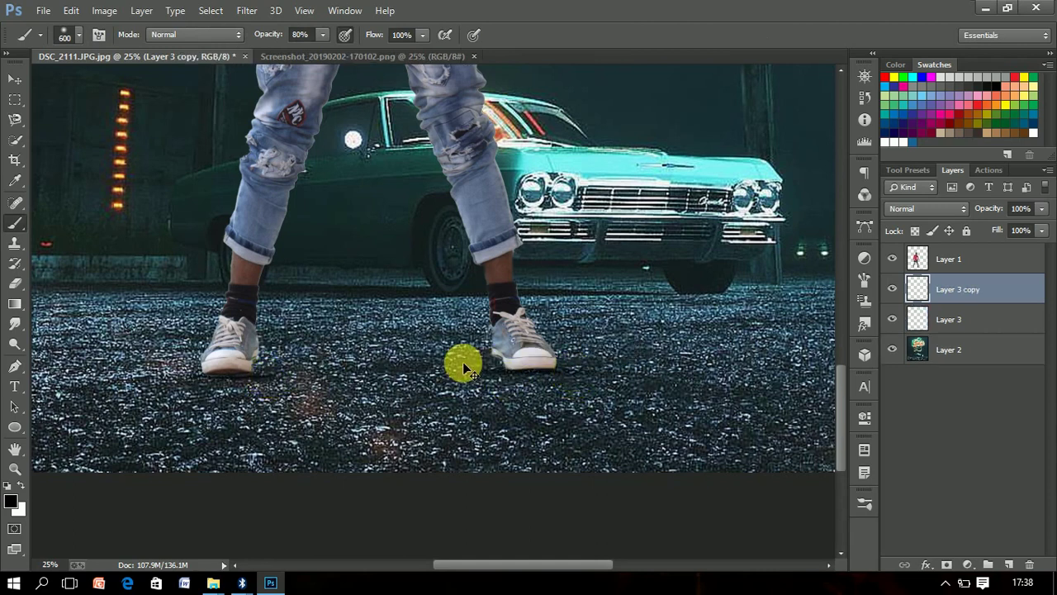
key(ctrl+e)
drag(998, 210, 990, 210)
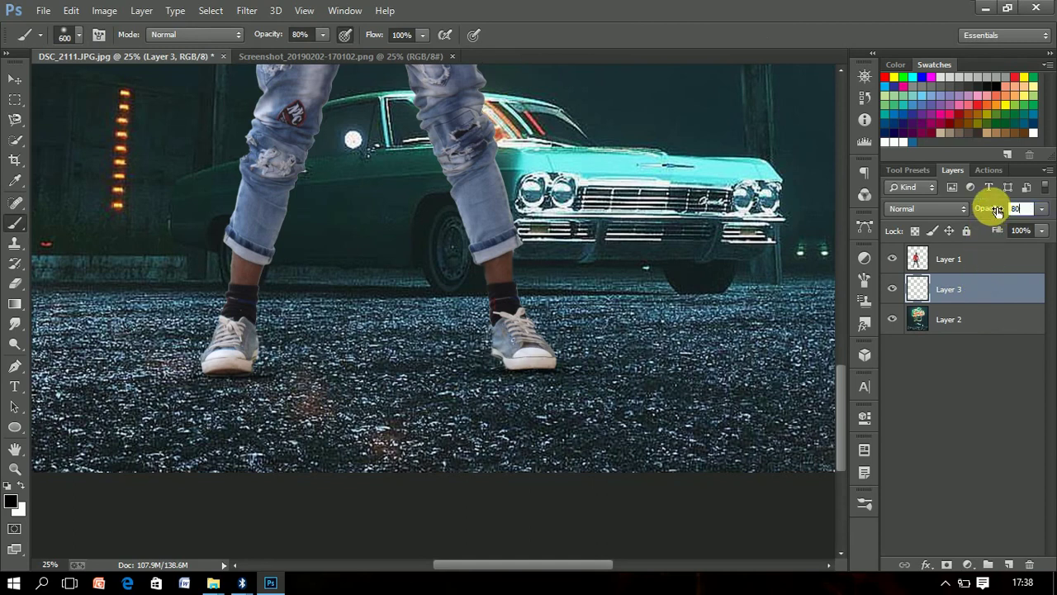
click(15, 468)
drag(463, 297, 413, 294)
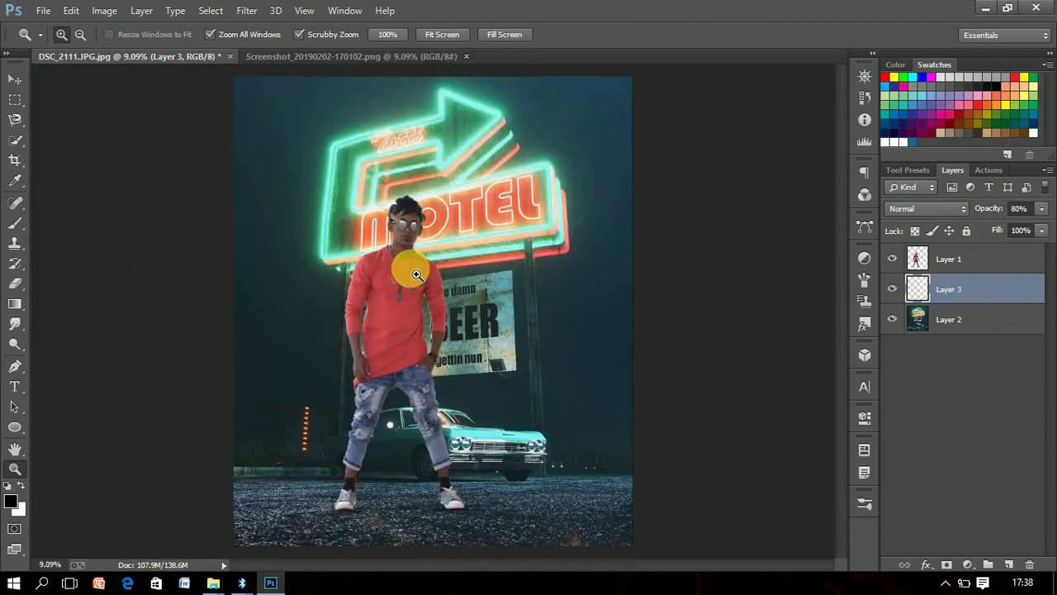
Add a Brightness/Contrast adjustment above Layer 2 with brightness -40 and contrast 26
drag(413, 241, 431, 244)
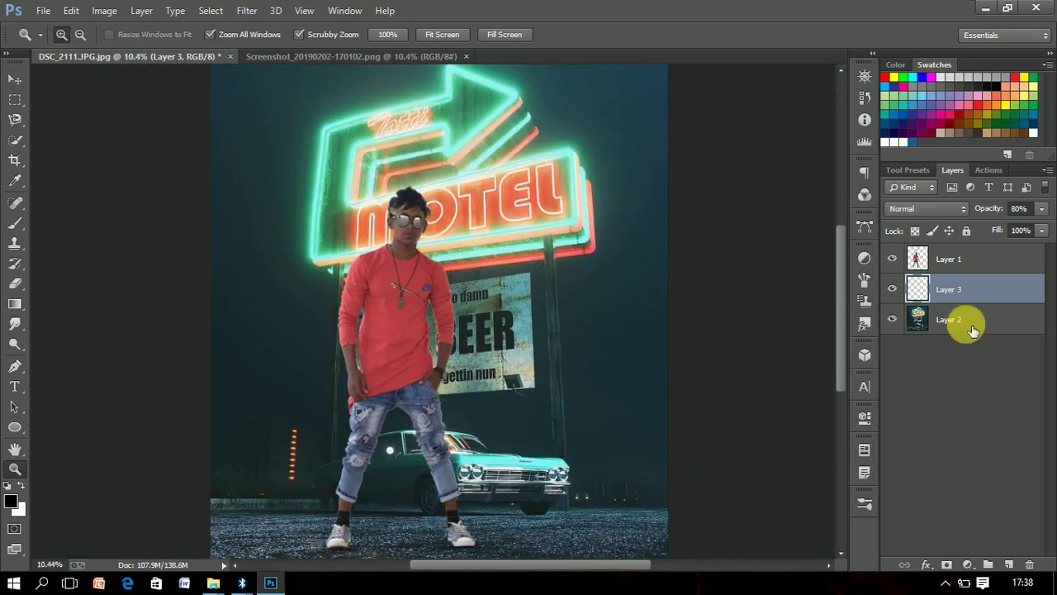
click(967, 319)
drag(405, 307, 388, 306)
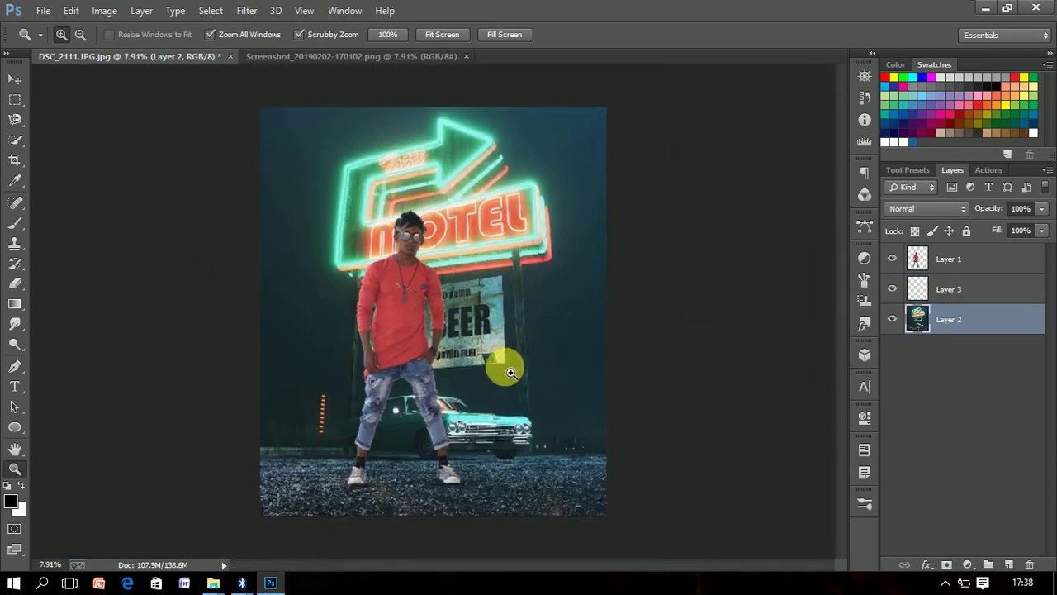
drag(429, 345, 441, 358)
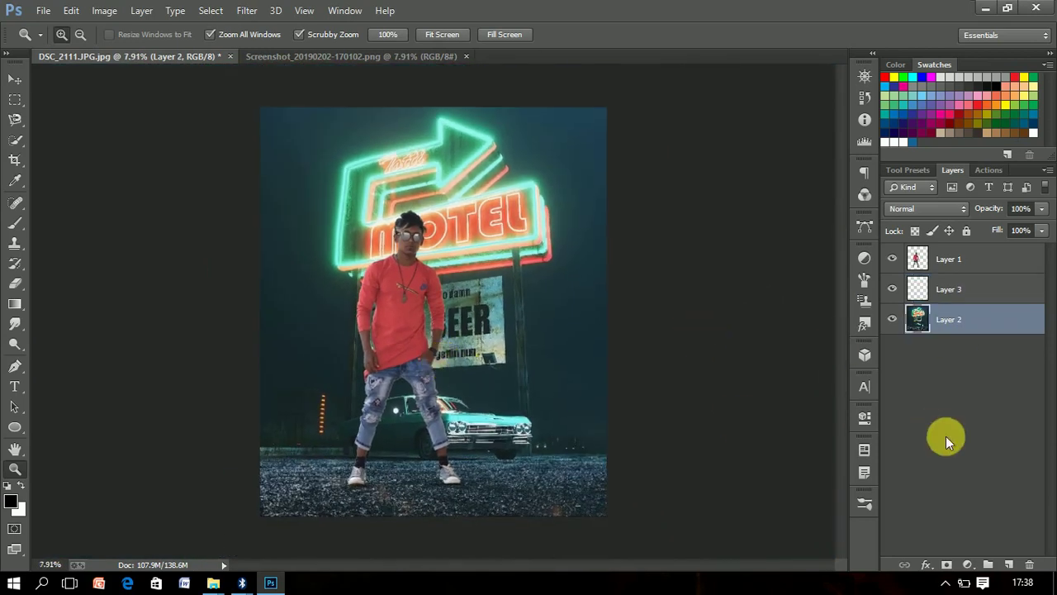
click(969, 565)
click(962, 283)
drag(756, 183, 737, 195)
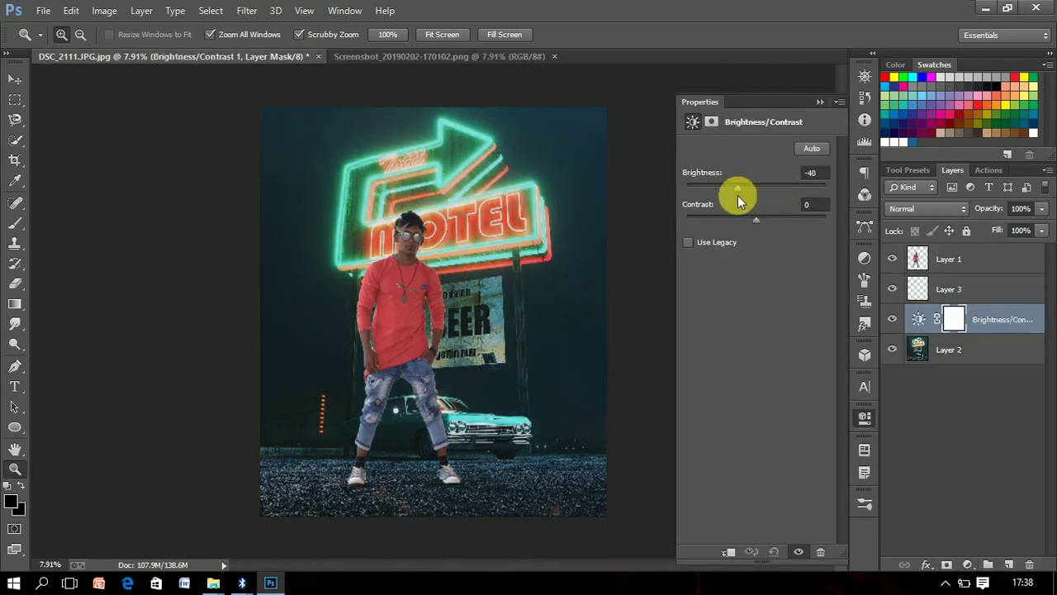
click(774, 220)
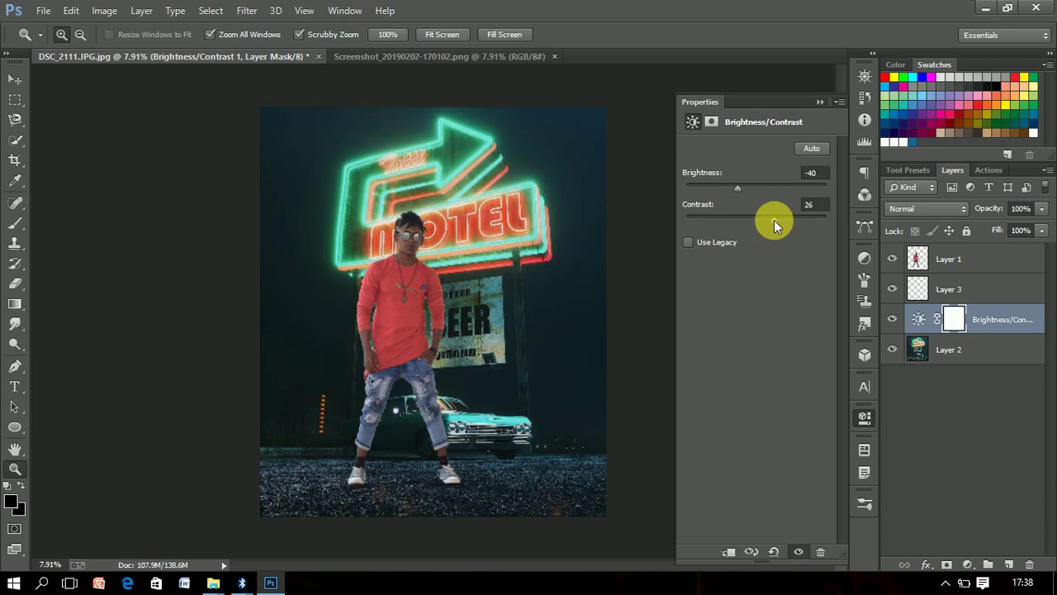
click(820, 101)
Select the man's Layer 1 and open the Camera Raw Filter
click(430, 258)
click(990, 258)
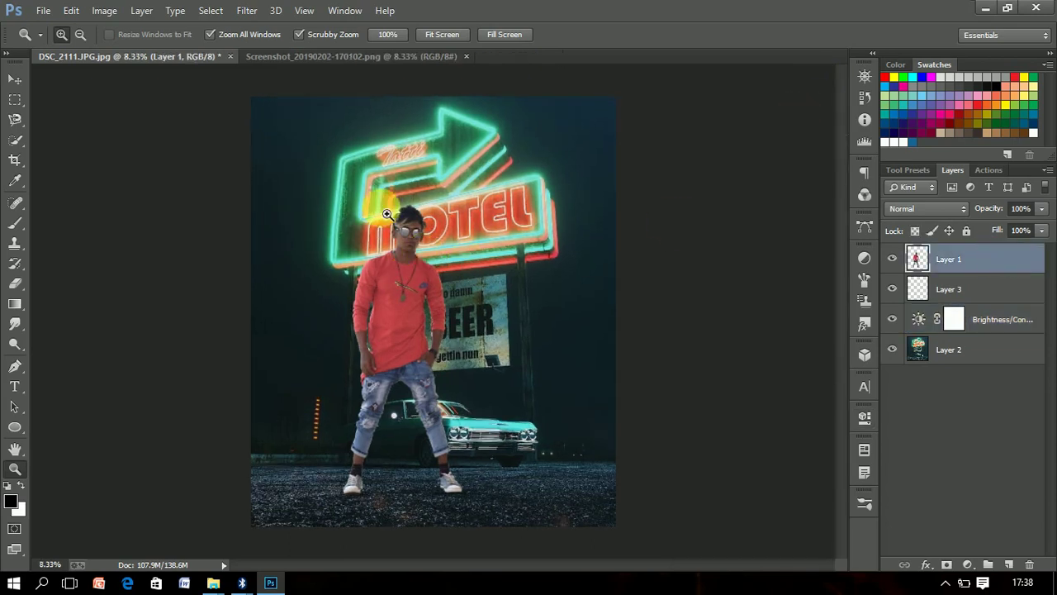
click(246, 11)
click(322, 100)
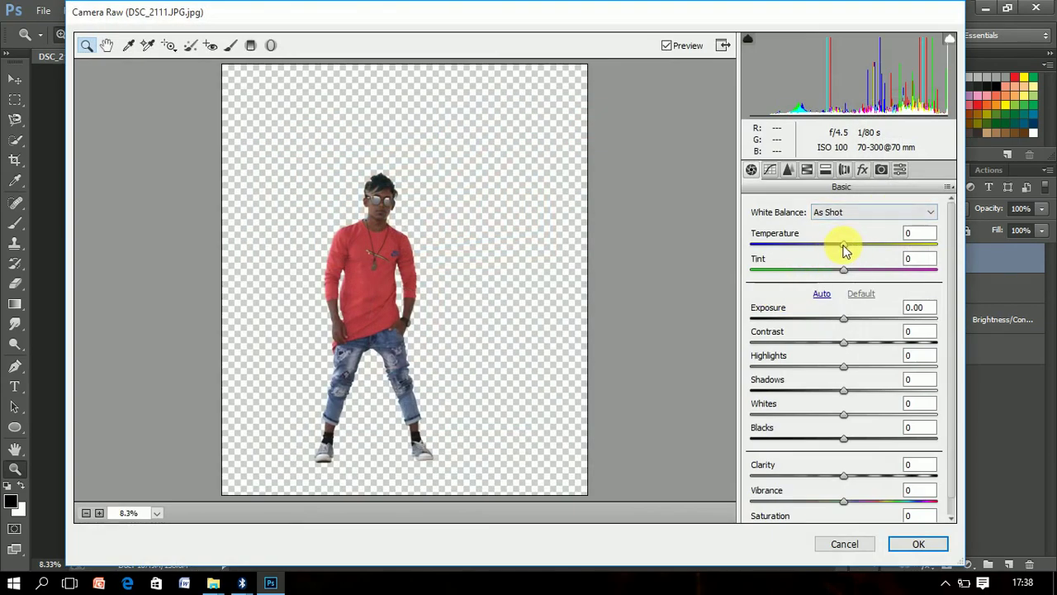
In Basic, warm temperature to +4, set contrast +6, lower whites and blacks, and add clarity +26
drag(844, 247, 848, 247)
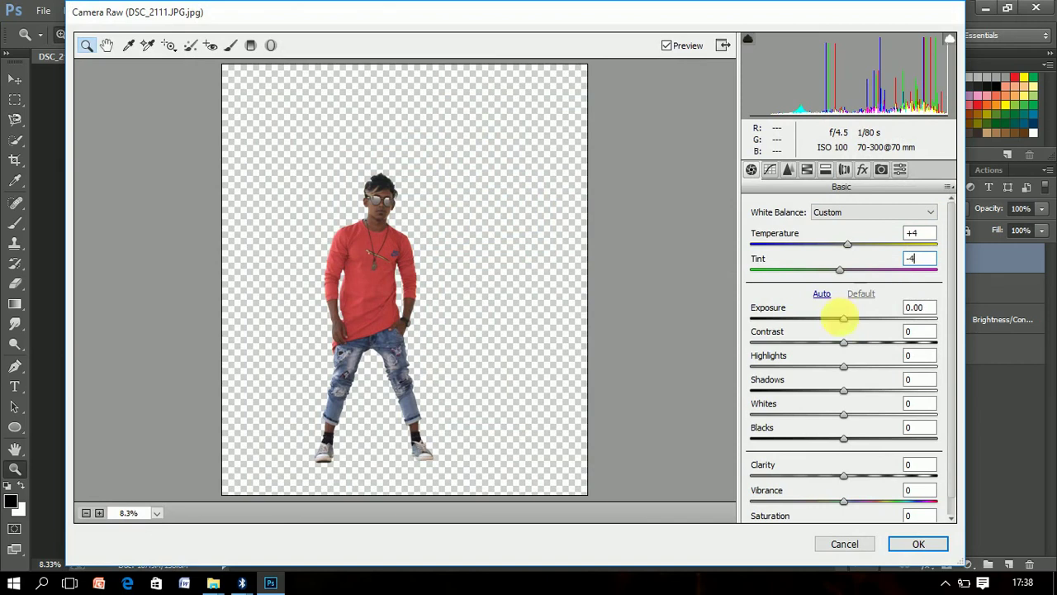
text(5)
drag(843, 343, 849, 342)
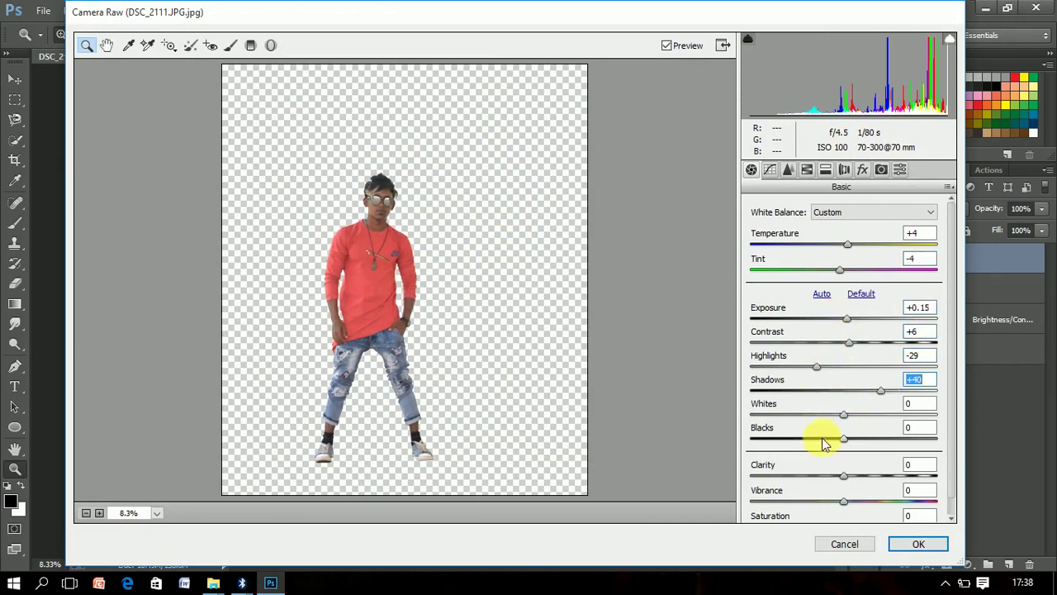
mouse_move(843, 413)
mouse_down()
mouse_move(816, 414)
mouse_move(821, 438)
mouse_up()
drag(844, 476, 867, 476)
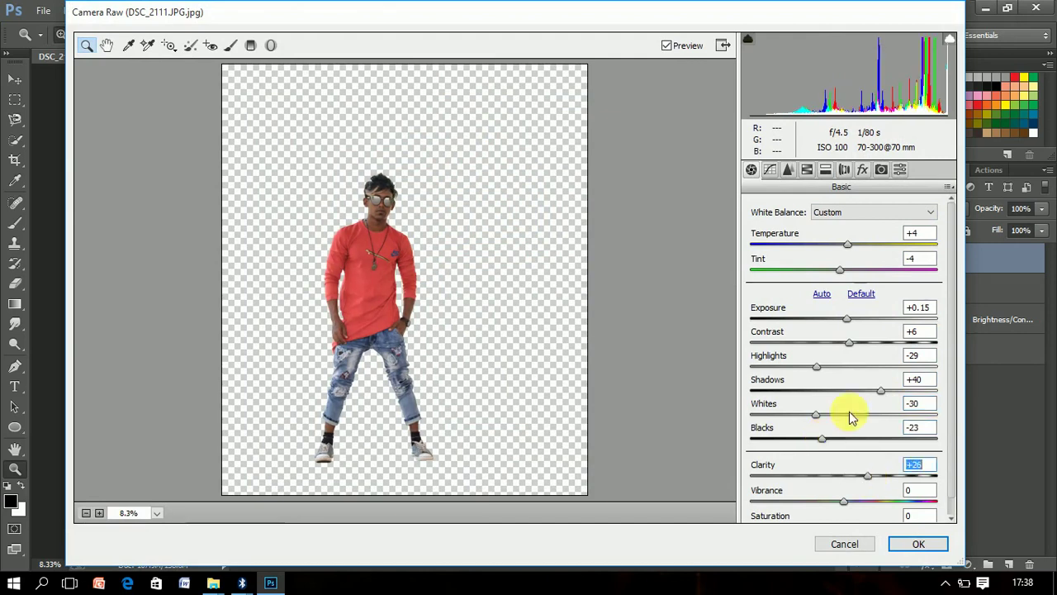
In HSL, boost Reds saturation to +54, reduce Yellows, boost Blues, and apply the filter
click(807, 170)
click(797, 228)
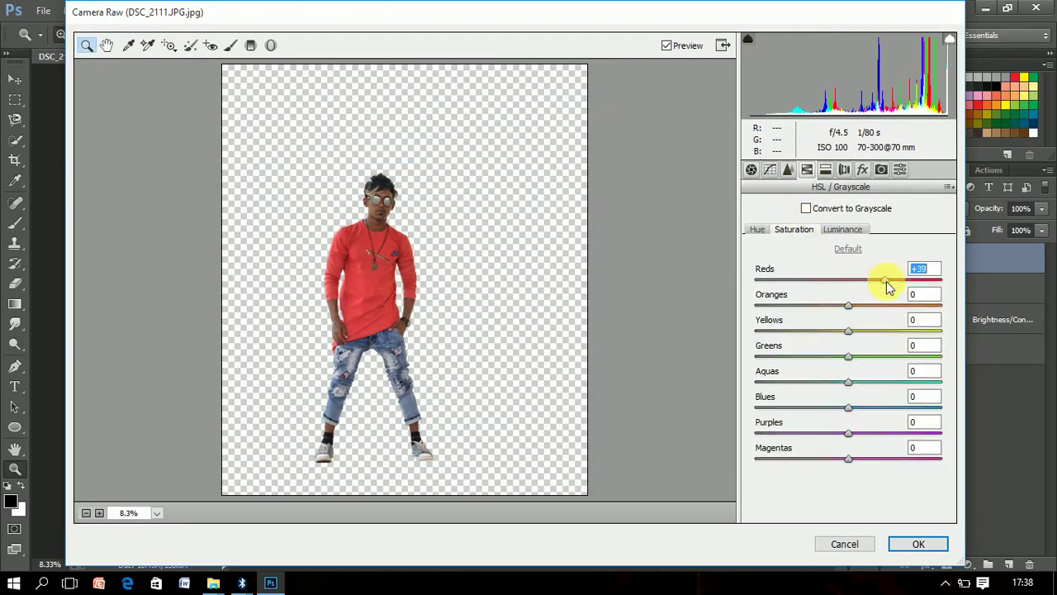
drag(886, 280, 899, 280)
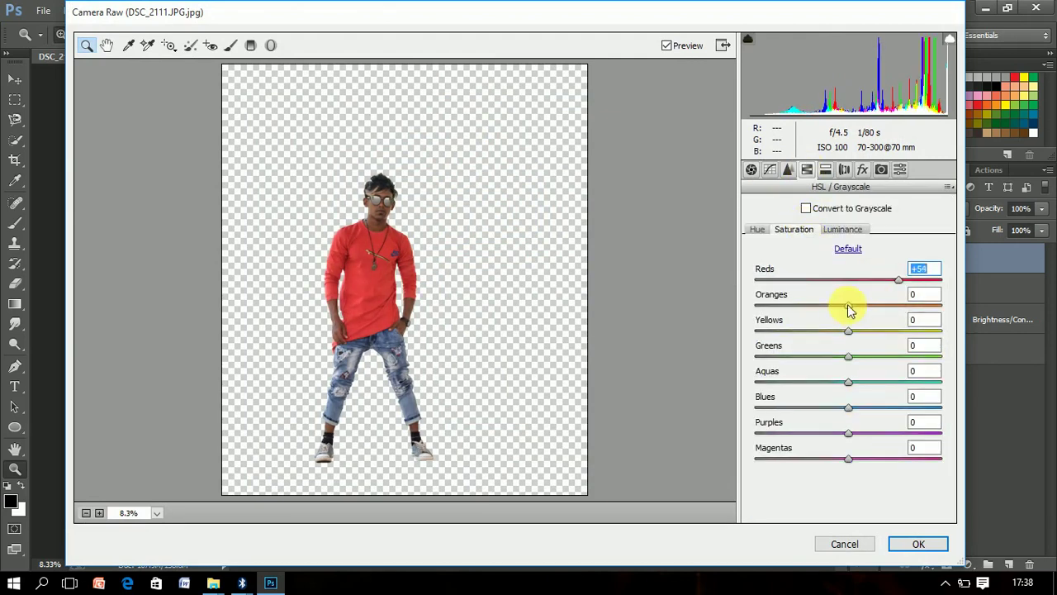
click(826, 330)
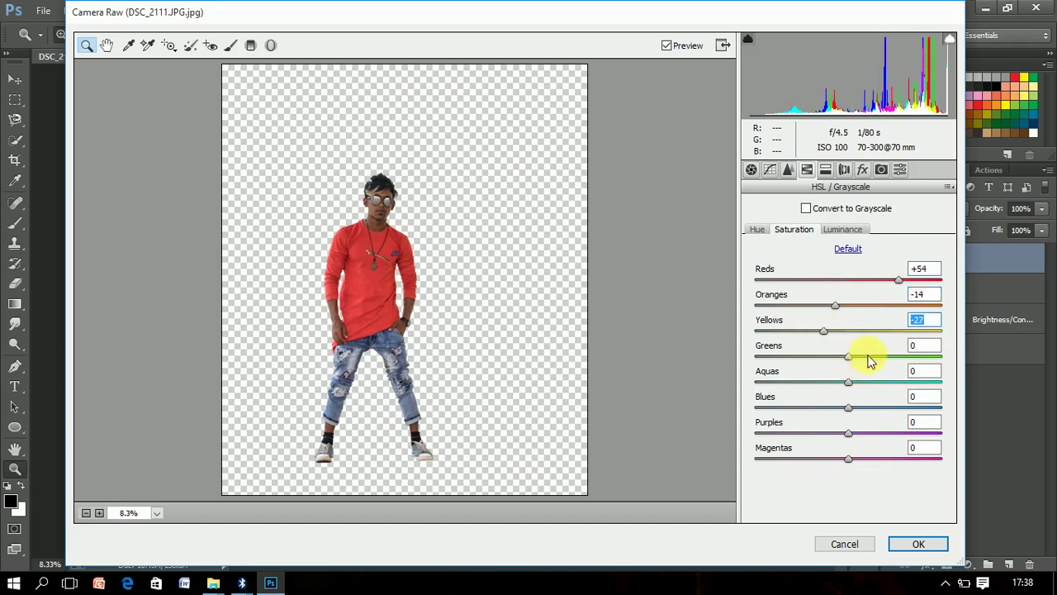
drag(909, 408, 922, 410)
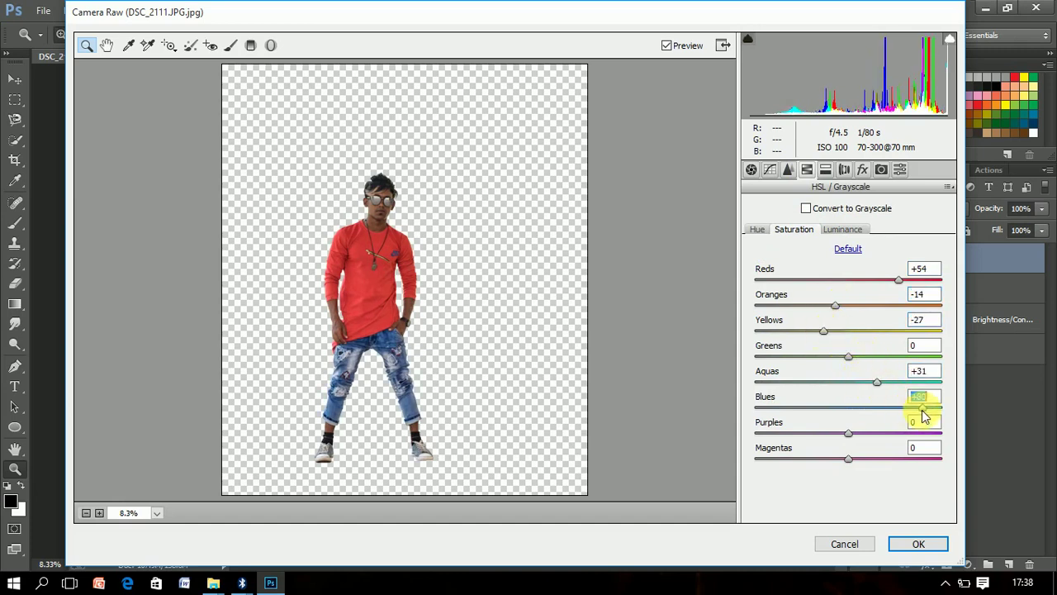
click(759, 230)
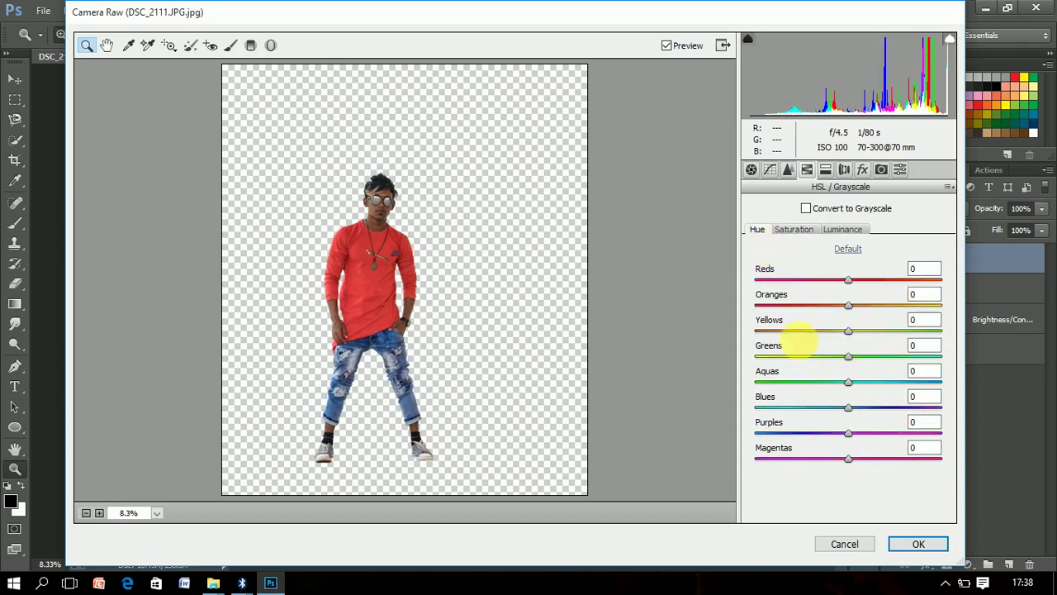
click(833, 231)
text(+9)
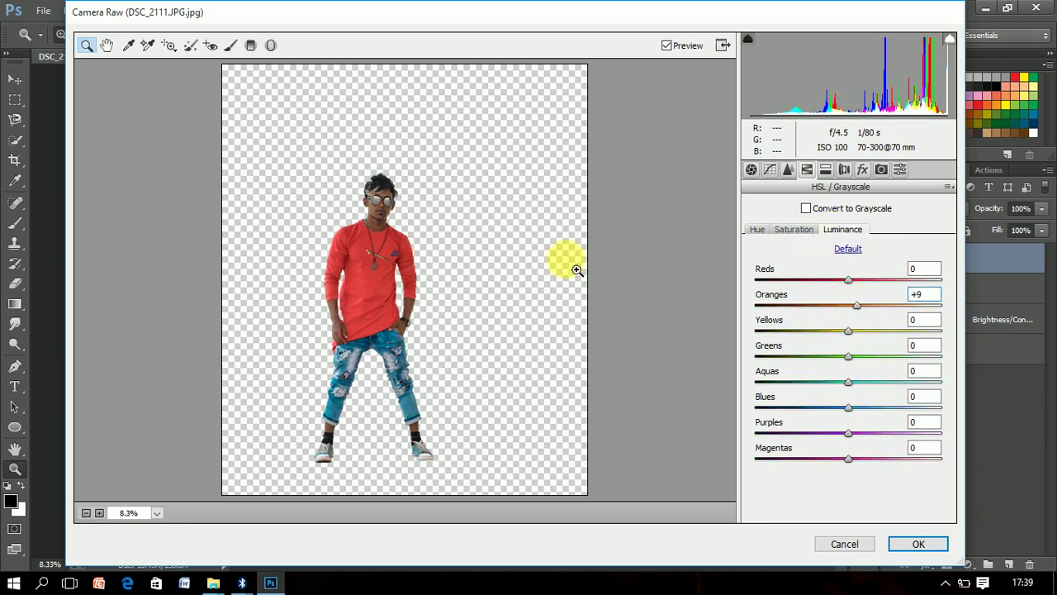
key(Return)
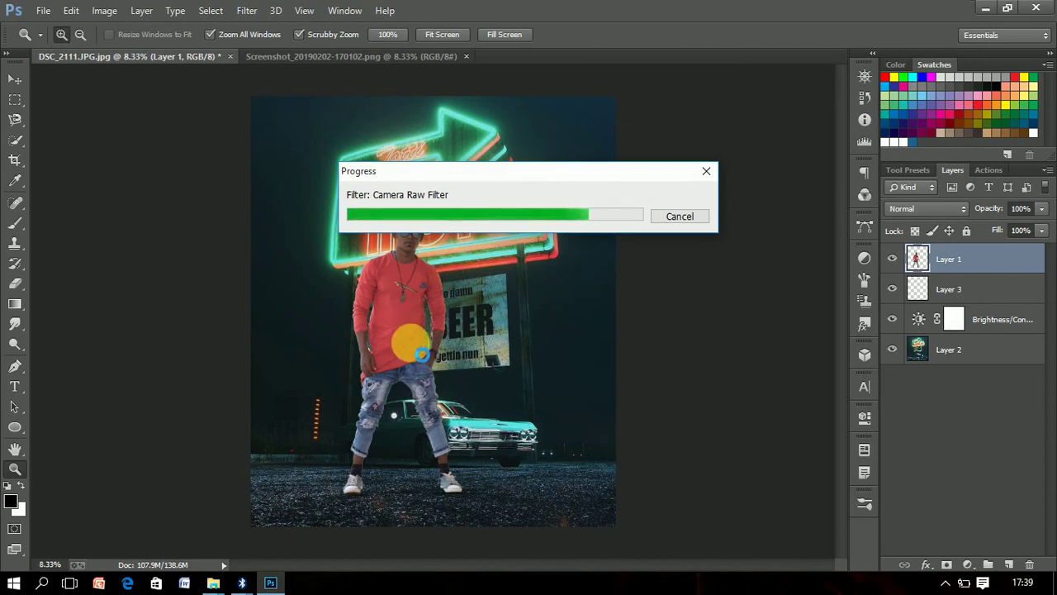
click(417, 247)
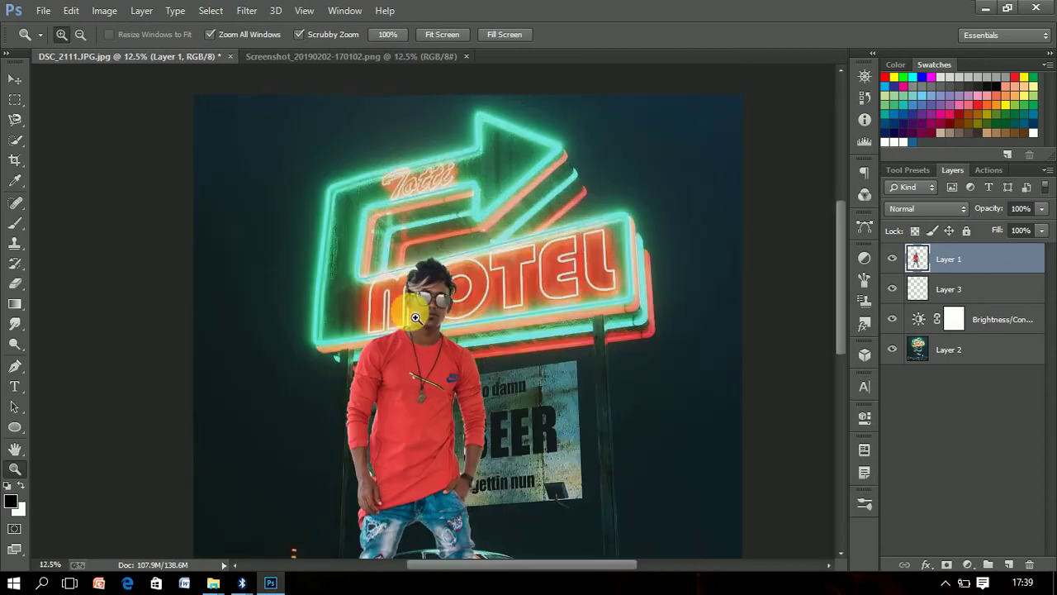
mouse_move(425, 237)
mouse_down()
mouse_move(388, 395)
mouse_move(491, 448)
mouse_up()
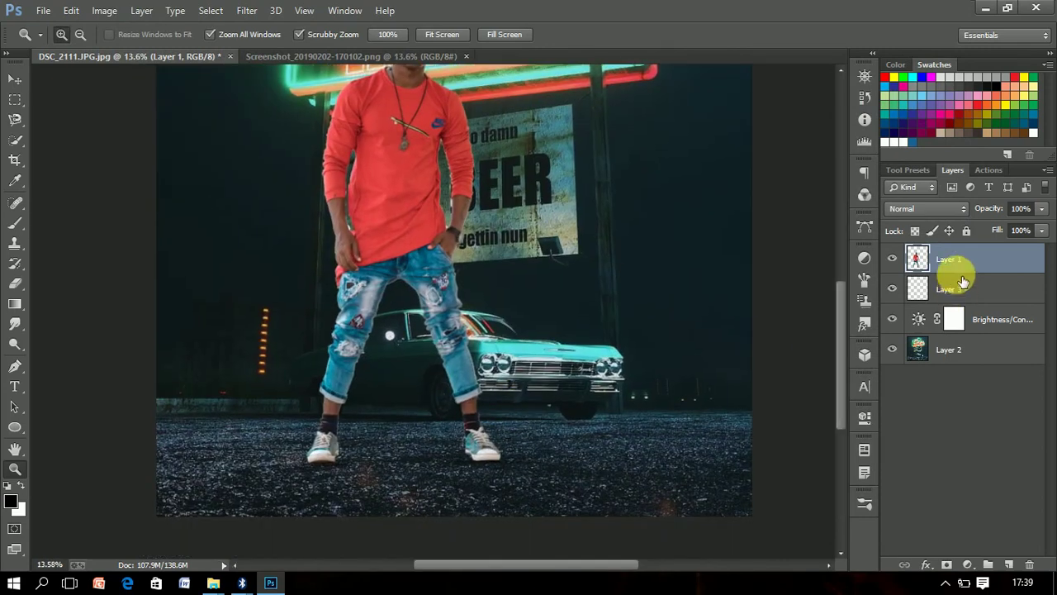
Run Filter > Imagenomic > Noiseware Professional on the man's layer with its default settings
click(255, 10)
mouse_move(272, 394)
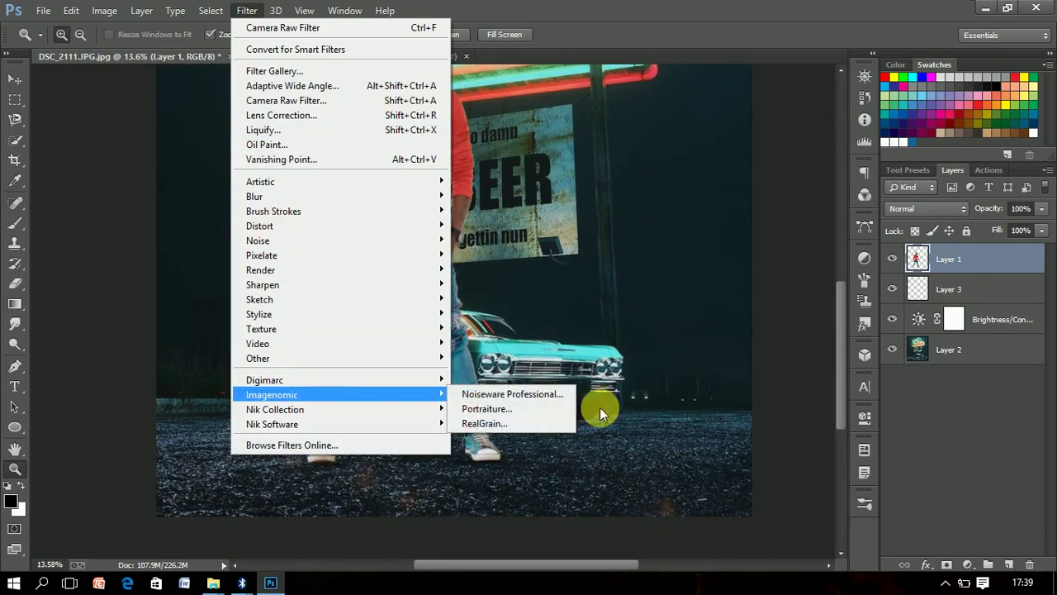
click(550, 396)
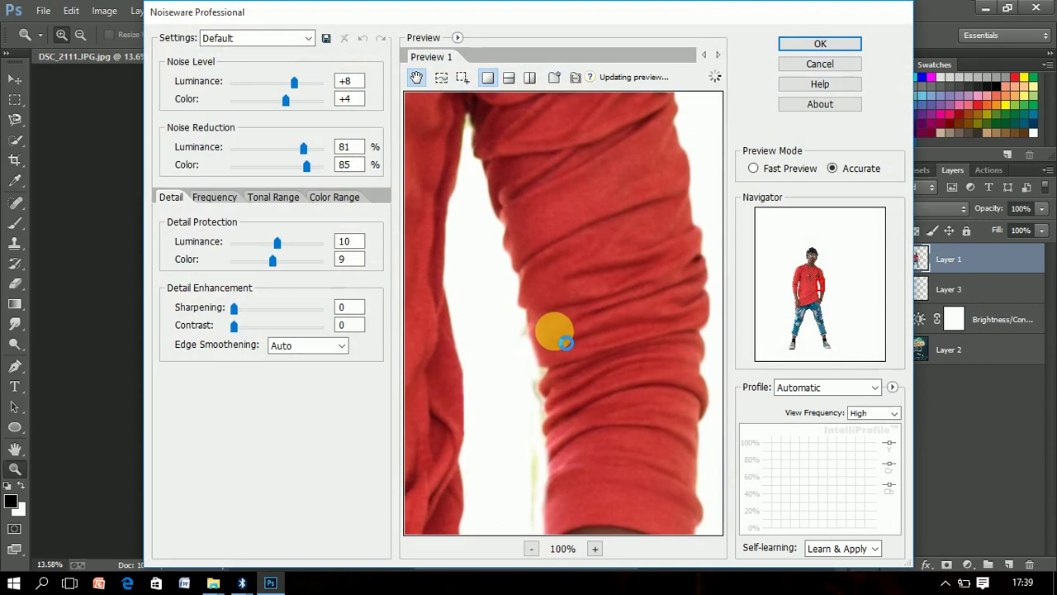
key(Return)
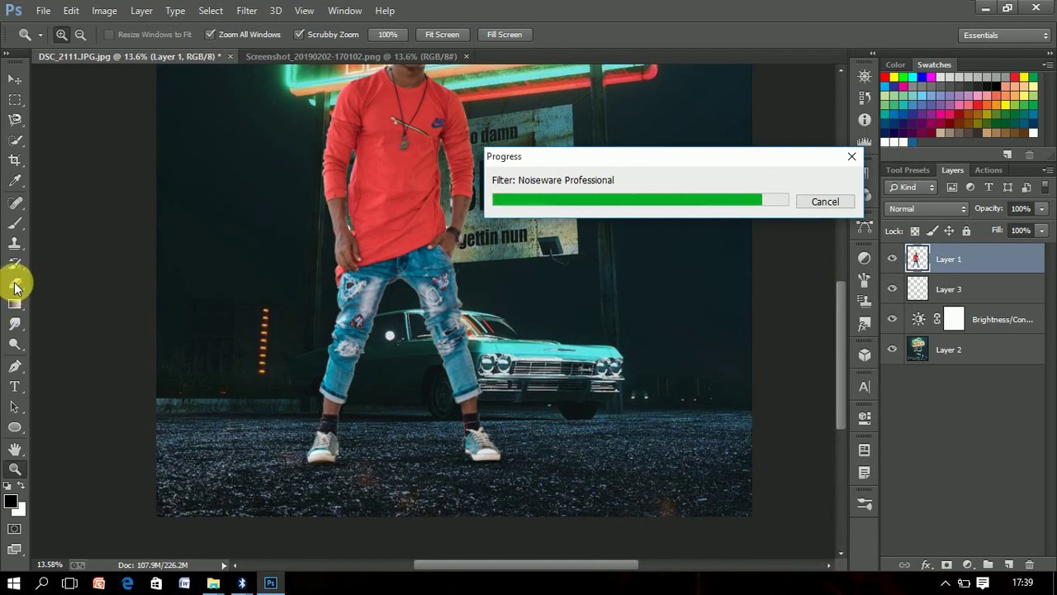
Zoom in and erase the leftover background fringe between the man's arms and red shirt
click(15, 283)
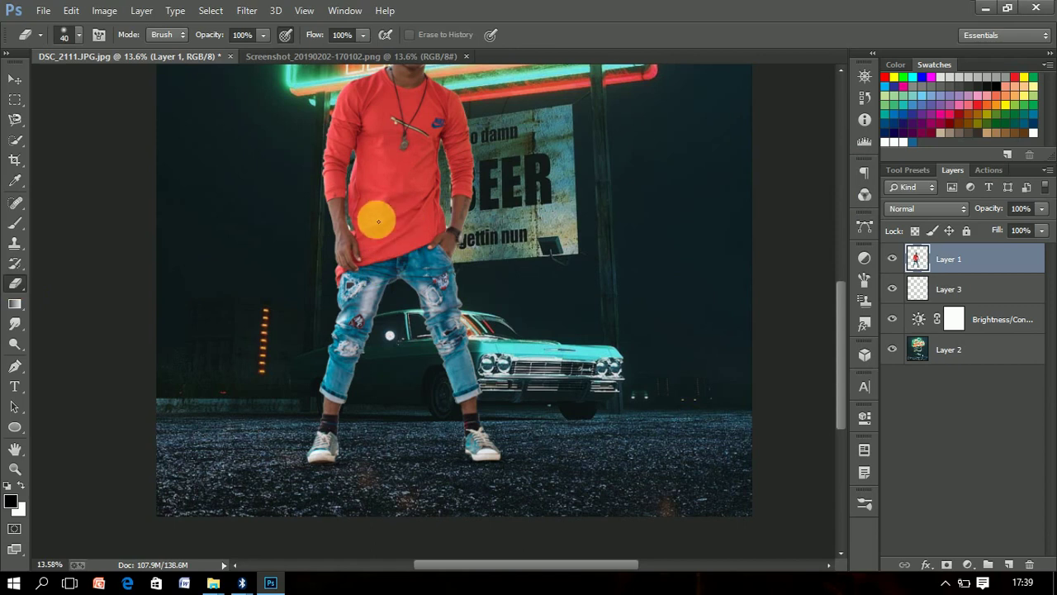
click(15, 468)
click(337, 220)
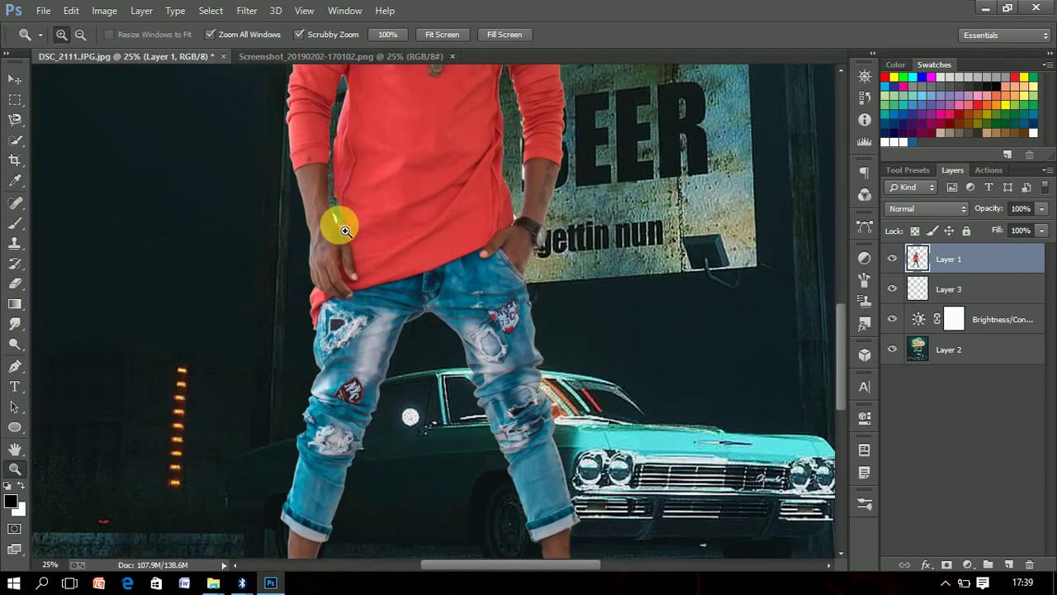
click(377, 227)
click(15, 283)
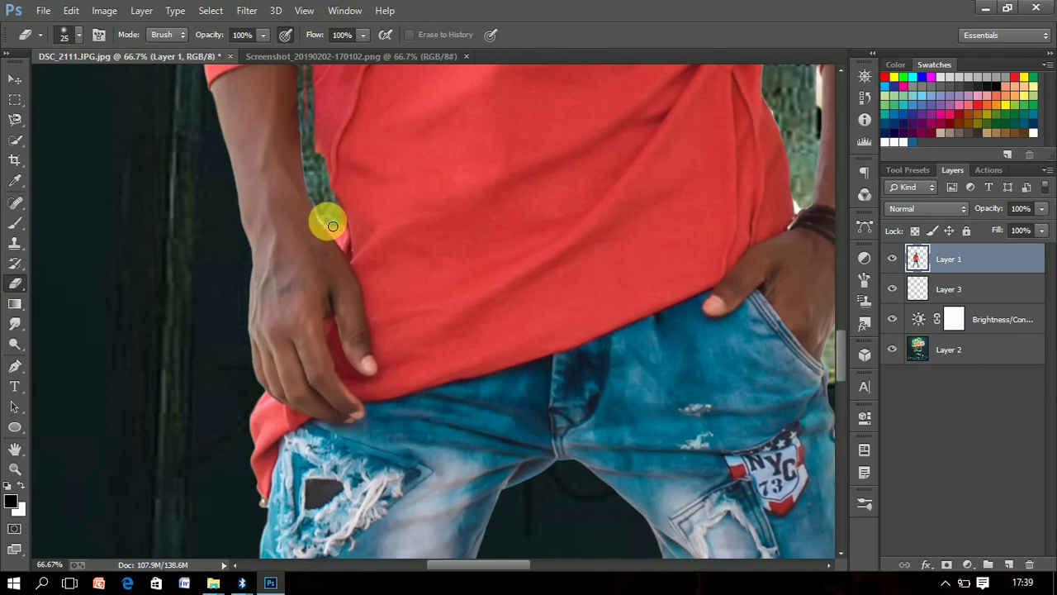
mouse_move(333, 226)
mouse_down()
mouse_move(307, 184)
mouse_move(319, 220)
mouse_up()
drag(486, 568, 547, 565)
drag(844, 356, 843, 338)
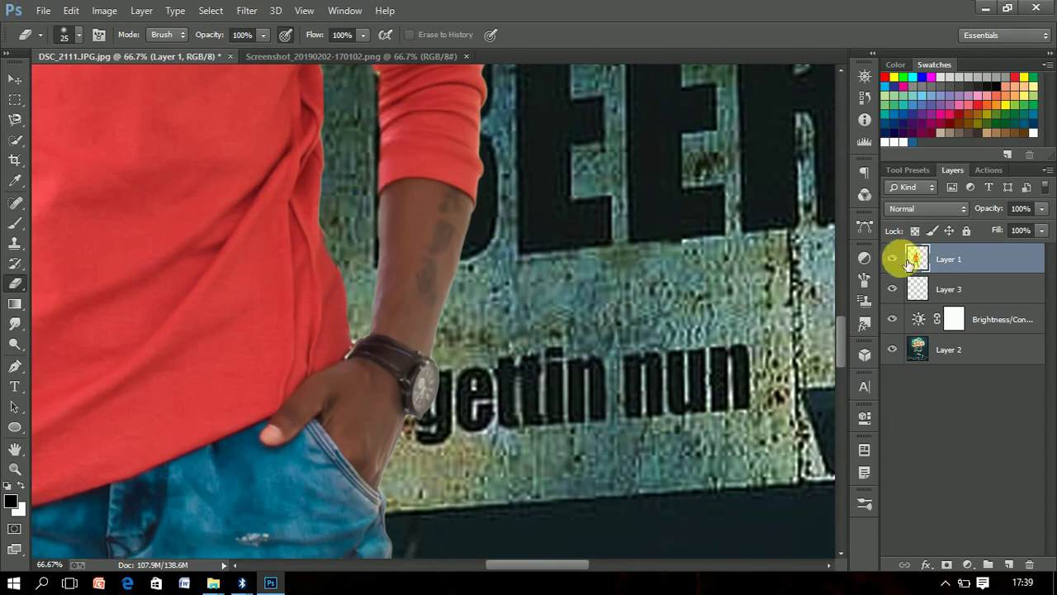
drag(844, 333, 842, 288)
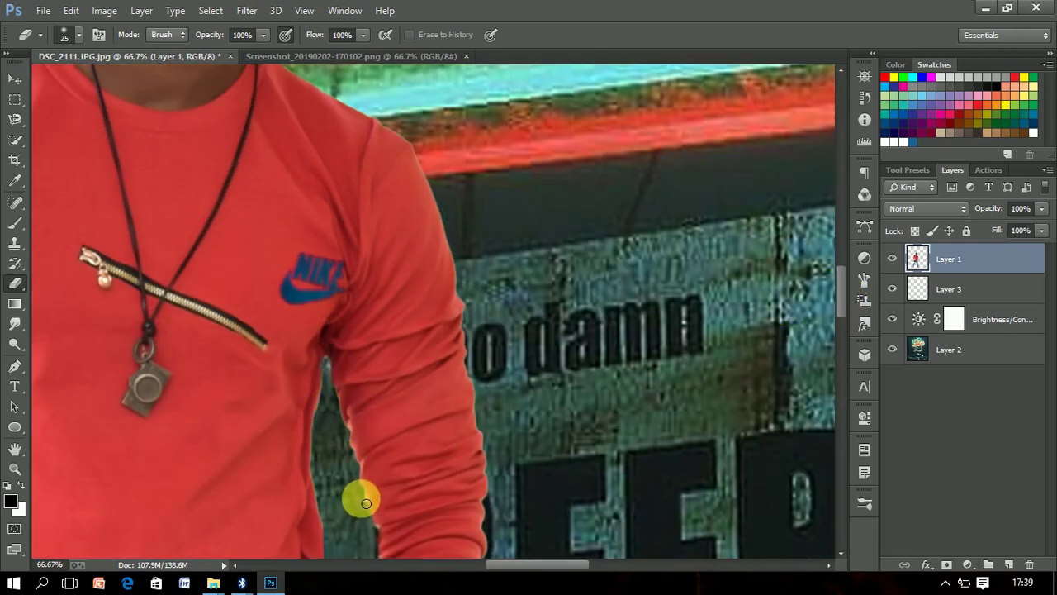
click(15, 468)
drag(350, 330, 248, 294)
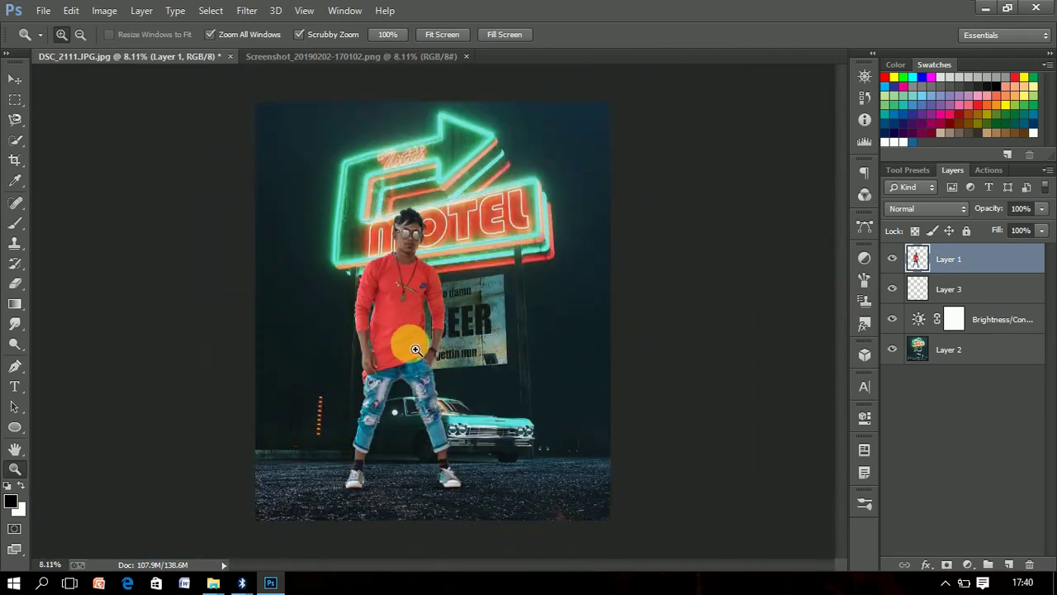
Reapply the Noiseware filter to the man's layer and zoom in to check his face
drag(415, 349, 427, 354)
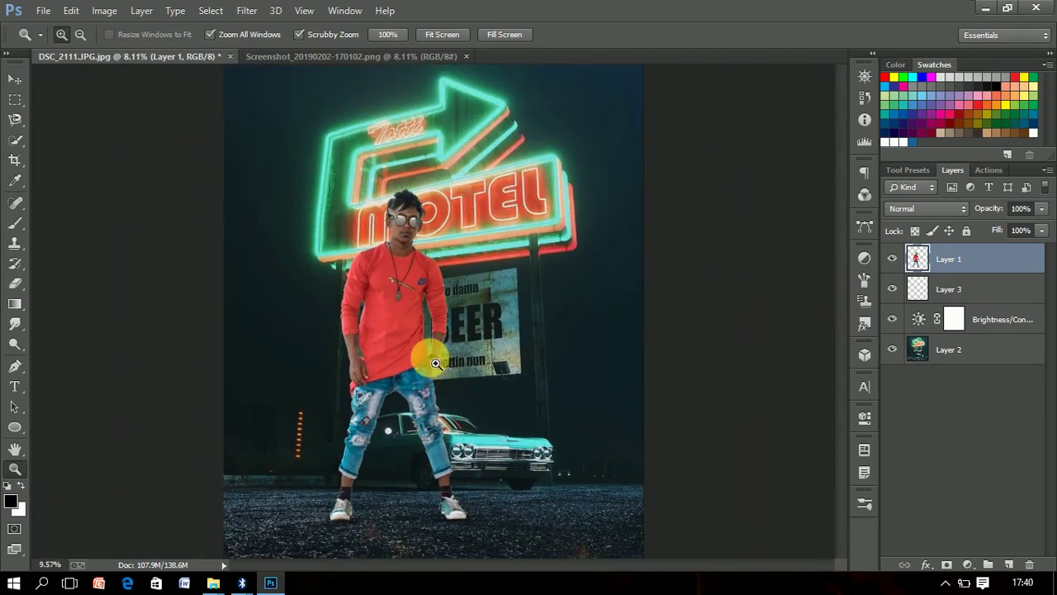
click(248, 10)
key(Escape)
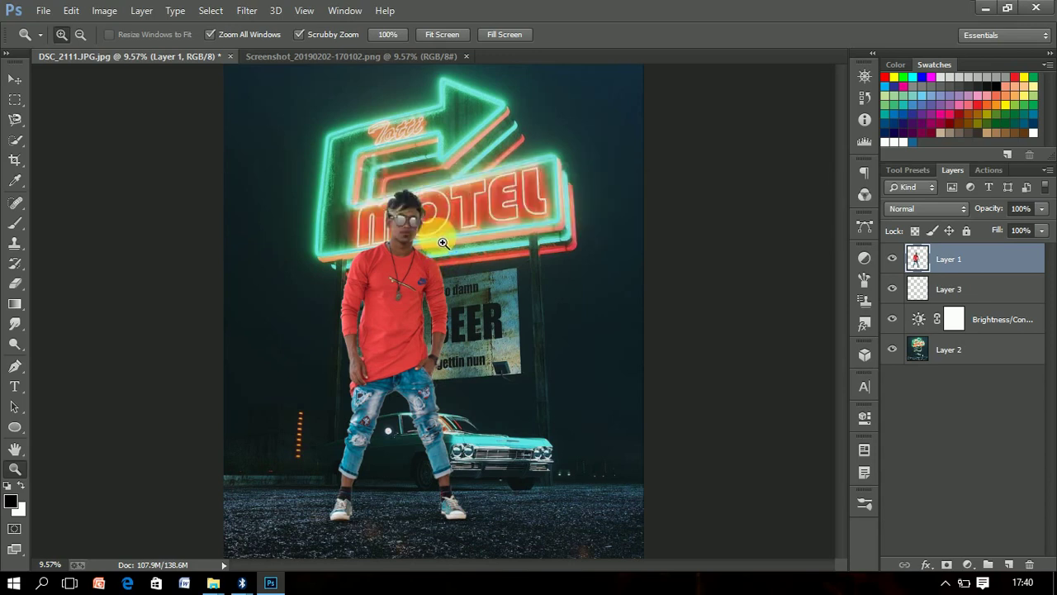
mouse_move(432, 238)
mouse_down()
mouse_move(515, 274)
mouse_move(467, 397)
mouse_move(495, 425)
mouse_up()
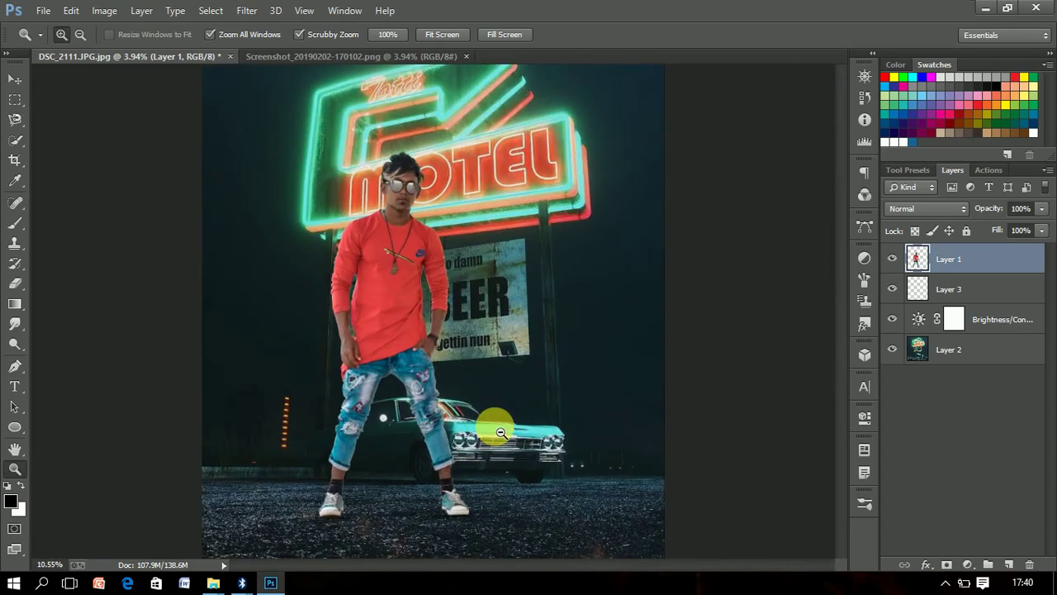
Deselect, then use Quick Selection in add mode to select the man's head and hair
click(13, 304)
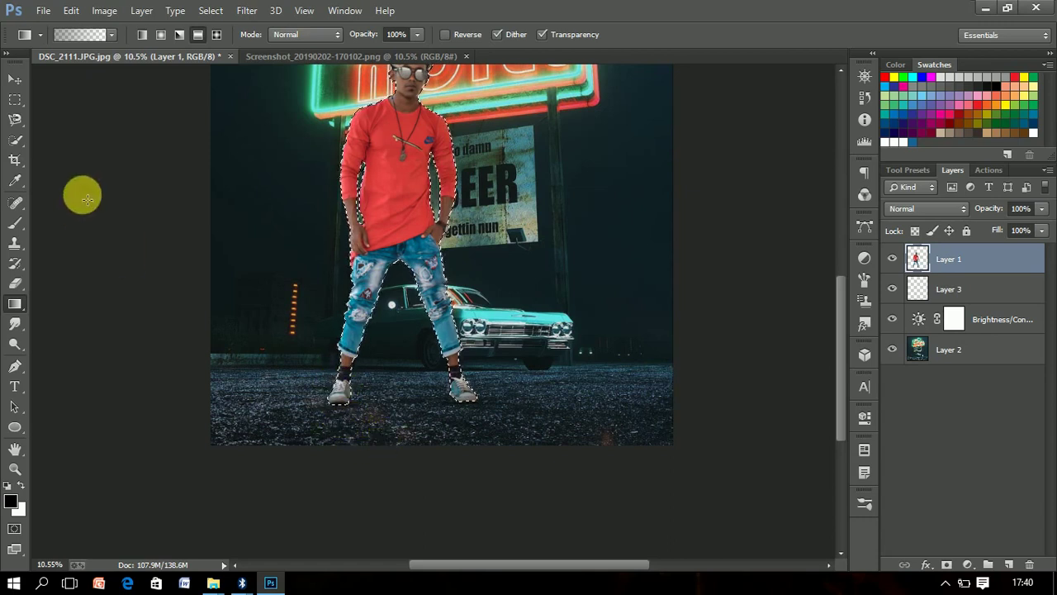
click(14, 140)
right_click(511, 172)
click(549, 185)
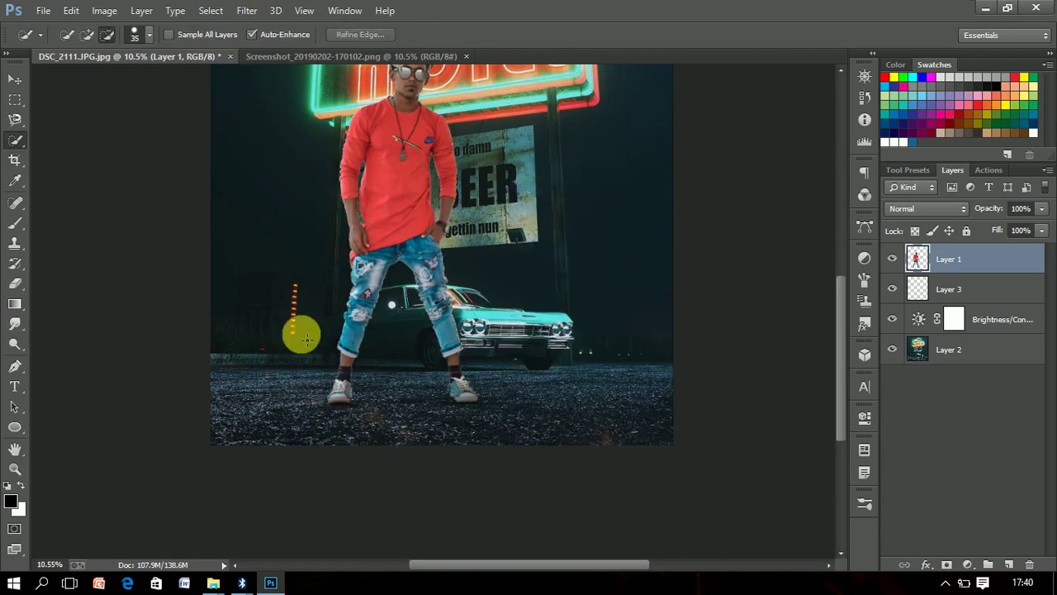
click(15, 468)
click(455, 246)
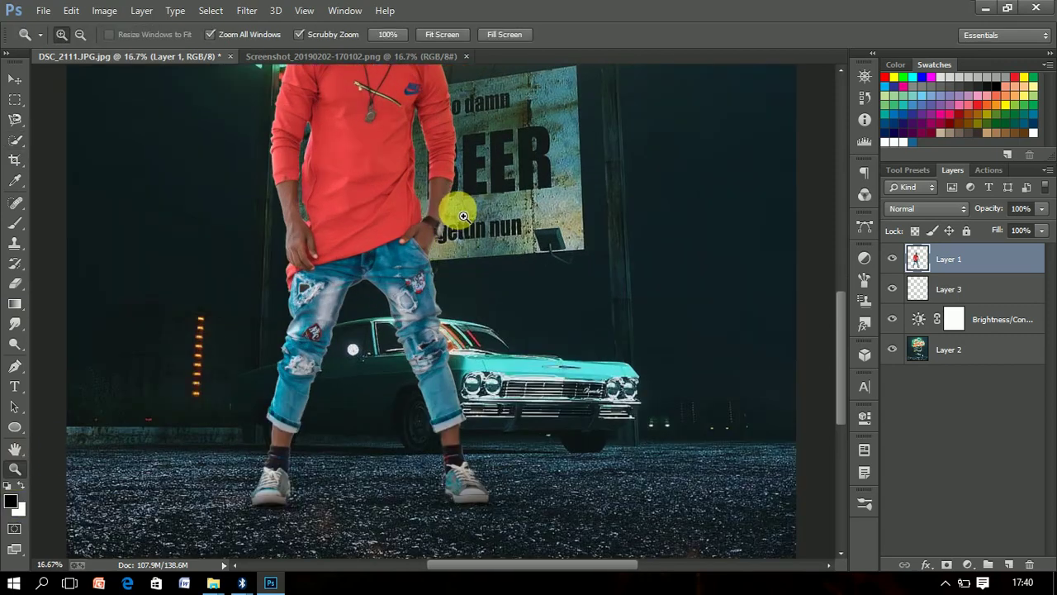
click(15, 140)
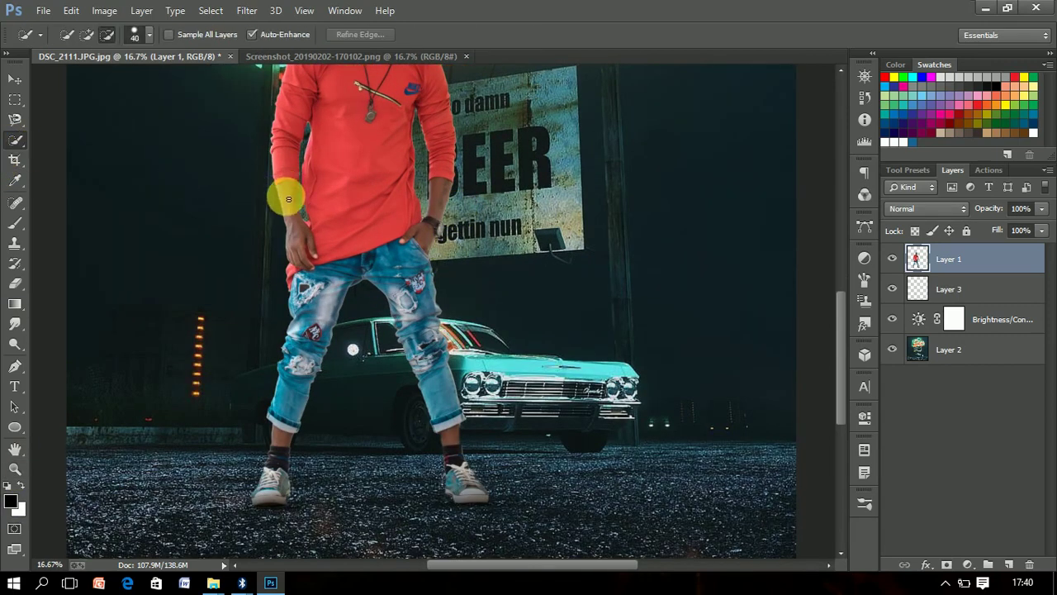
click(87, 34)
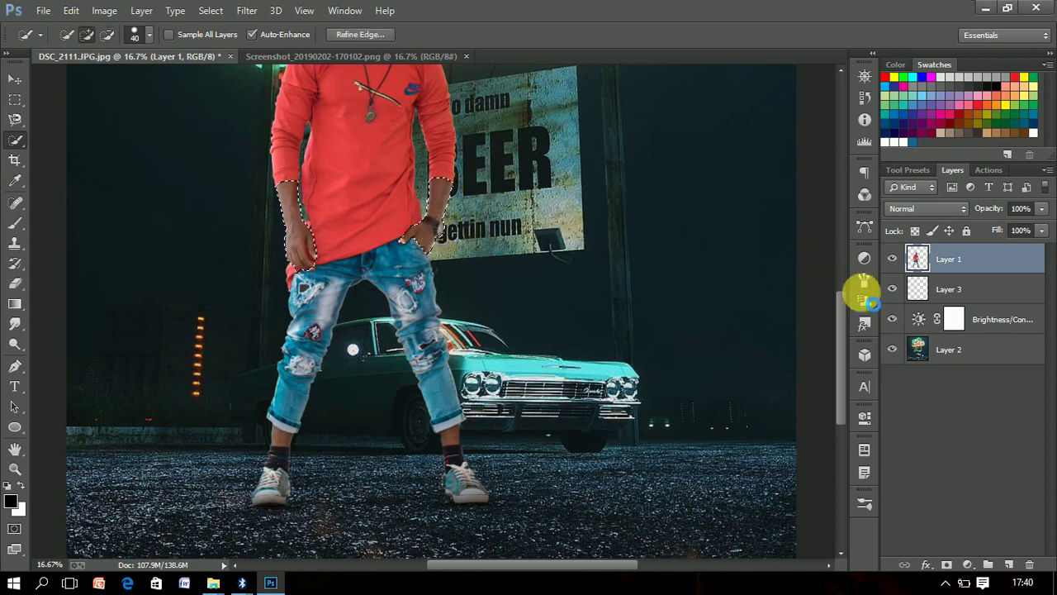
drag(845, 321, 843, 281)
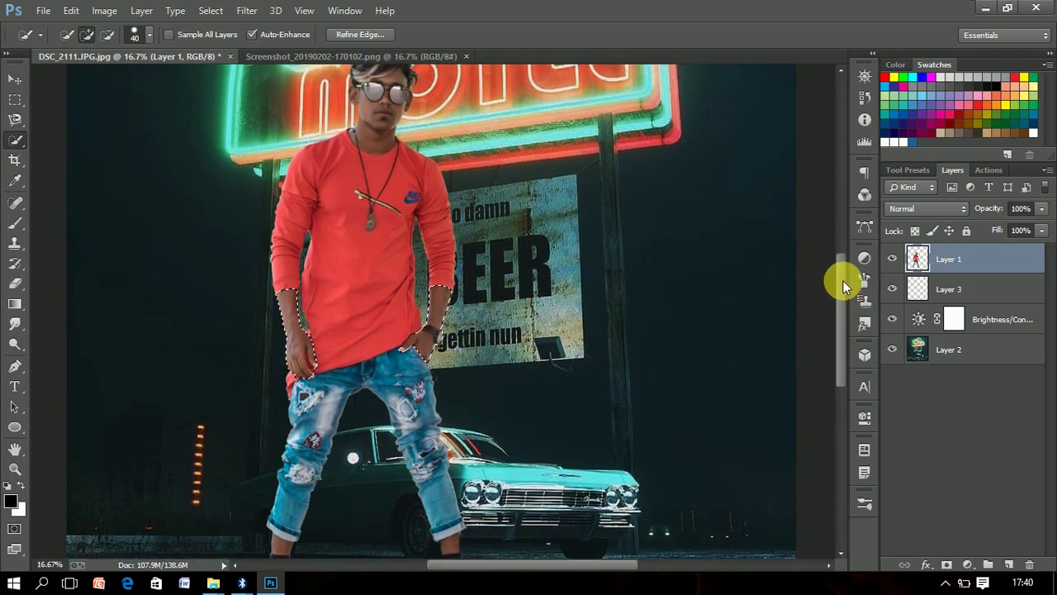
drag(384, 86, 384, 183)
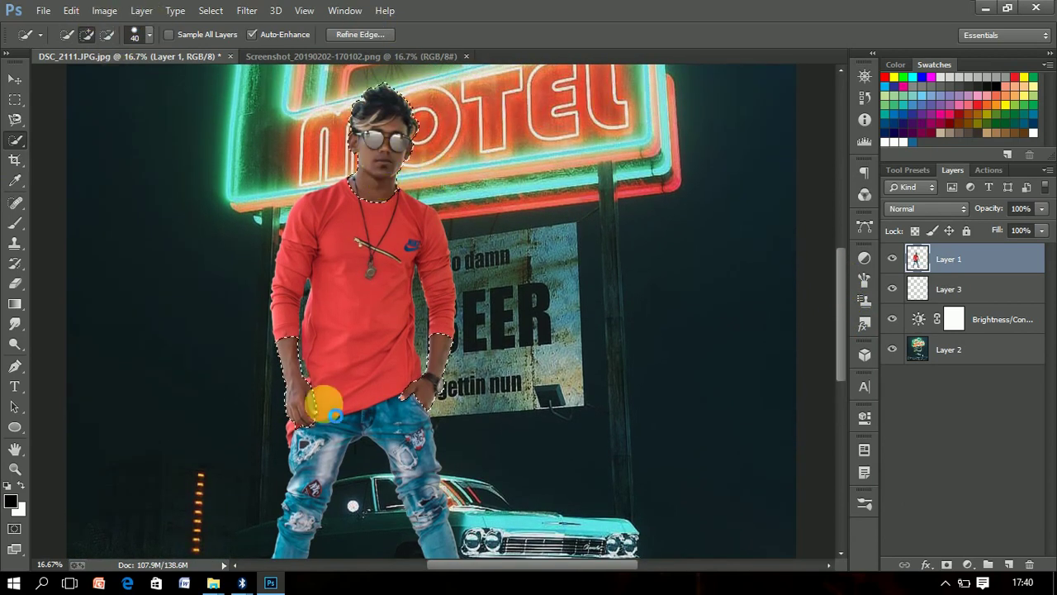
Refine the selection around the left wrist and hand, then copy it to a new Layer 4
click(15, 468)
click(319, 371)
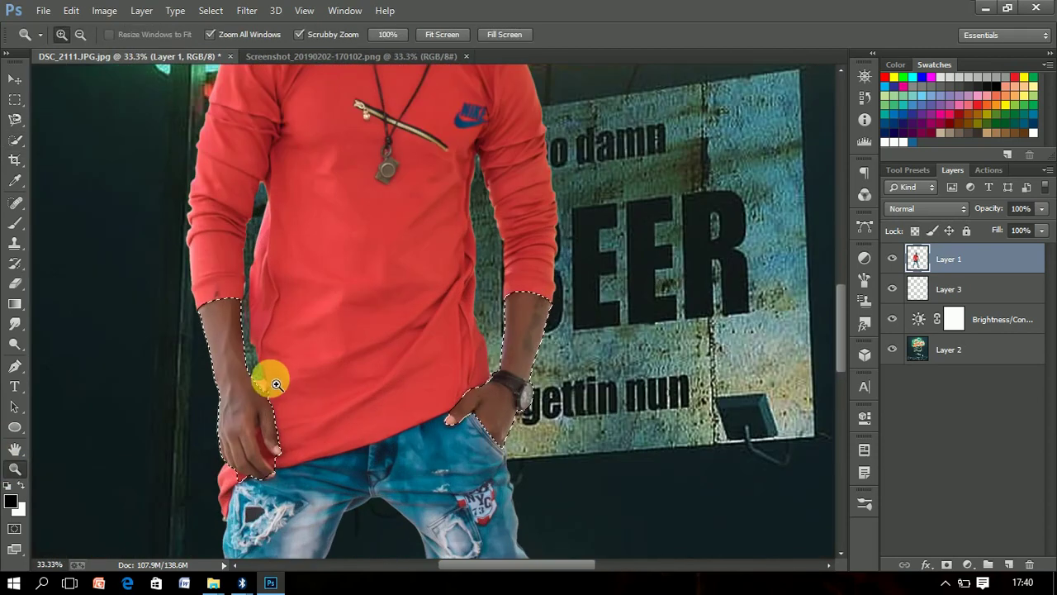
click(14, 140)
click(106, 33)
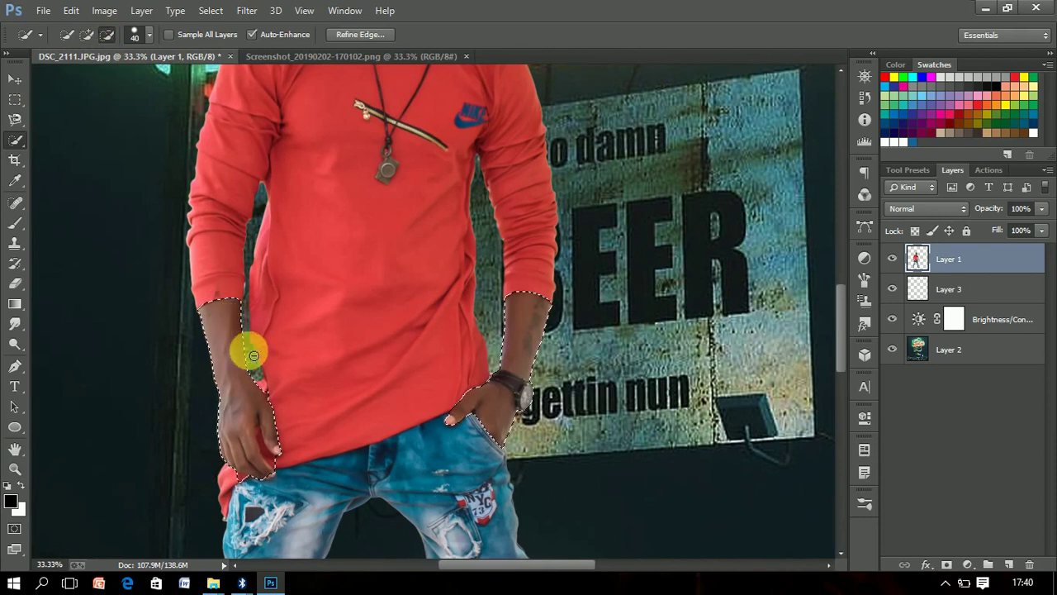
click(272, 384)
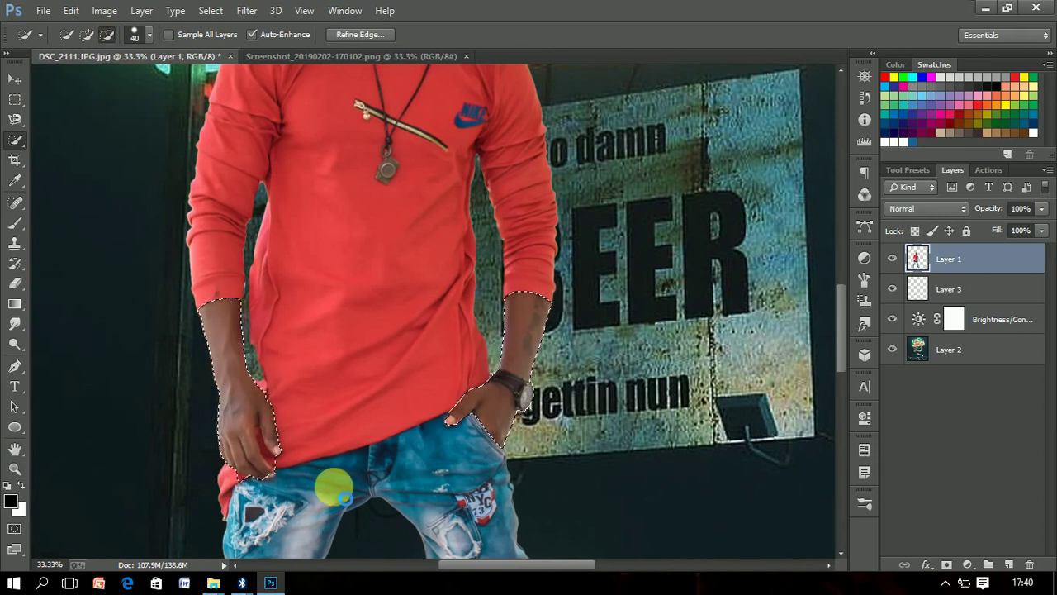
click(87, 35)
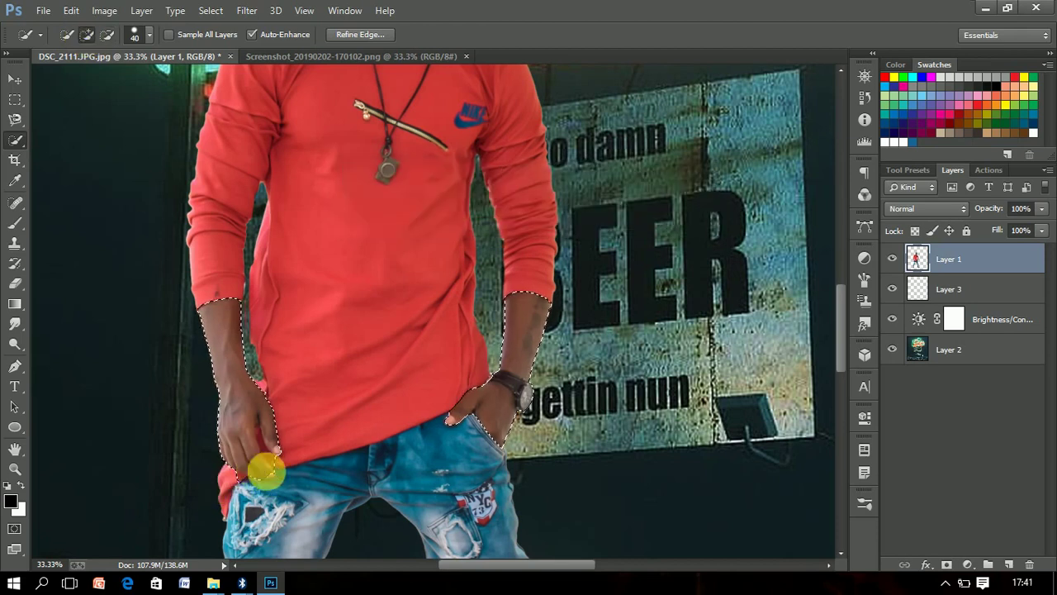
click(266, 473)
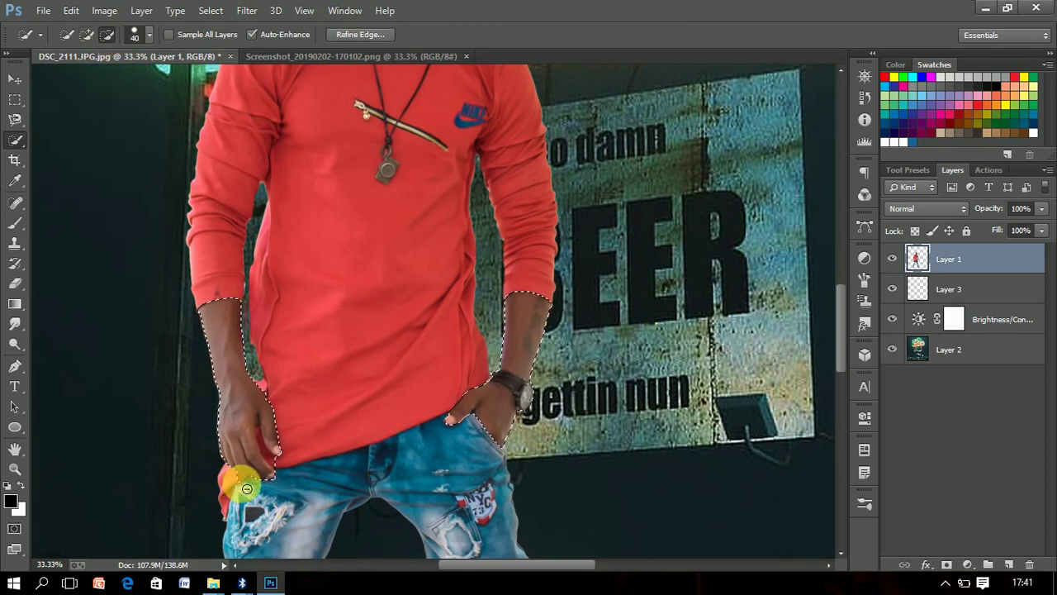
mouse_move(252, 494)
mouse_down()
mouse_move(342, 360)
mouse_move(385, 328)
mouse_move(420, 350)
mouse_up()
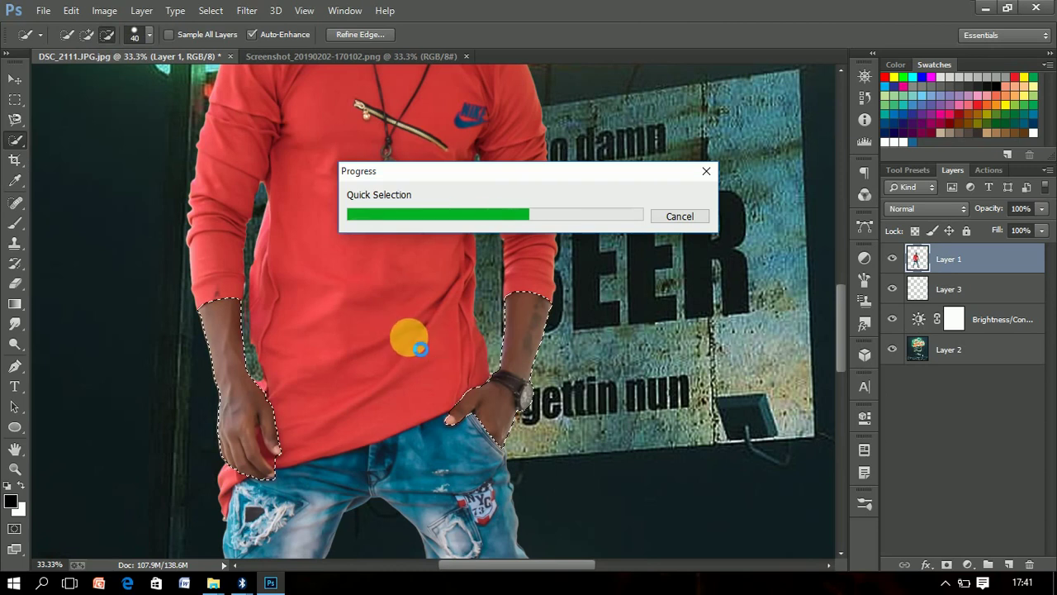
key(ctrl+j)
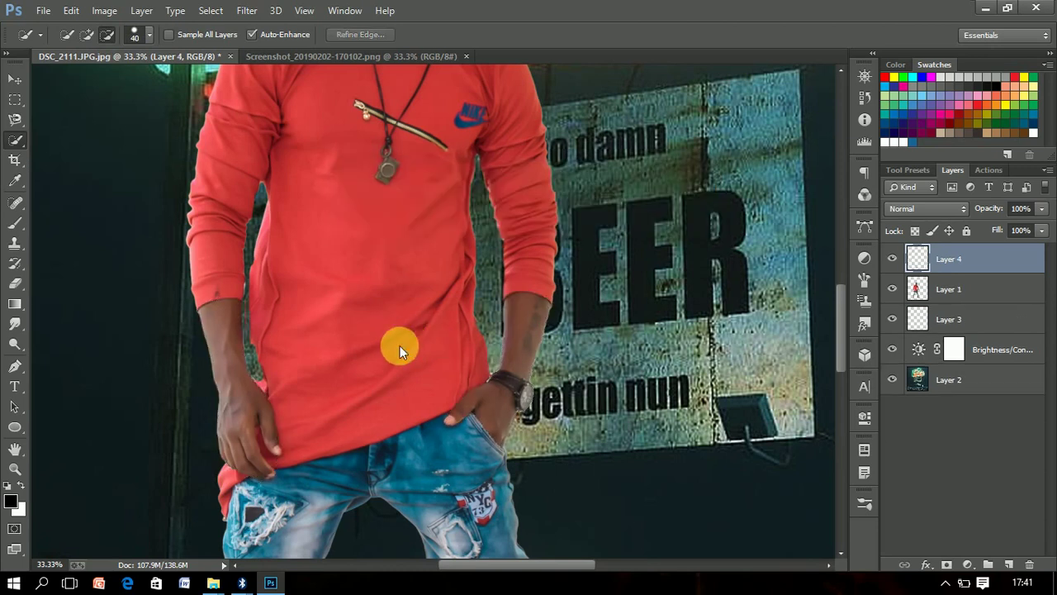
Apply Auto Contrast and lift the Curves midpoint to brighten the copied head-and-hands layer
click(104, 10)
click(170, 86)
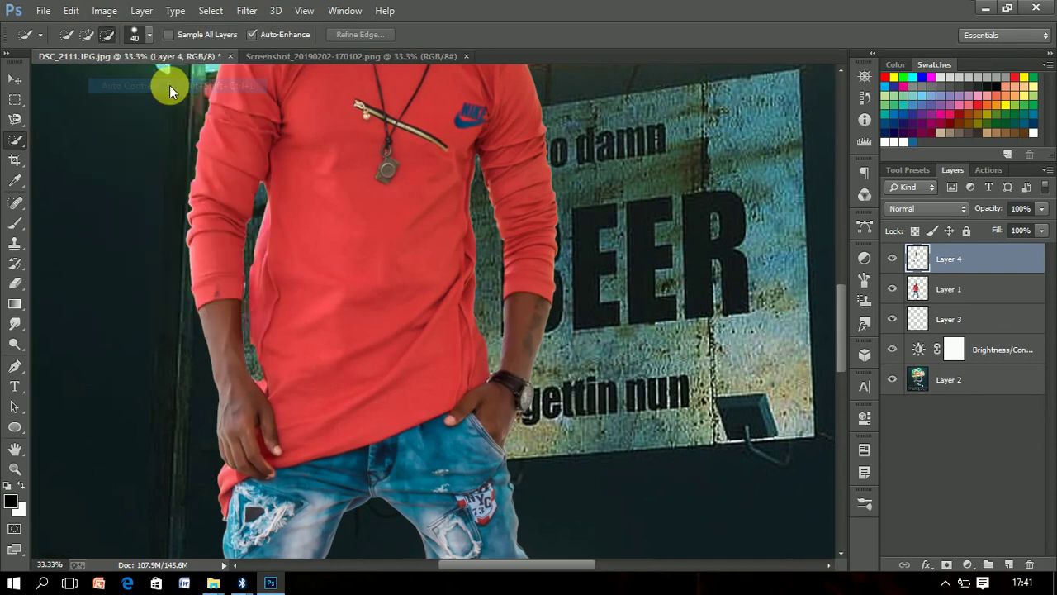
click(104, 9)
click(392, 80)
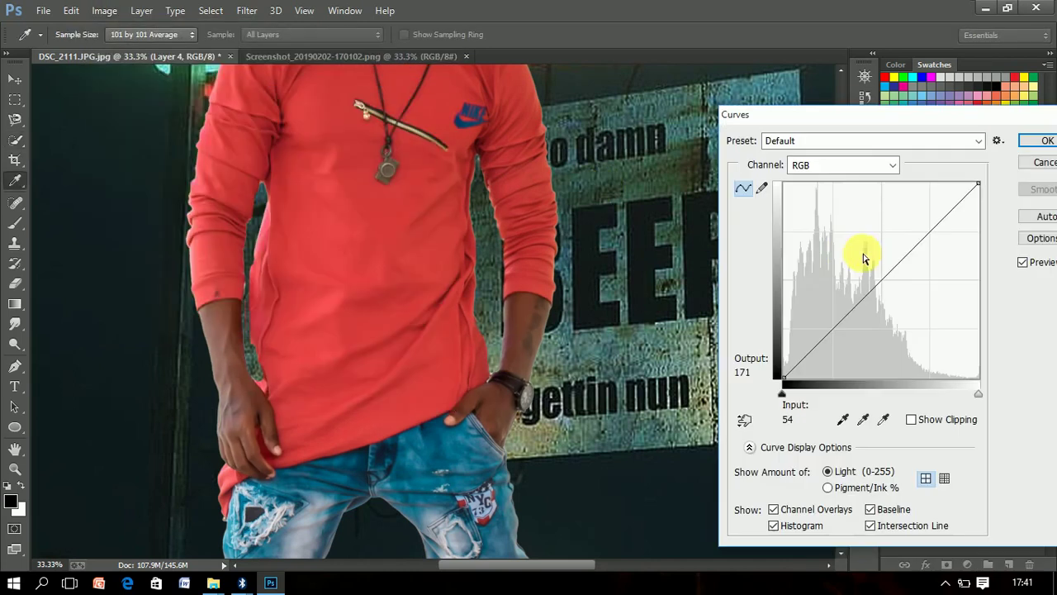
drag(910, 242, 908, 228)
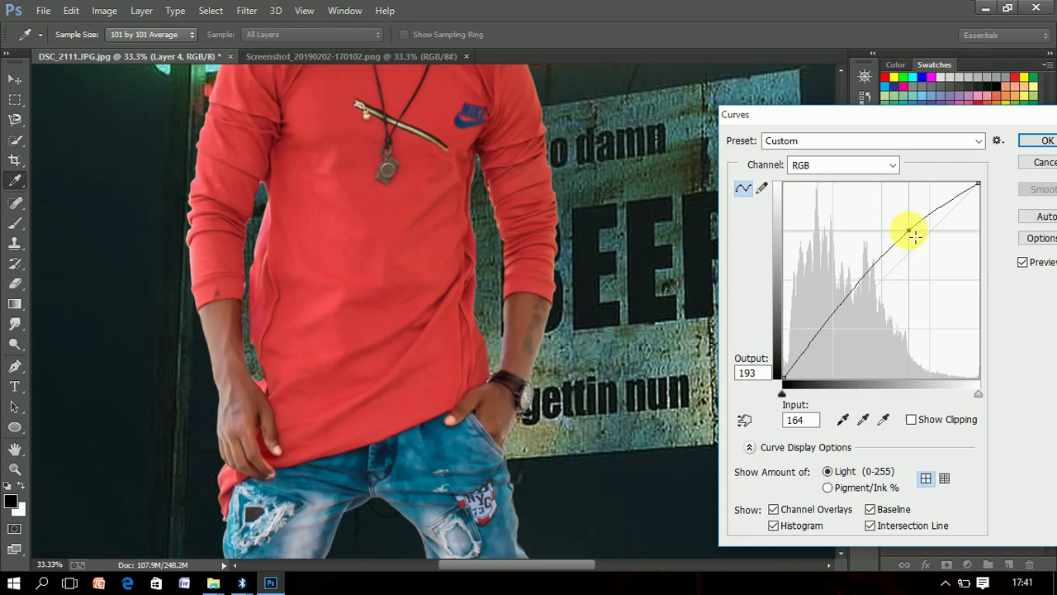
drag(843, 303, 843, 256)
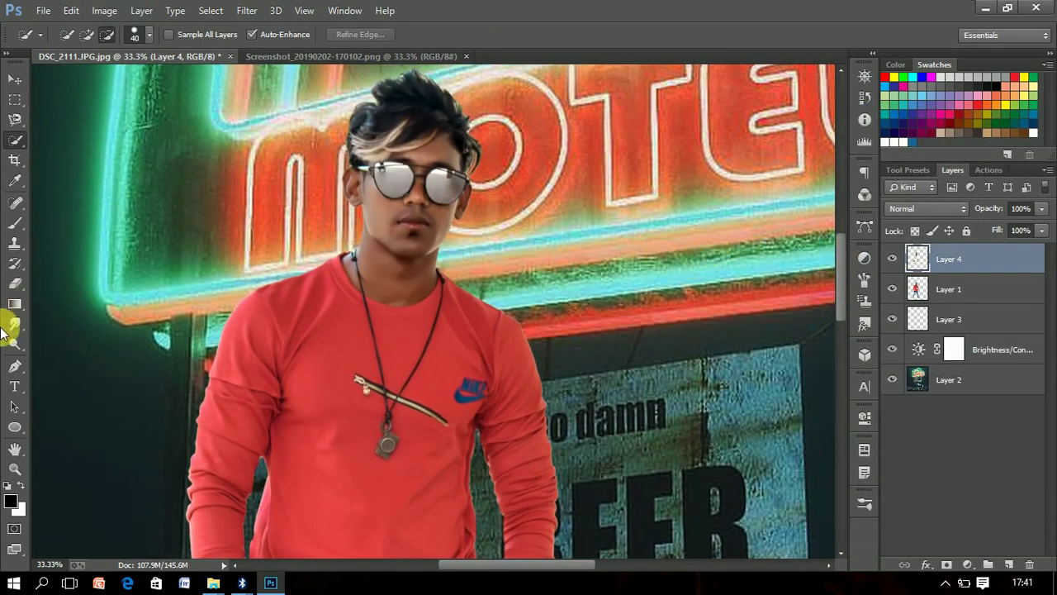
Switch to a larger eraser brush and zoom out to review the man against the MOTEL sign
click(15, 283)
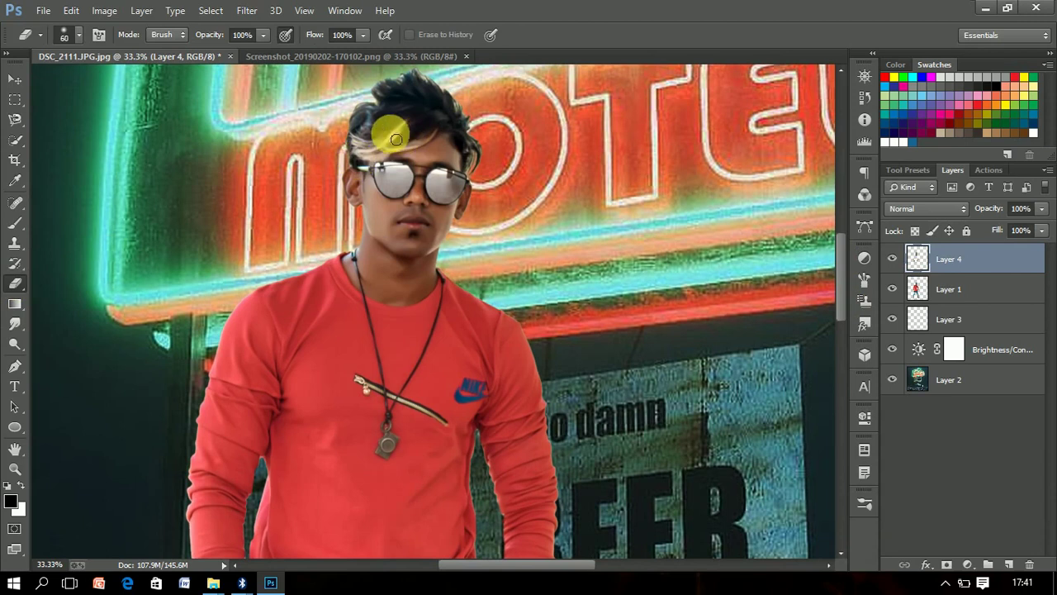
key(bracketright)
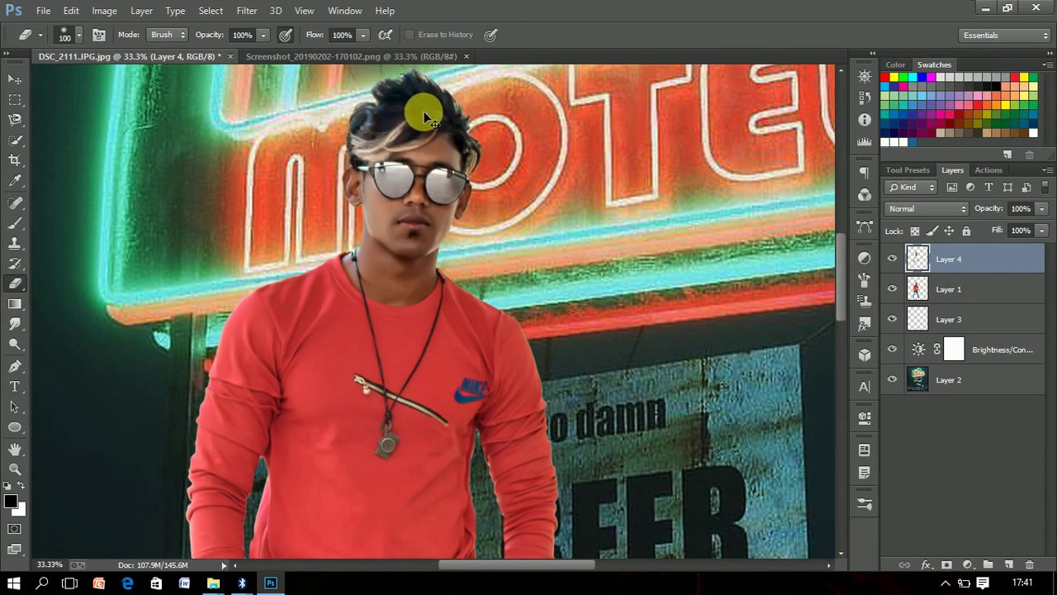
click(15, 469)
drag(436, 267, 406, 259)
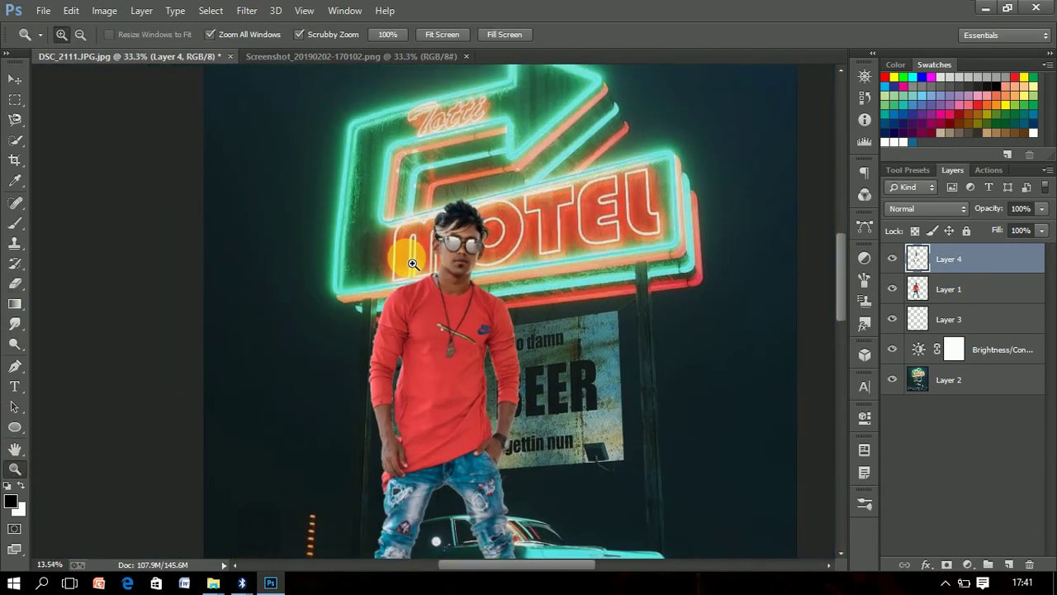
mouse_move(496, 371)
mouse_down()
mouse_move(454, 355)
mouse_move(455, 316)
mouse_up()
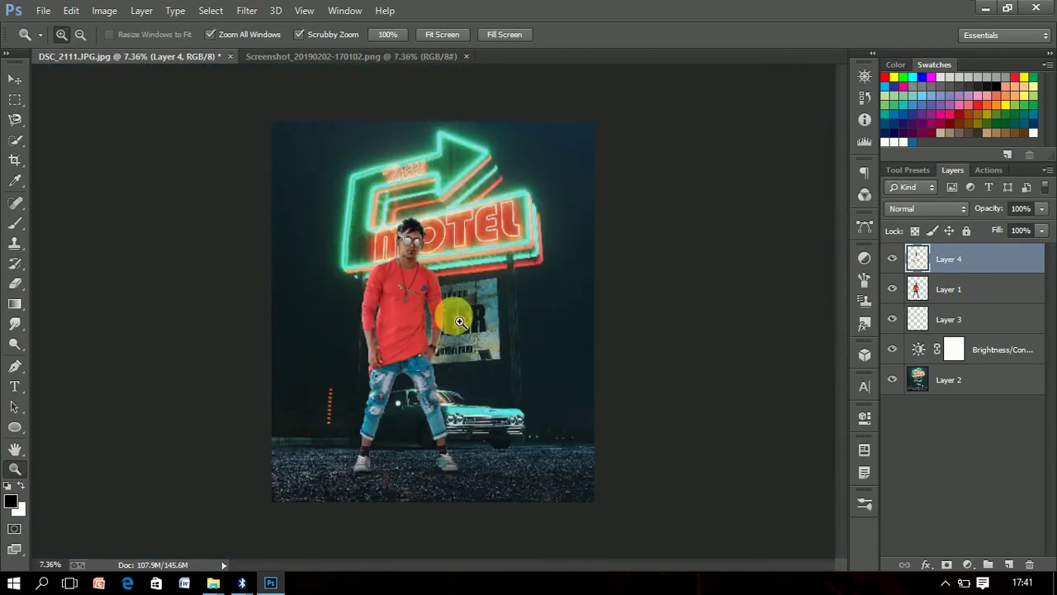
mouse_move(404, 248)
mouse_down()
mouse_move(484, 284)
mouse_move(465, 294)
mouse_up()
click(104, 10)
mouse_move(128, 49)
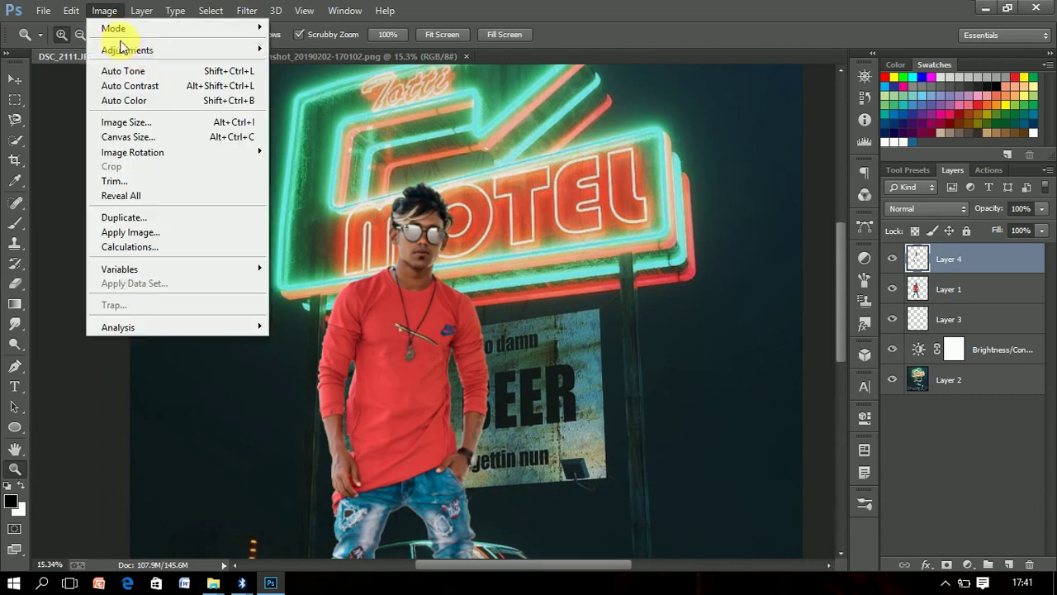
click(720, 189)
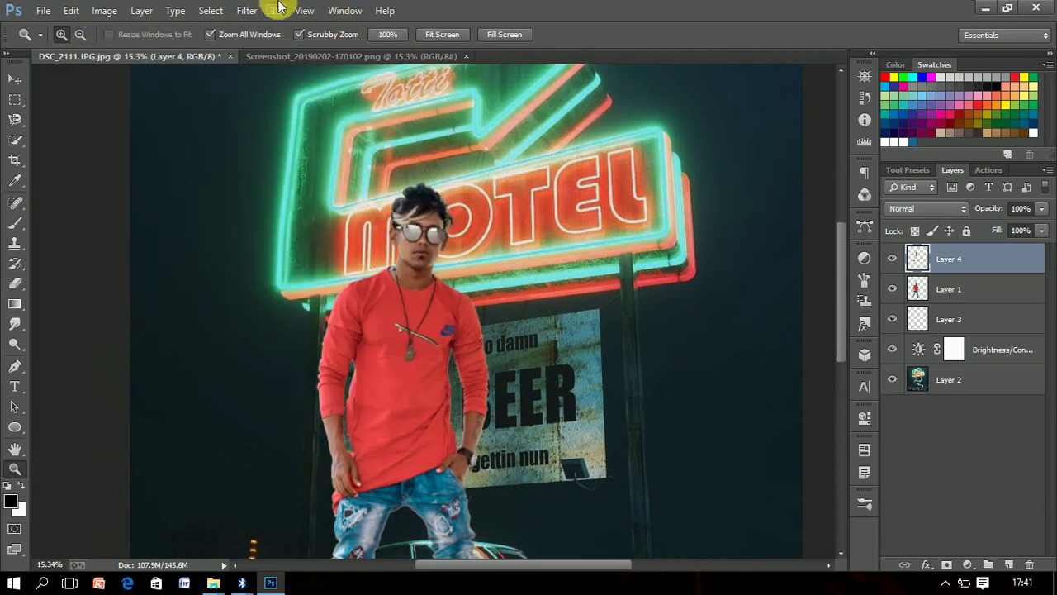
In Camera Raw, set exposure +0.21, whites +19, shadows +16 and blacks +27 on the man's layer
click(247, 10)
key(Escape)
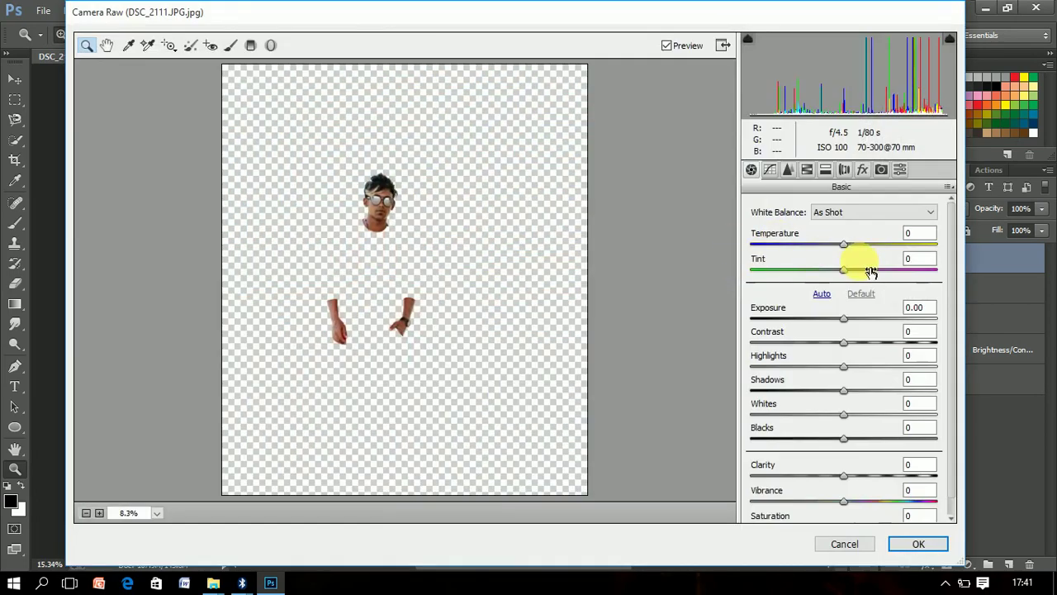
key(Tab)
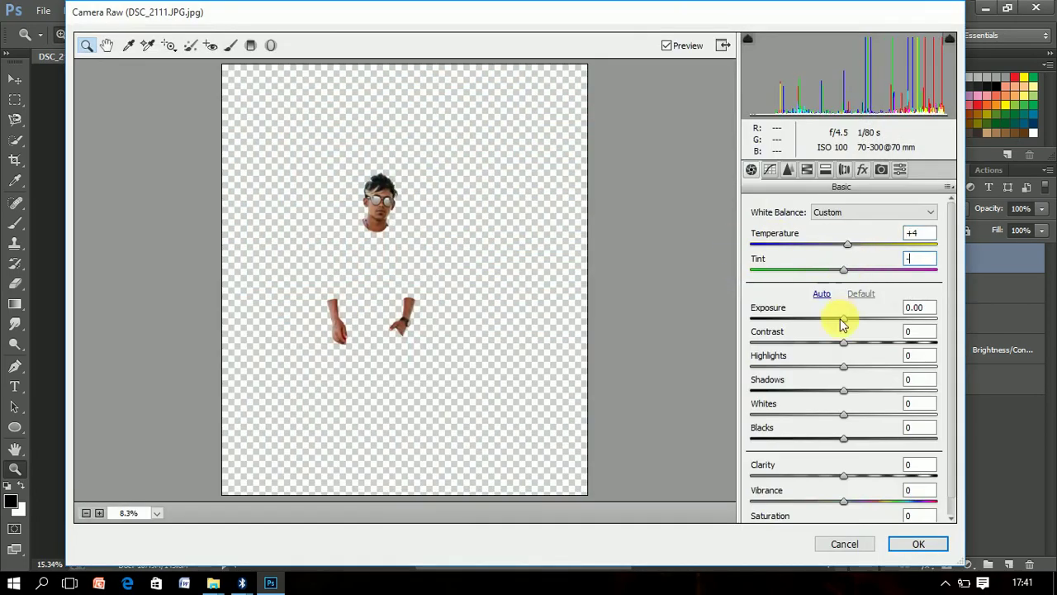
text(.21)
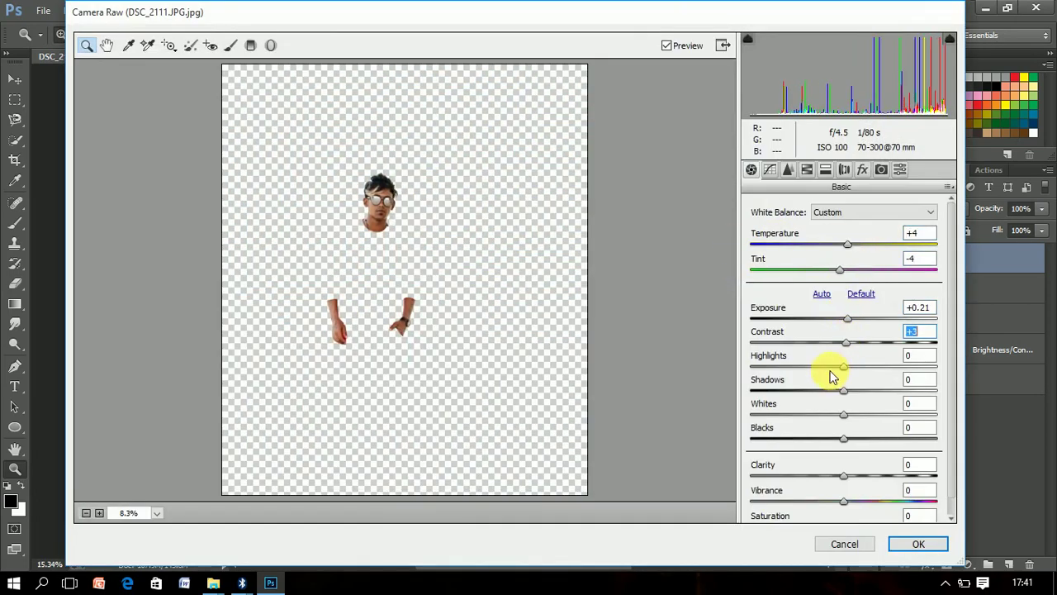
click(862, 413)
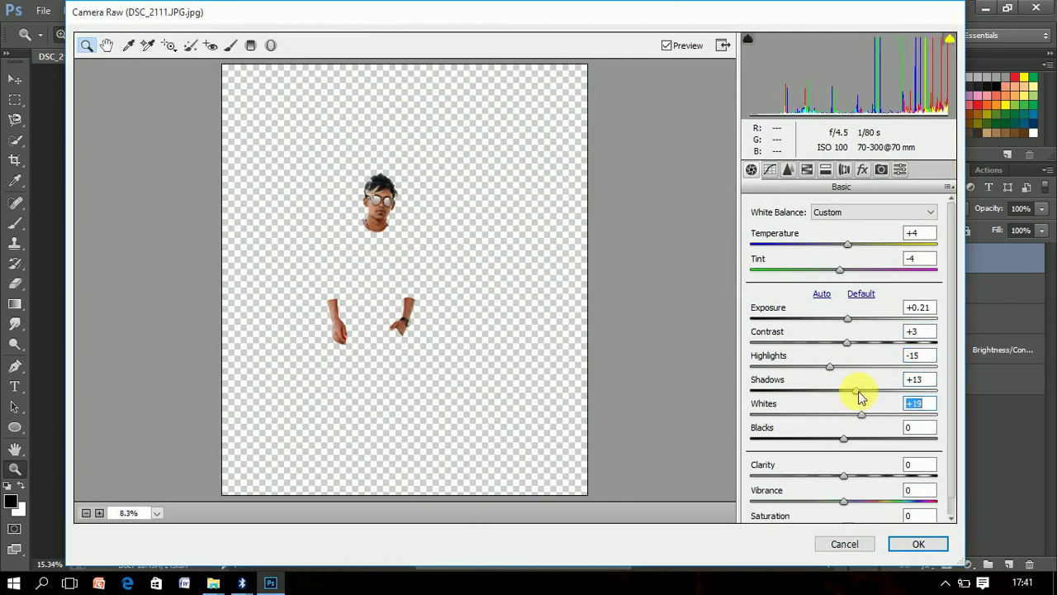
click(860, 391)
click(867, 438)
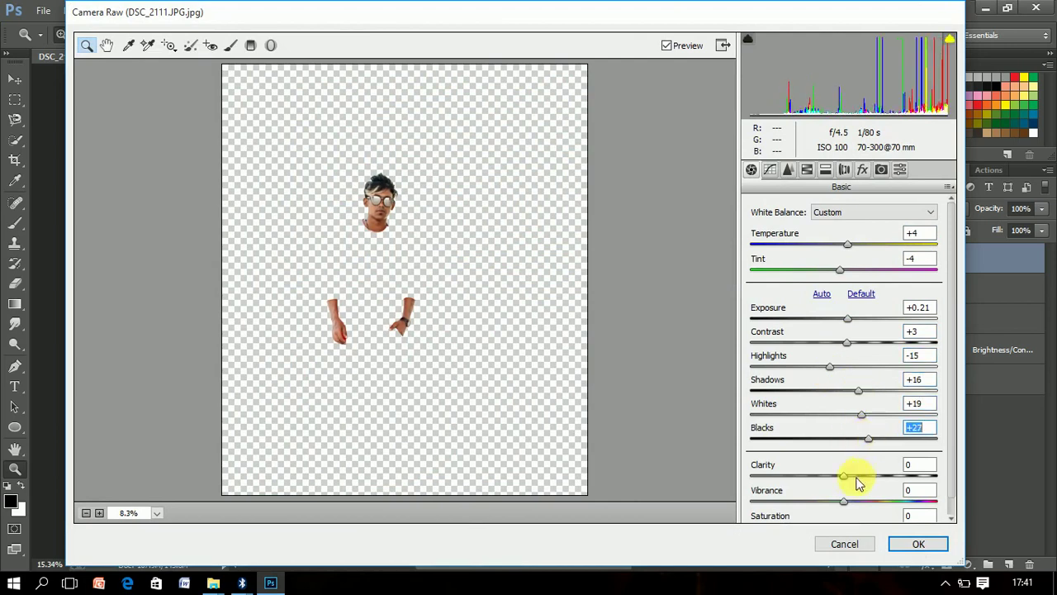
Set Oranges saturation to -18 and Oranges luminance to +3, then apply the grade
click(807, 170)
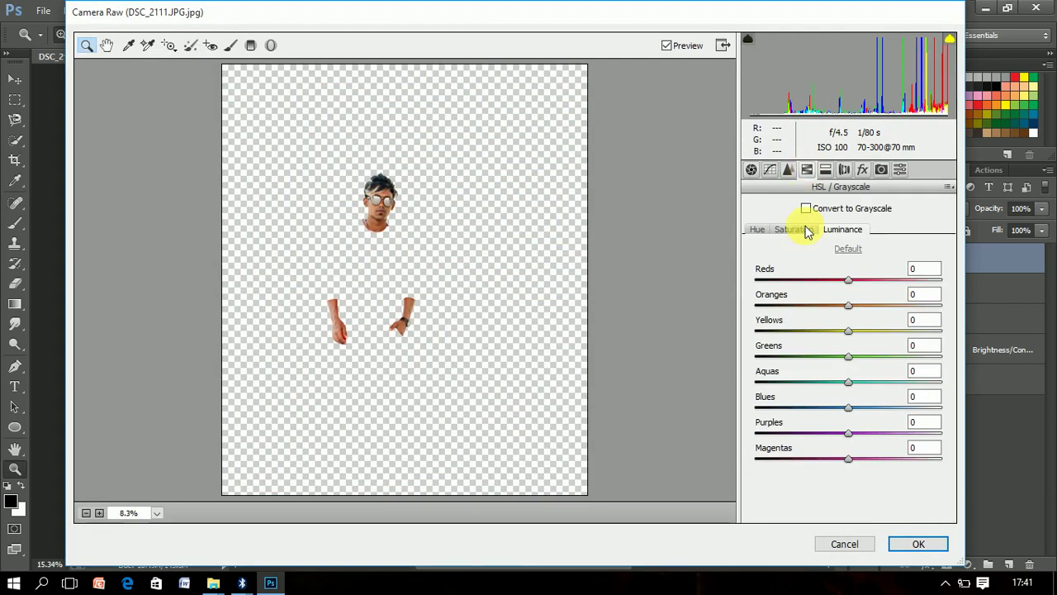
click(794, 229)
click(831, 305)
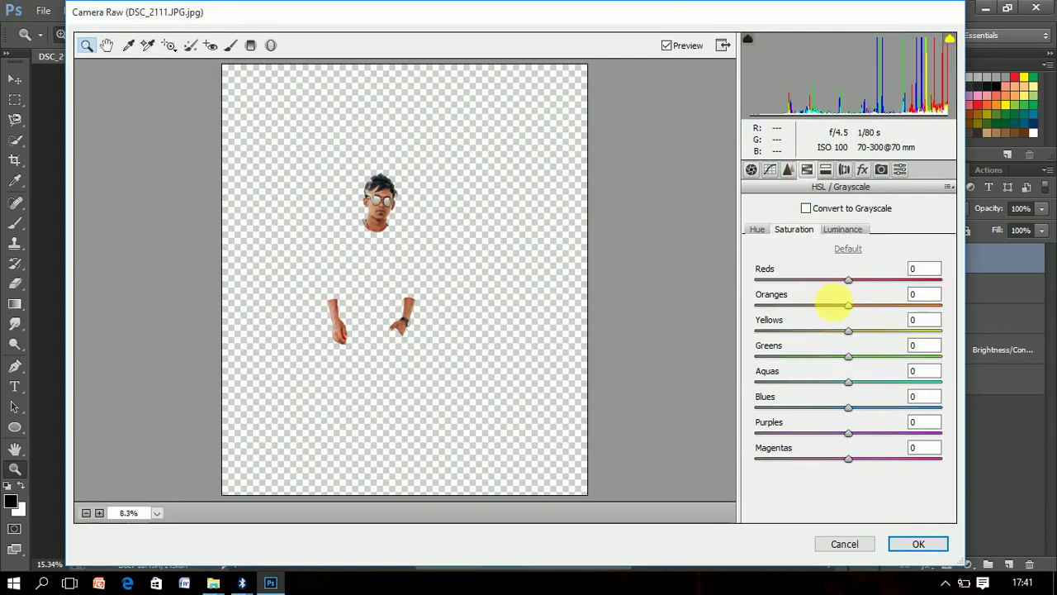
click(841, 230)
click(856, 306)
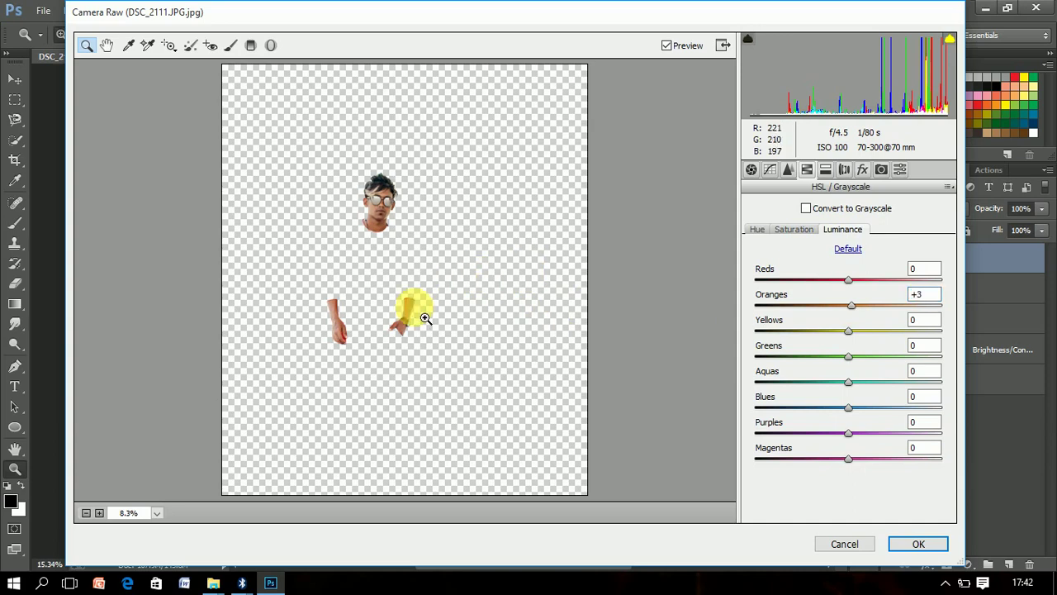
key(Return)
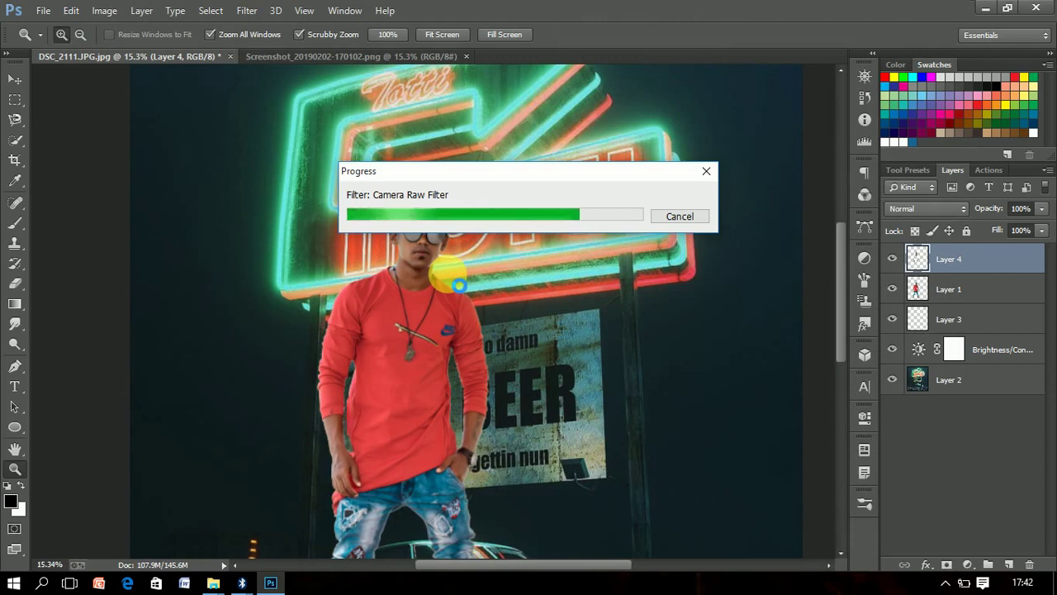
Try Layer 4 at 80% opacity, then restore it to full opacity
click(429, 266)
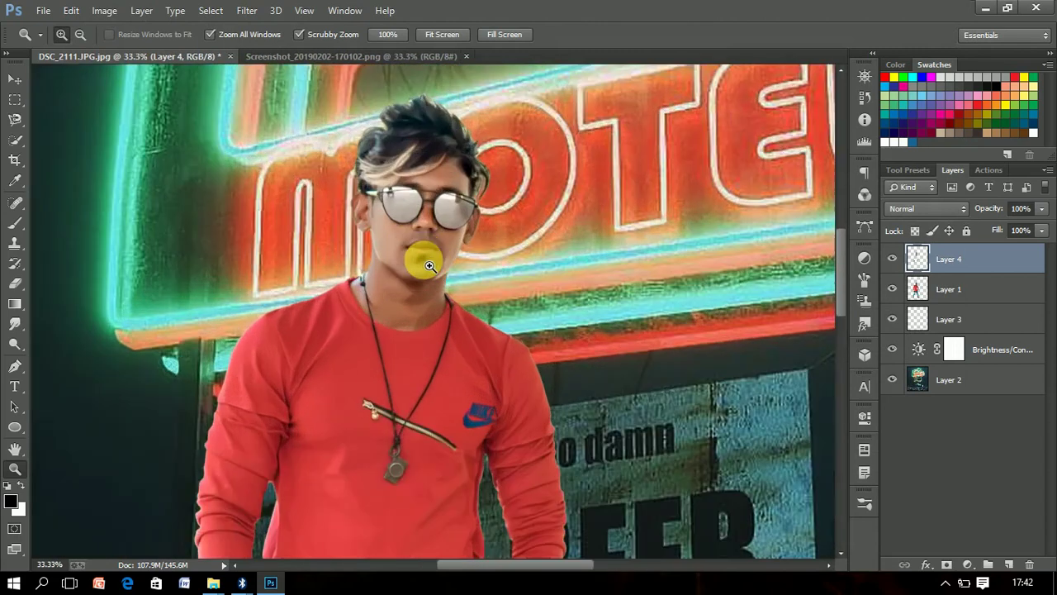
mouse_move(512, 295)
mouse_down()
mouse_move(436, 276)
mouse_move(527, 355)
mouse_move(464, 304)
mouse_move(484, 302)
mouse_up()
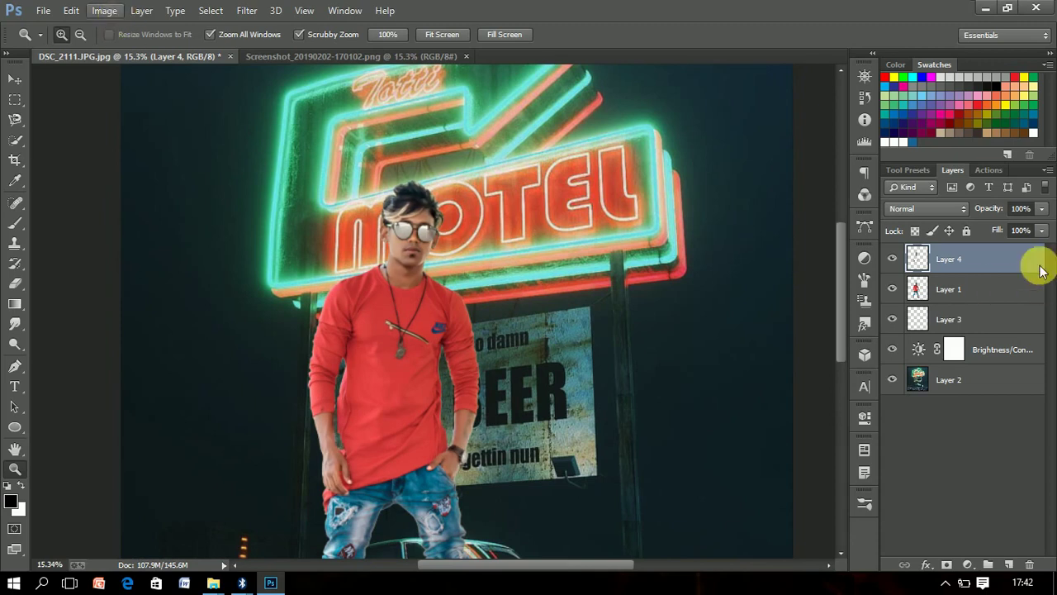
drag(996, 209, 979, 210)
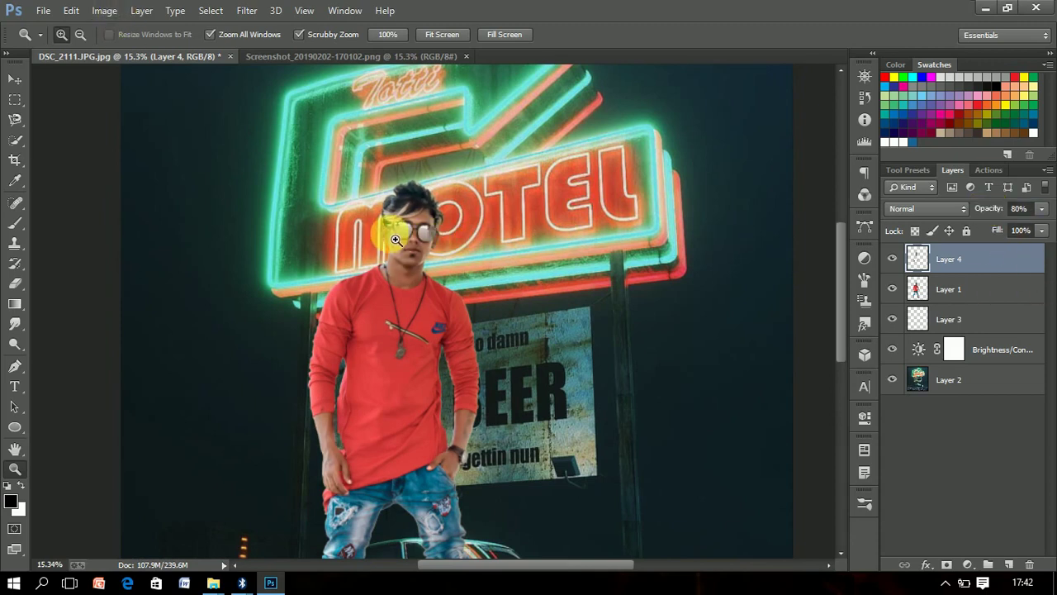
drag(380, 248, 394, 245)
key(ctrl+z)
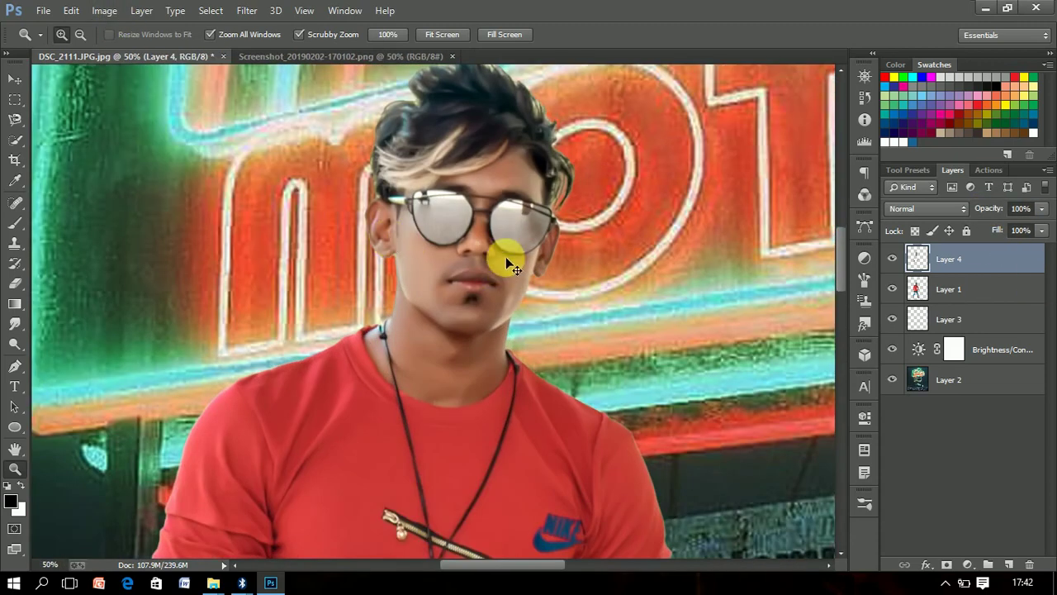
Apply Auto Tone, Auto Contrast and Auto Color to the man's layer
key(ctrl+z)
click(104, 10)
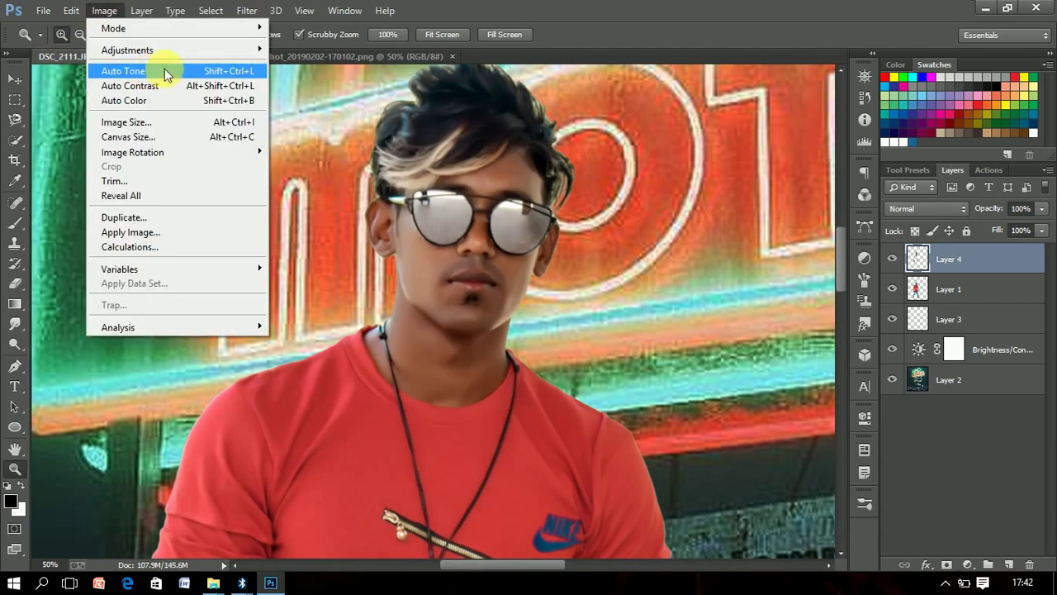
click(173, 87)
click(104, 10)
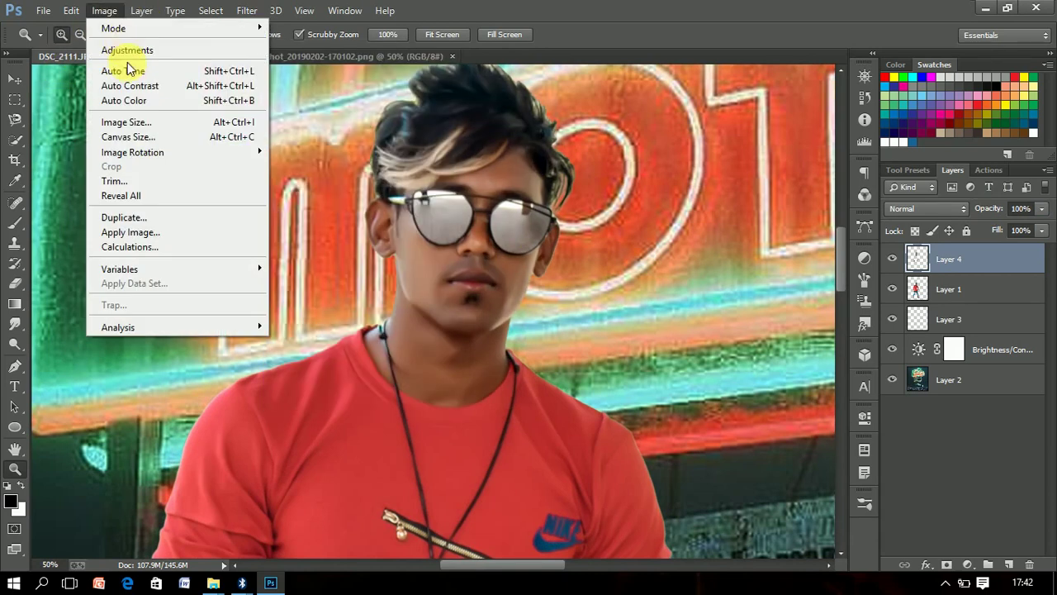
click(132, 100)
mouse_move(525, 330)
mouse_down()
mouse_move(425, 288)
mouse_move(389, 372)
mouse_move(495, 402)
mouse_move(616, 407)
mouse_move(576, 385)
mouse_up()
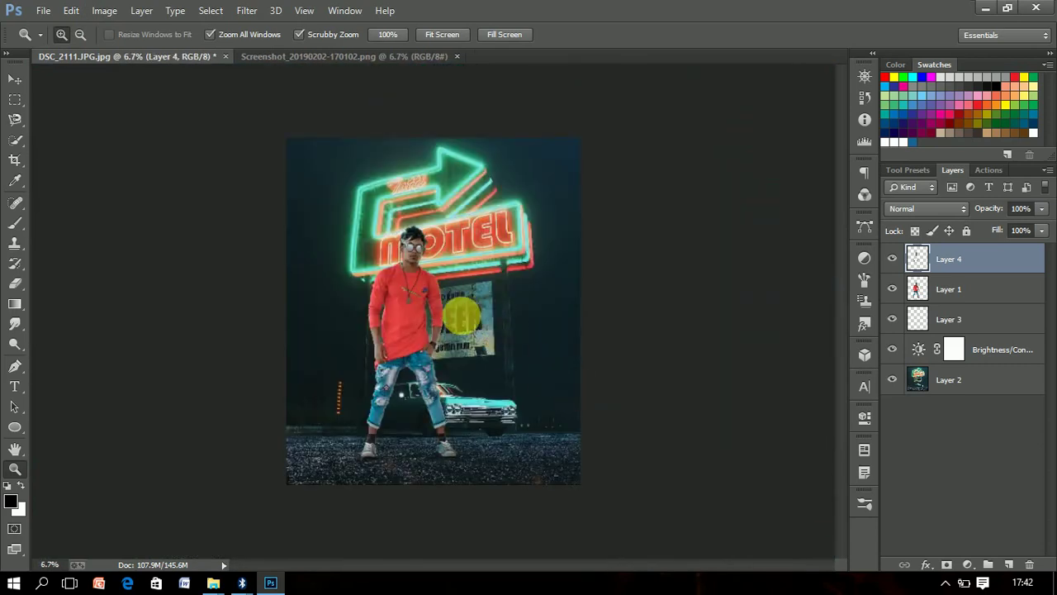
drag(460, 312, 491, 338)
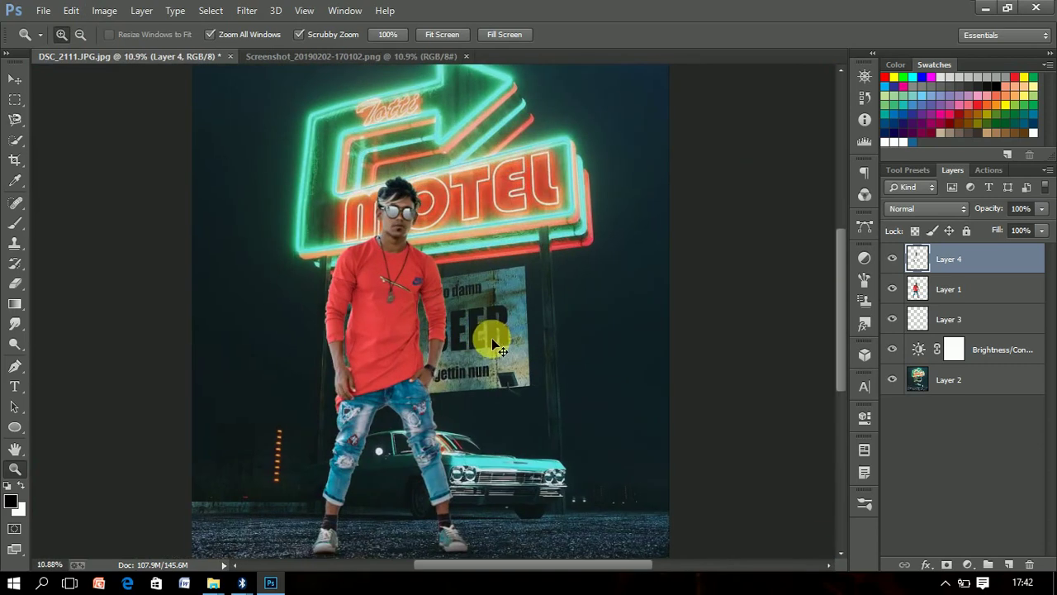
Raise the man's layer exposure by +0.25
click(103, 18)
click(316, 94)
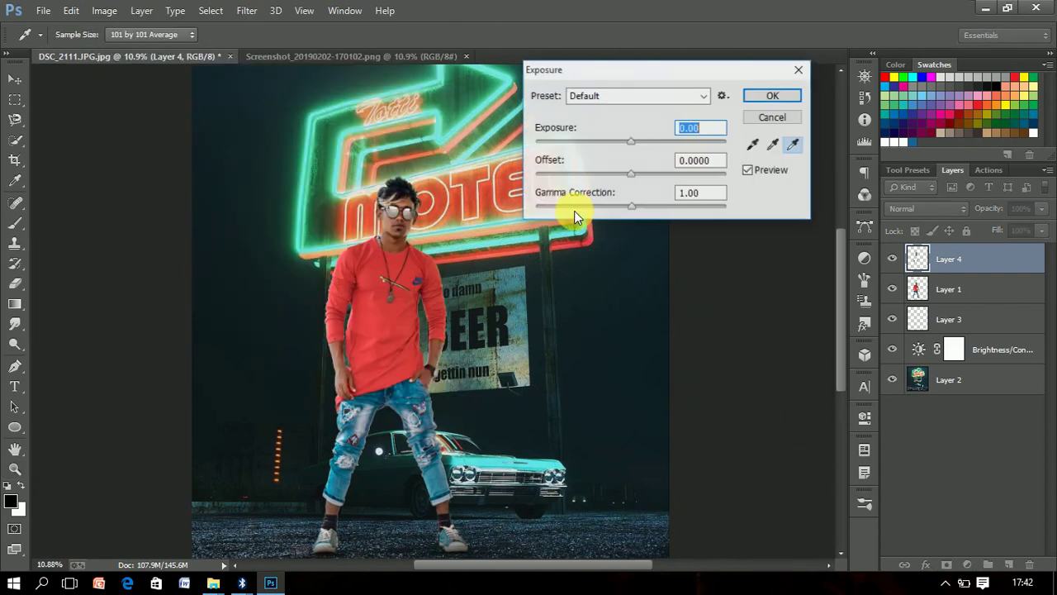
text(.25)
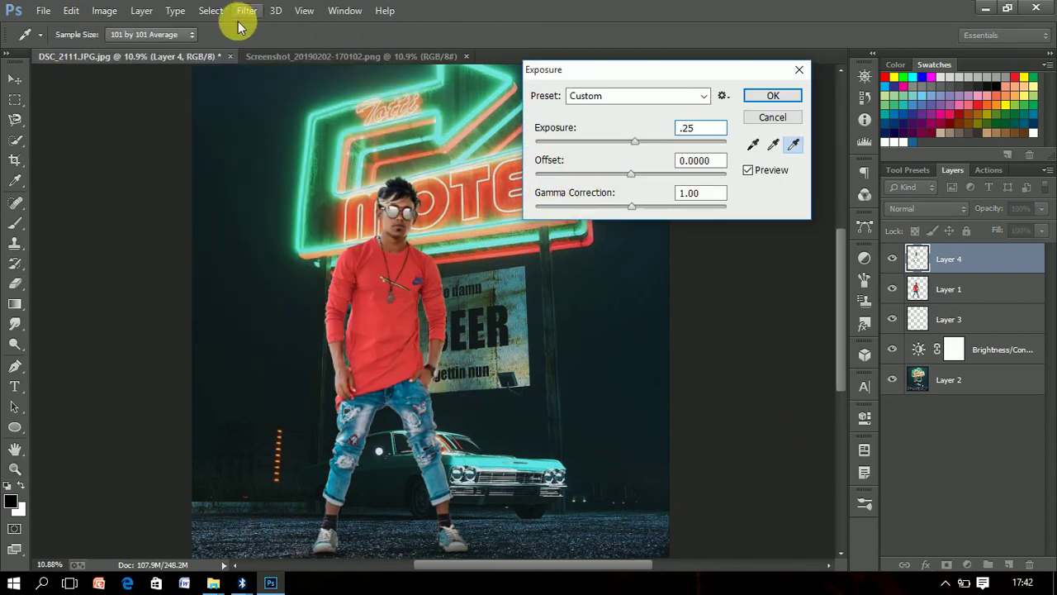
key(Return)
Lift the midtones slightly with an RGB Curves adjustment
click(104, 10)
click(297, 78)
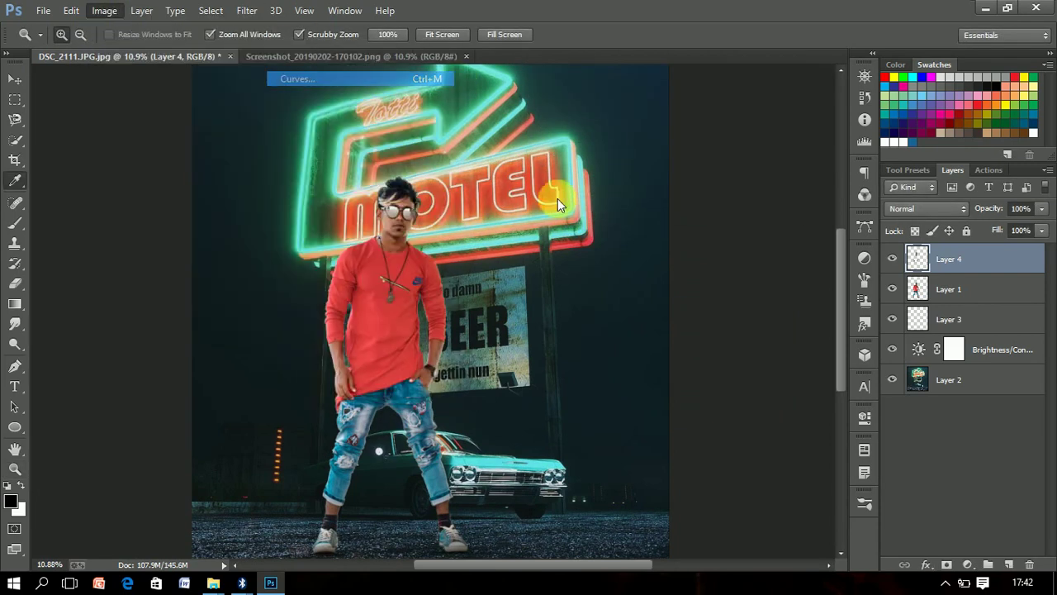
drag(930, 239, 920, 240)
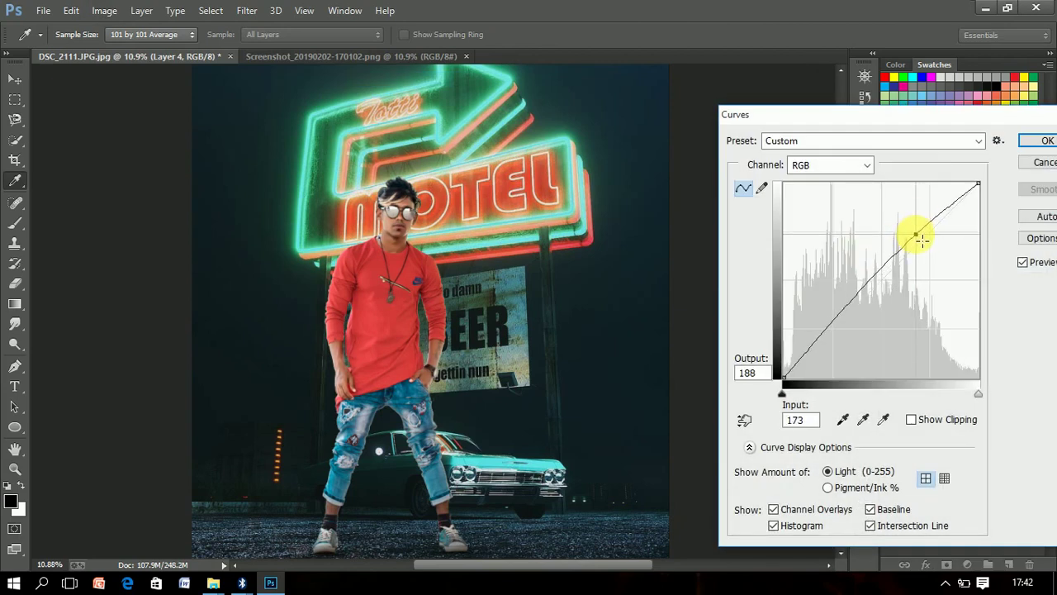
key(Return)
click(15, 468)
click(382, 305)
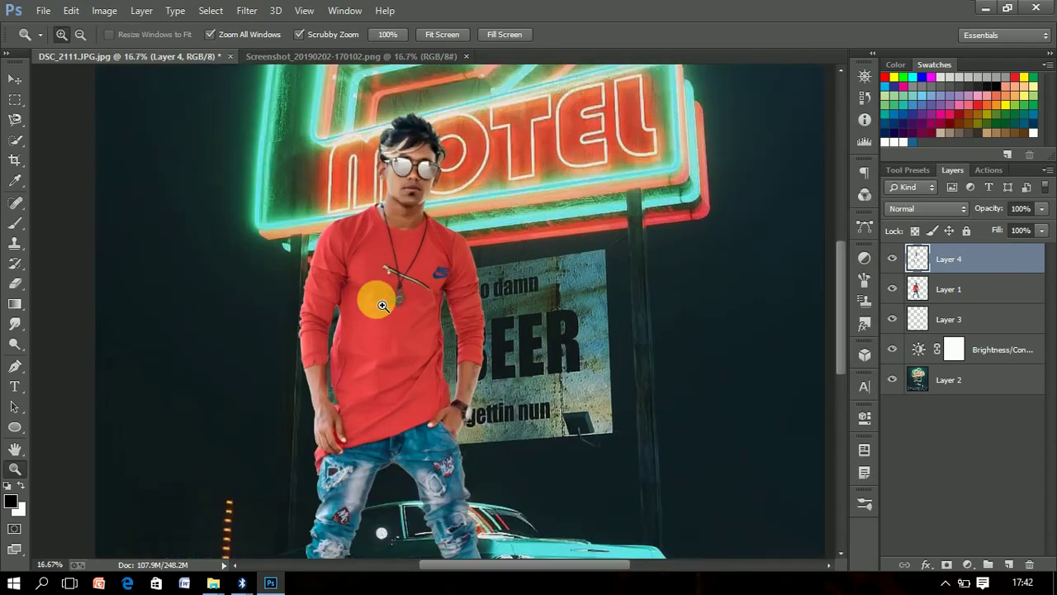
drag(405, 283, 366, 276)
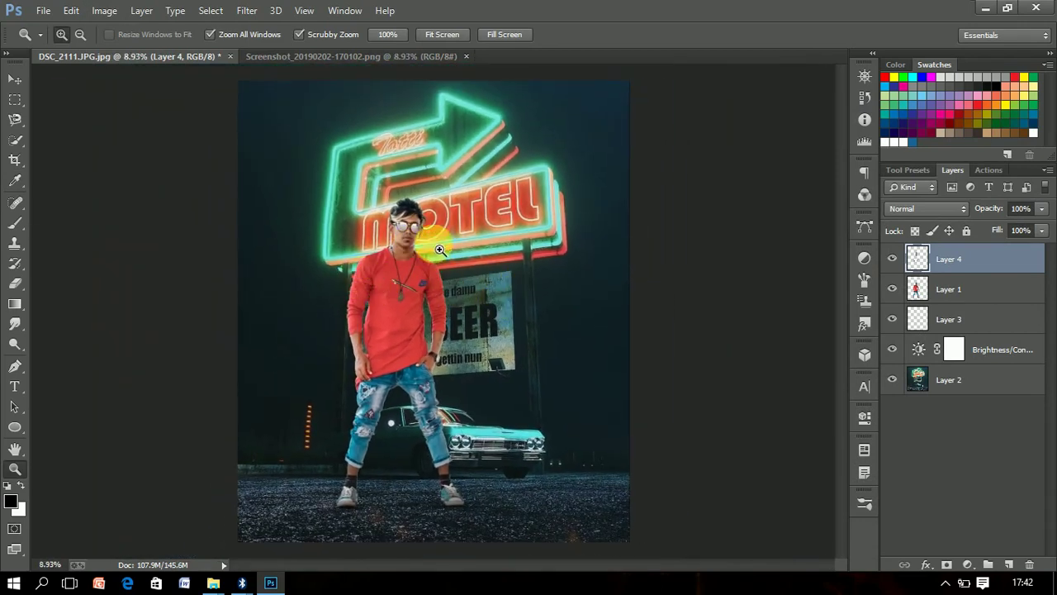
drag(440, 249, 471, 248)
drag(491, 295, 425, 284)
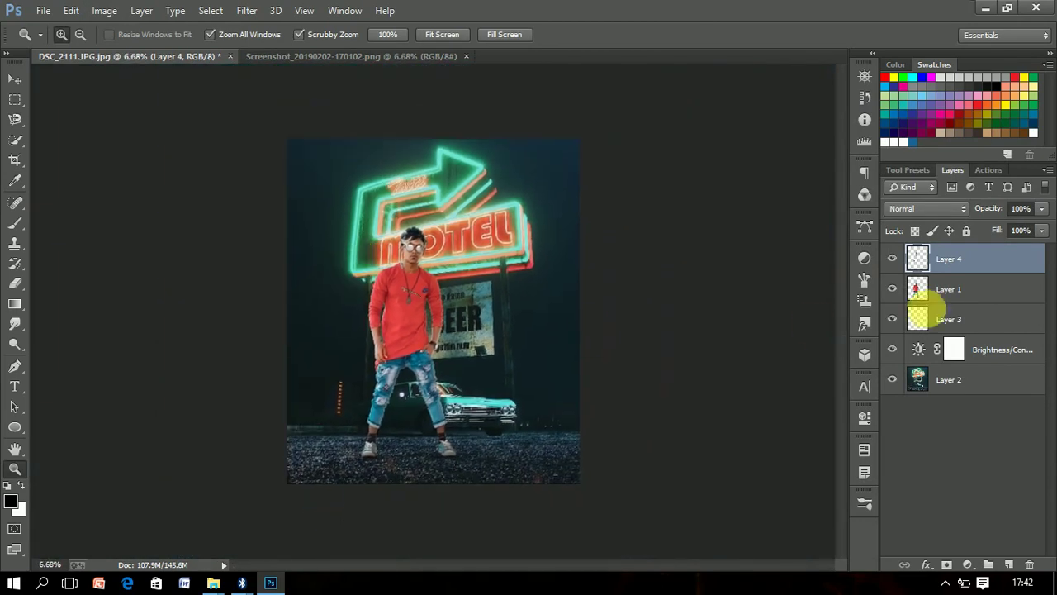
Duplicate the motel background Layer 2 and apply a Box Blur of radius 10
click(950, 379)
key(ctrl+j)
click(247, 10)
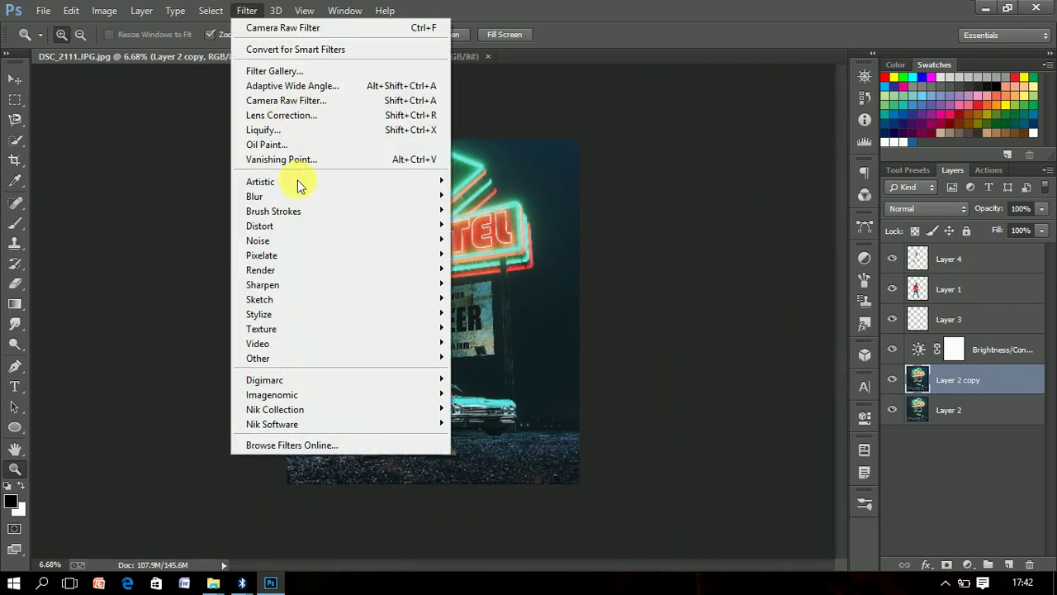
mouse_move(255, 195)
click(510, 300)
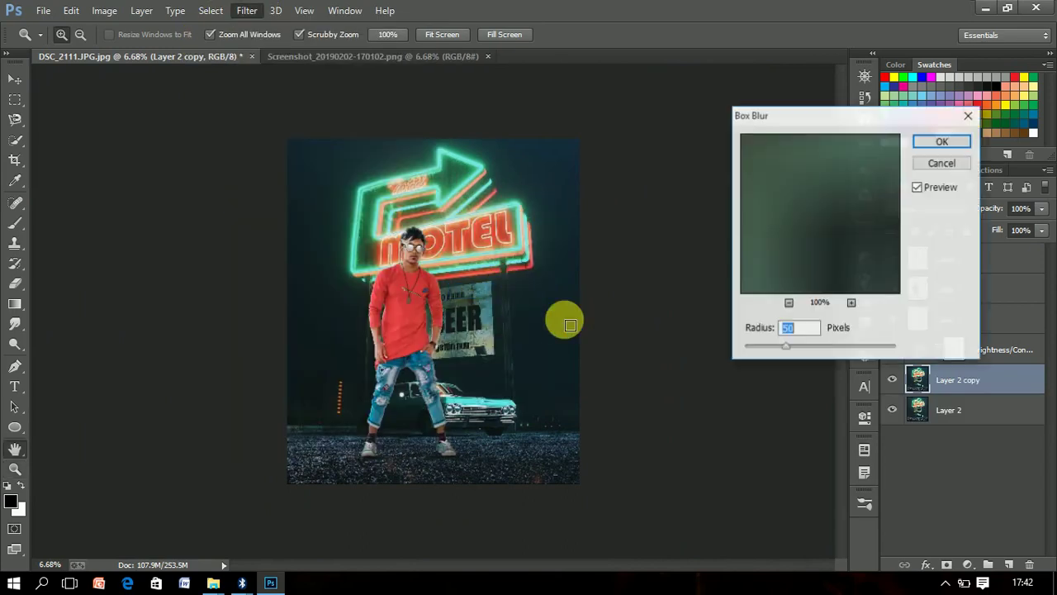
text(10)
key(Return)
Erase the blurred copy across the ground in front of the motel
key(z)
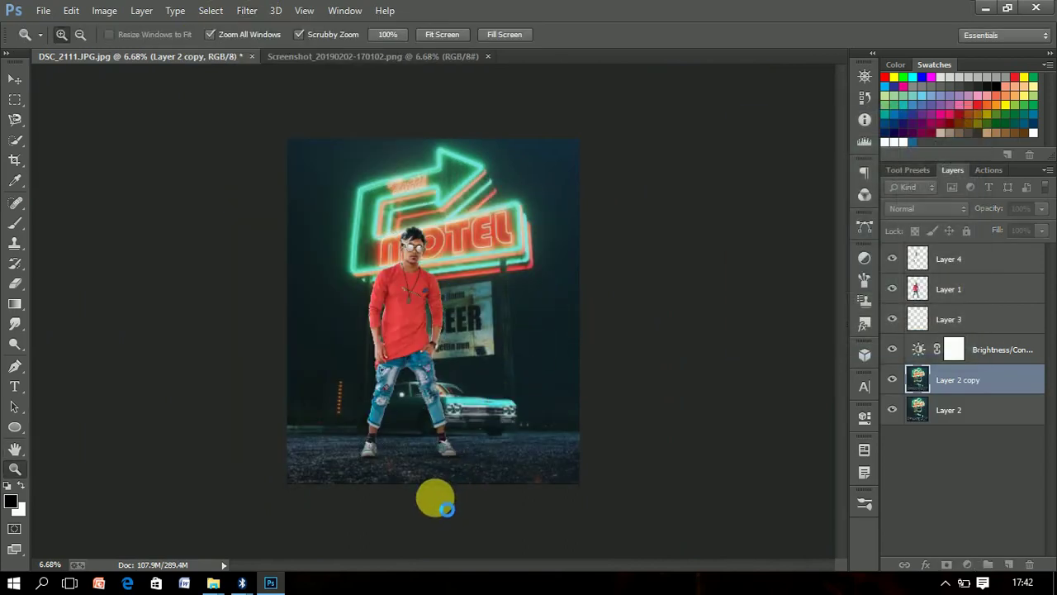
click(431, 465)
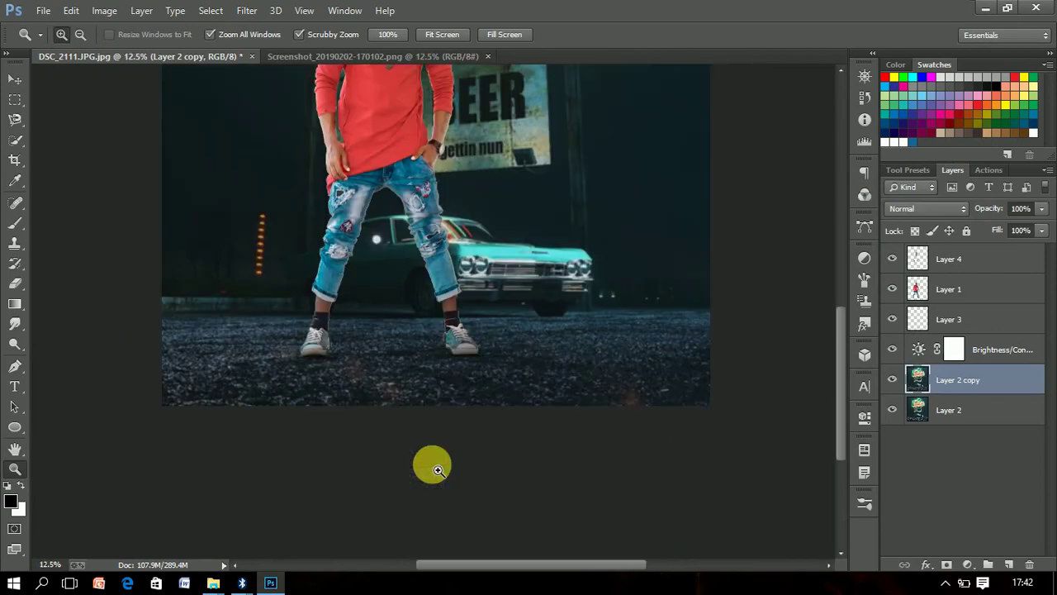
click(14, 285)
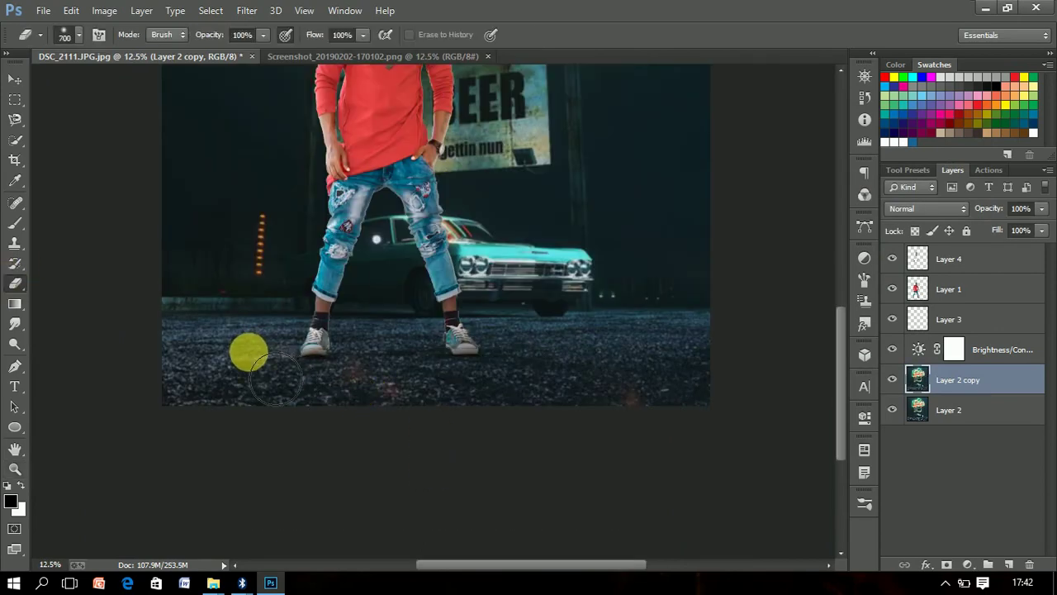
drag(277, 376, 572, 380)
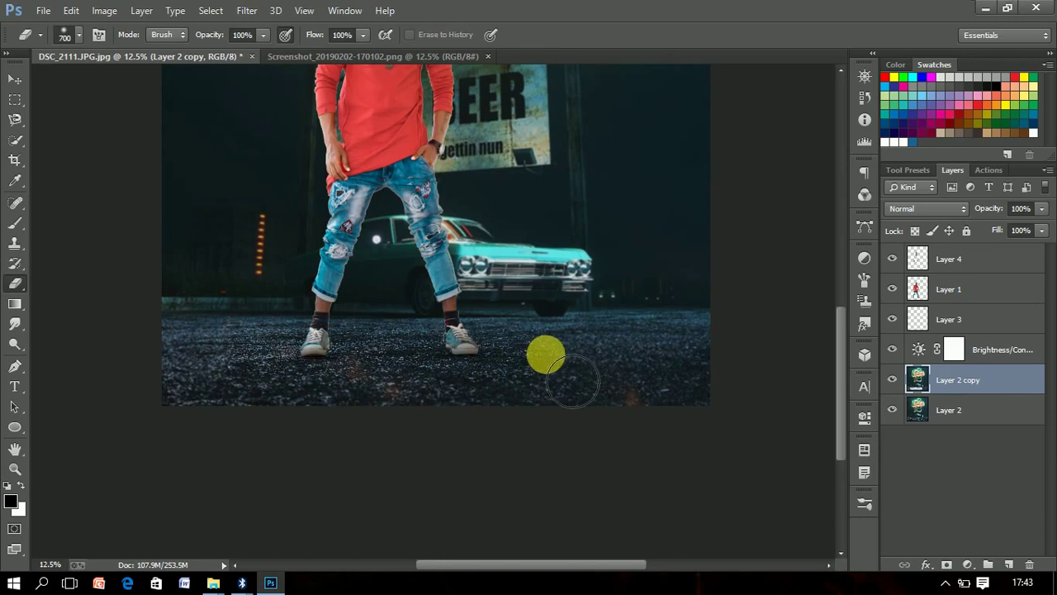
click(14, 468)
drag(555, 316, 515, 303)
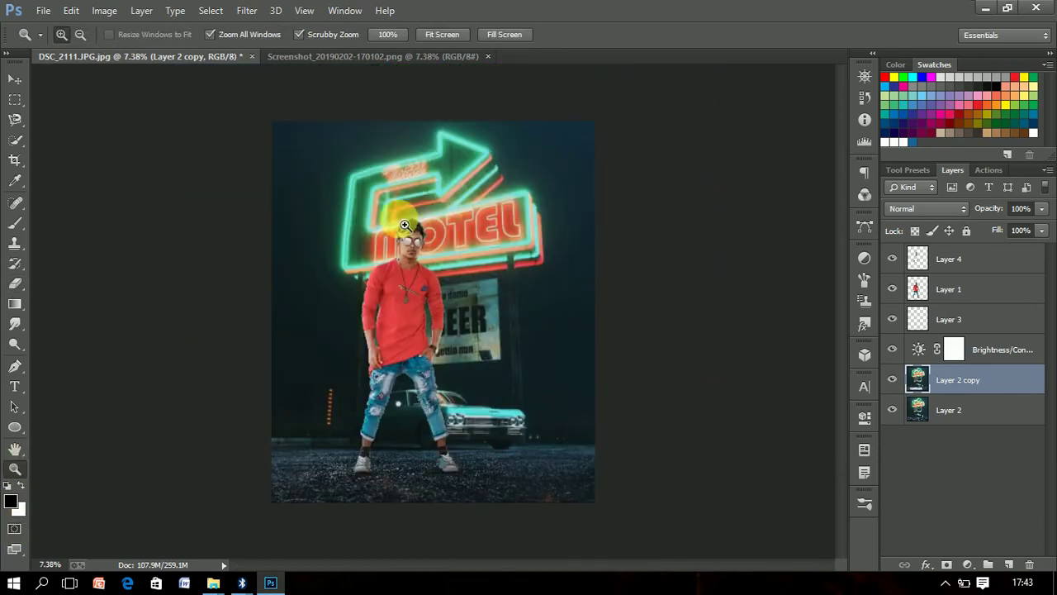
drag(405, 224, 471, 264)
Merge the two background layers together and the man's layers into one
shift+click(958, 410)
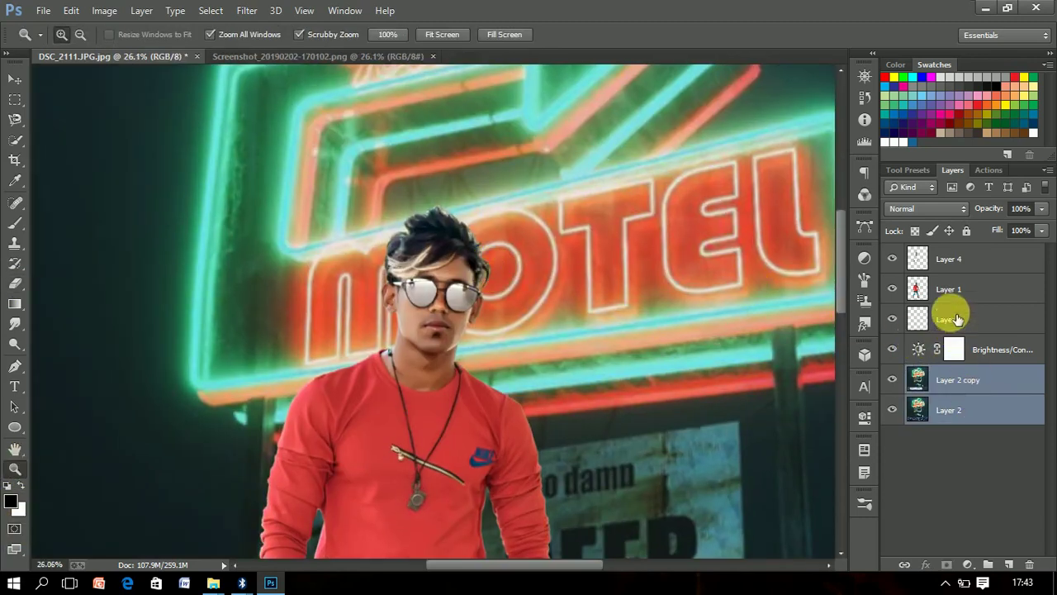
key(ctrl+e)
click(950, 287)
shift+click(950, 258)
key(ctrl+e)
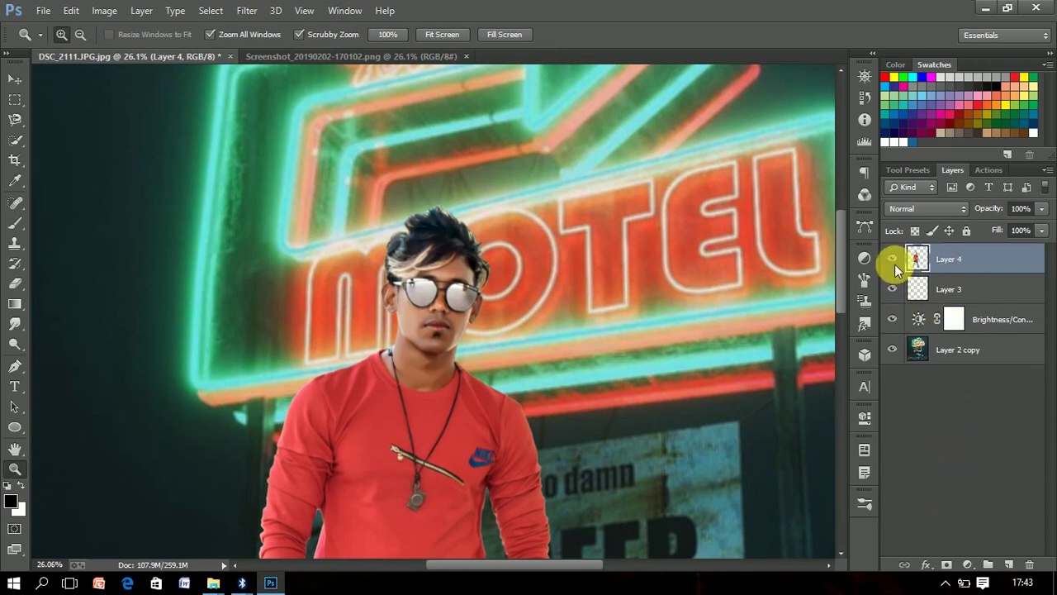
ctrl+click(914, 261)
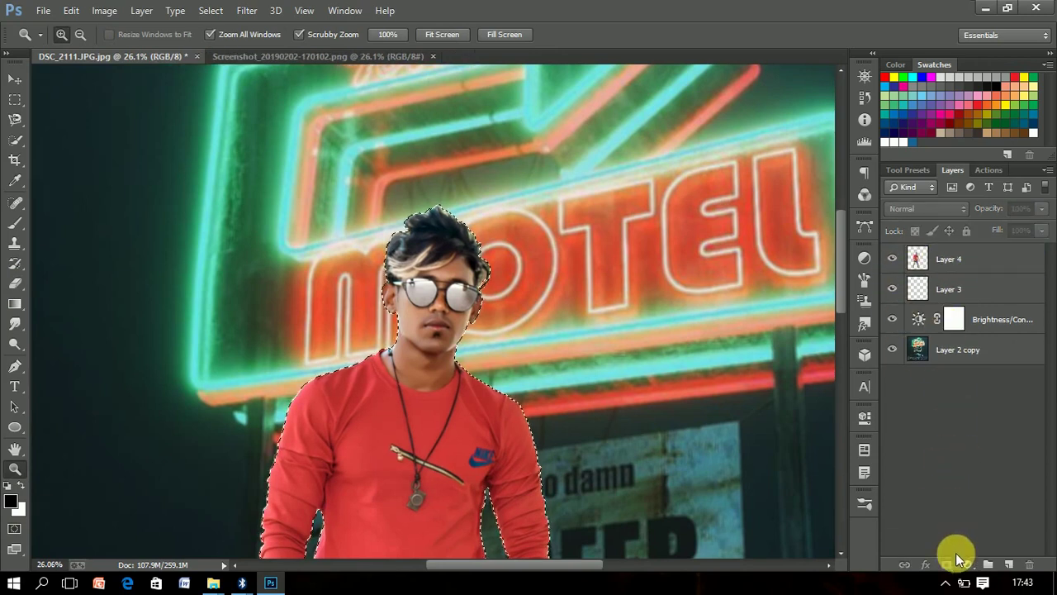
Add a new layer and sample beige and green sign-glow colours with the soft Brush
click(1009, 564)
click(15, 223)
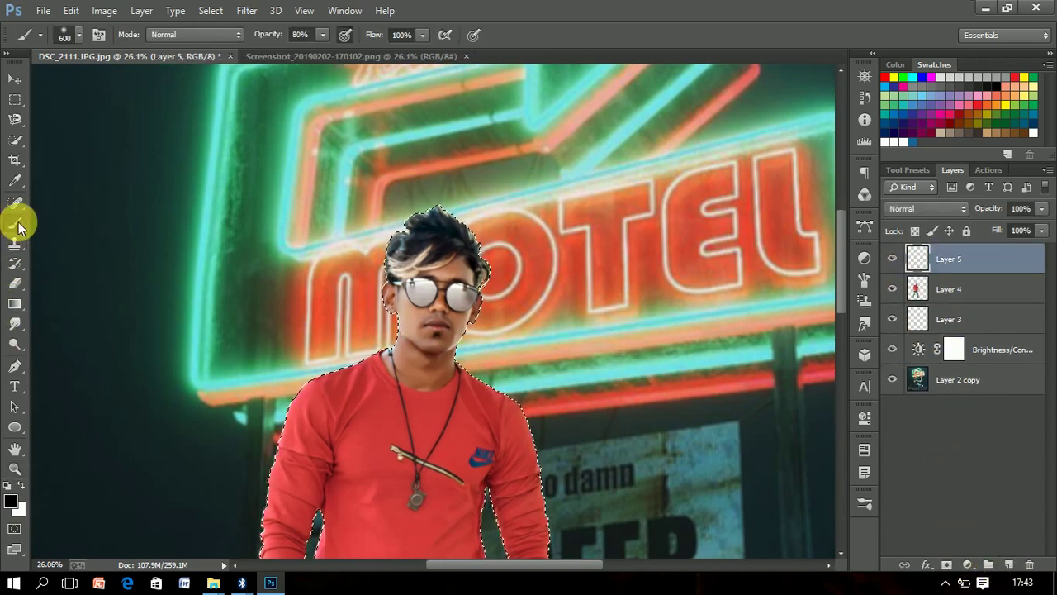
alt+click(538, 203)
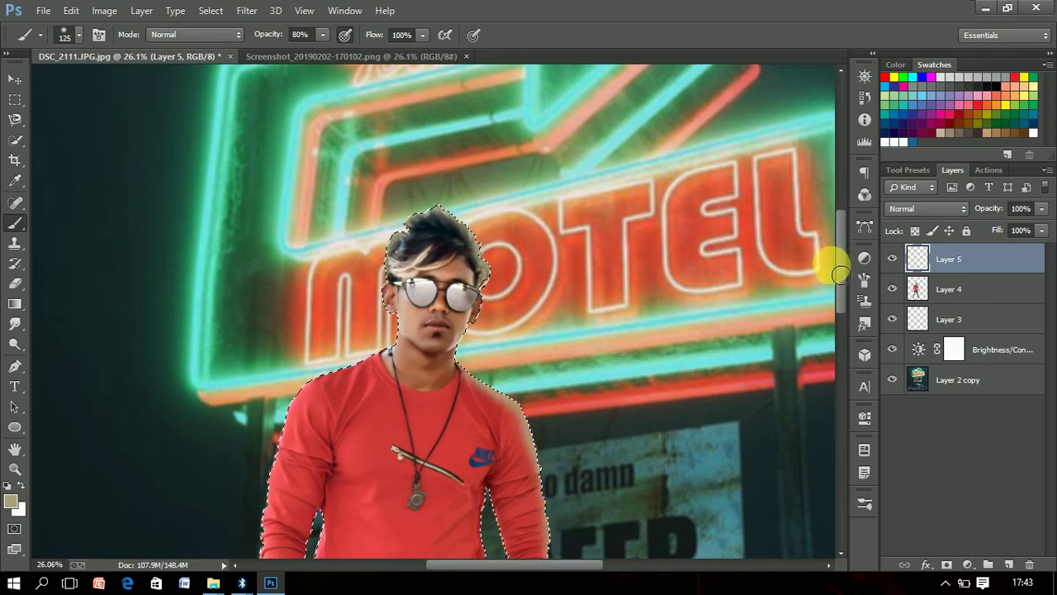
scroll(844, 294, down, 5)
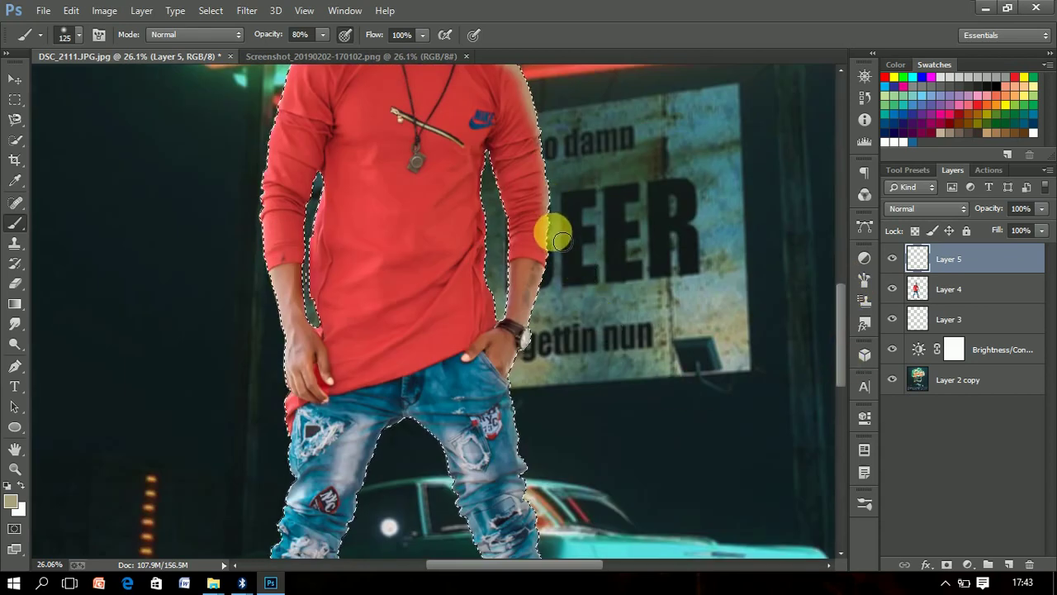
scroll(838, 298, up, 1)
scroll(837, 288, up, 1)
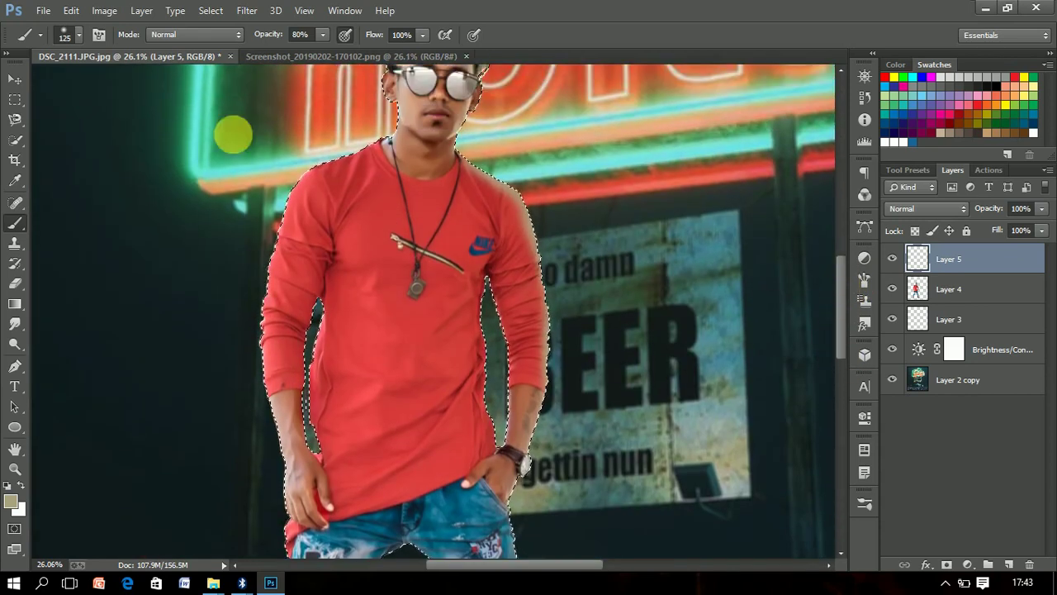
alt+click(252, 177)
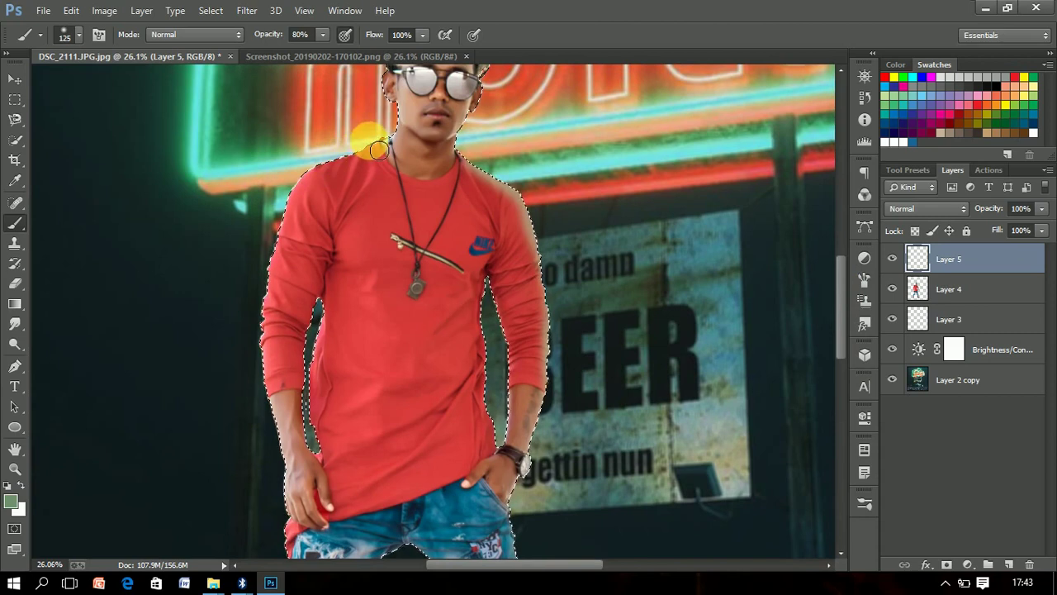
Paint soft beige along the man's left arm edge, then clear the selection
alt+click(253, 177)
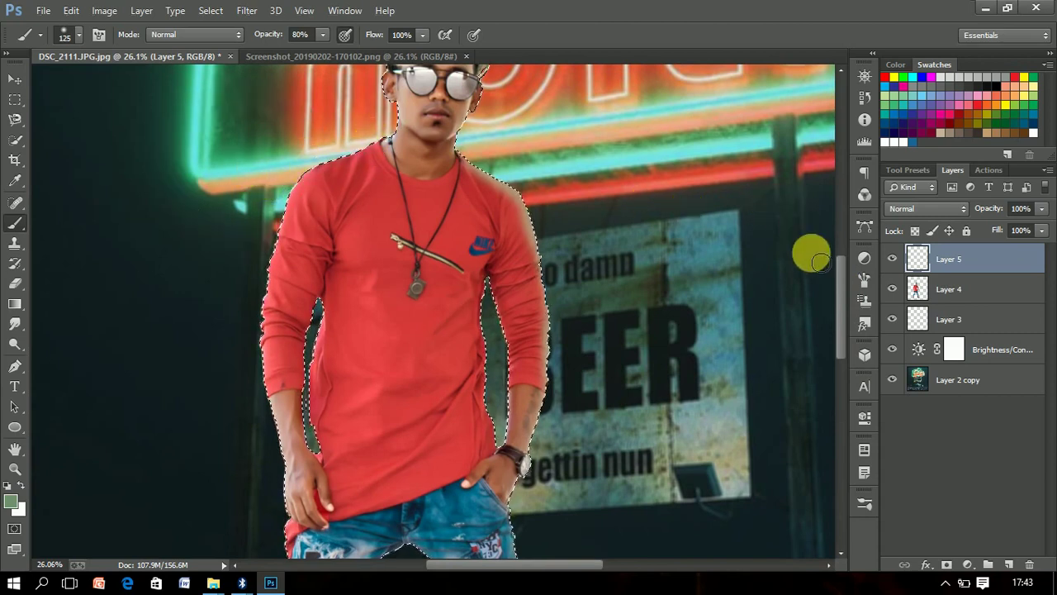
drag(847, 291, 843, 265)
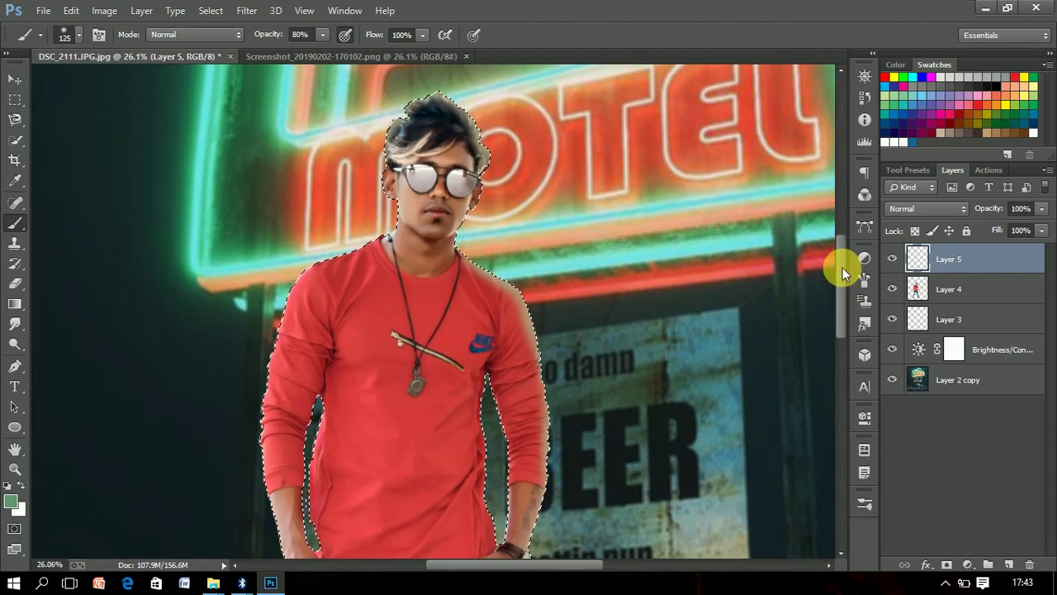
alt+click(378, 134)
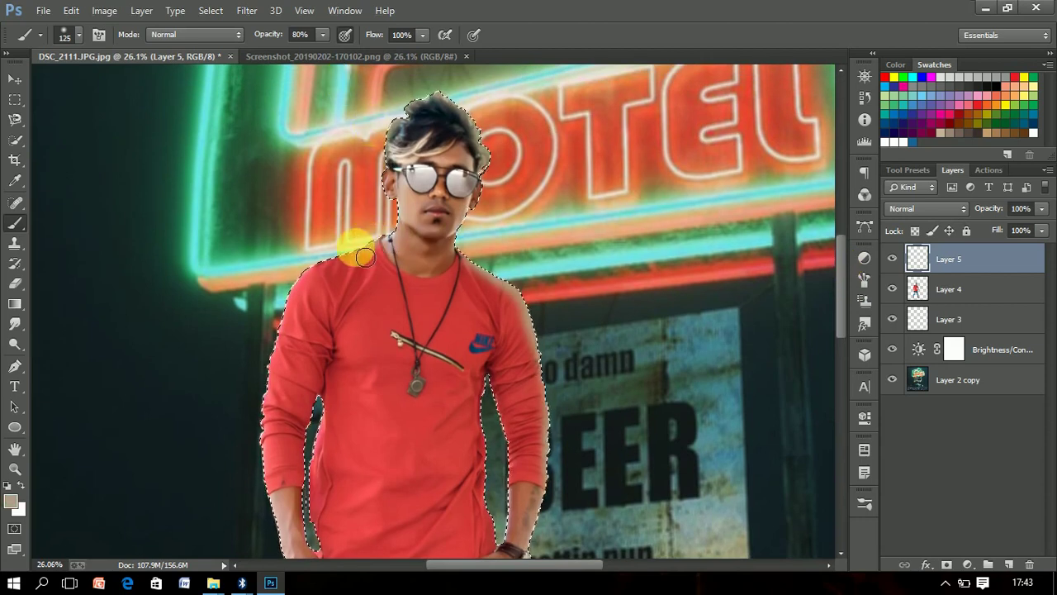
mouse_move(287, 323)
mouse_down()
mouse_move(271, 344)
mouse_move(276, 504)
mouse_up()
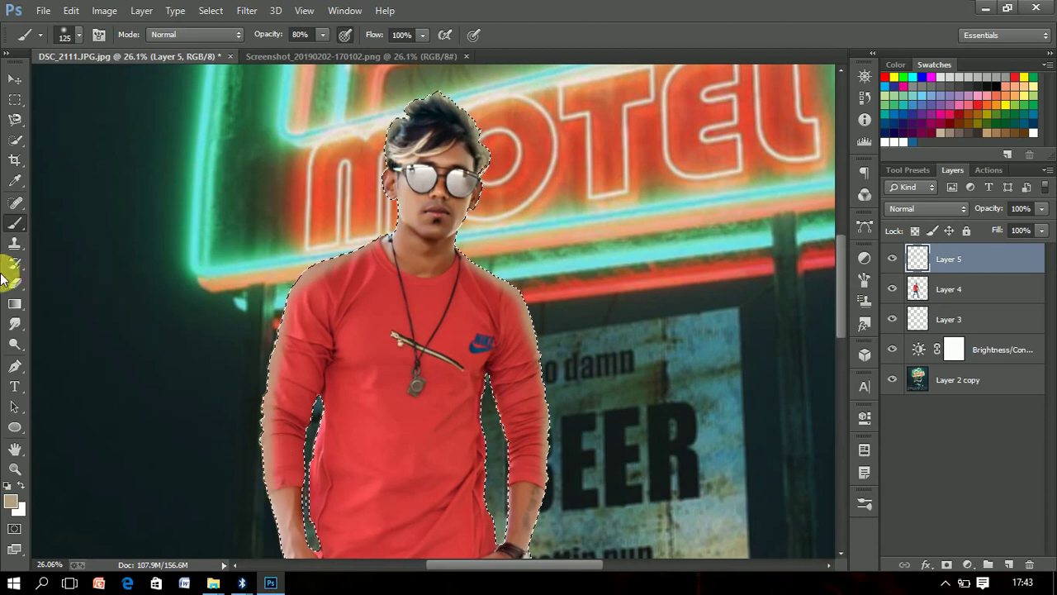
click(12, 141)
right_click(502, 134)
click(554, 146)
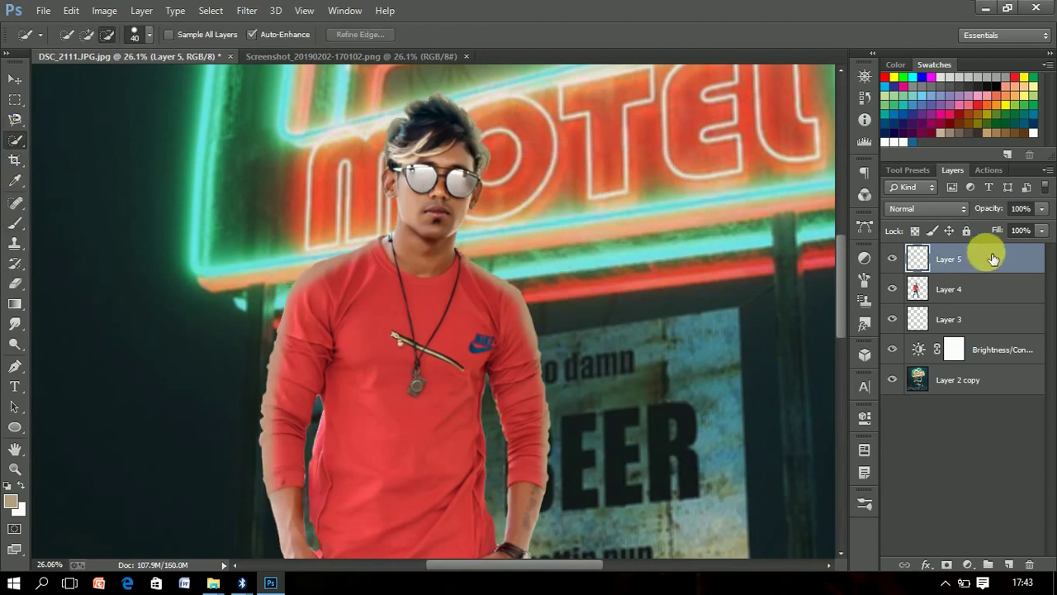
Compare Hard Light, Overlay and Color Dodge, settling on Linear Dodge (Add) for Layer 5
click(941, 209)
key(shift+minus)
key(shift+minus)
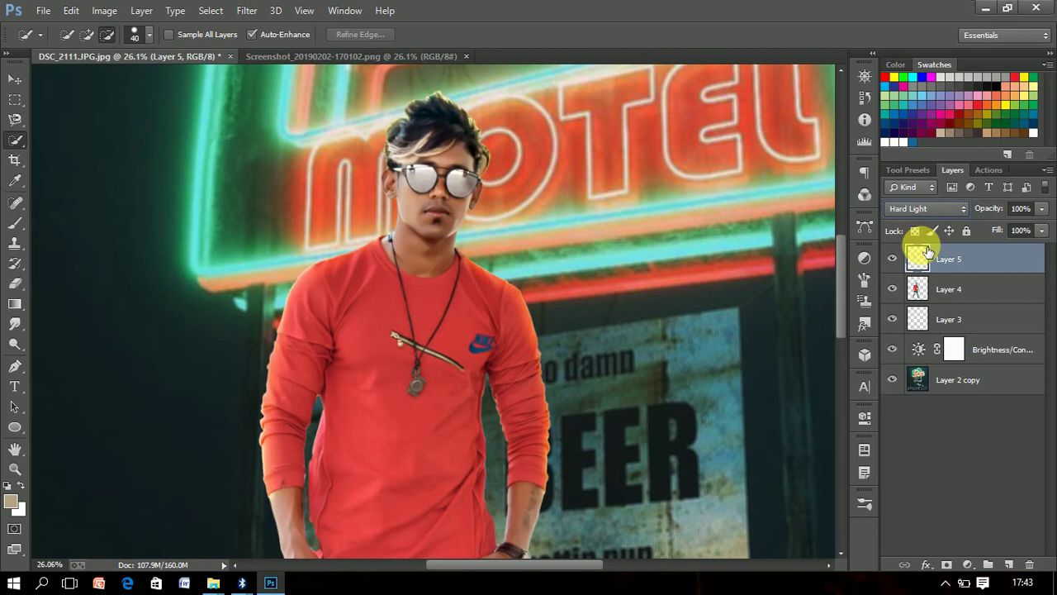
key(shift+minus)
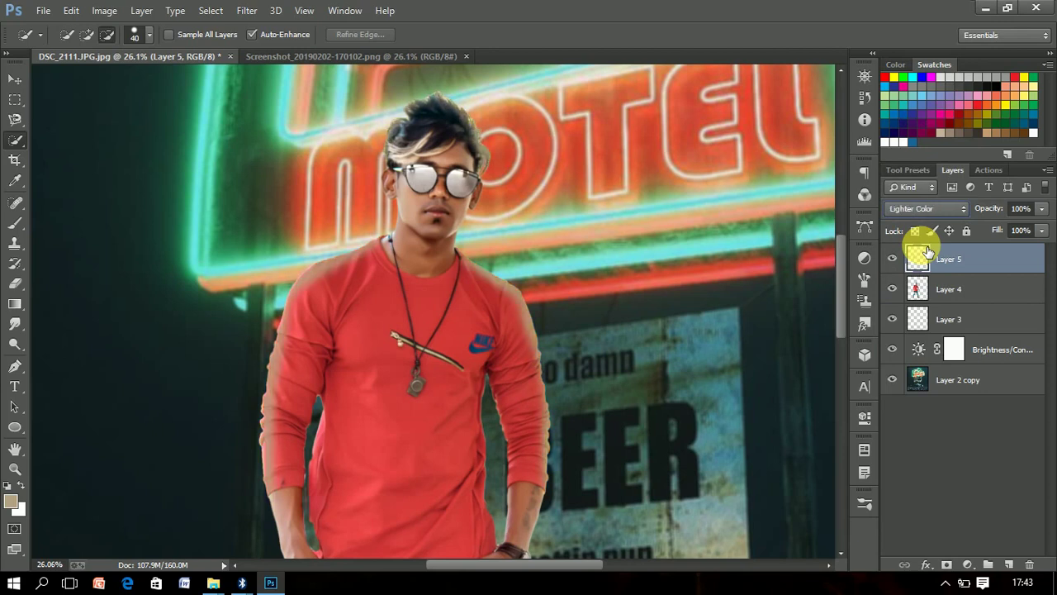
key(shift+minus)
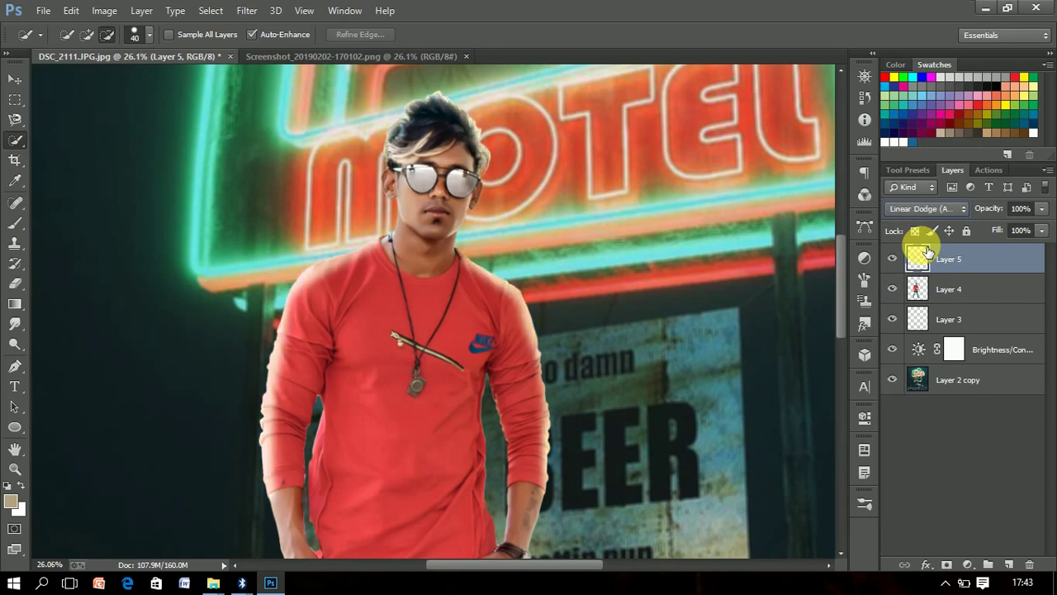
key(shift+minus)
key(shift+plus)
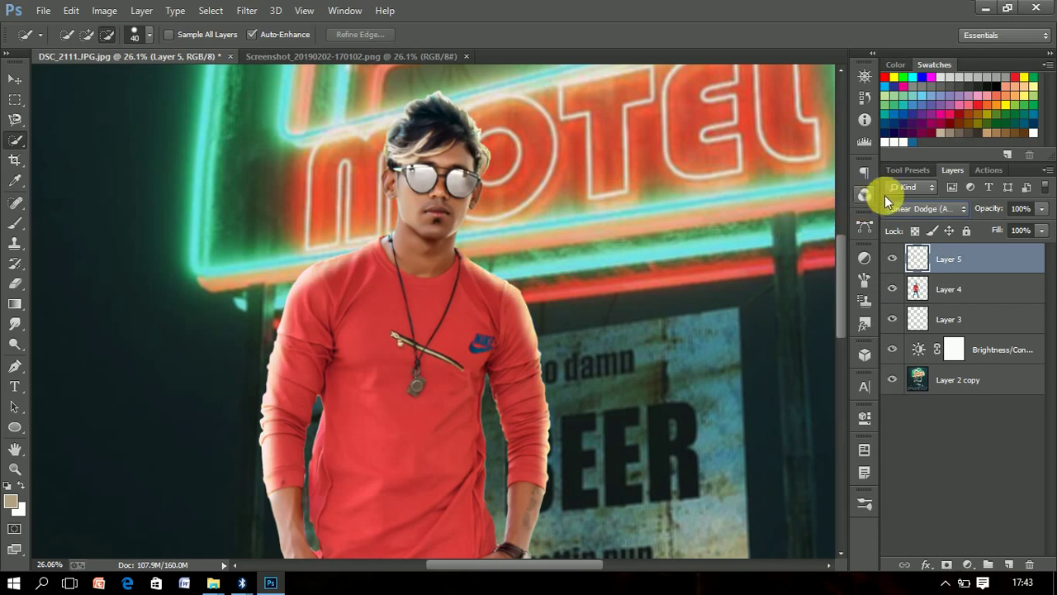
Set Layer 5's opacity to 60% and review the glow across the composite
text(50)
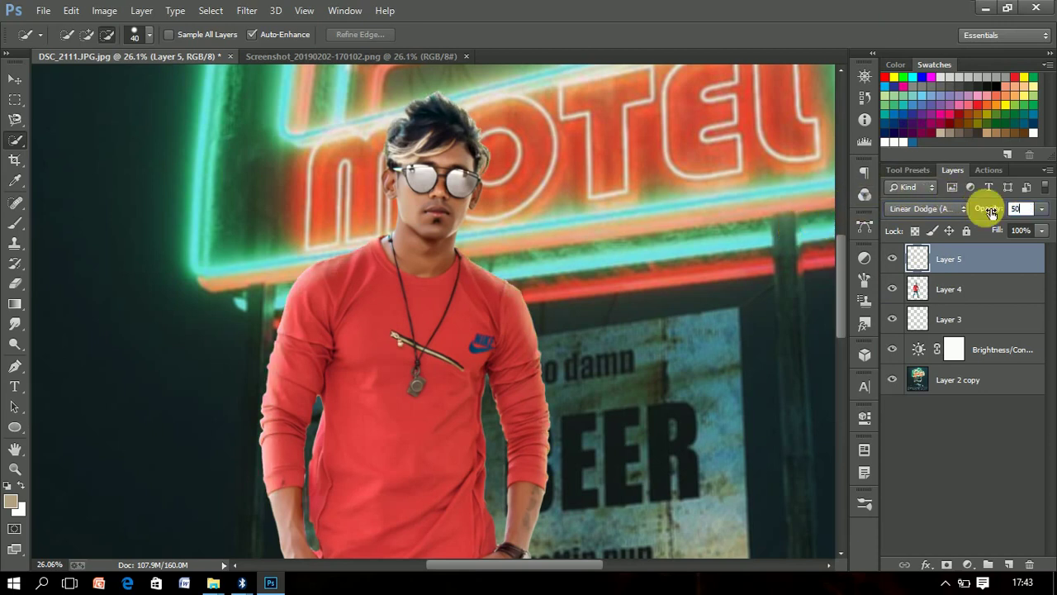
text(0)
click(991, 212)
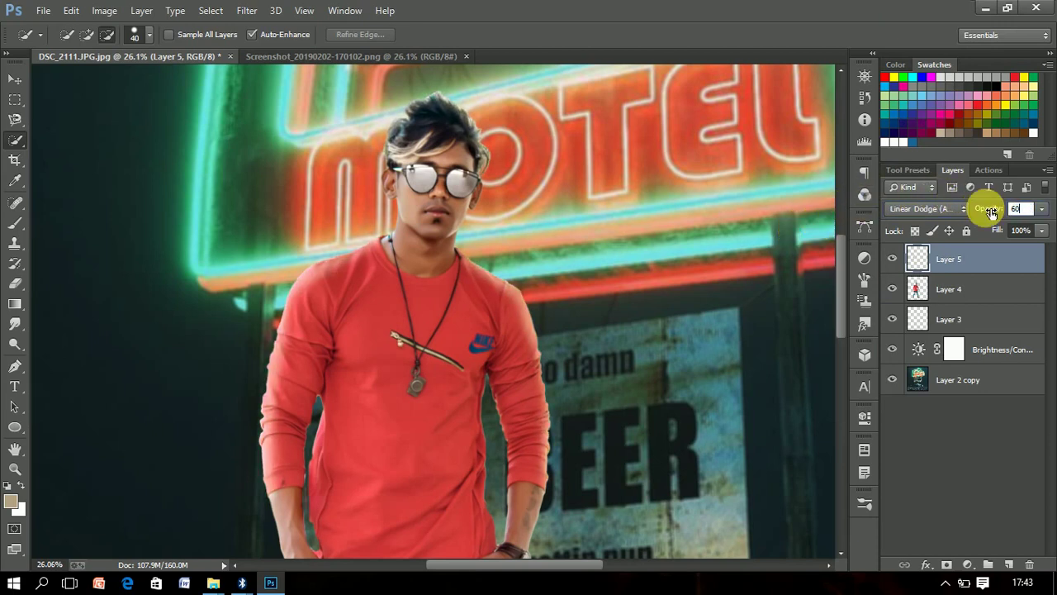
click(15, 468)
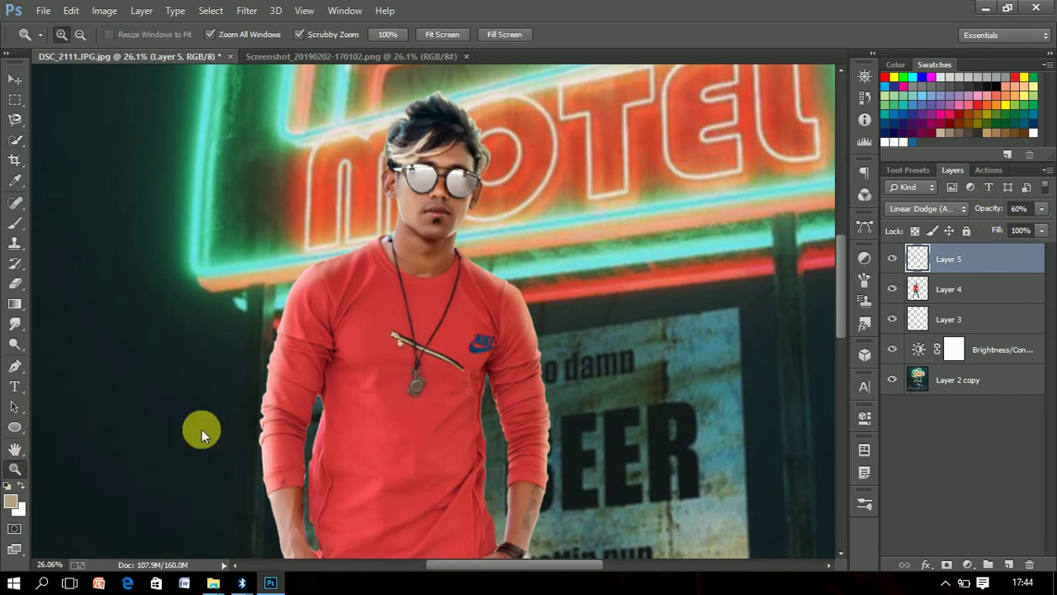
drag(461, 332, 321, 284)
mouse_move(425, 260)
mouse_down()
mouse_move(484, 311)
mouse_move(354, 177)
mouse_up()
click(986, 288)
Quick-select the man's head, face and neck and copy them to a new layer
drag(496, 281, 515, 283)
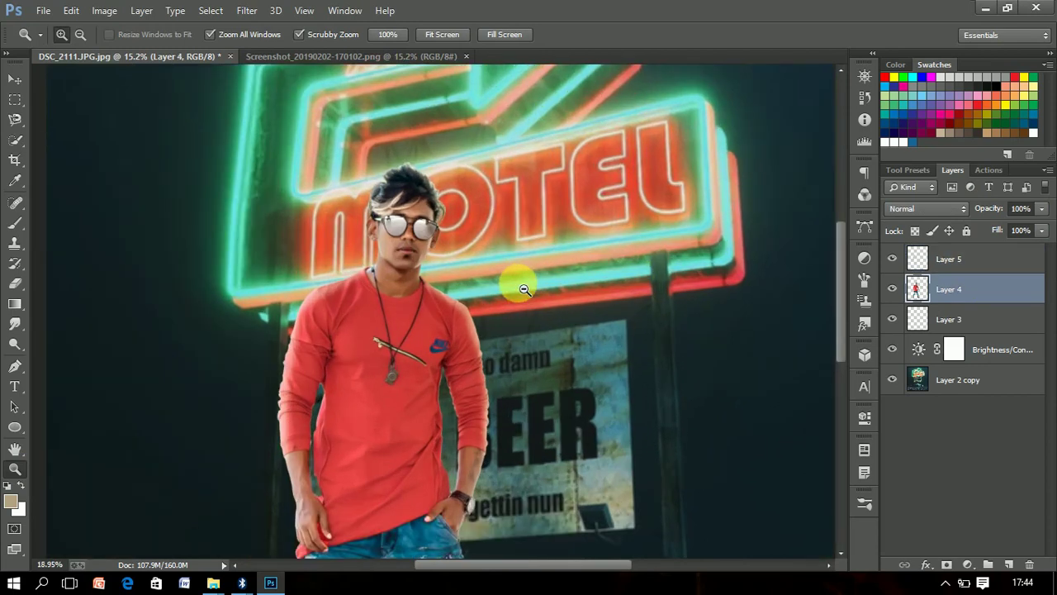
click(15, 138)
drag(406, 160, 405, 264)
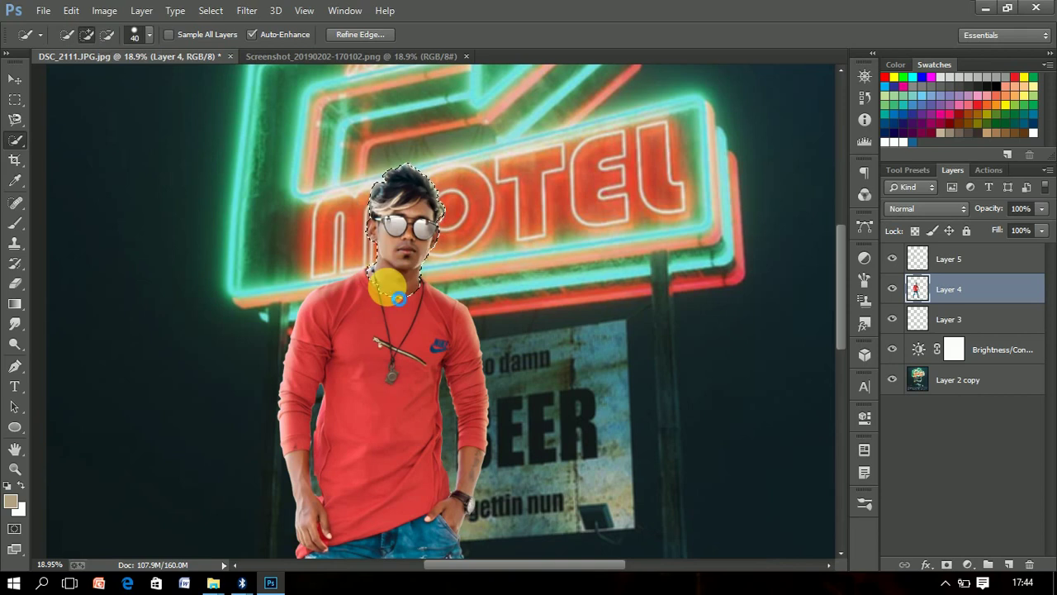
drag(395, 291, 418, 258)
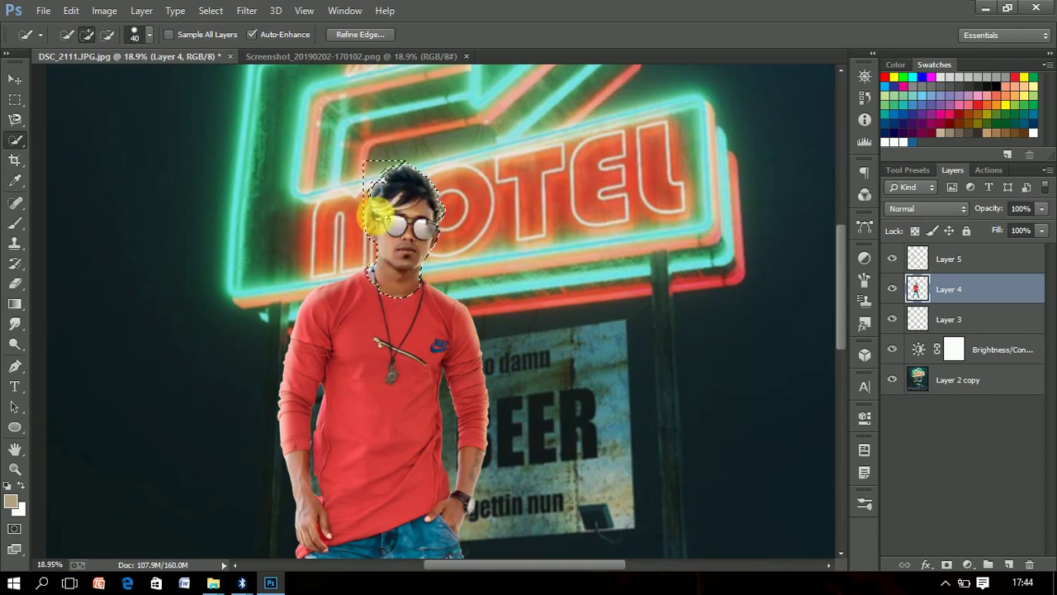
key(ctrl+j)
Brighten the copied head by lifting its Curves midpoint
click(104, 10)
mouse_move(127, 50)
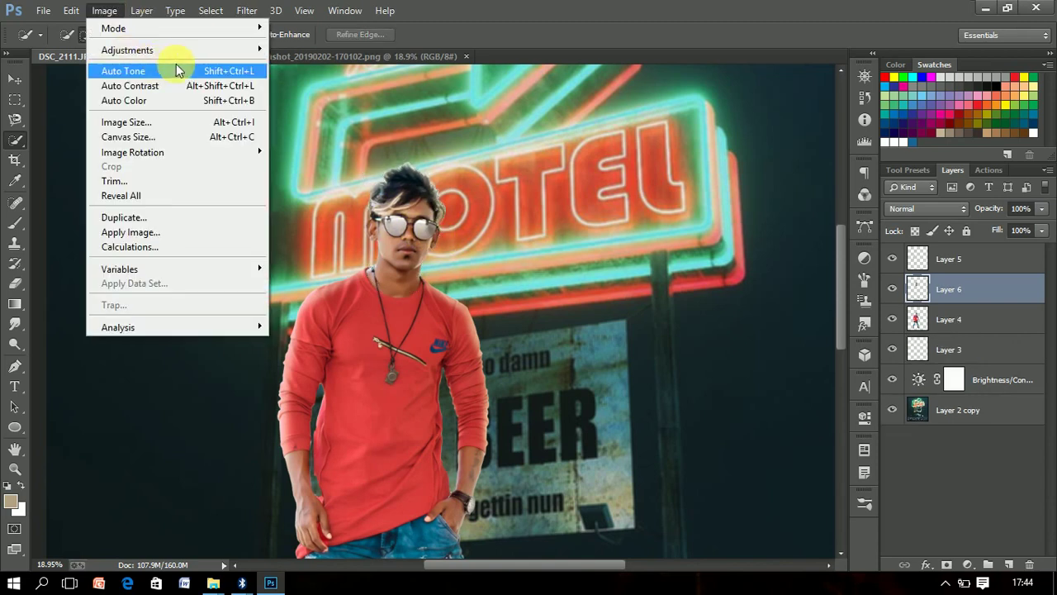
click(331, 79)
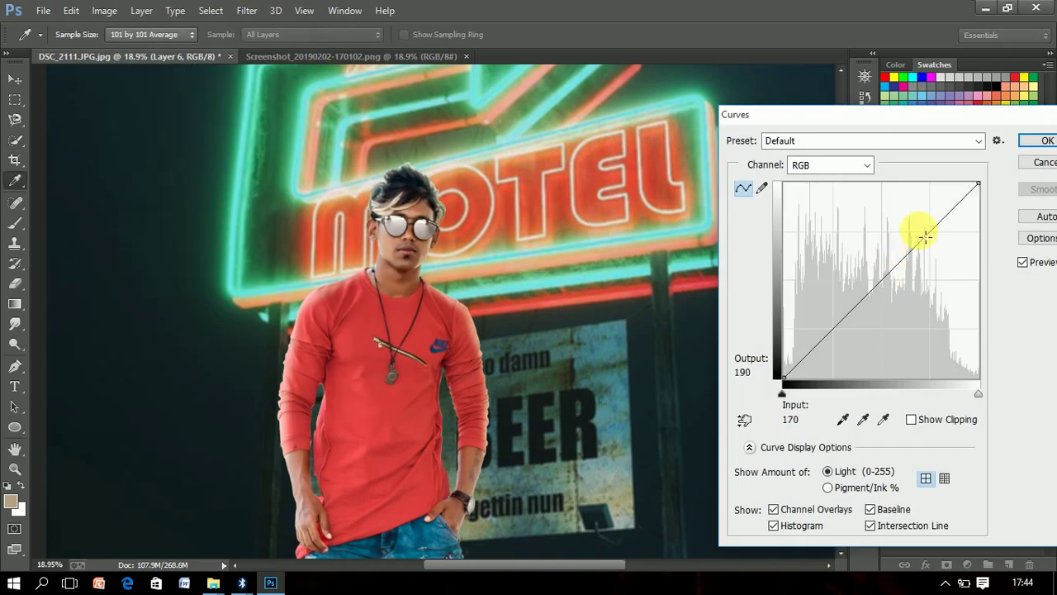
drag(925, 237, 926, 230)
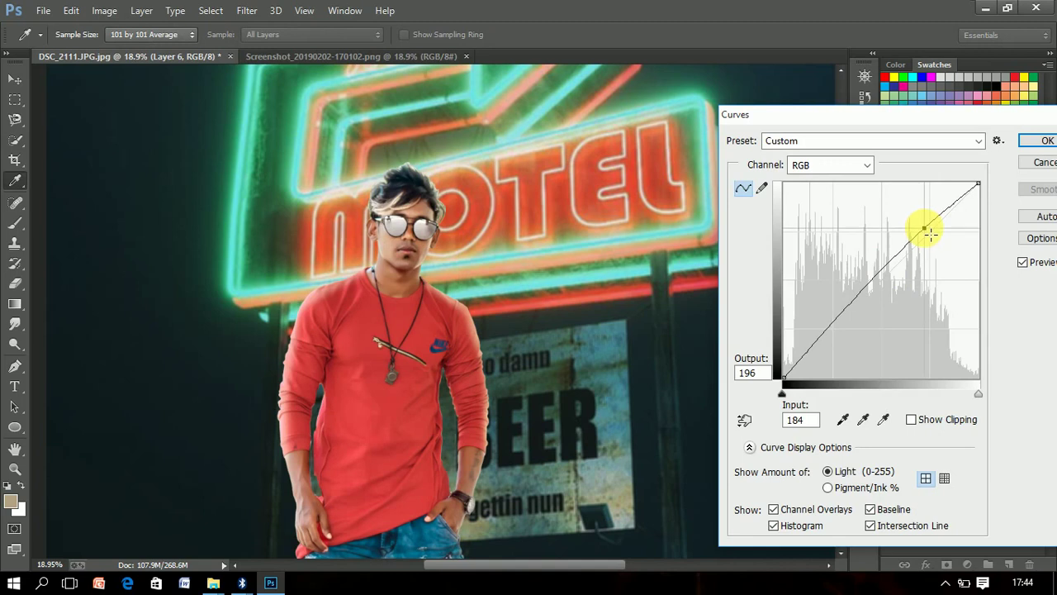
key(Return)
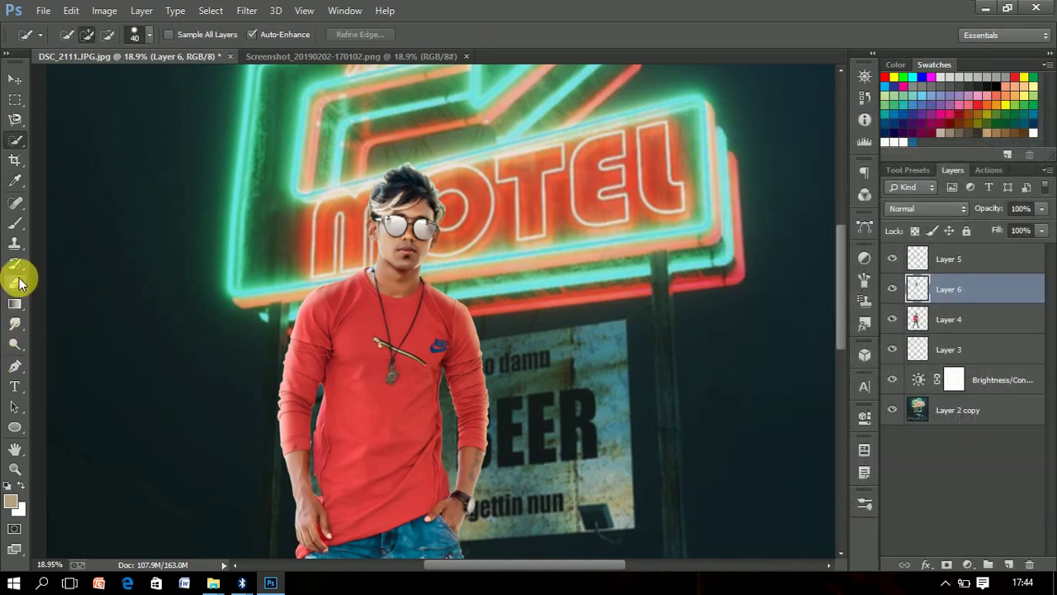
Erase part of the brightened copy near the hair and face with a size-400 eraser
click(15, 283)
key(bracketleft)
key(bracketleft)
key(bracketleft)
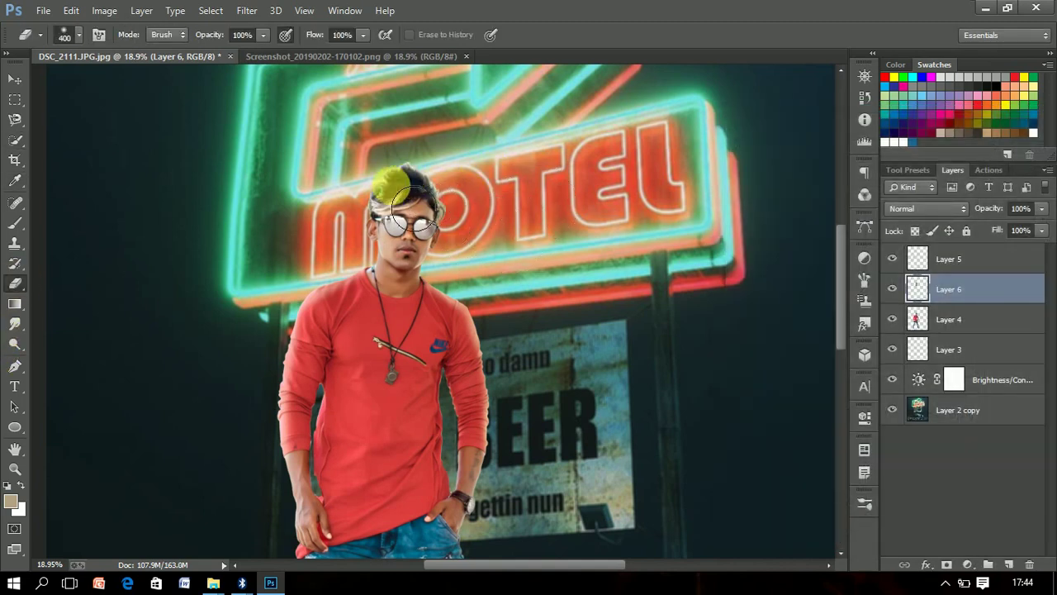
mouse_move(479, 186)
mouse_down()
mouse_move(489, 221)
mouse_move(405, 342)
mouse_up()
click(10, 501)
Merge the brightened head layer down into Layer 4
click(15, 468)
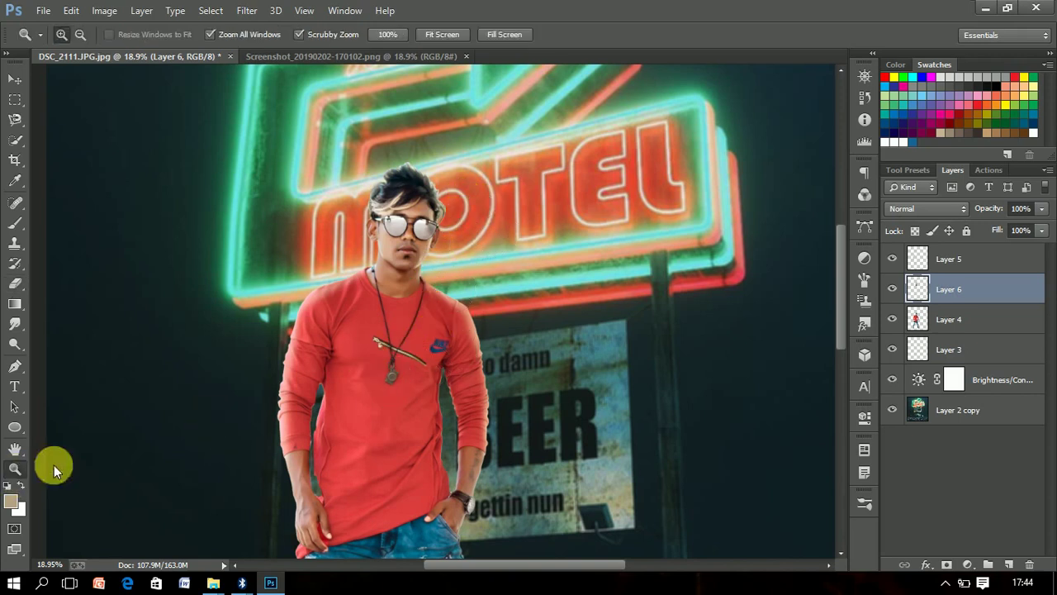
alt+click(347, 355)
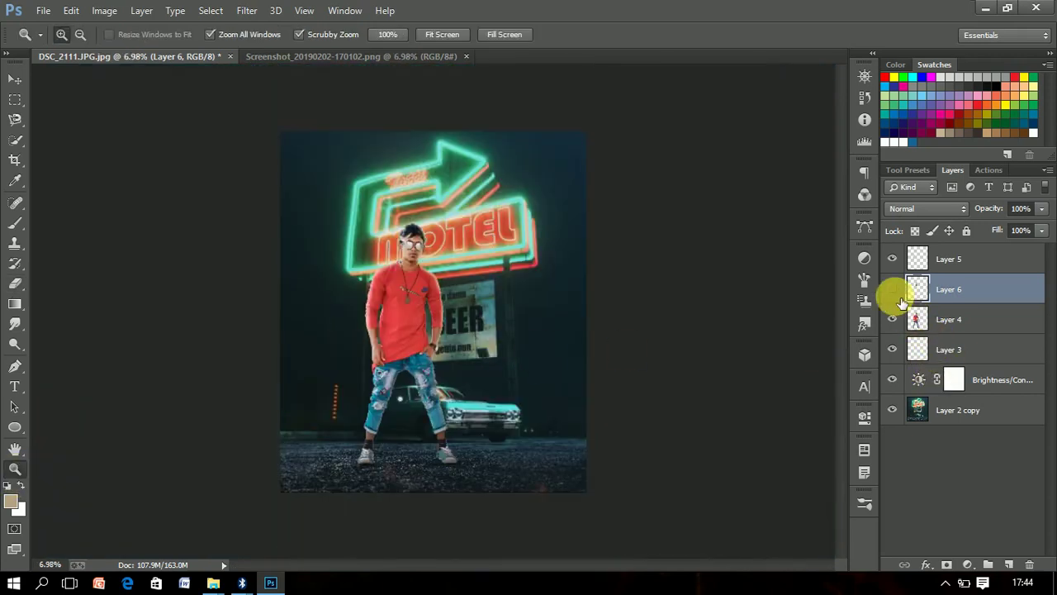
mouse_move(407, 256)
mouse_down()
mouse_move(501, 299)
mouse_move(404, 294)
mouse_up()
key(ctrl+e)
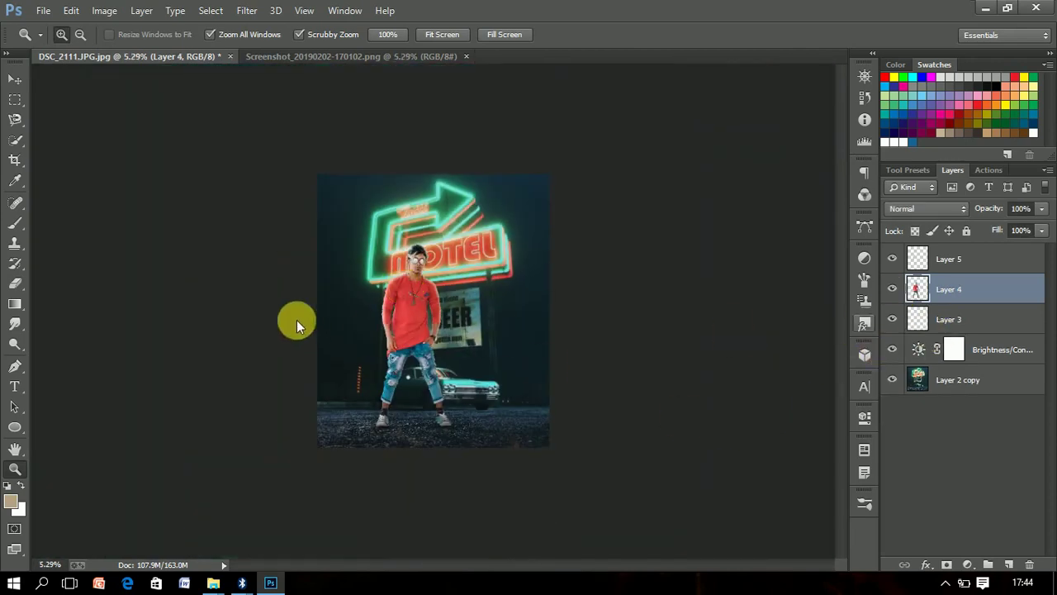
drag(413, 229, 408, 237)
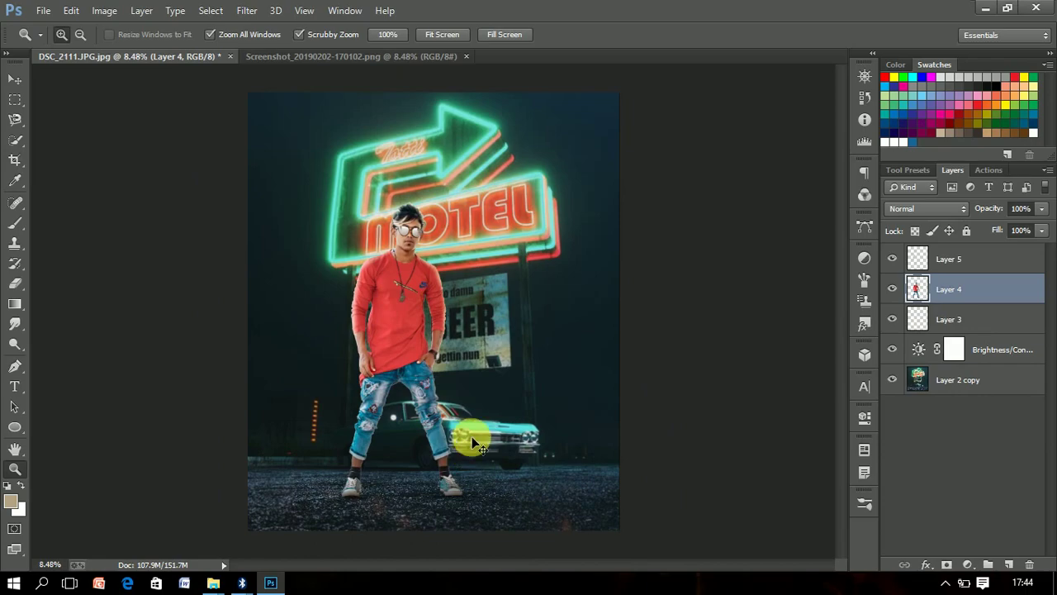
Dismiss the Open dialog unused, then select the Layer 5 Linear Dodge glow layer
key(ctrl+o)
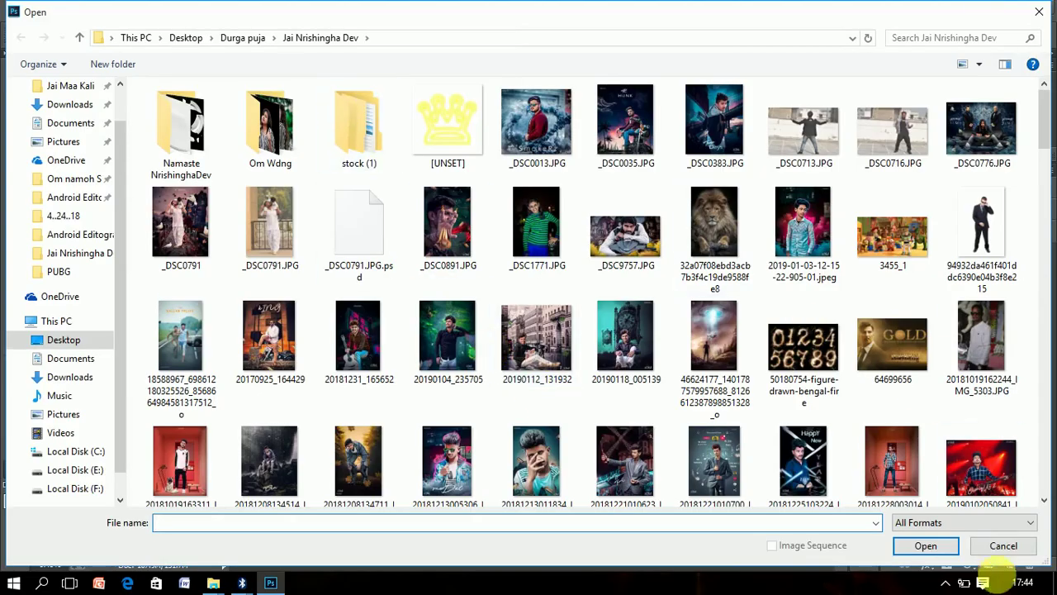
click(1002, 551)
drag(484, 438, 519, 436)
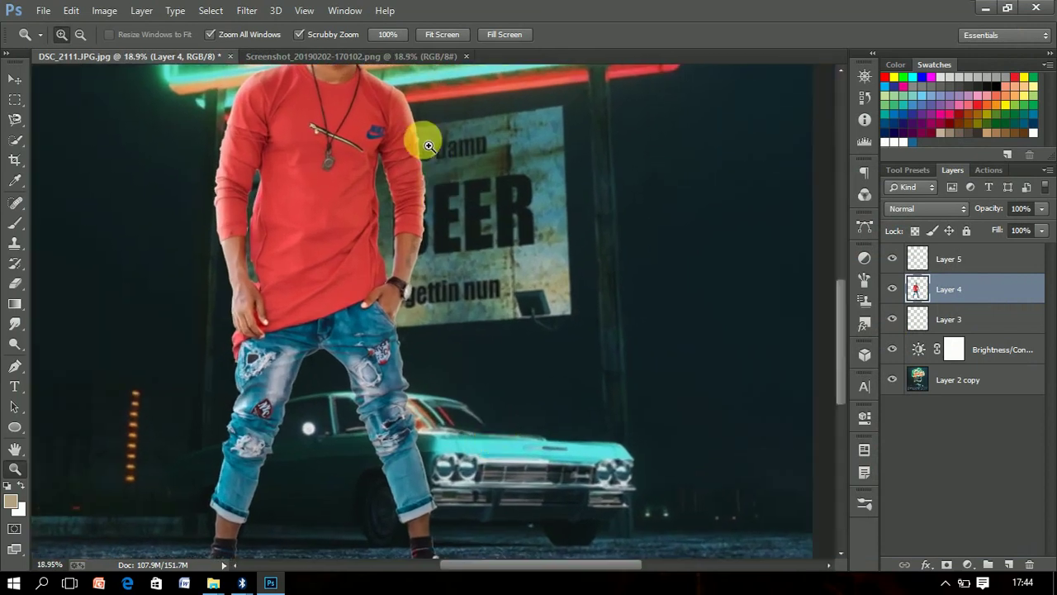
mouse_move(420, 137)
mouse_down()
mouse_move(484, 185)
mouse_move(405, 177)
mouse_up()
click(999, 259)
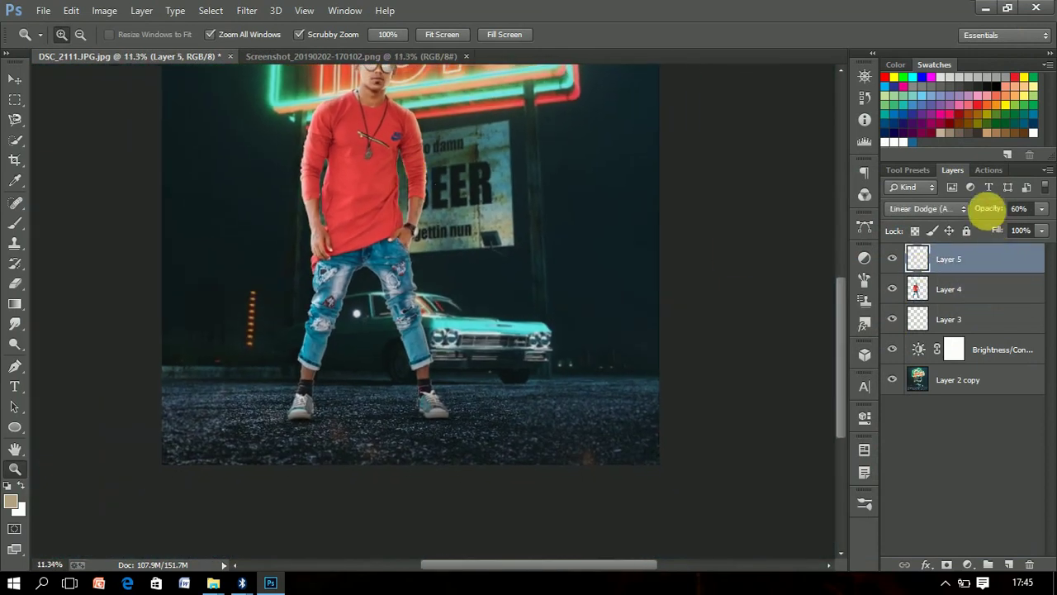
mouse_move(633, 267)
mouse_down()
mouse_move(406, 271)
mouse_move(425, 332)
mouse_move(418, 326)
mouse_up()
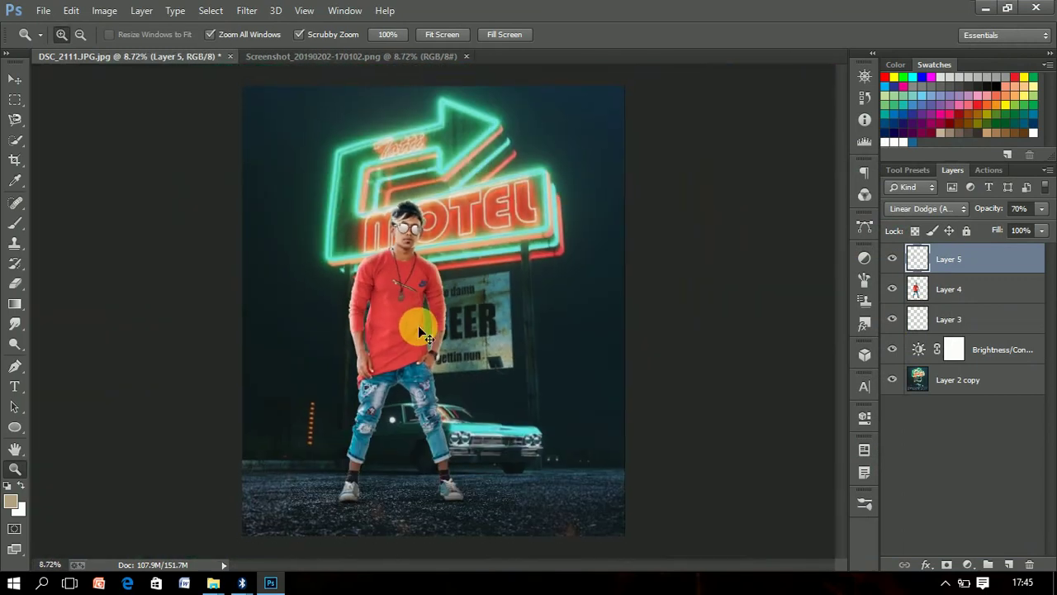
In the Open dialog, browse through the Android Editography folders to the vm folder
key(ctrl+o)
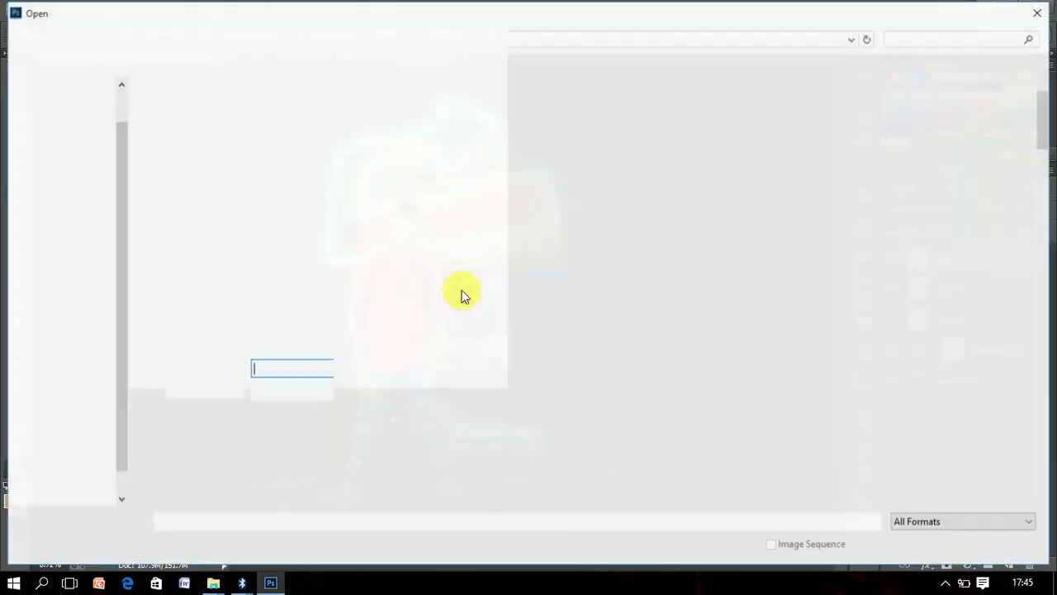
click(248, 38)
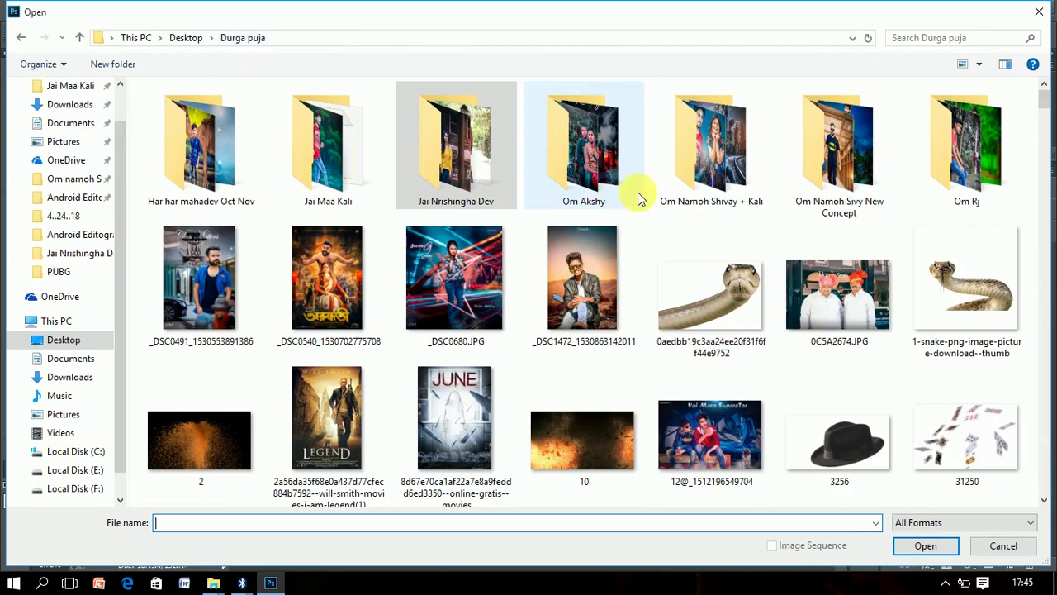
double_click(821, 166)
double_click(384, 145)
double_click(330, 149)
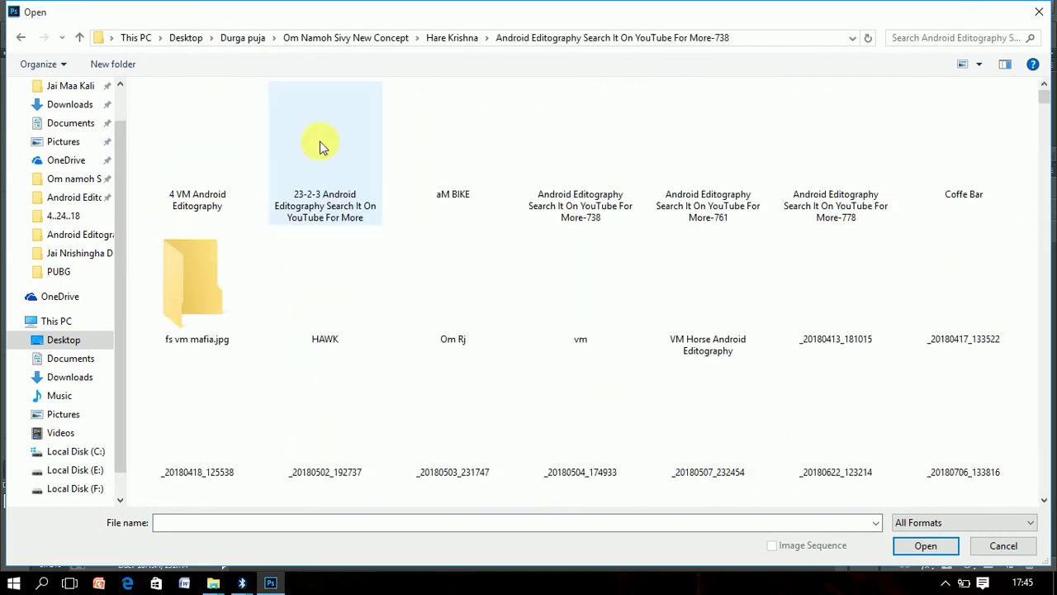
double_click(322, 142)
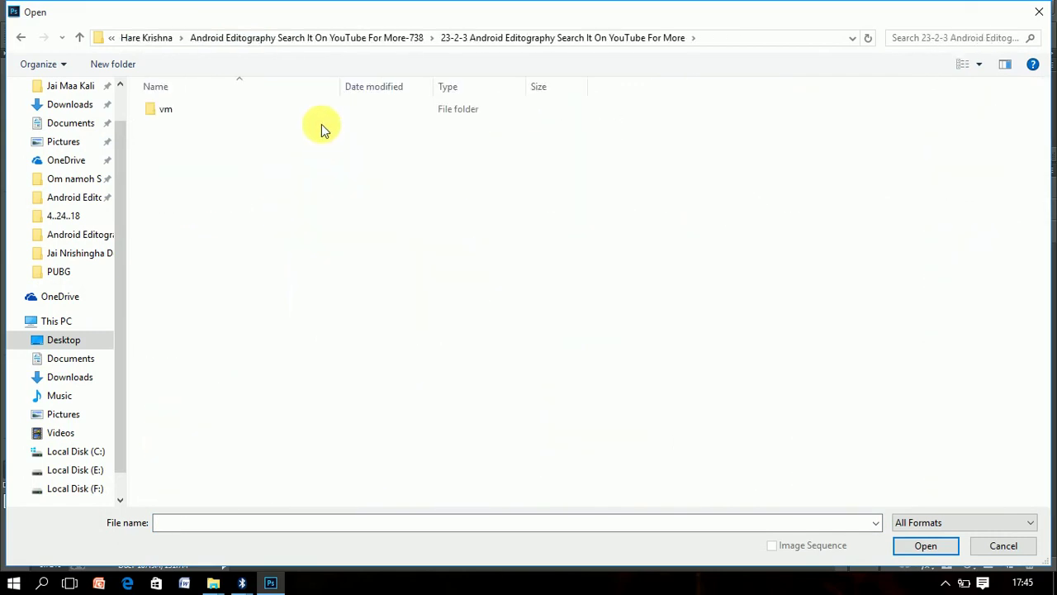
double_click(260, 110)
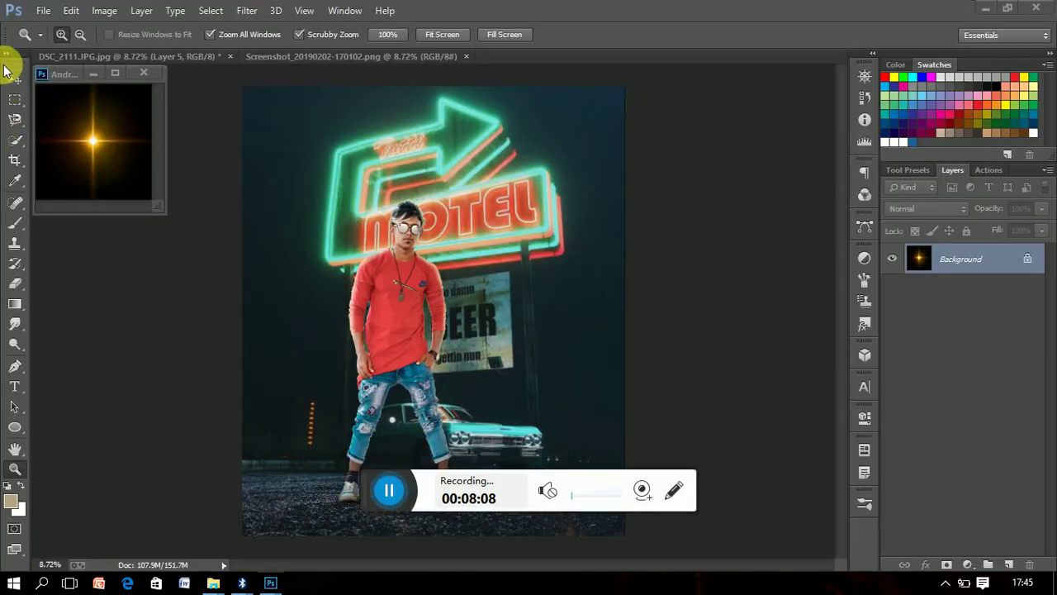
Fit both the motel composite and the golden flare image on screen
drag(123, 161, 168, 73)
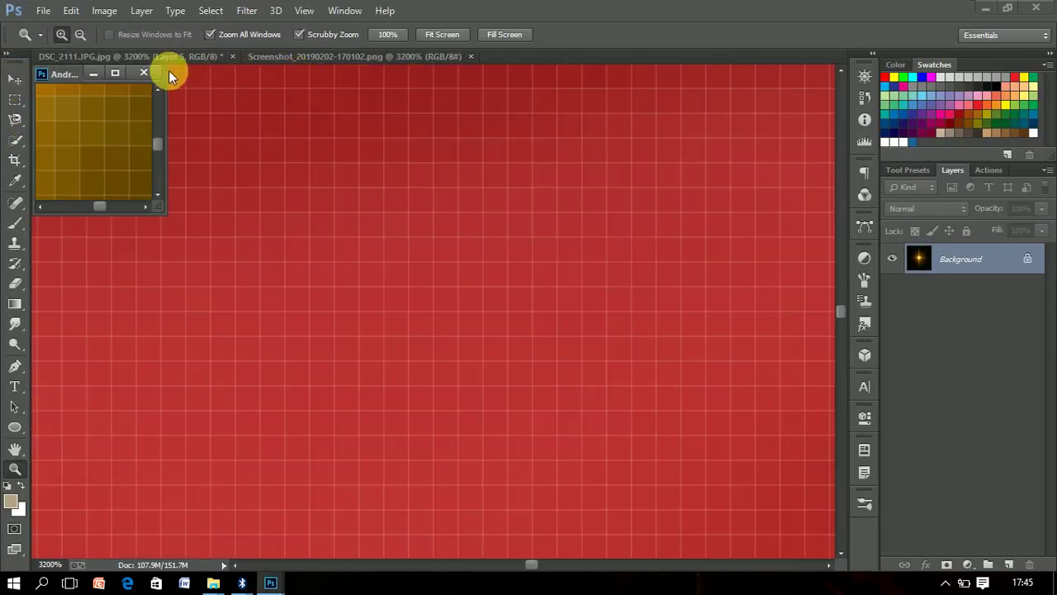
right_click(459, 276)
click(509, 280)
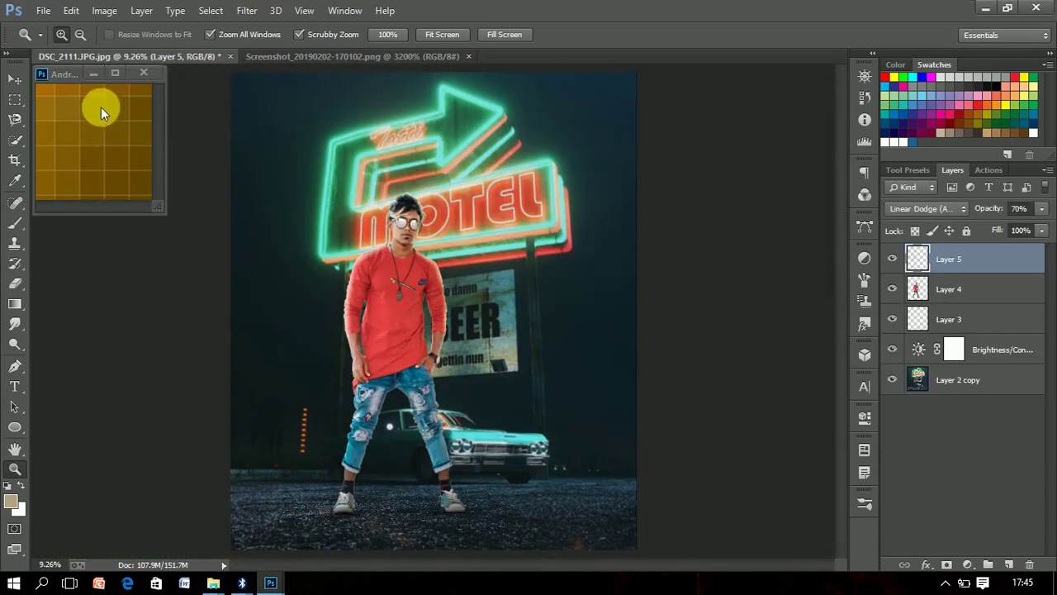
click(144, 122)
click(14, 79)
Drag the flare into the composite as Linear Dodge (Add) below Layer 4, over the headlight
drag(273, 306, 578, 207)
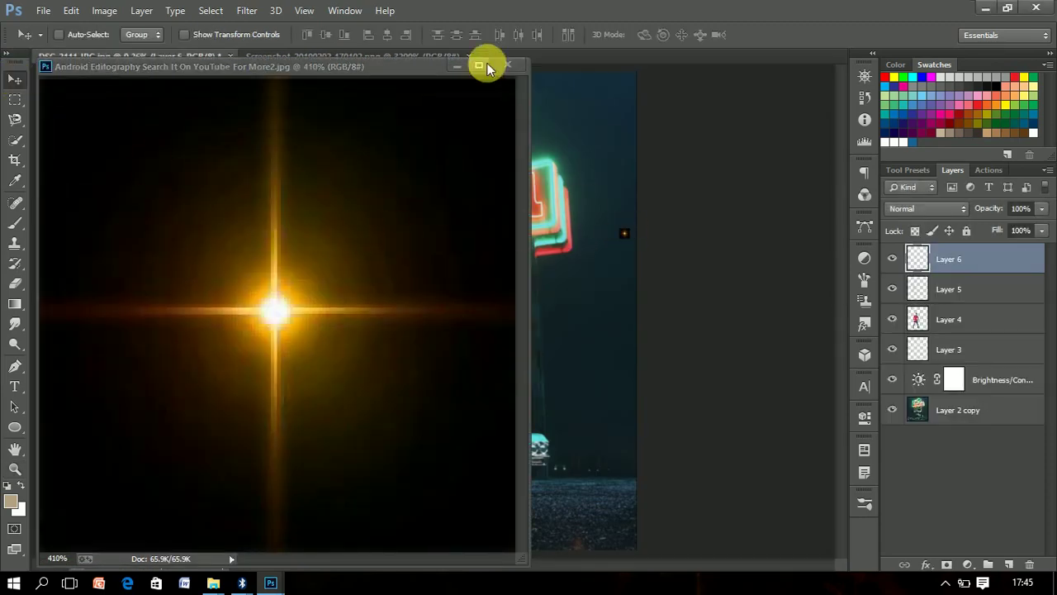
click(925, 208)
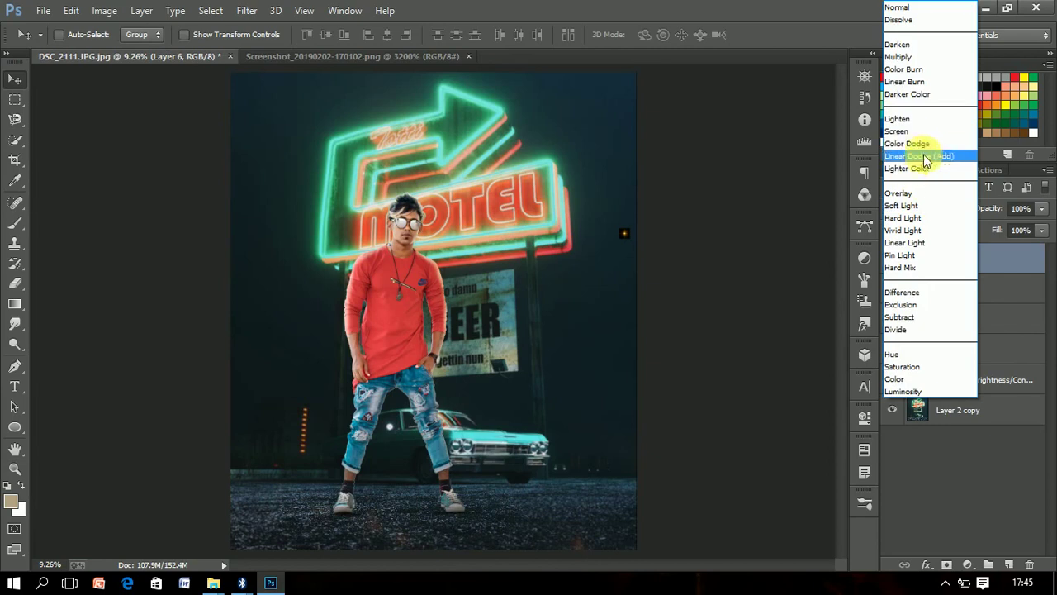
click(927, 159)
drag(974, 259, 980, 330)
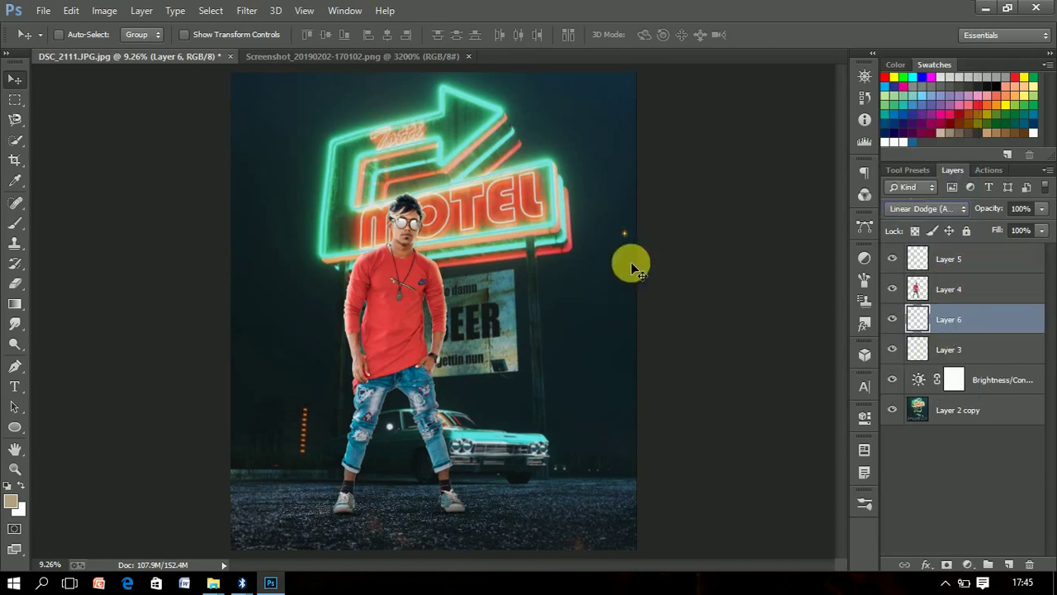
mouse_move(627, 259)
mouse_down()
mouse_move(490, 405)
mouse_move(479, 446)
mouse_up()
Resize the flare around the headlight and rotate it about 19.66°
key(ctrl+t)
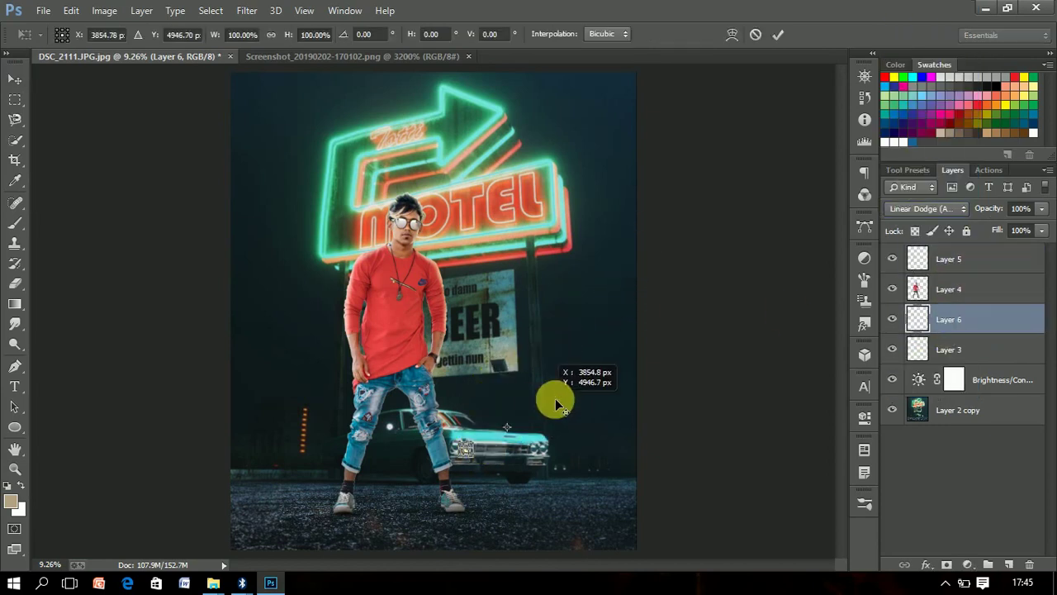
mouse_move(488, 445)
mouse_down()
mouse_move(559, 384)
mouse_move(488, 467)
mouse_move(501, 454)
mouse_up()
key(Return)
key(ctrl+t)
drag(550, 377, 565, 443)
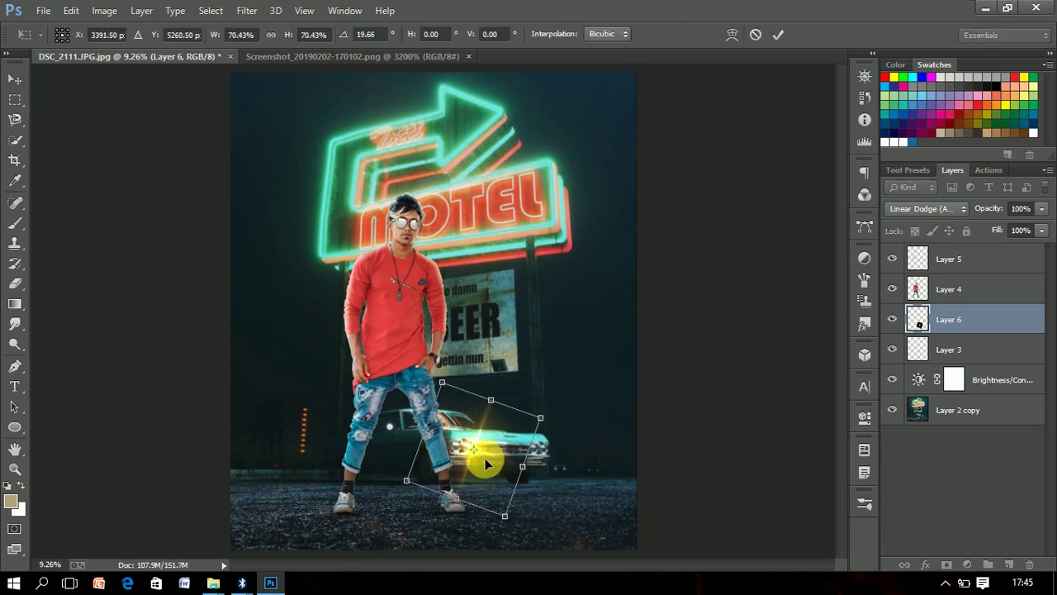
key(Return)
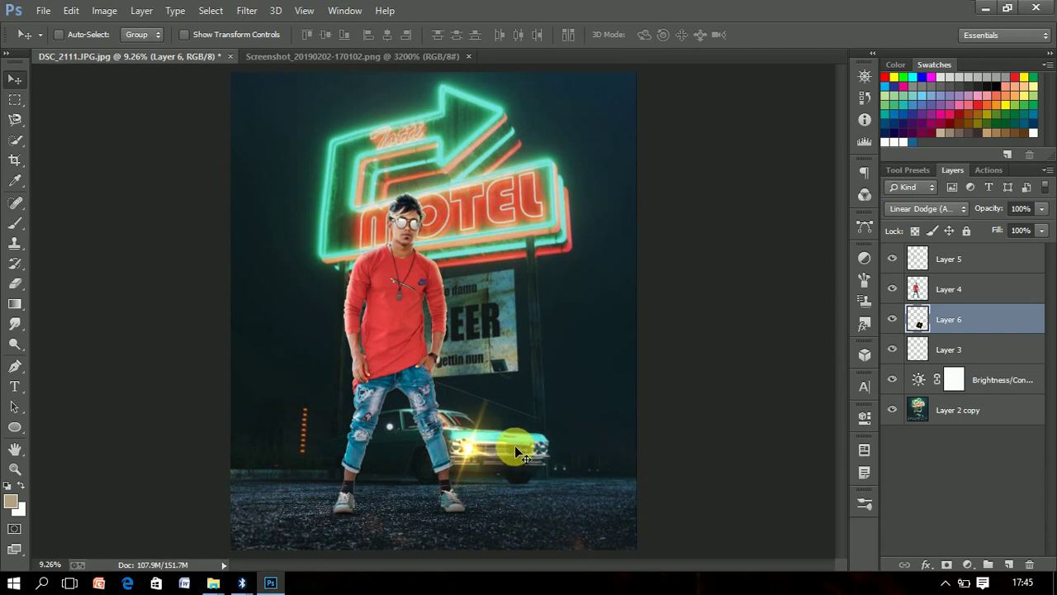
Raise the flare layer's contrast to 93 with Brightness/Contrast
click(104, 10)
mouse_move(125, 49)
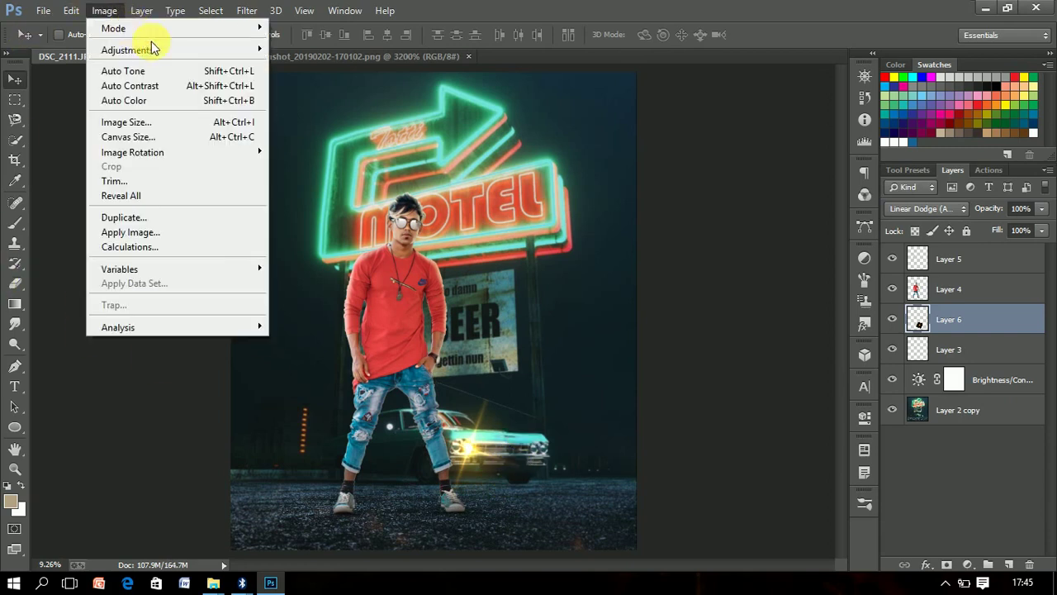
click(318, 50)
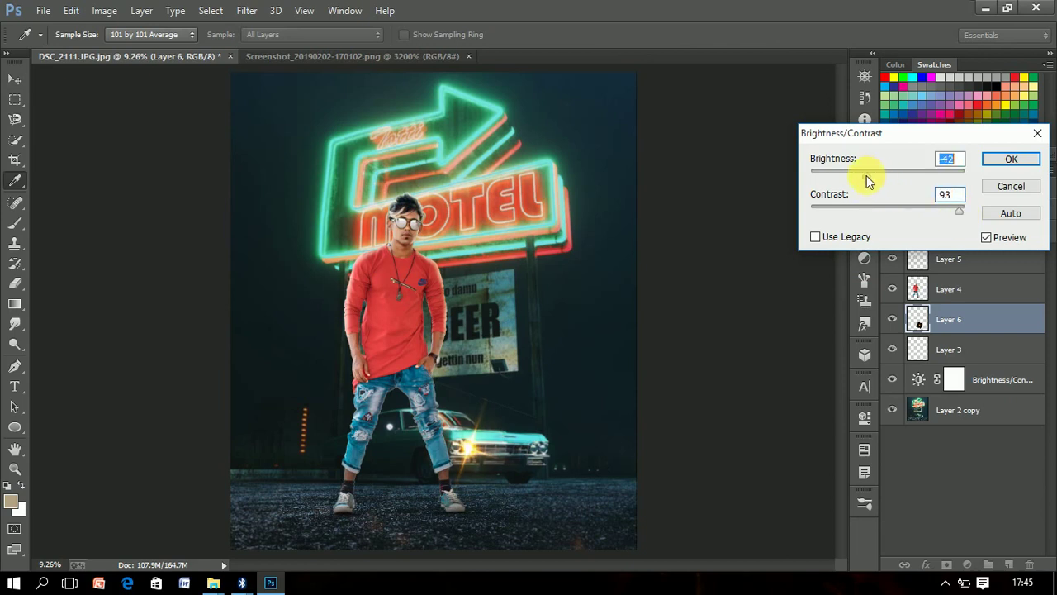
key(Return)
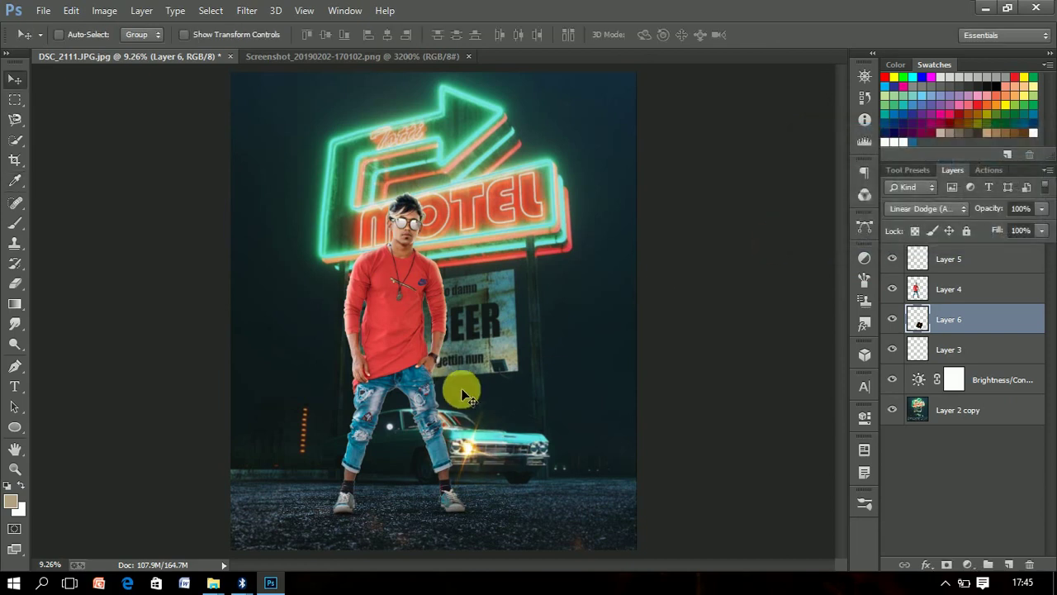
Duplicate the flare onto the car's second headlight and merge it down into Layer 6
click(14, 283)
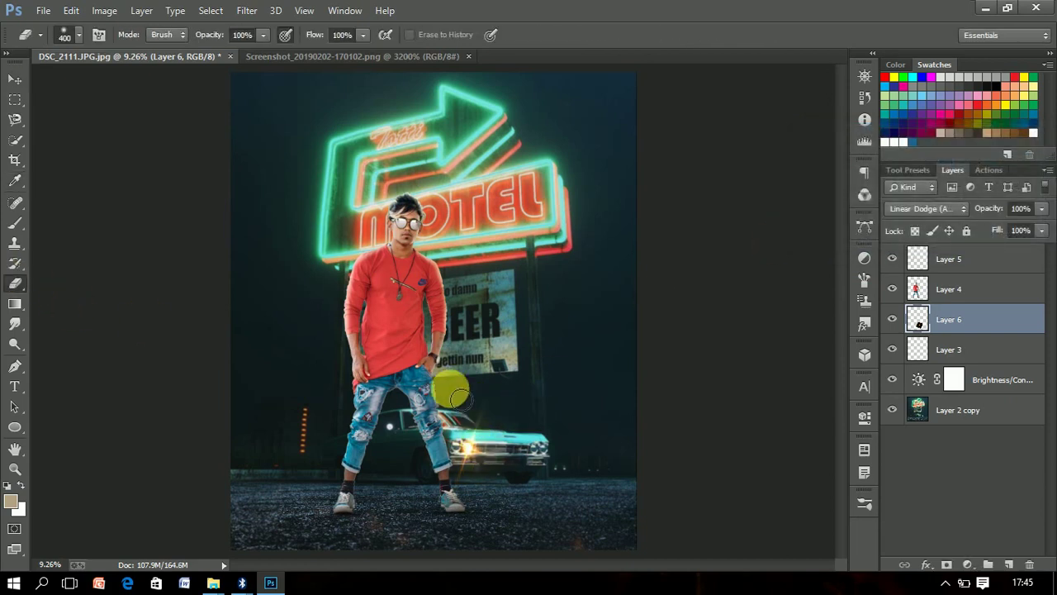
key(ctrl+j)
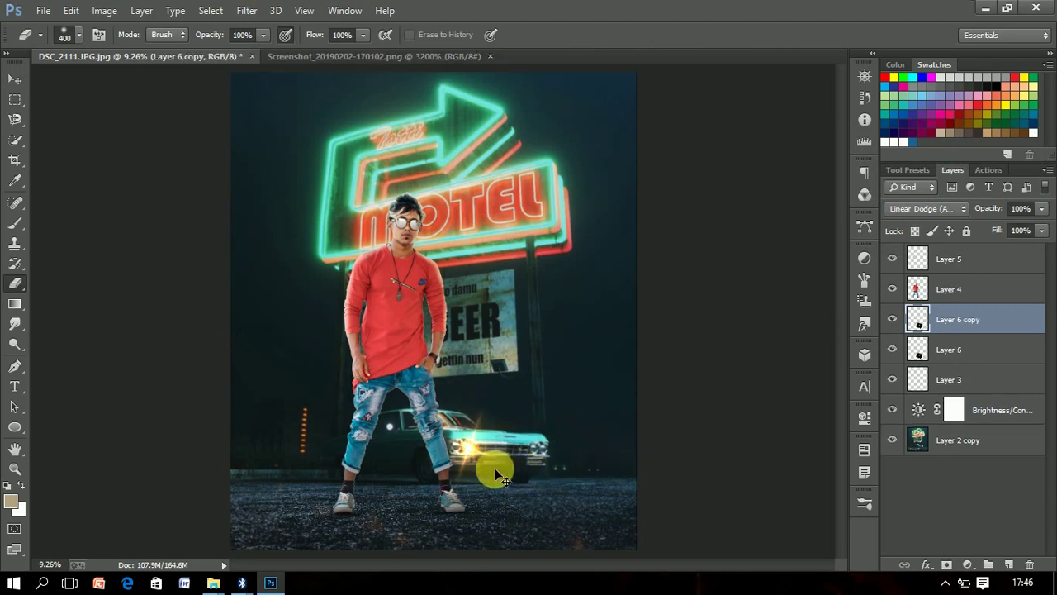
drag(576, 459, 550, 459)
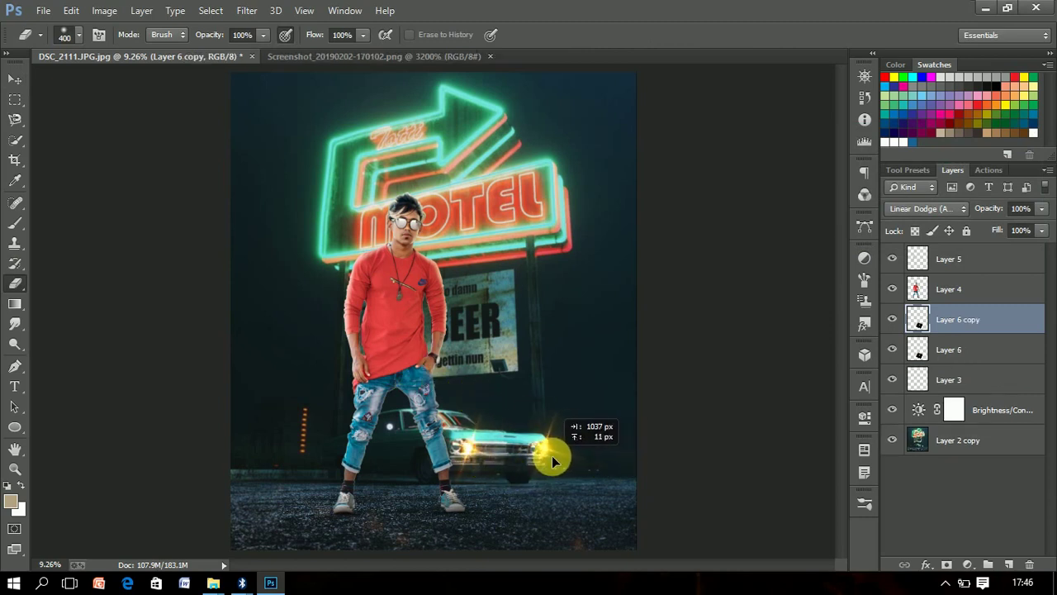
key(ctrl+e)
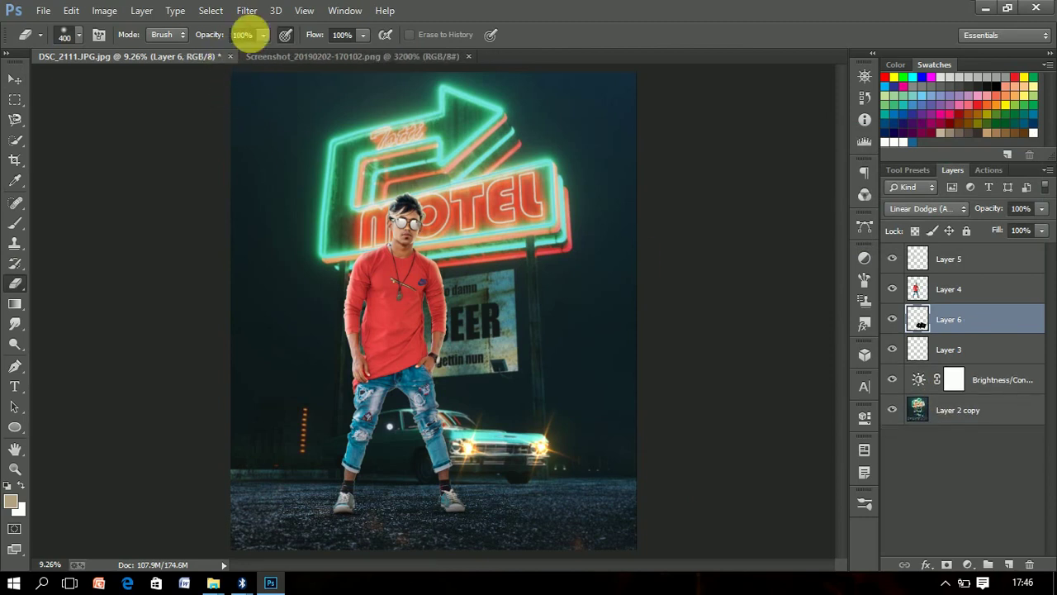
click(246, 11)
Apply a 145-pixel Box Blur to the merged headlight flares on Layer 6
click(487, 290)
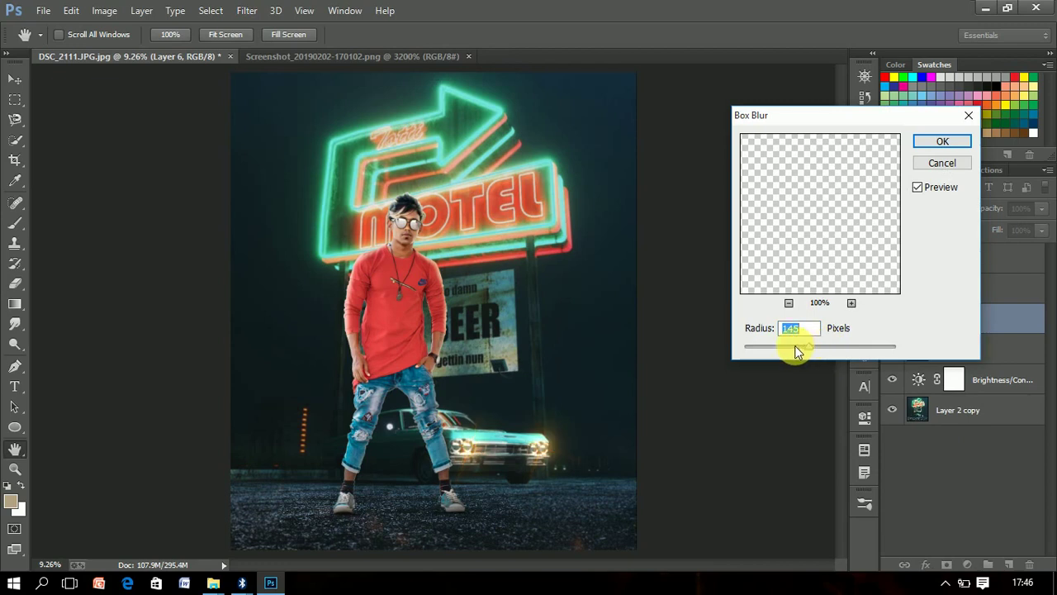
key(Return)
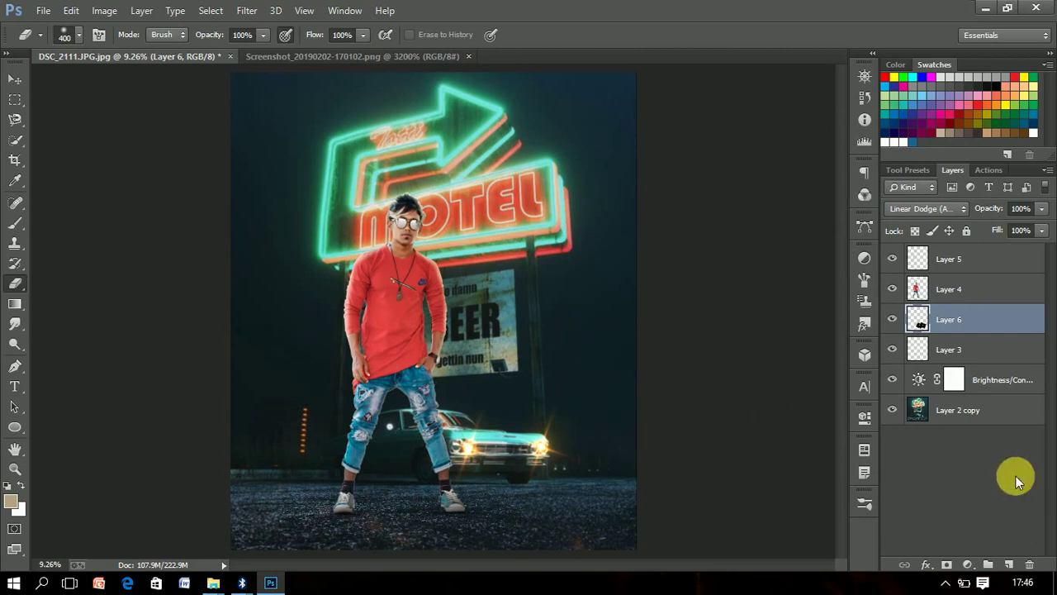
Drag the backdrop Brightness/Contrast adjustment's brightness from -40 down to -58
double_click(916, 379)
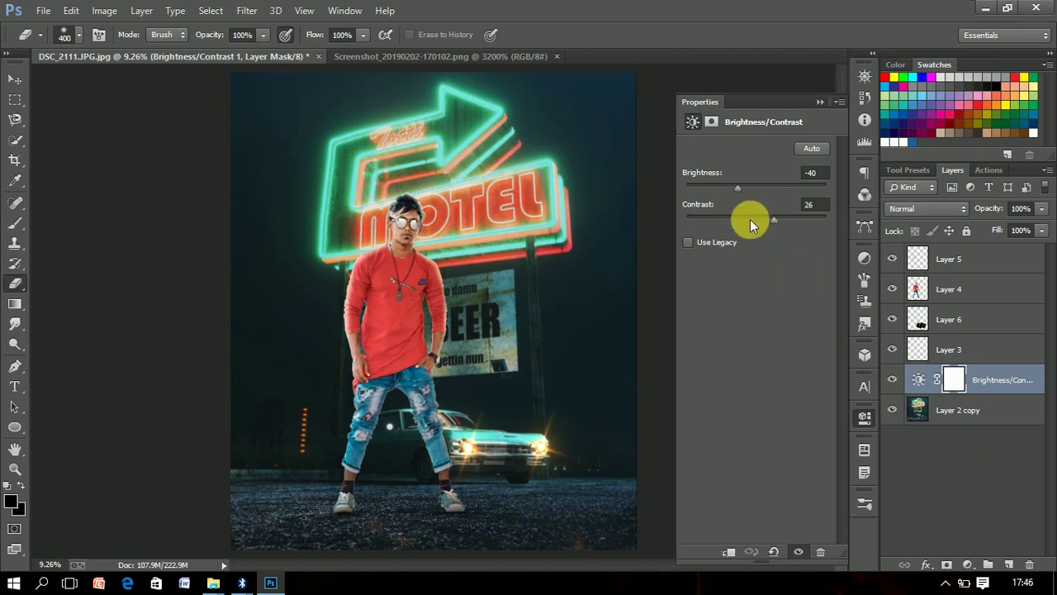
drag(736, 188, 733, 189)
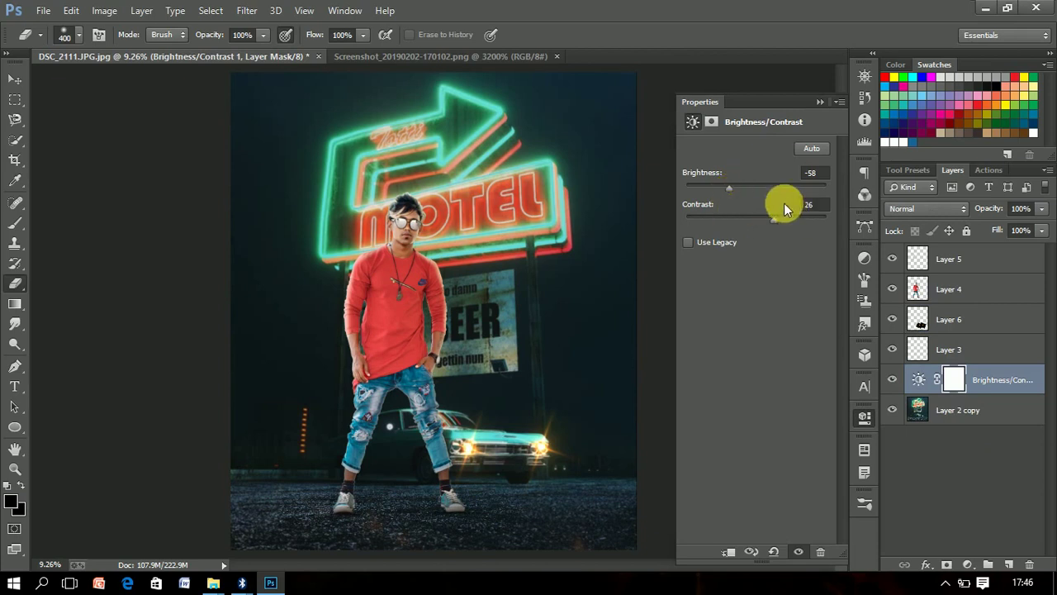
click(818, 102)
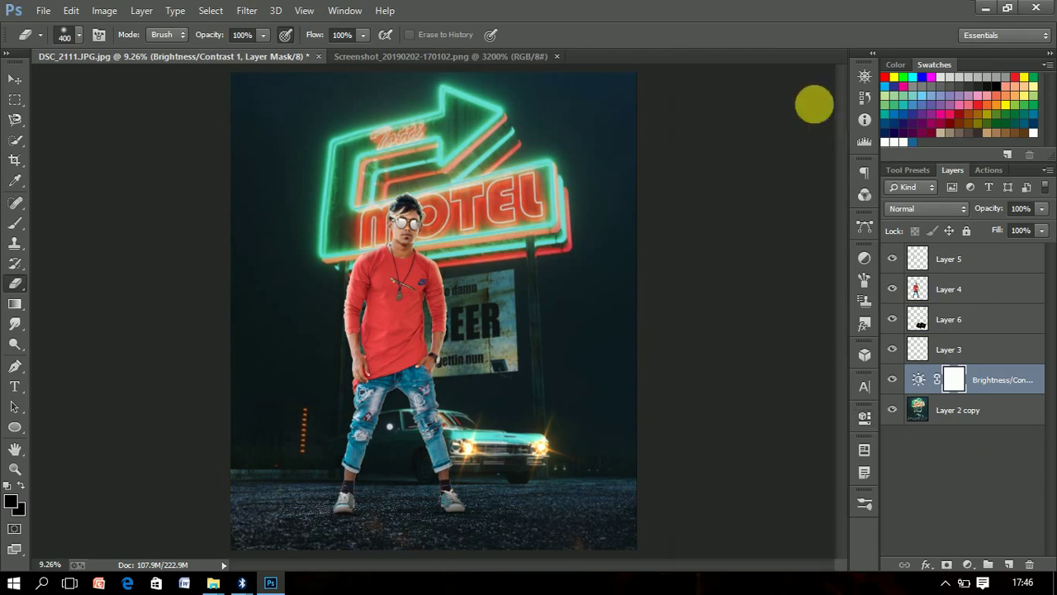
Zoom in and set Layer 5, the Linear Dodge glow layer, to 60% opacity
click(15, 468)
click(410, 249)
click(389, 217)
click(493, 278)
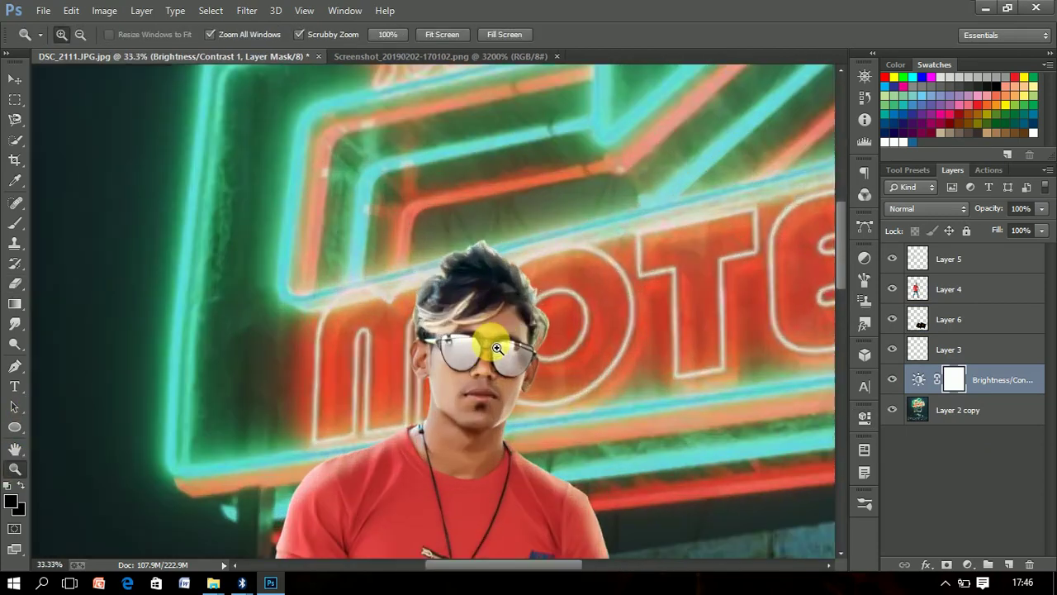
click(949, 259)
click(1018, 208)
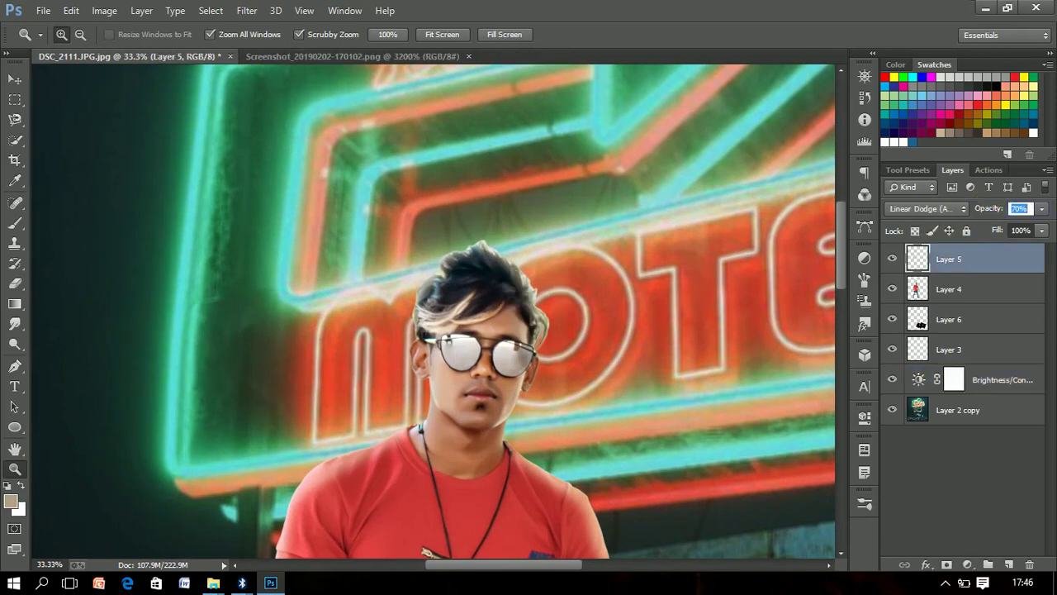
text(60)
Zoom around the man's torso and jeans, then make his Layer 4 active
drag(547, 342, 460, 323)
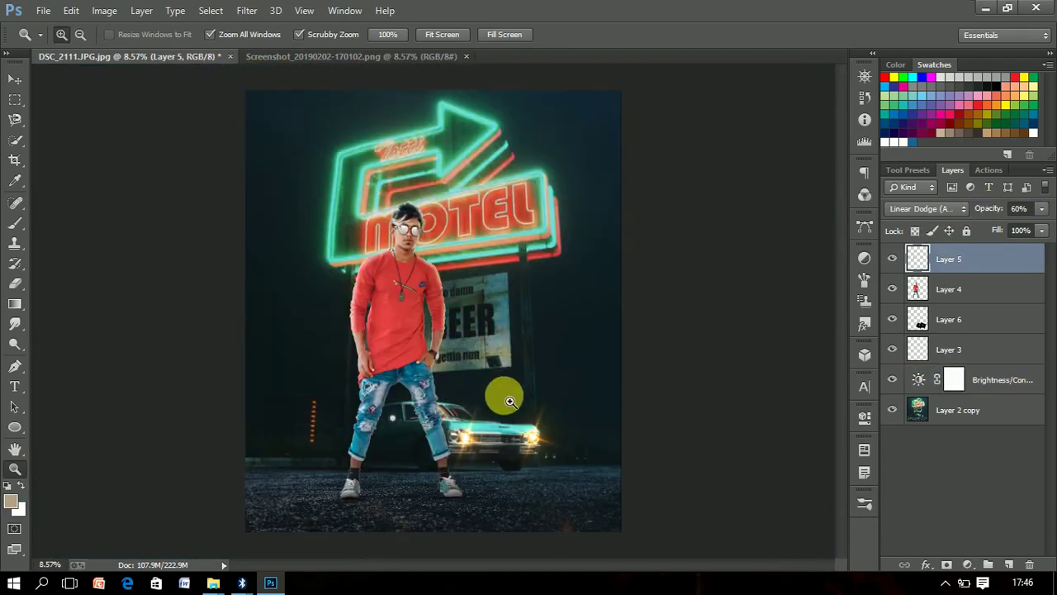
mouse_move(417, 374)
mouse_down()
mouse_move(510, 360)
mouse_move(421, 350)
mouse_up()
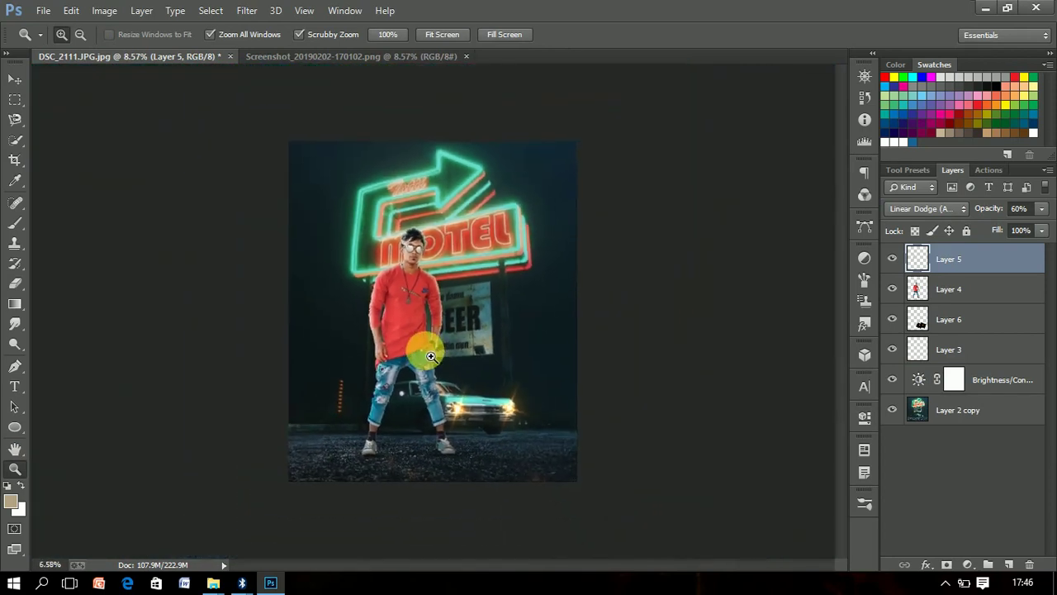
click(958, 410)
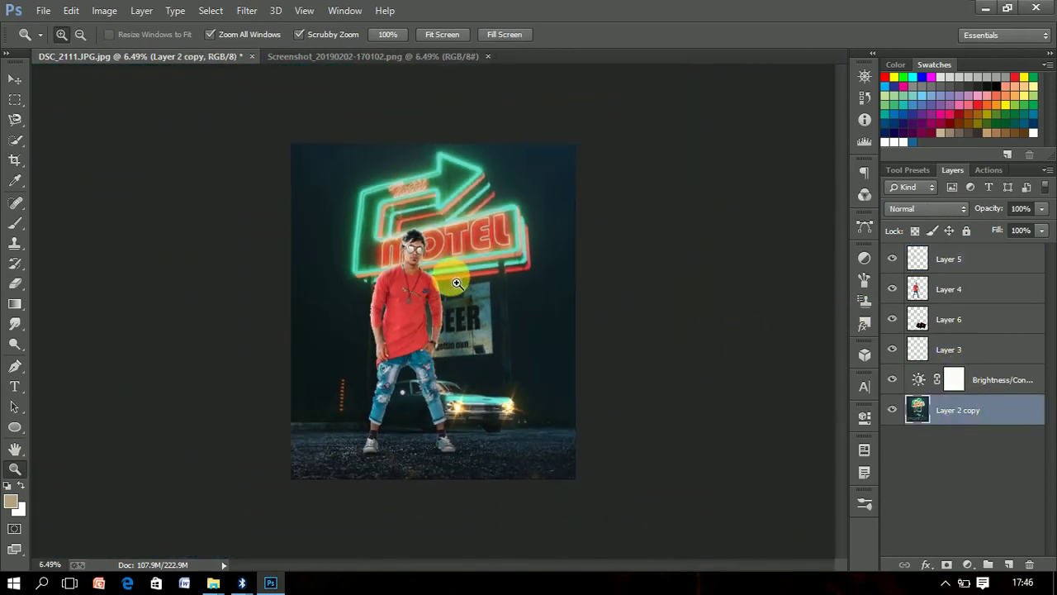
drag(452, 277, 448, 413)
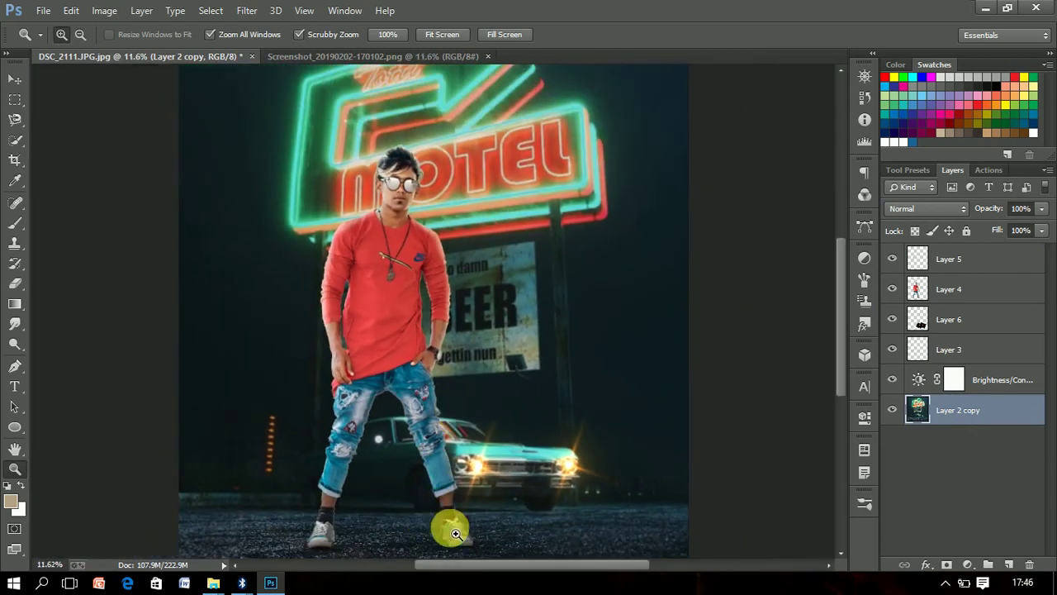
drag(448, 524, 623, 491)
click(970, 291)
click(15, 141)
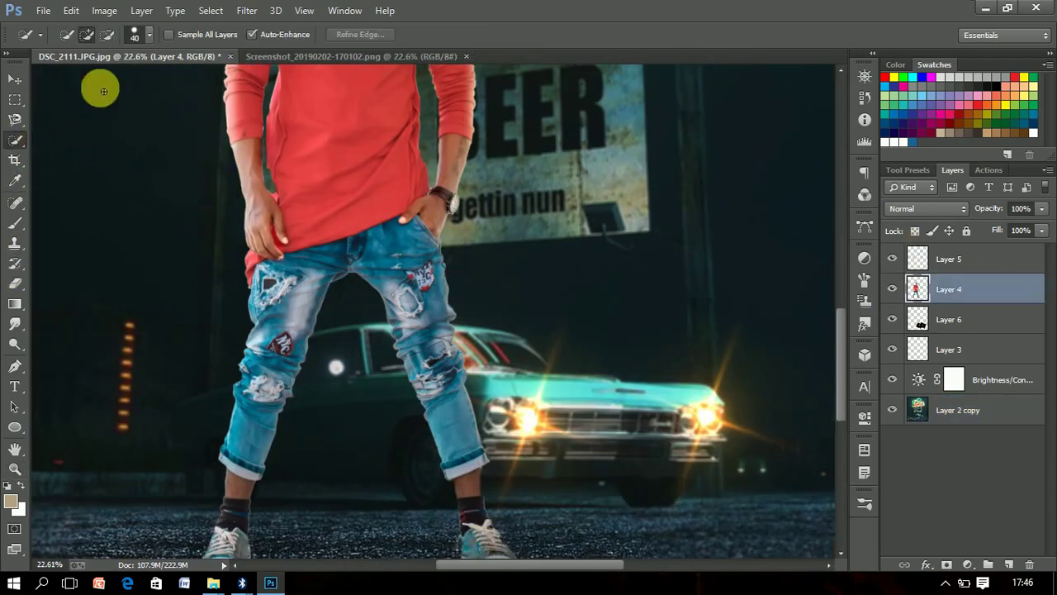
click(240, 494)
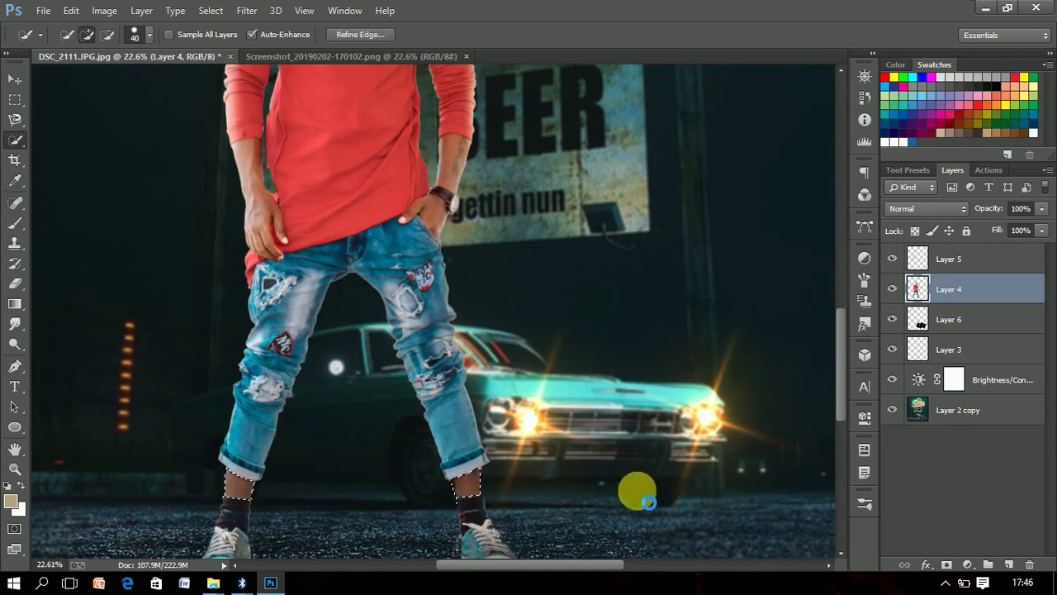
key(ctrl+j)
click(104, 10)
click(157, 84)
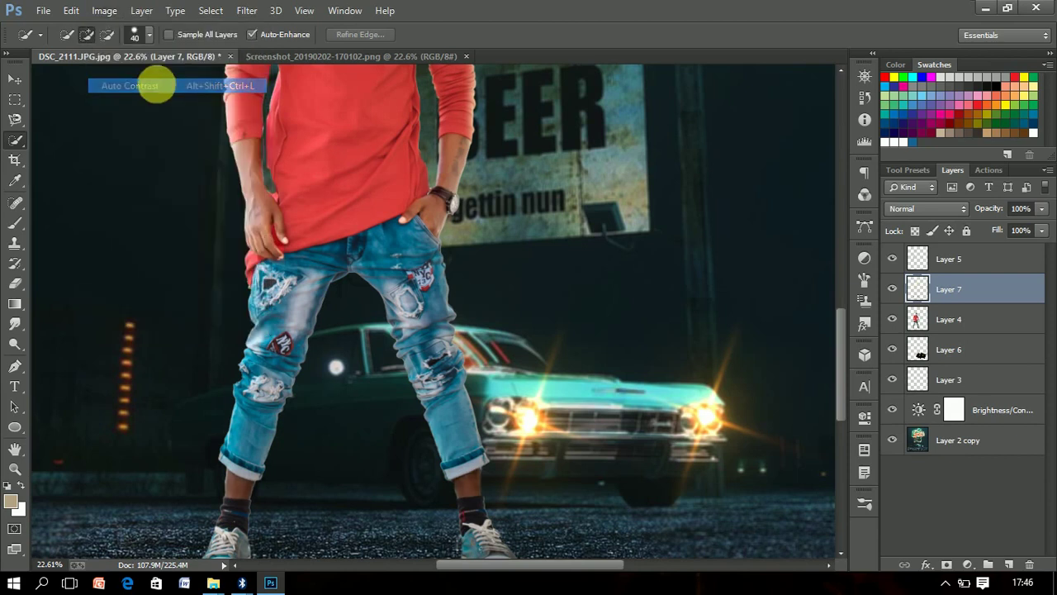
click(104, 9)
mouse_move(128, 49)
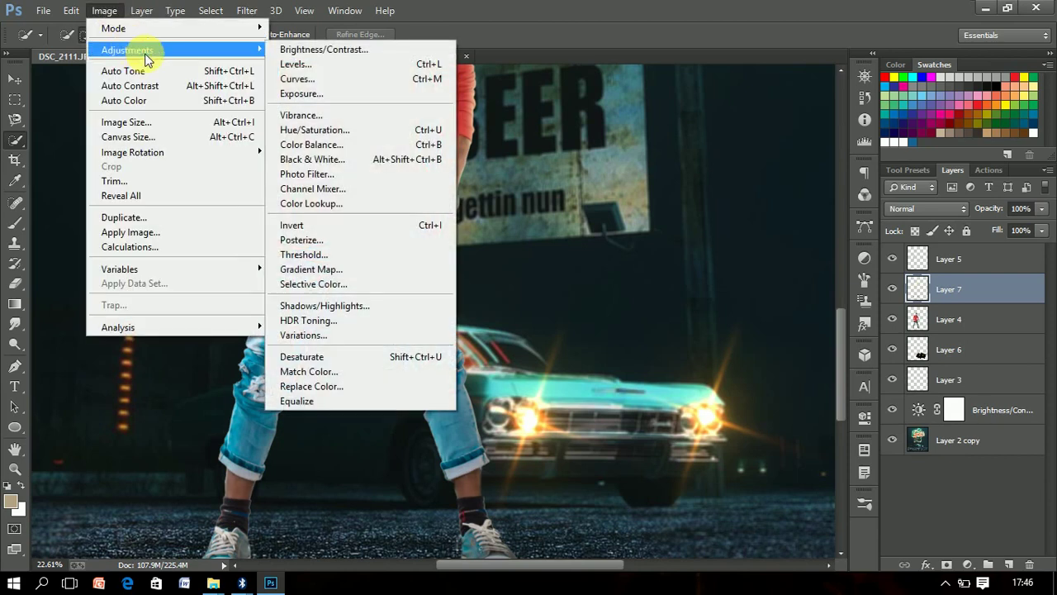
click(156, 82)
click(104, 10)
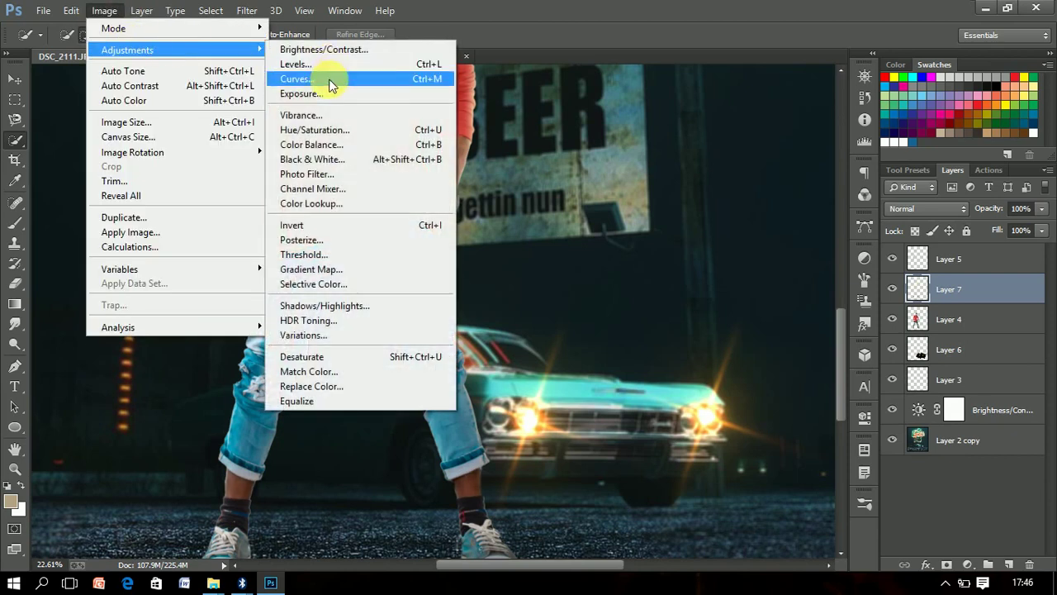
click(326, 79)
drag(904, 236, 887, 228)
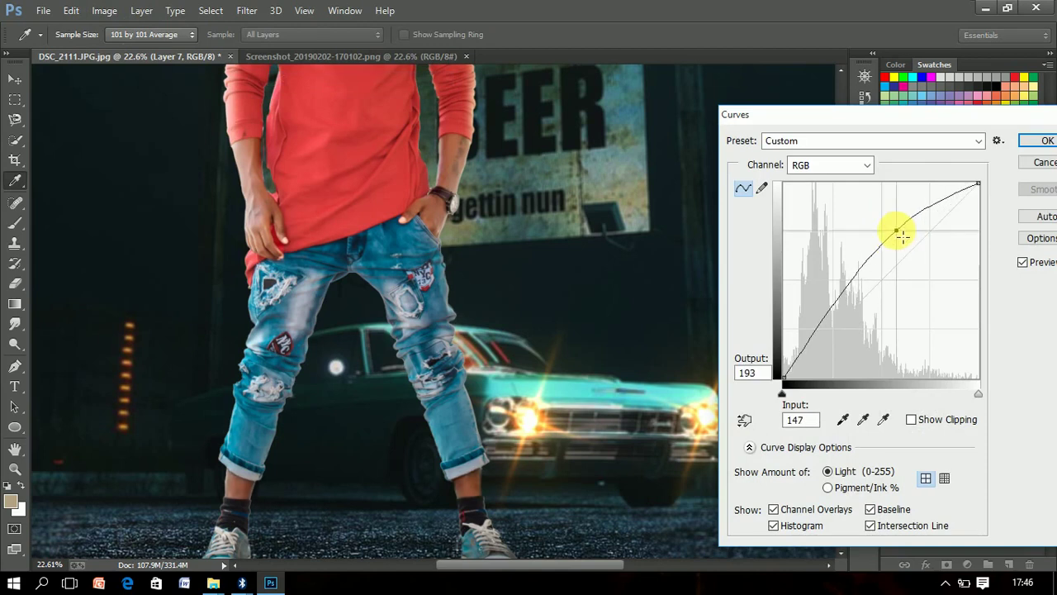
key(Return)
click(14, 468)
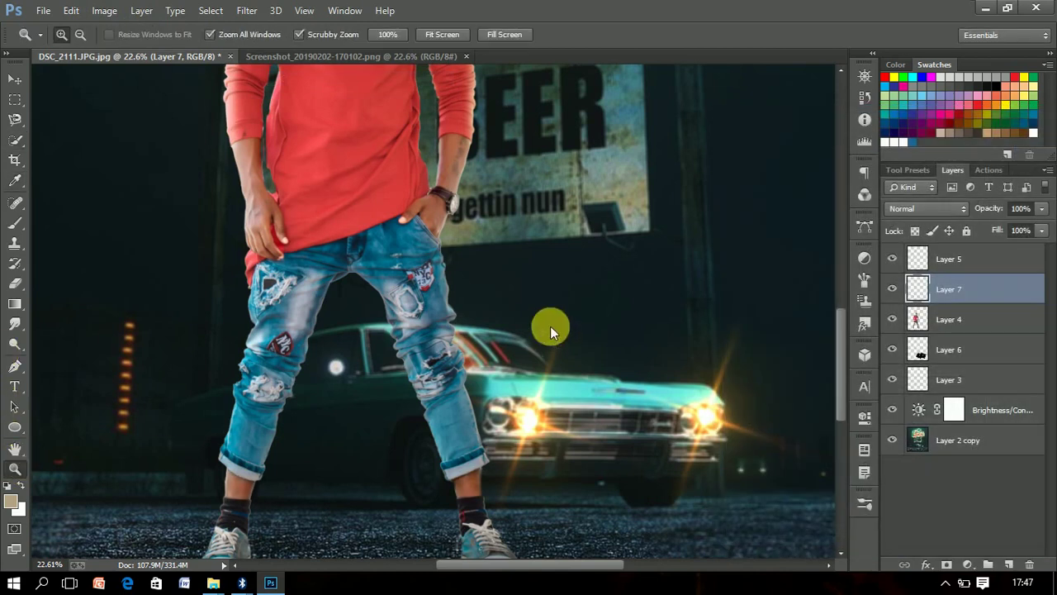
drag(551, 326, 386, 285)
key(Delete)
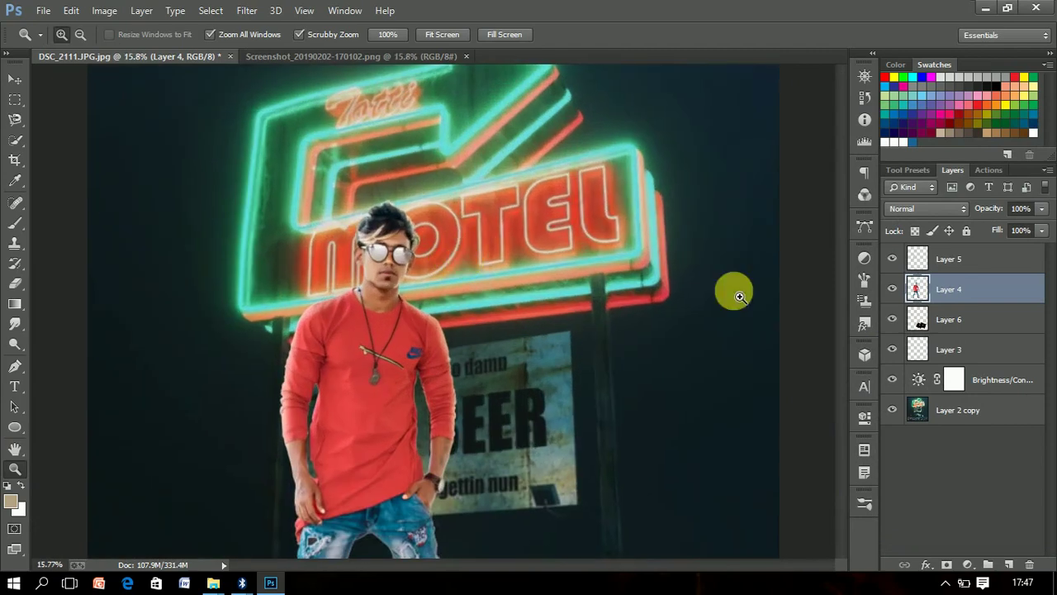
mouse_move(433, 245)
mouse_down()
mouse_move(743, 289)
mouse_move(427, 280)
mouse_up()
click(892, 259)
click(983, 258)
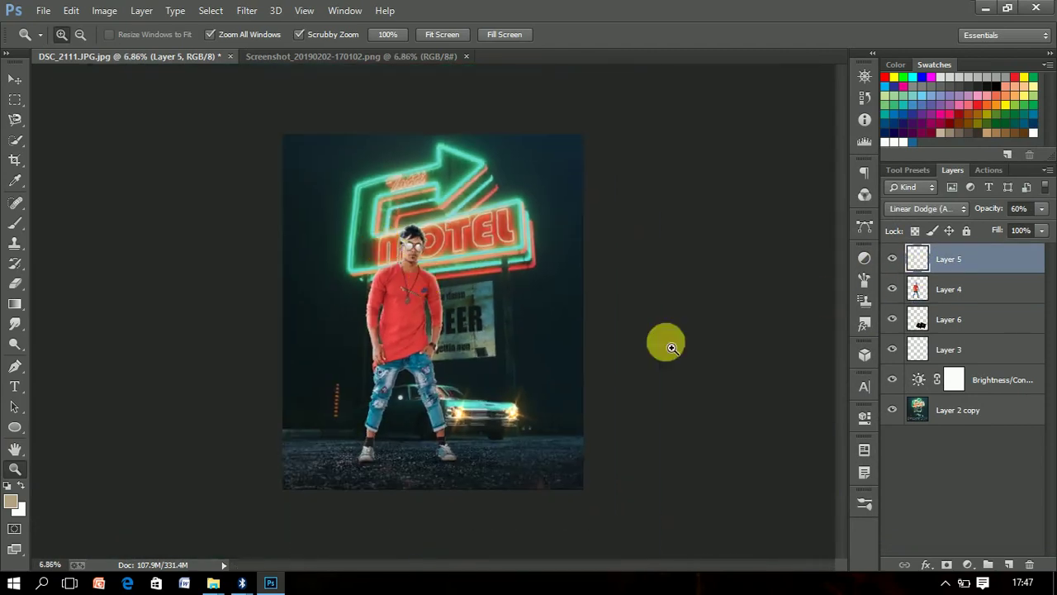
mouse_move(442, 389)
mouse_down()
mouse_move(487, 423)
mouse_move(476, 424)
mouse_up()
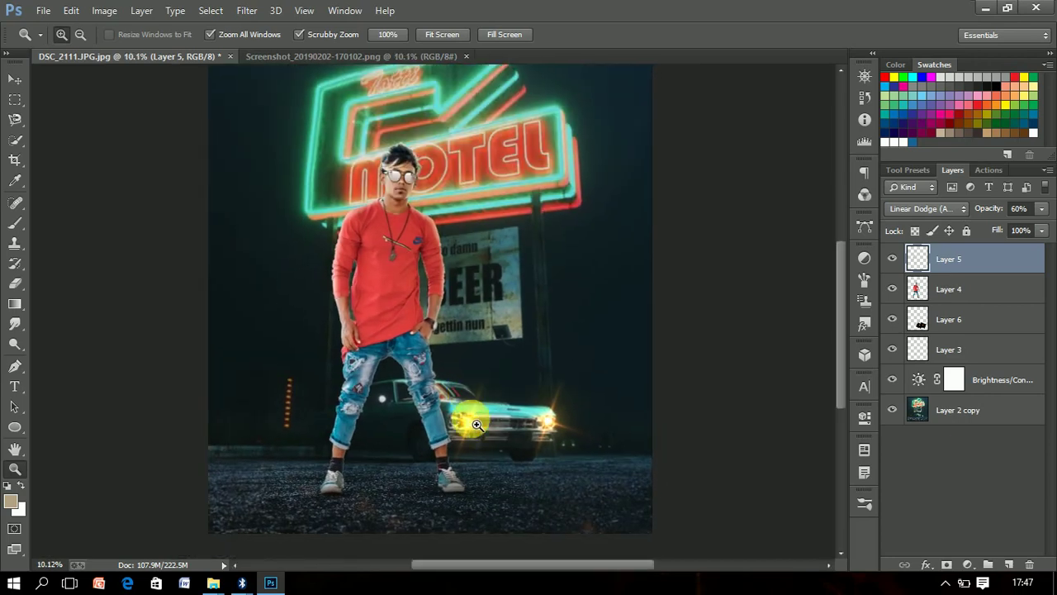
mouse_move(436, 350)
mouse_down()
mouse_move(418, 280)
mouse_move(600, 355)
mouse_up()
Add a Vibrance adjustment above Layer 2 copy, then delete its mask and the layer
click(954, 410)
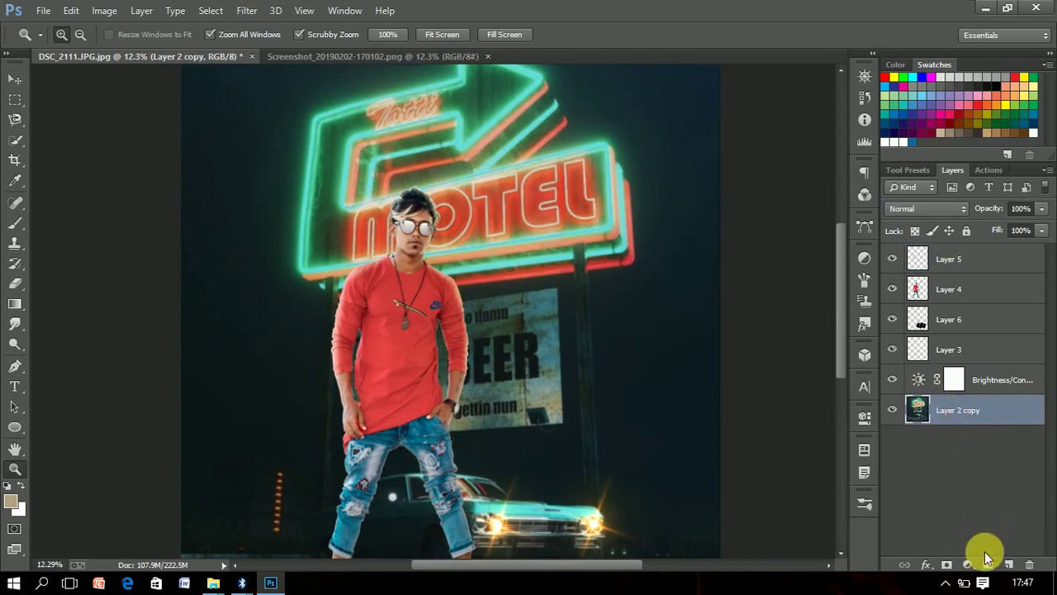
click(968, 565)
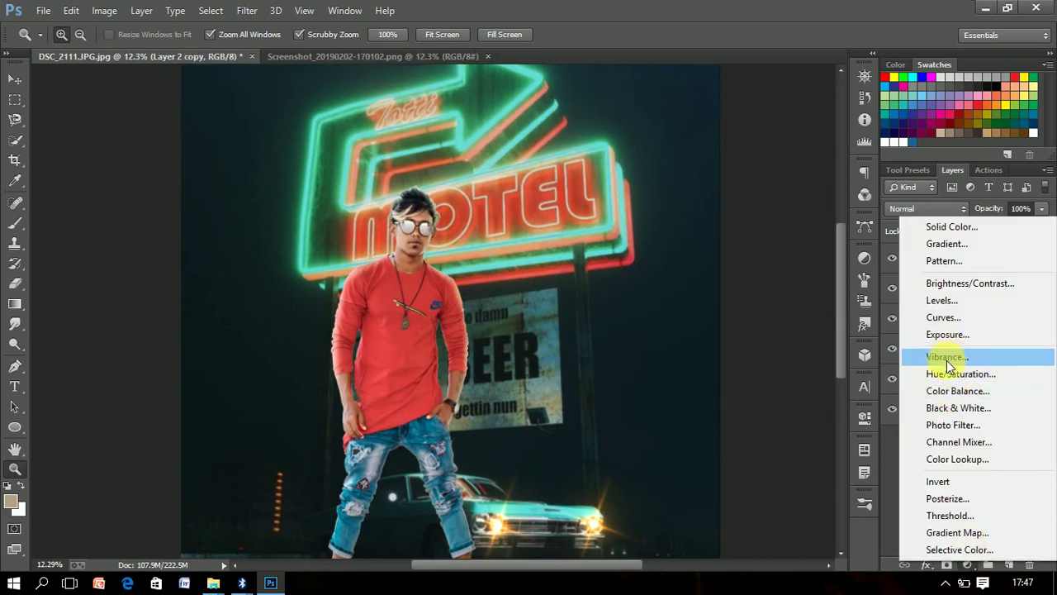
click(946, 360)
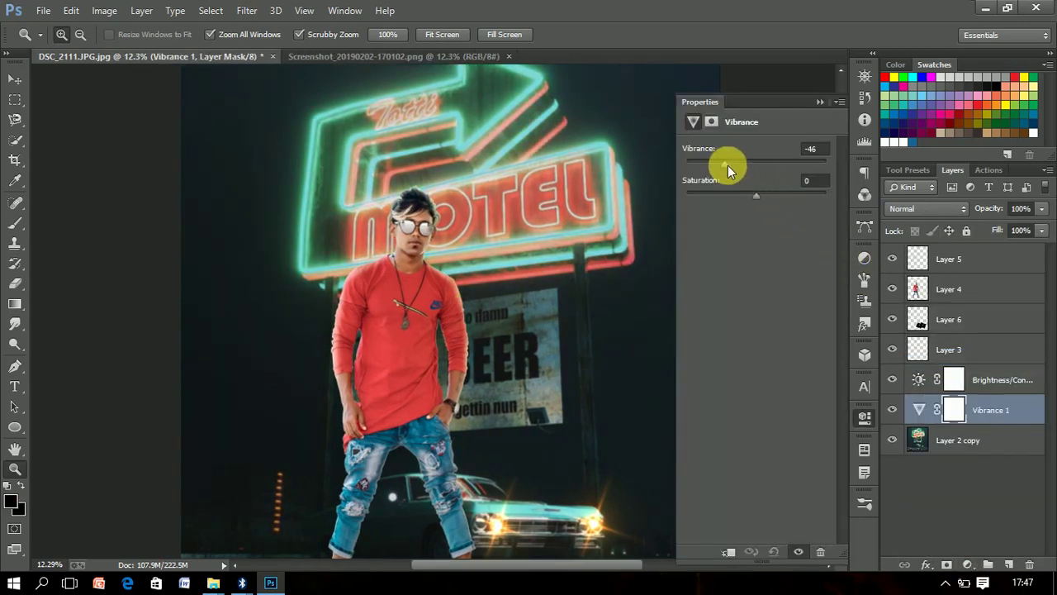
drag(755, 163, 774, 167)
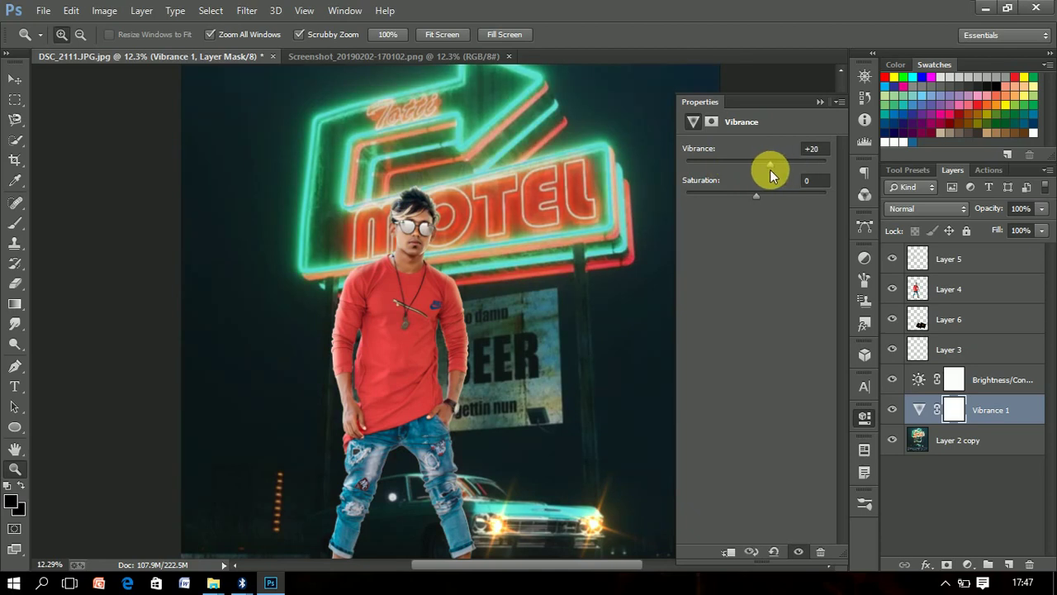
click(827, 151)
text(0)
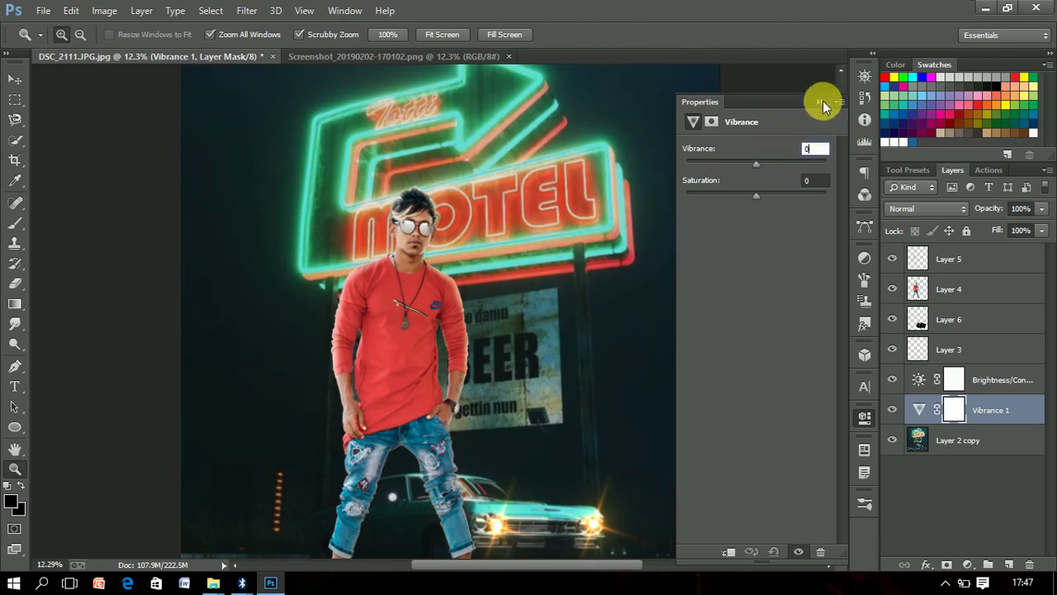
click(819, 101)
scroll(449, 358, down, 3)
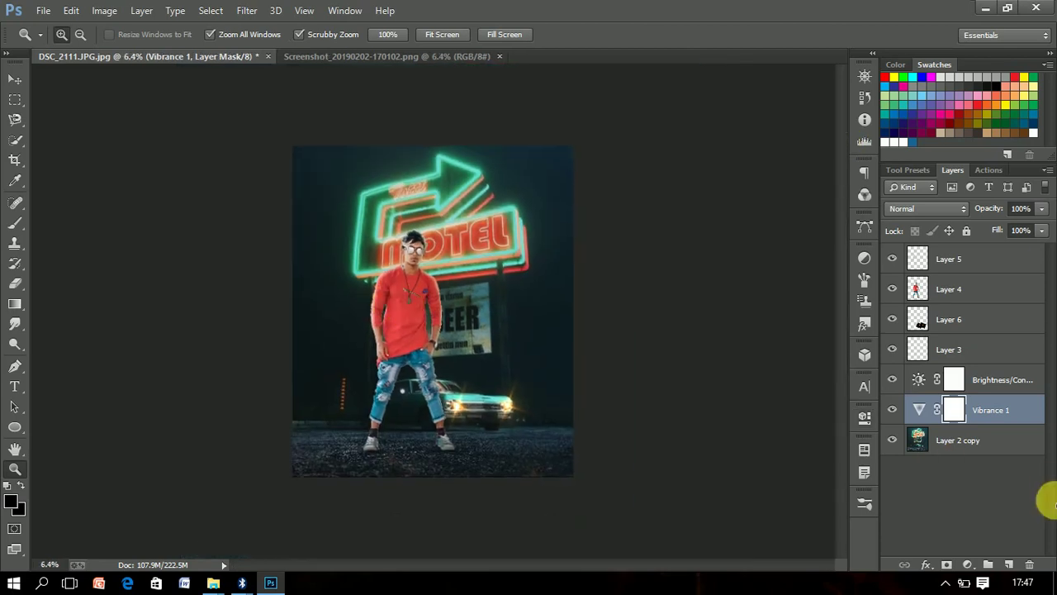
click(1029, 565)
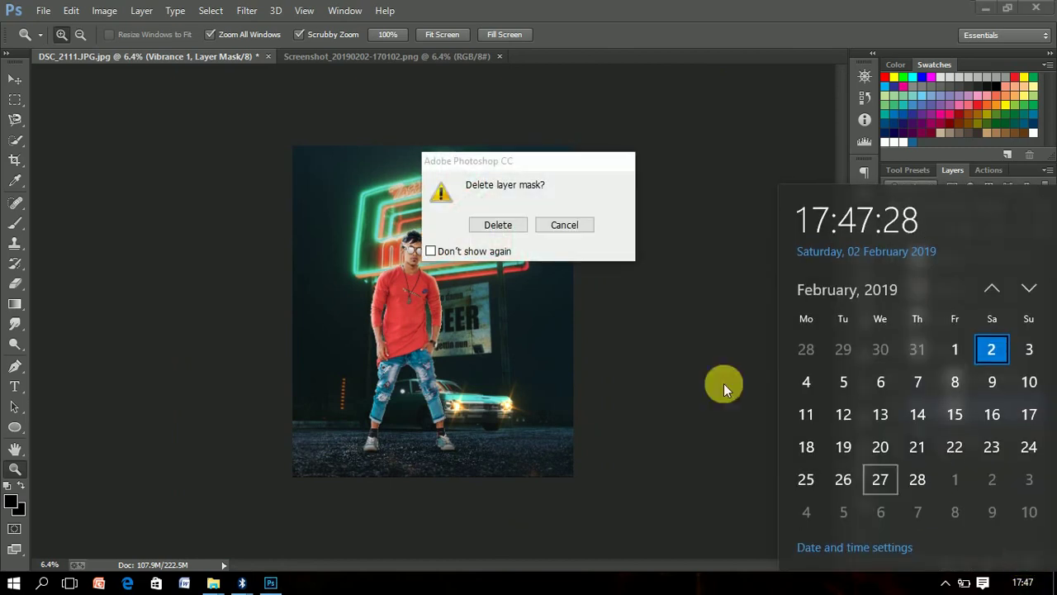
click(498, 223)
click(1029, 565)
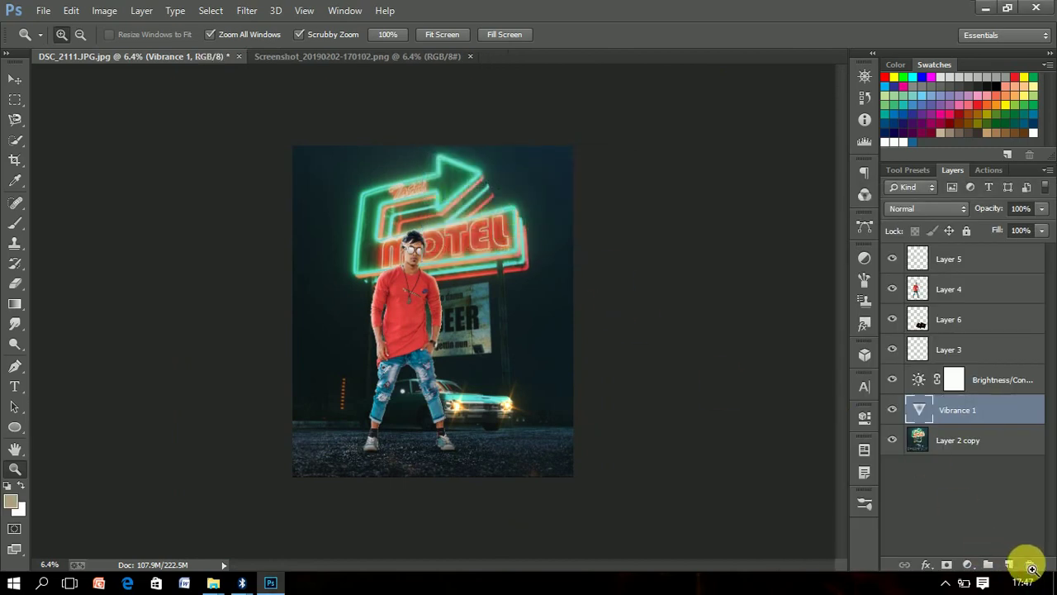
key(Return)
Add a Photo Filter adjustment using Warming Filter (85) at 10% density
click(968, 564)
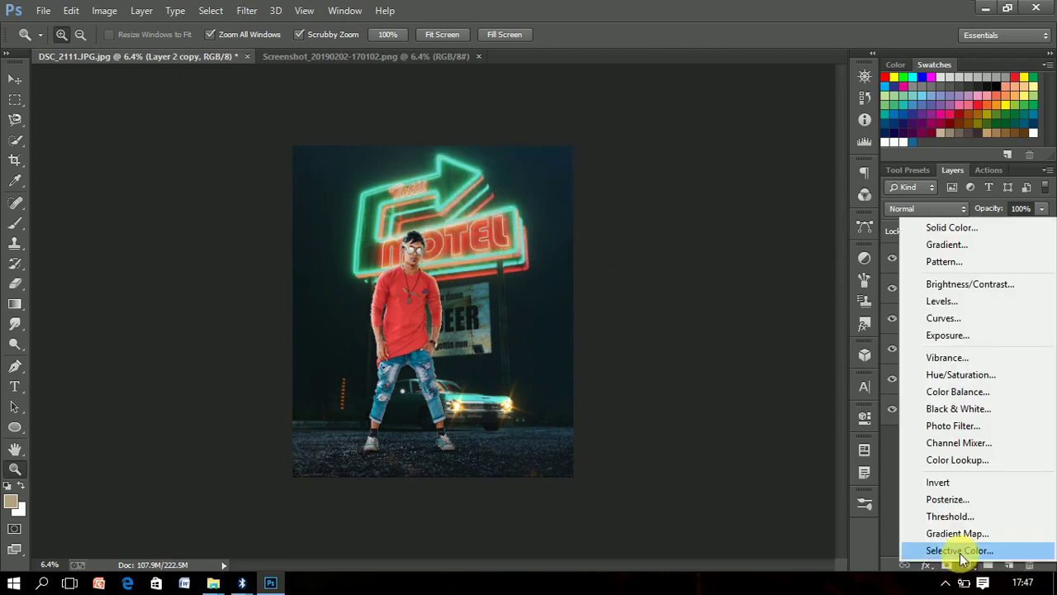
click(950, 425)
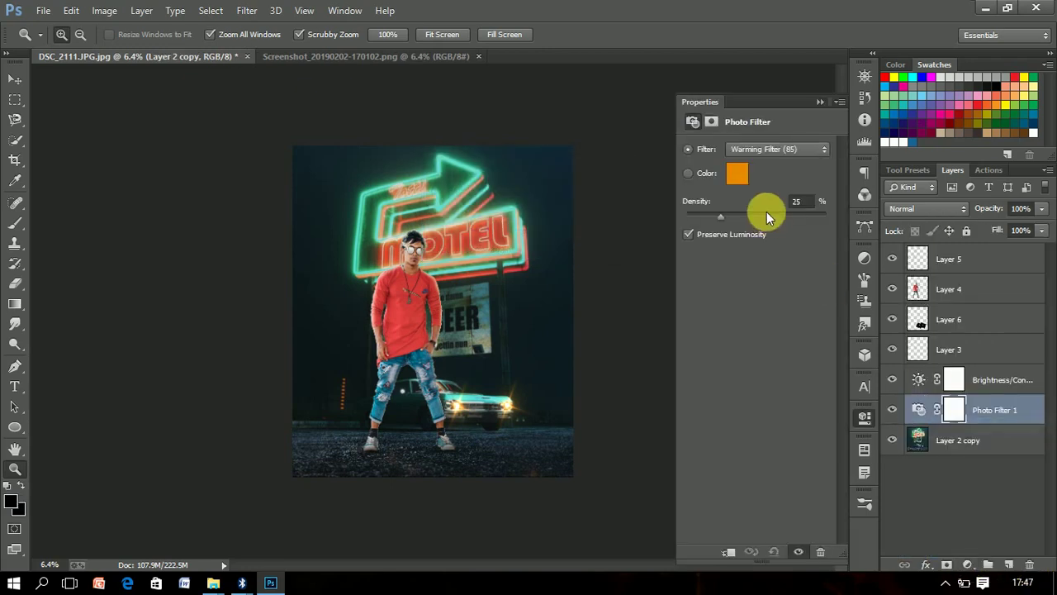
drag(746, 209, 747, 216)
text(10)
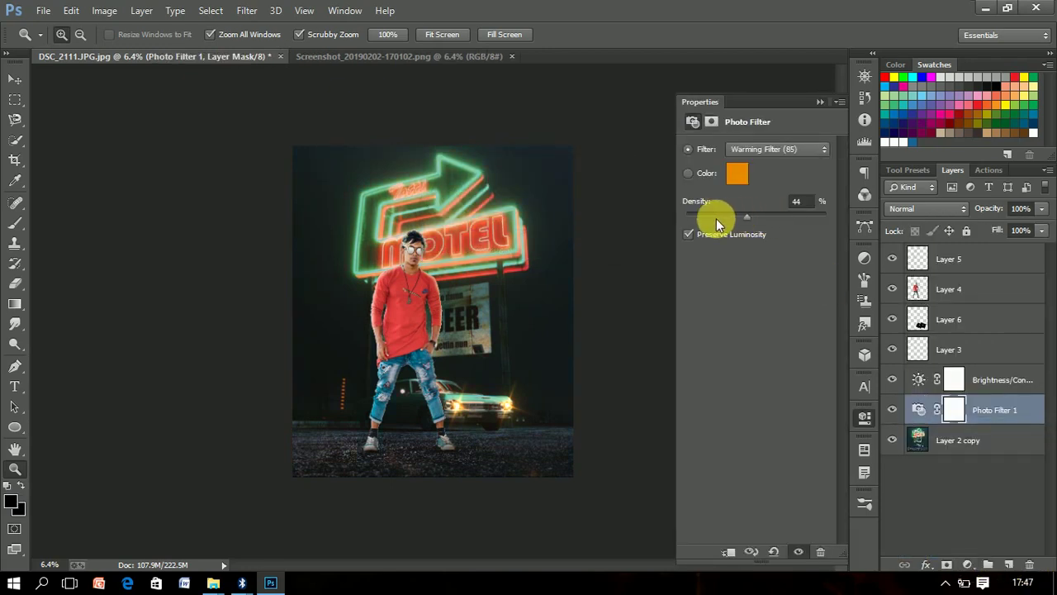
click(413, 265)
click(821, 102)
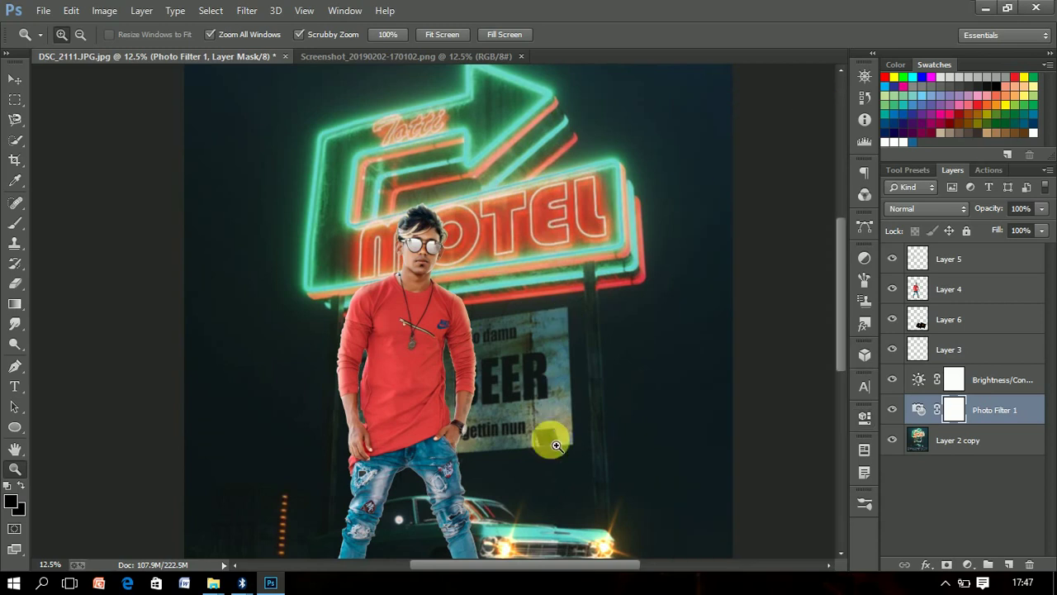
mouse_move(554, 436)
mouse_down()
mouse_move(545, 473)
mouse_move(450, 431)
mouse_up()
Load the man's outline from Layer 4 and dodge his face brighter
click(945, 446)
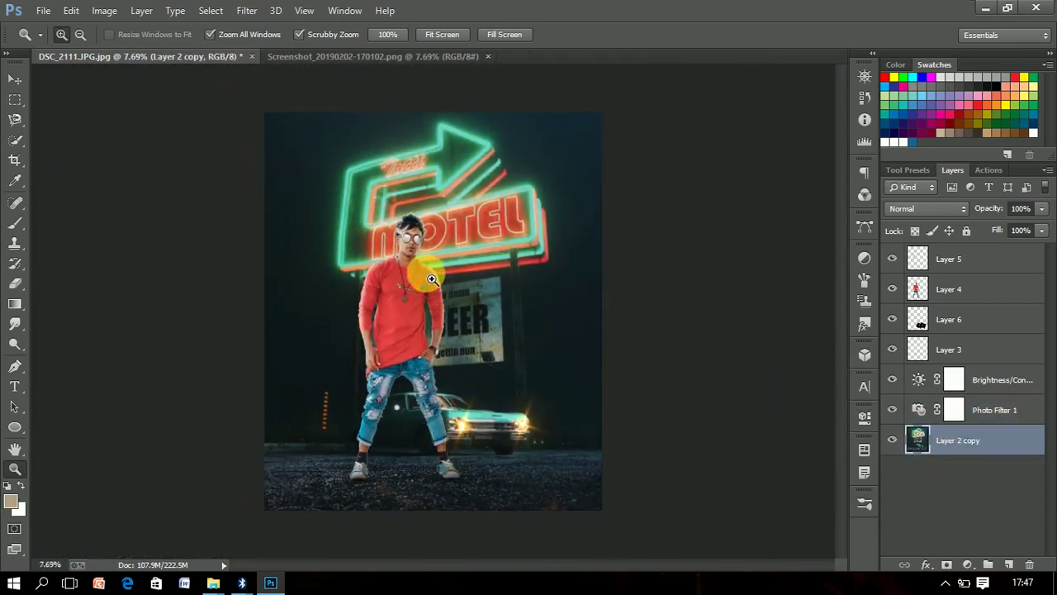
mouse_move(419, 264)
mouse_down()
mouse_move(472, 271)
mouse_move(424, 260)
mouse_move(421, 272)
mouse_move(477, 283)
mouse_move(514, 310)
mouse_up()
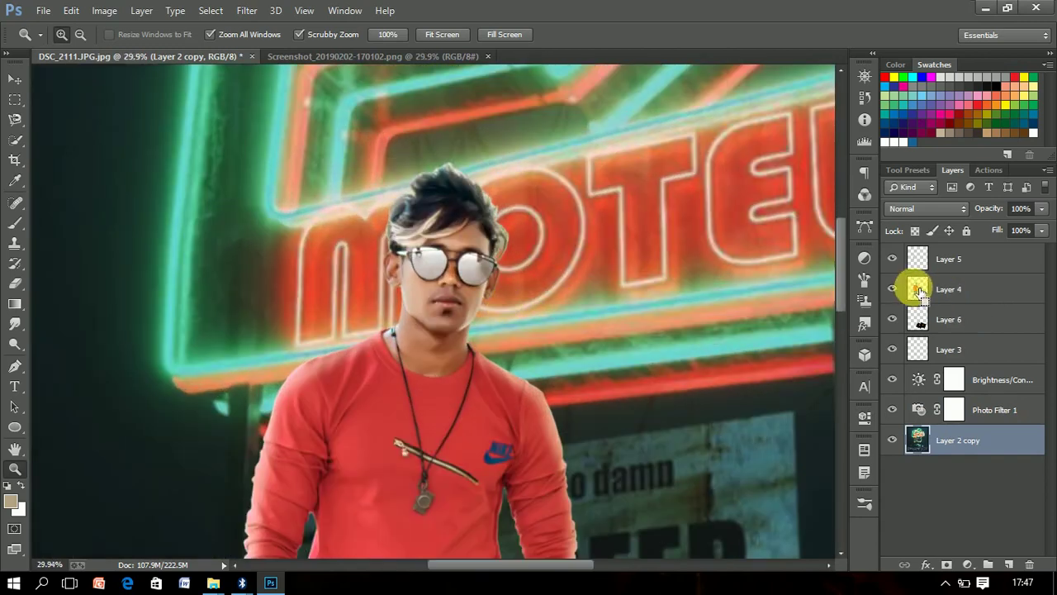
ctrl+click(917, 280)
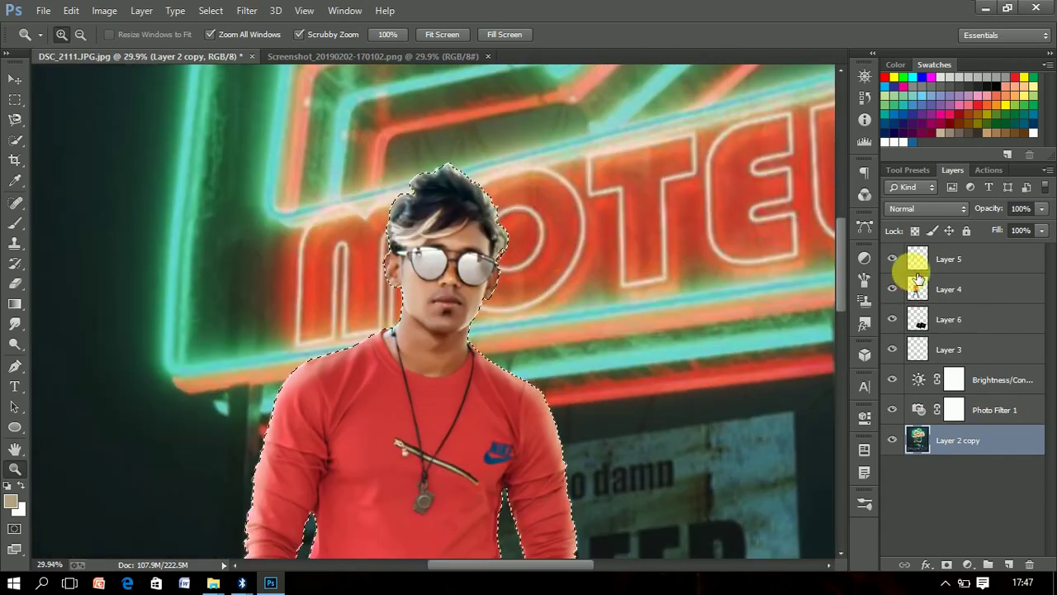
click(16, 334)
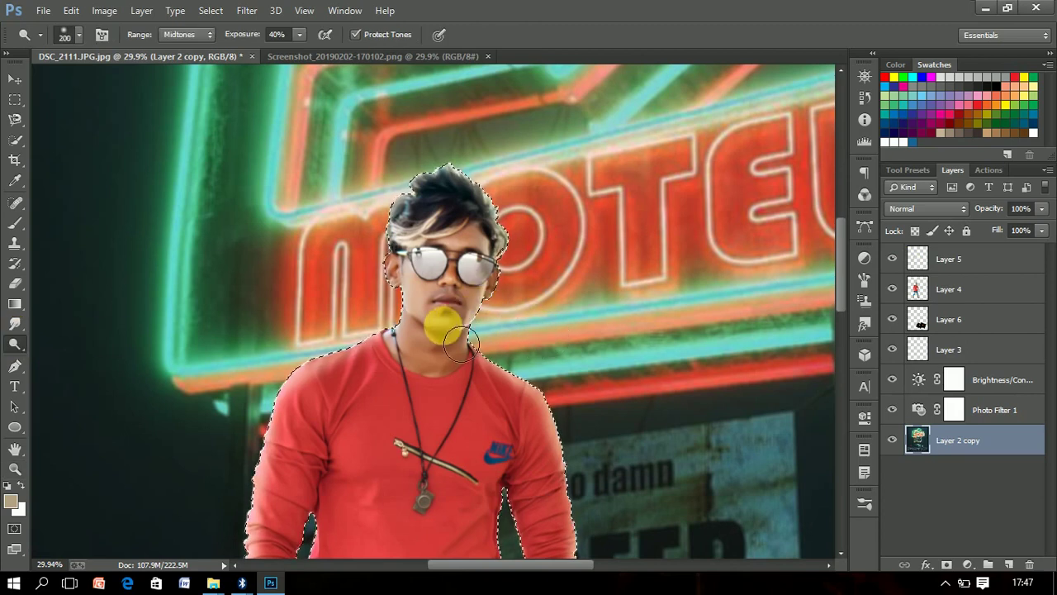
click(958, 296)
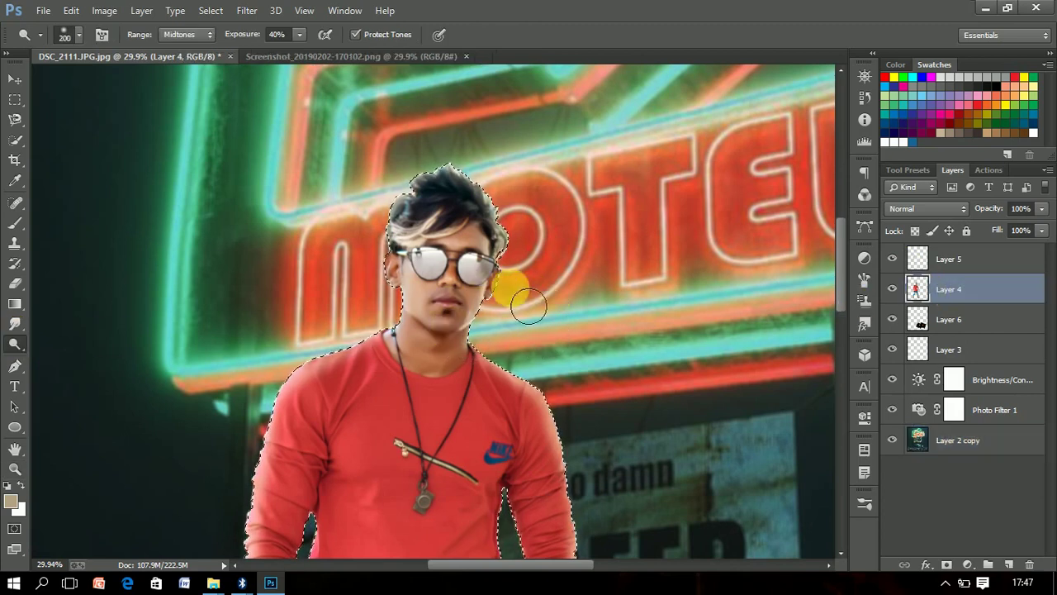
mouse_move(486, 309)
mouse_down()
mouse_move(470, 235)
mouse_move(495, 343)
mouse_up()
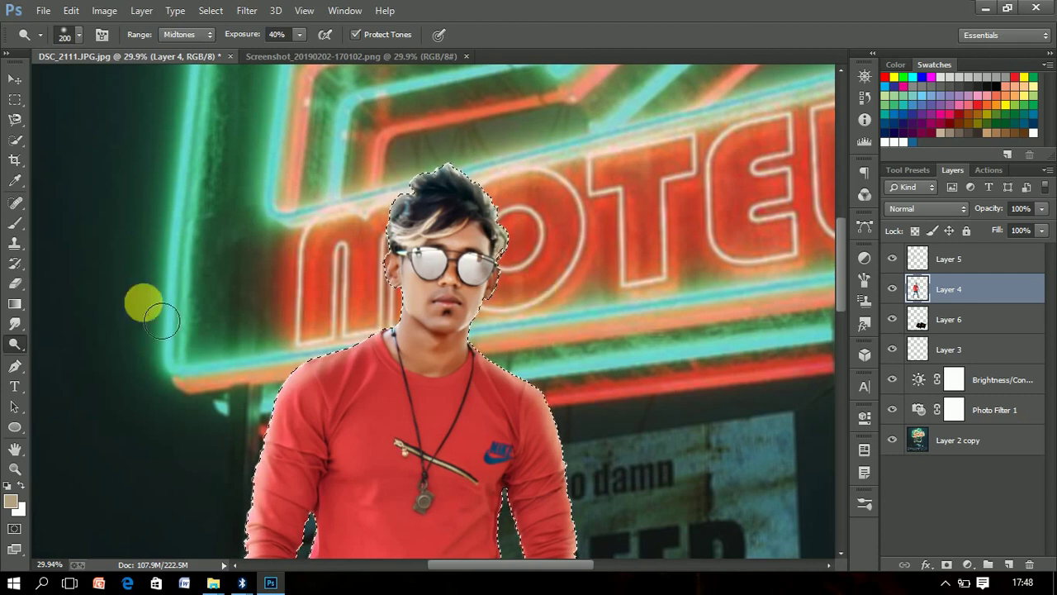
Zoom out to the full image and deselect the man's outline
click(15, 467)
key(ctrl+0)
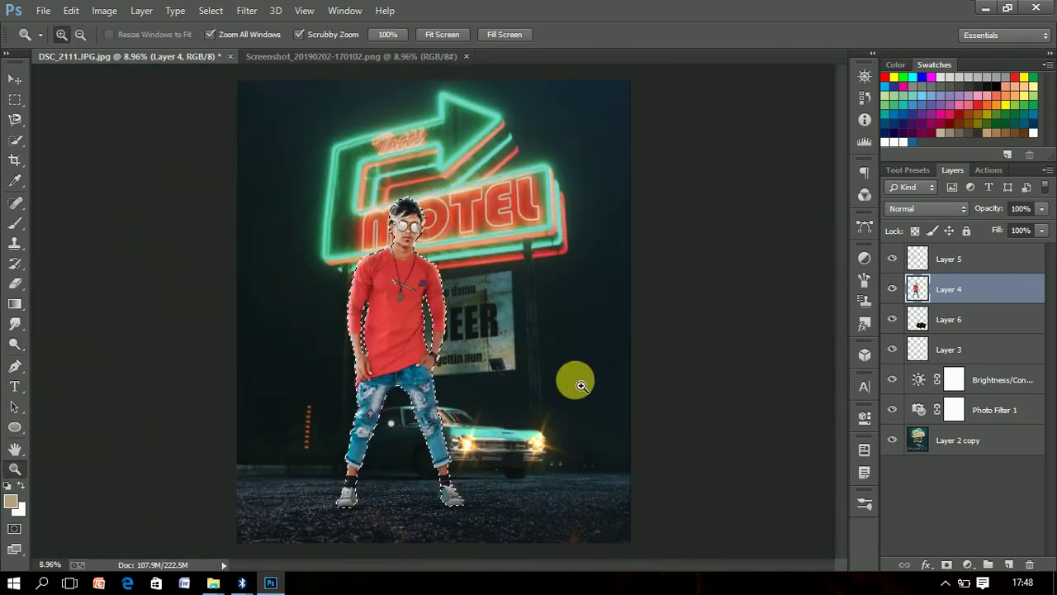
click(15, 138)
right_click(497, 199)
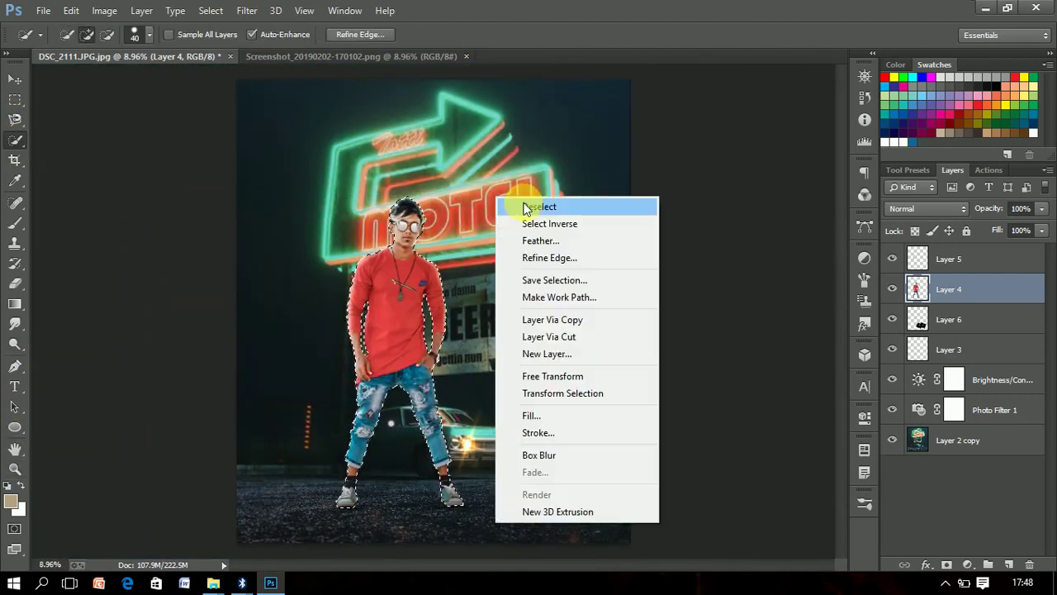
click(527, 208)
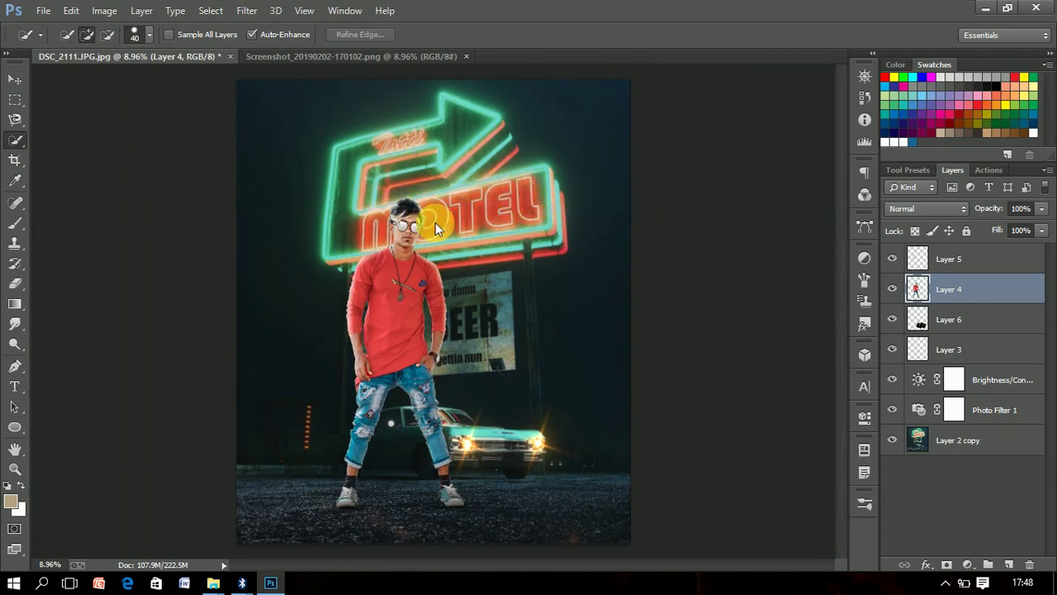
key(ctrl+o)
Open 193_Light_Effect.jpg from Desktop > Durga puja, located by searching 'e'
click(973, 547)
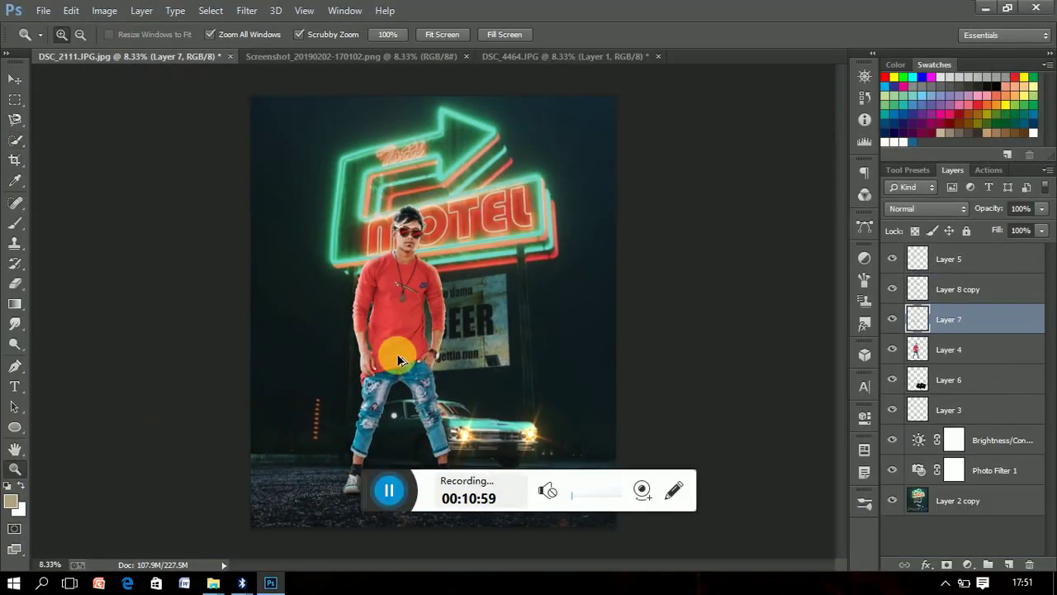
mouse_move(402, 303)
mouse_down()
mouse_move(437, 288)
mouse_move(359, 276)
mouse_up()
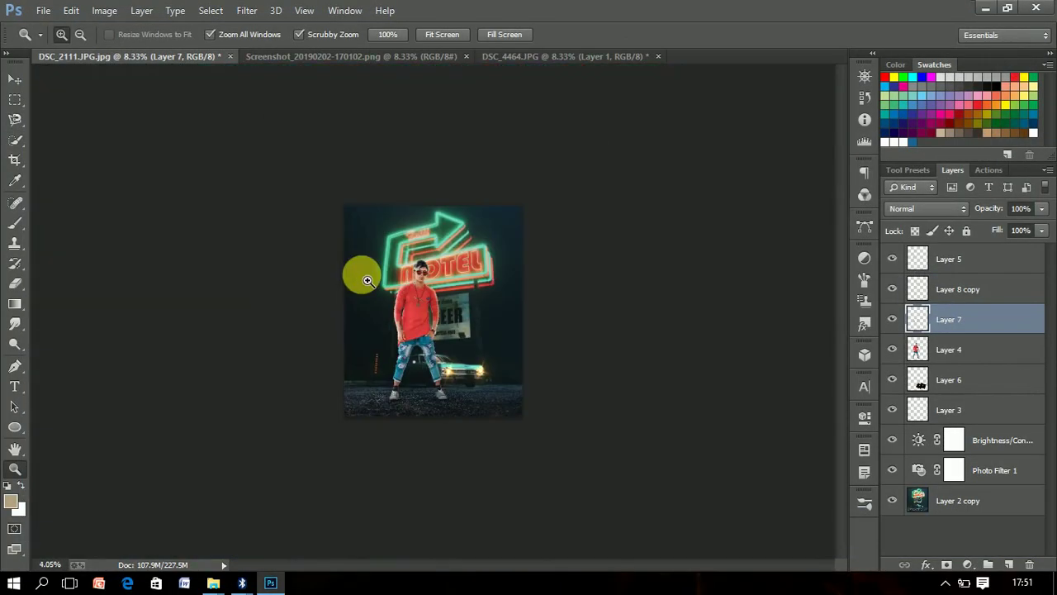
drag(438, 402, 475, 431)
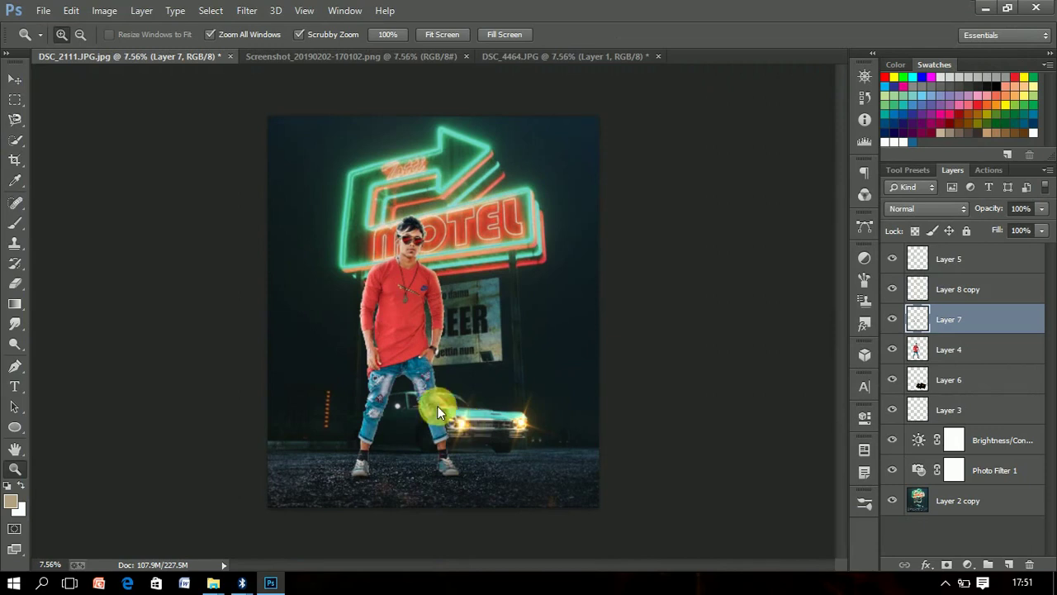
key(ctrl+o)
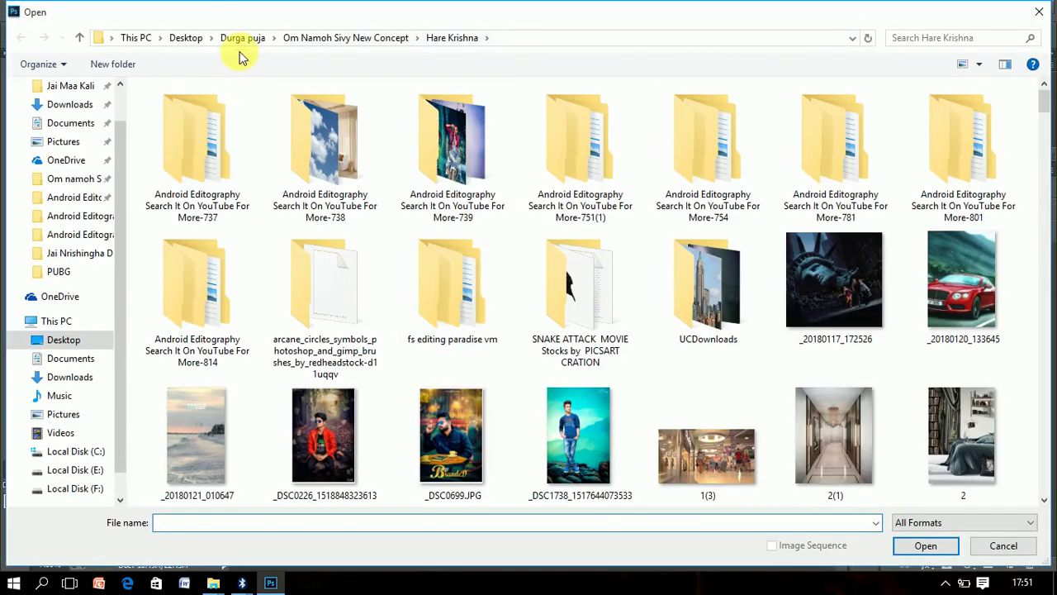
click(186, 38)
double_click(186, 124)
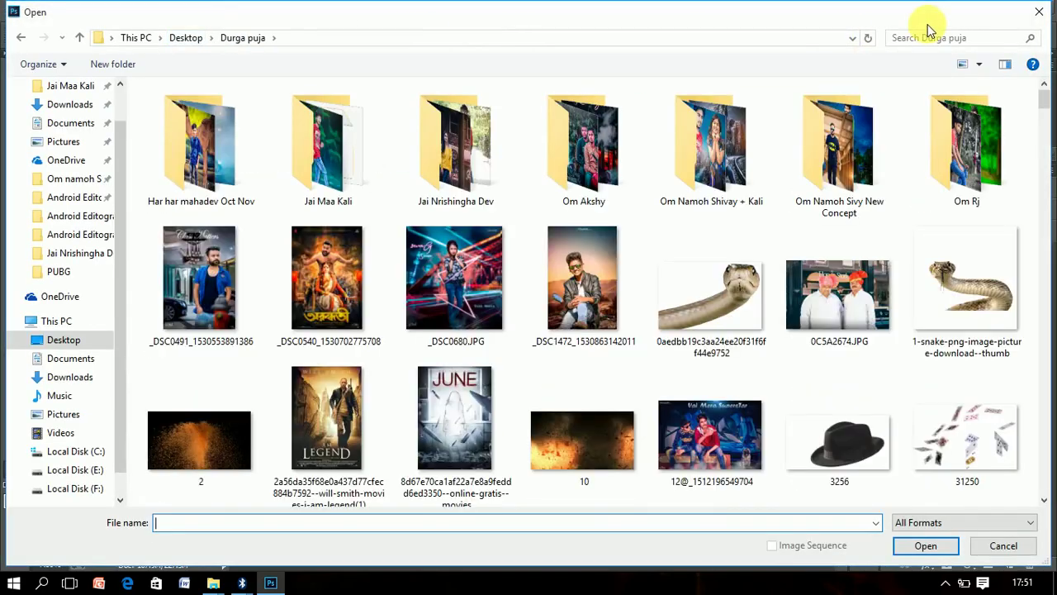
click(929, 37)
text(e)
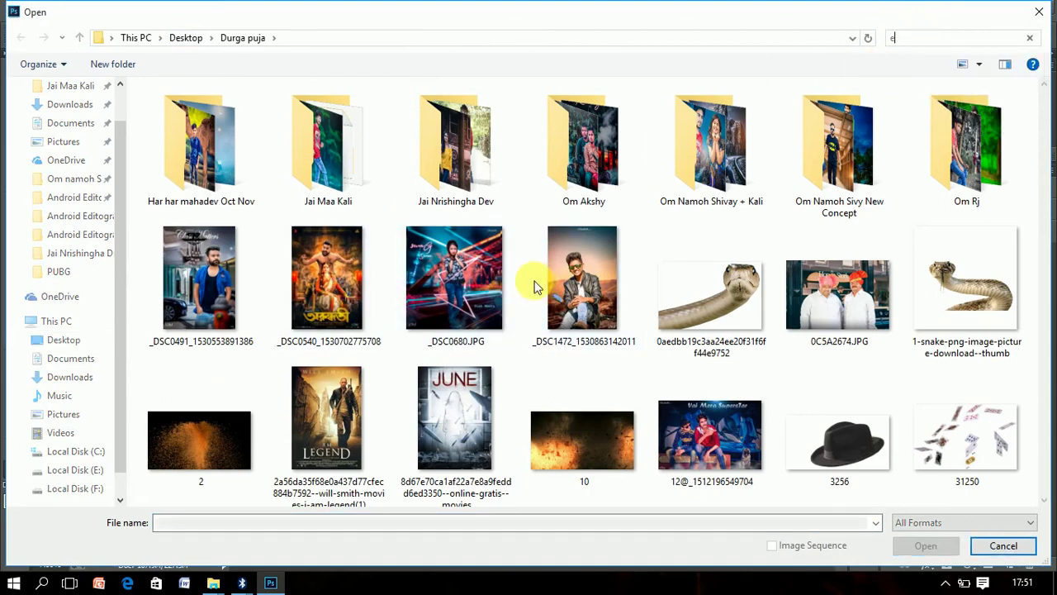
click(406, 313)
key(Down)
key(Down)
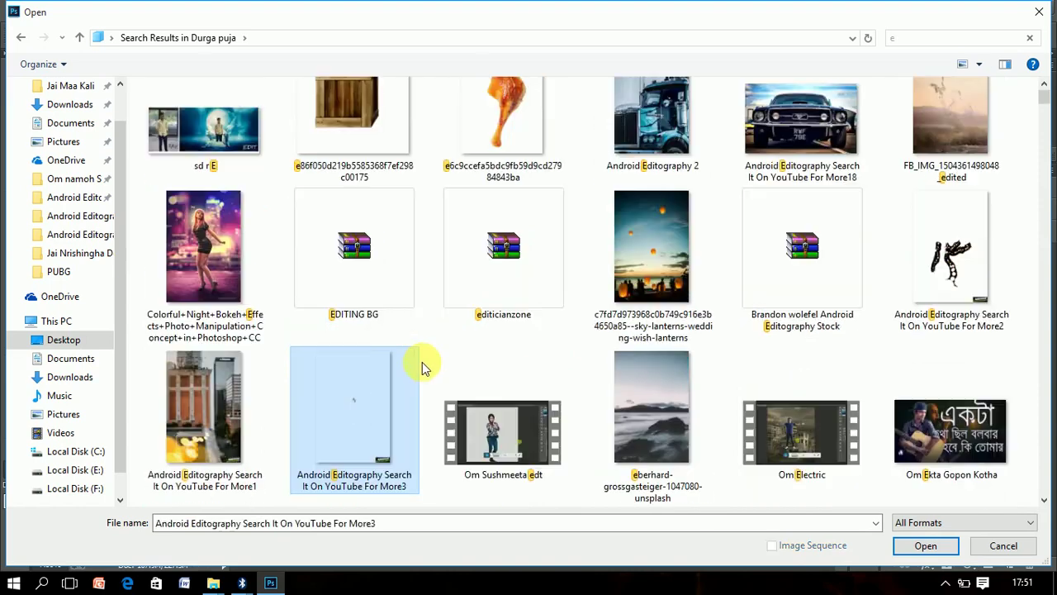
key(Down)
key(Down)
key(Down)
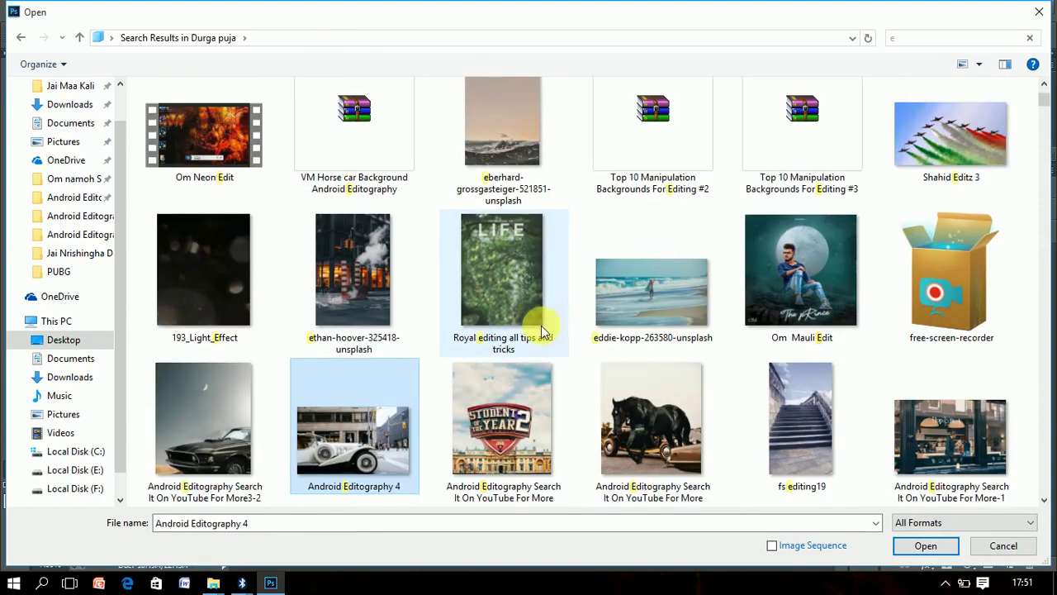
double_click(185, 279)
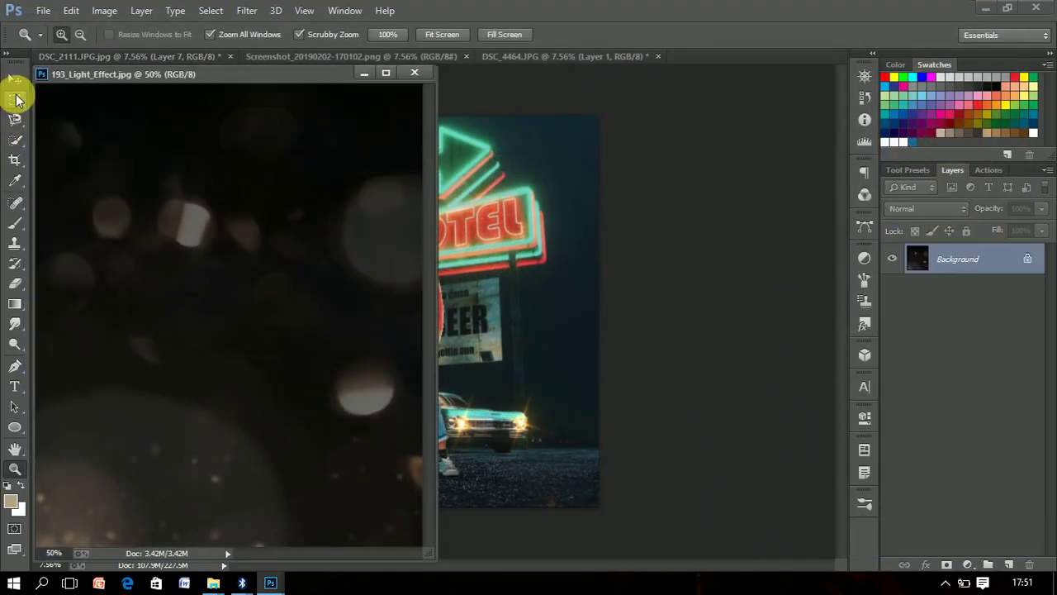
Bring the bokeh image into the motel document, enlarge it lower-left, and blend as Linear Dodge (Add)
click(15, 80)
drag(302, 253, 490, 255)
click(420, 76)
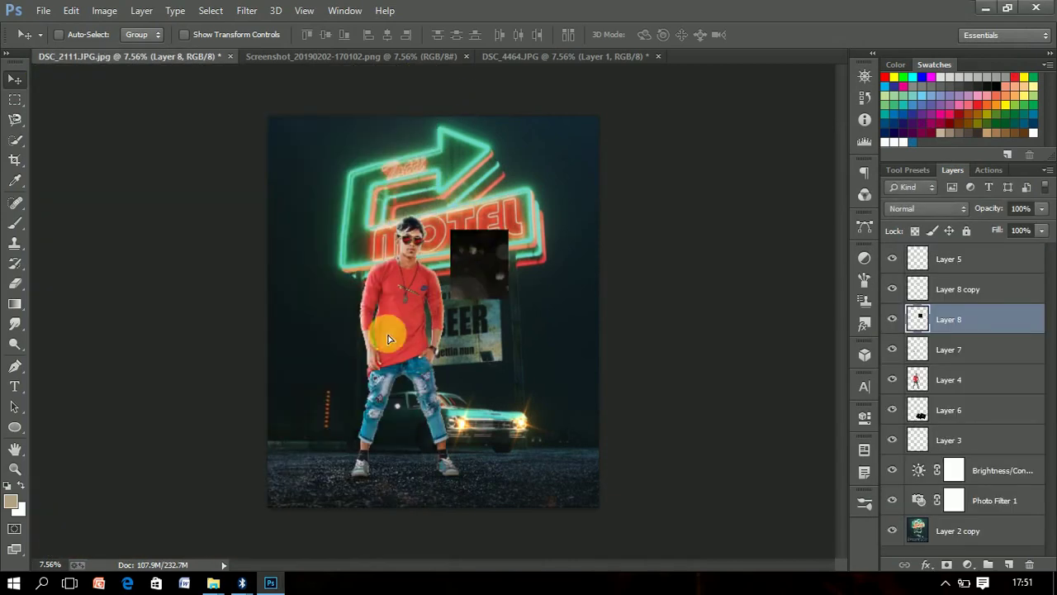
mouse_move(421, 366)
mouse_down()
mouse_move(306, 441)
mouse_move(310, 466)
mouse_move(350, 424)
mouse_up()
key(ctrl+t)
drag(299, 466, 320, 444)
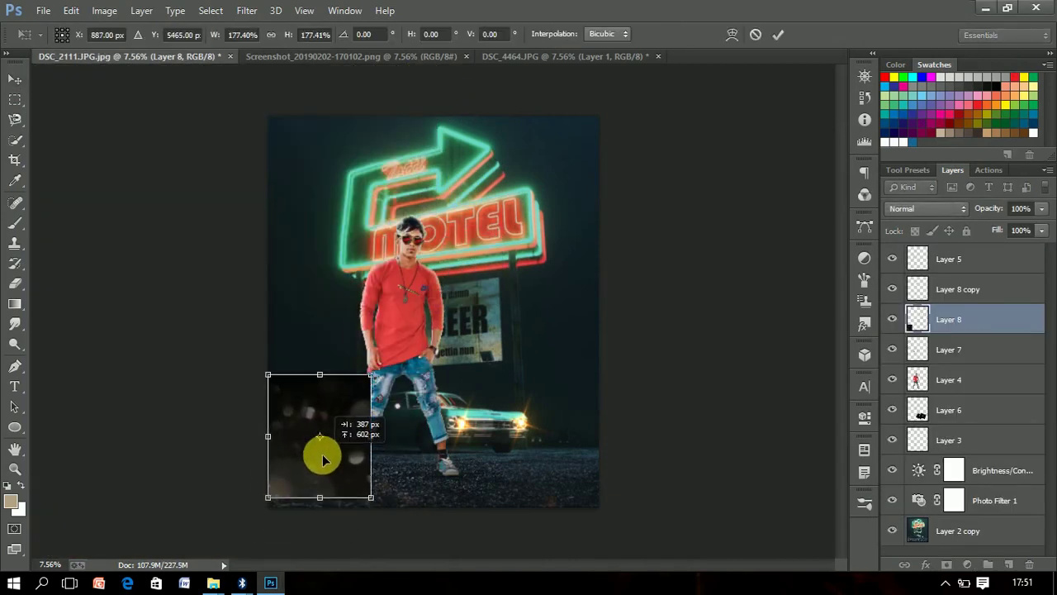
key(Return)
click(927, 208)
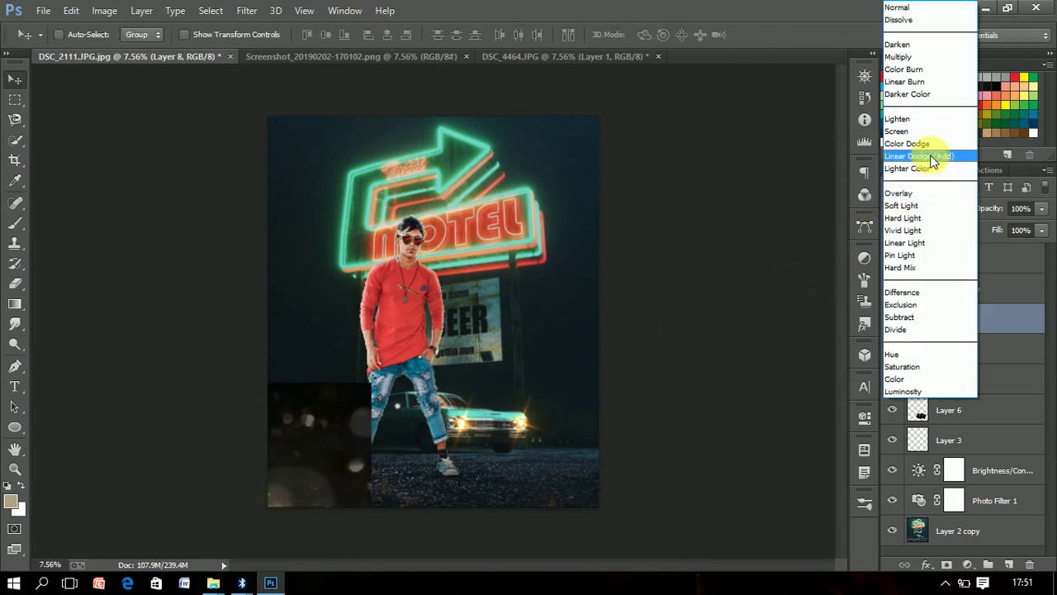
click(934, 156)
Shift and rotate the light into the lower-left corner, then raise its contrast toward 98
drag(335, 425, 312, 449)
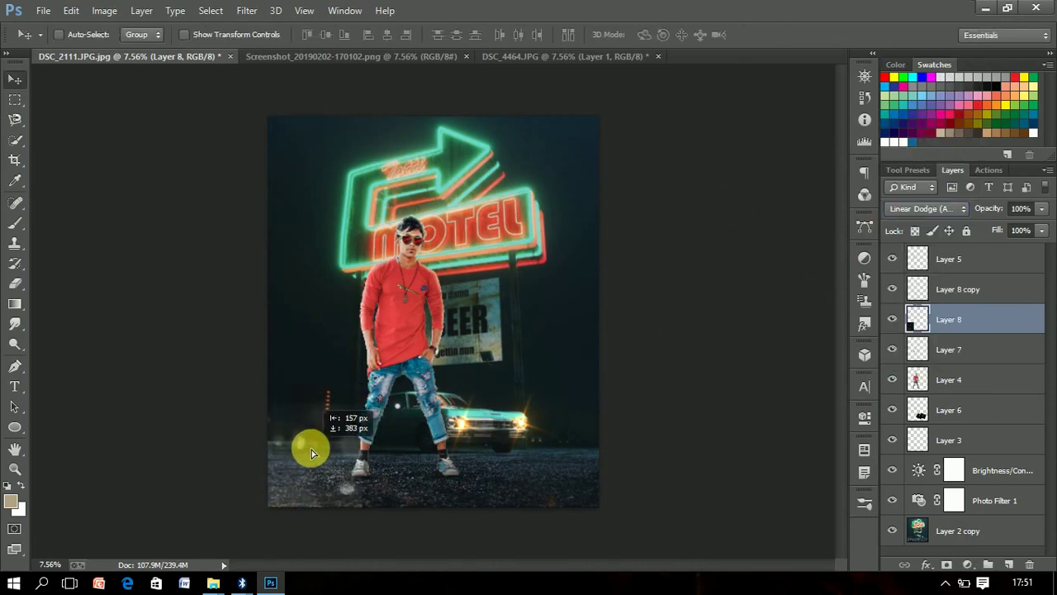
key(ctrl+t)
mouse_move(413, 378)
mouse_down()
mouse_move(375, 425)
mouse_move(306, 455)
mouse_move(307, 421)
mouse_up()
key(Return)
click(99, 10)
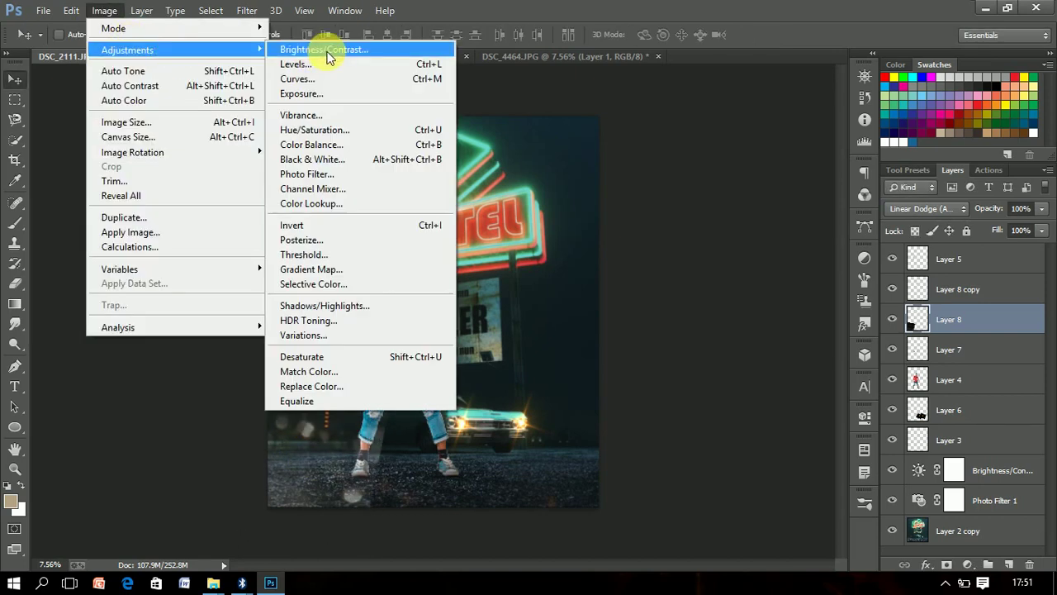
click(325, 44)
drag(923, 208, 960, 209)
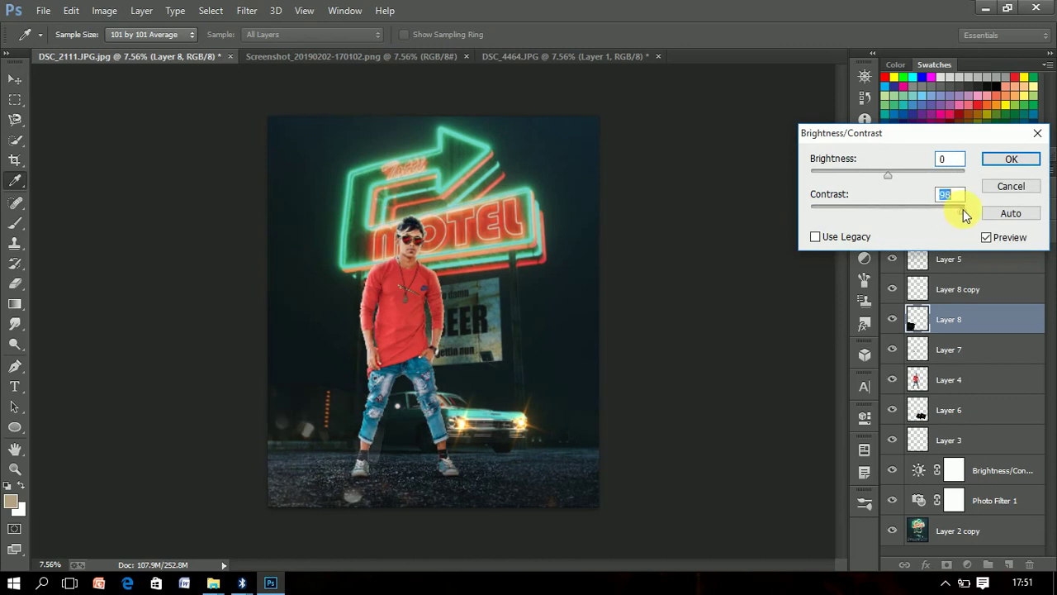
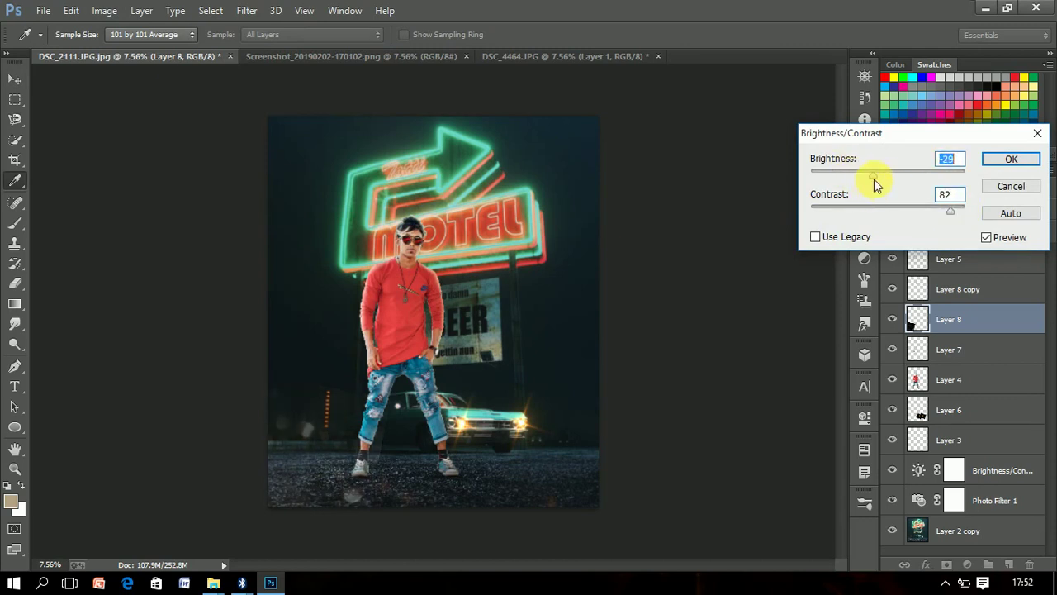
Accept the brightness/contrast change, erase the light spots by the man's feet, and duplicate Layer 8
key(Return)
click(15, 284)
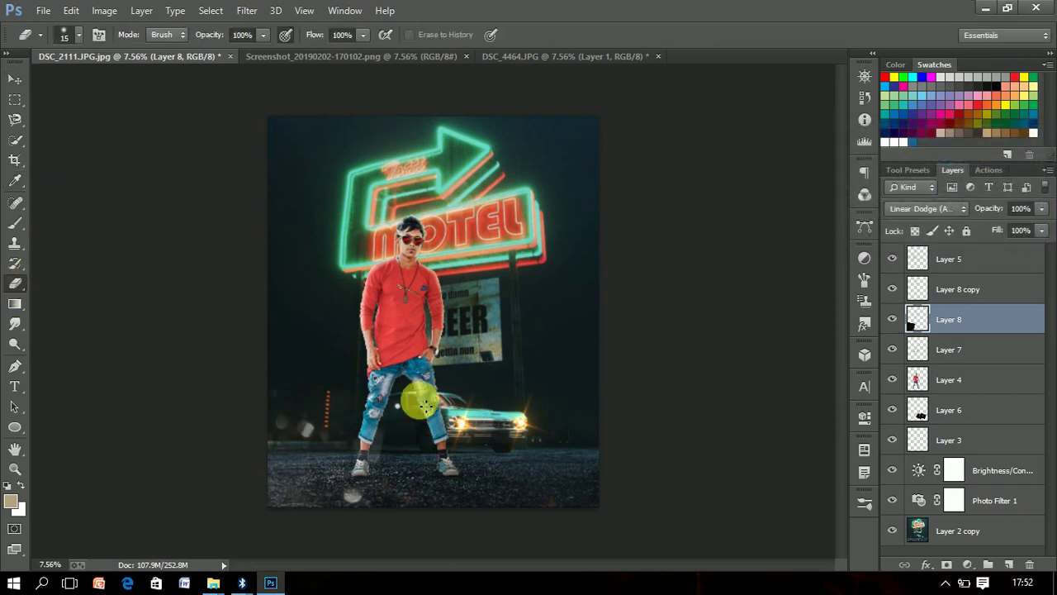
key(bracketright)
key(bracketright)
key(bracketright)
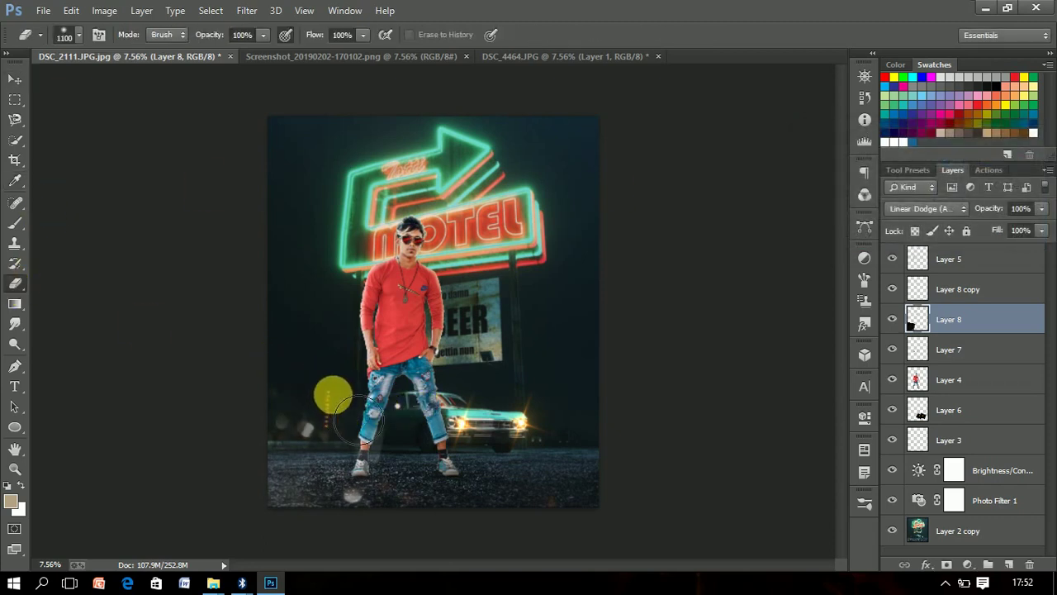
mouse_move(389, 474)
mouse_down()
mouse_move(350, 490)
mouse_move(315, 476)
mouse_move(482, 383)
mouse_up()
key(ctrl+j)
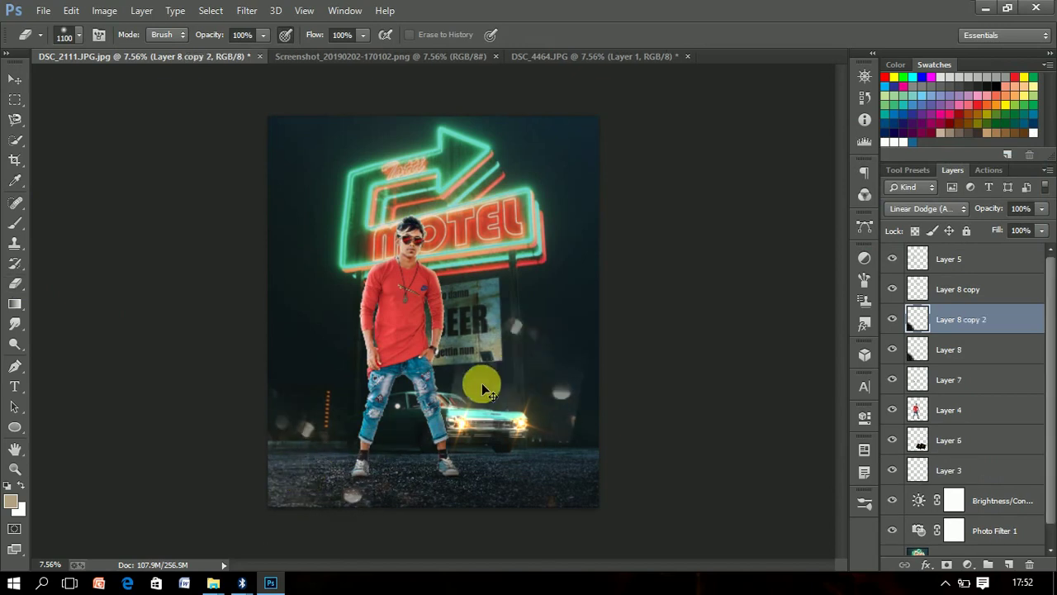
Flip the copied bokeh horizontally, enlarge and rotate it, and move it down-right
key(ctrl+t)
right_click(489, 385)
click(528, 360)
drag(548, 397, 578, 518)
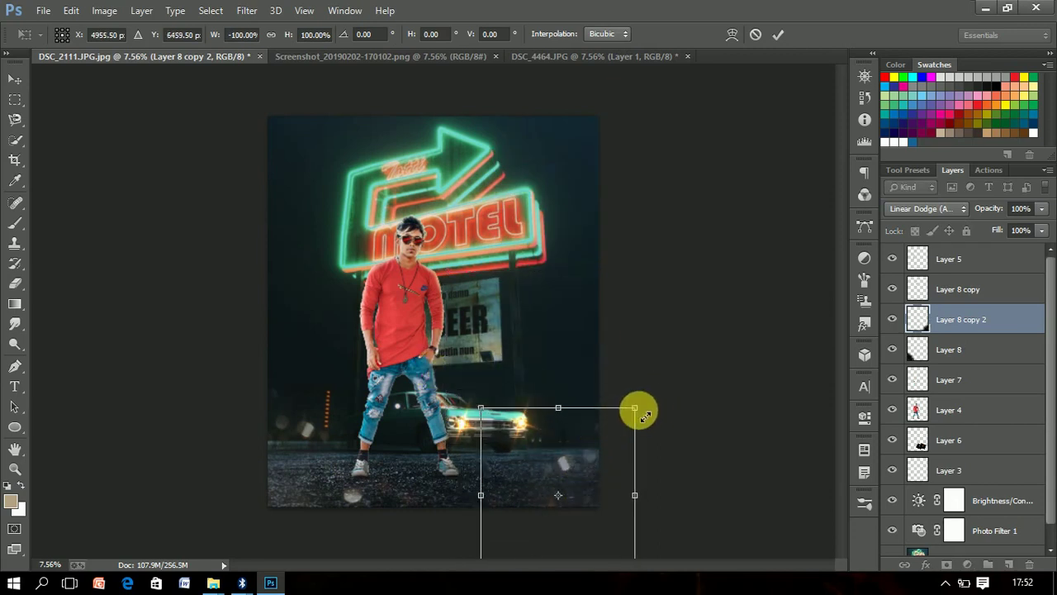
drag(637, 410, 684, 353)
drag(552, 479, 576, 514)
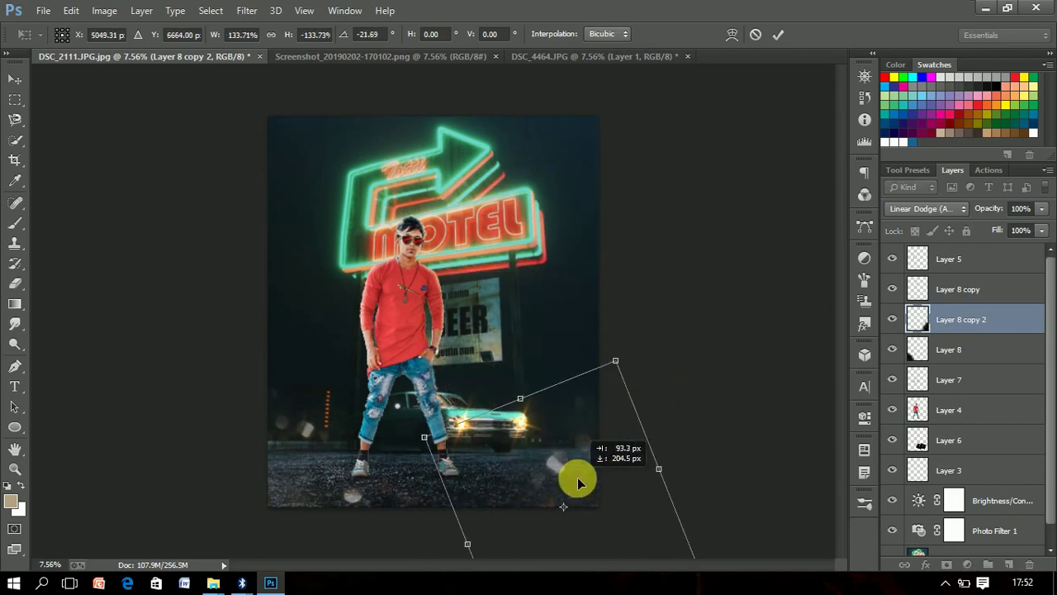
key(Escape)
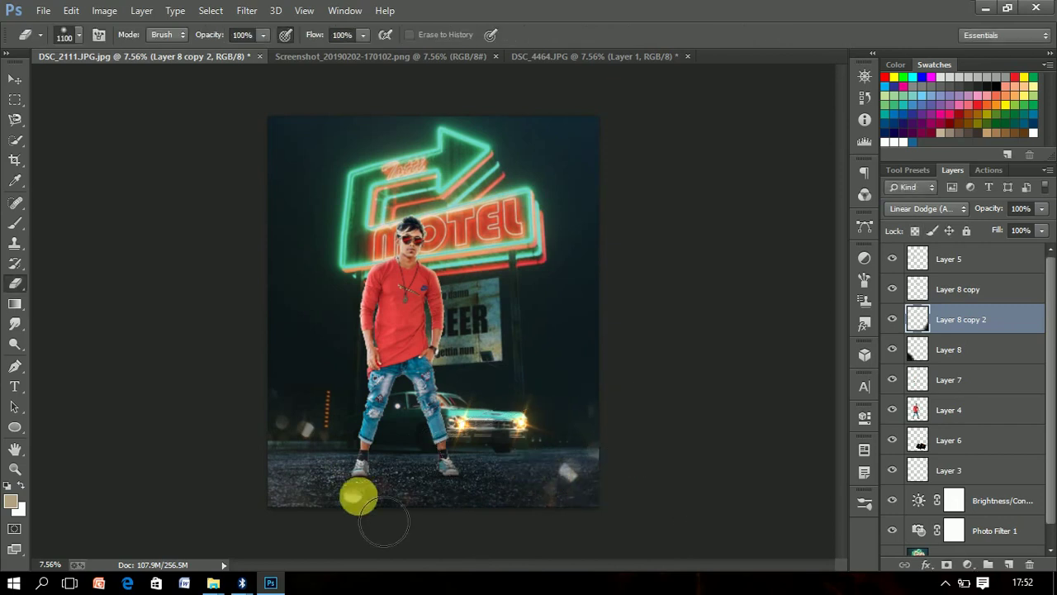
Delete the original Layer 8
click(958, 350)
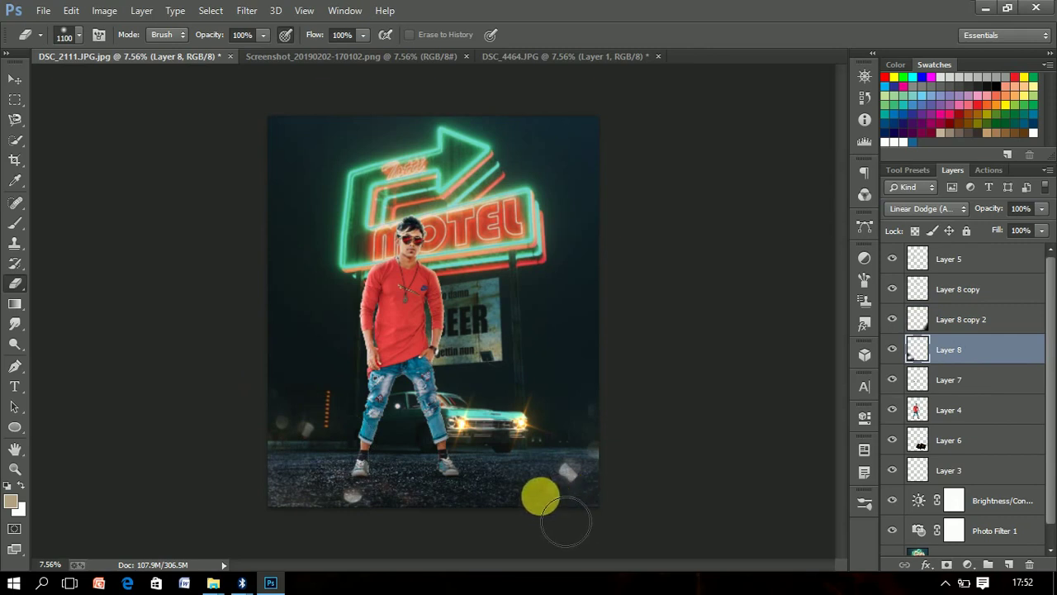
key(Delete)
key(ctrl+z)
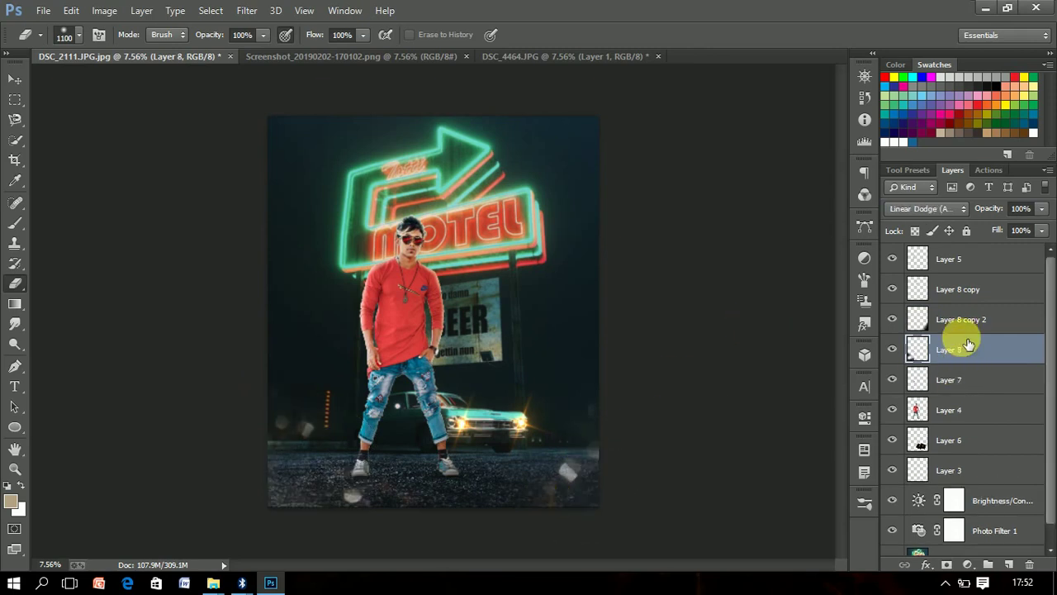
key(Delete)
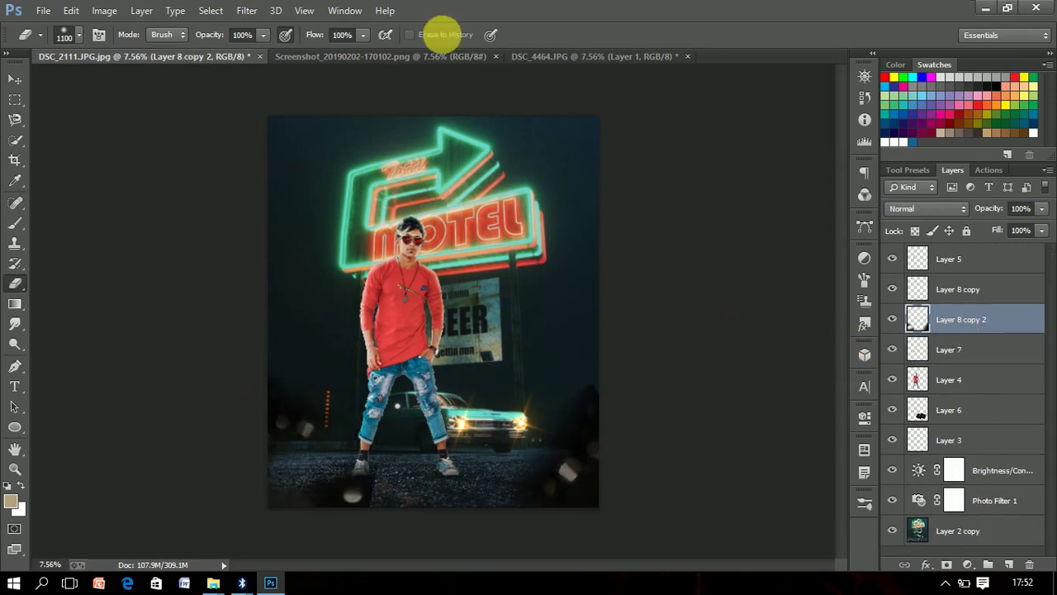
Set Layer 8 copy 2 blending to Linear Dodge (Add) and undo an extra duplicate
click(914, 208)
click(926, 259)
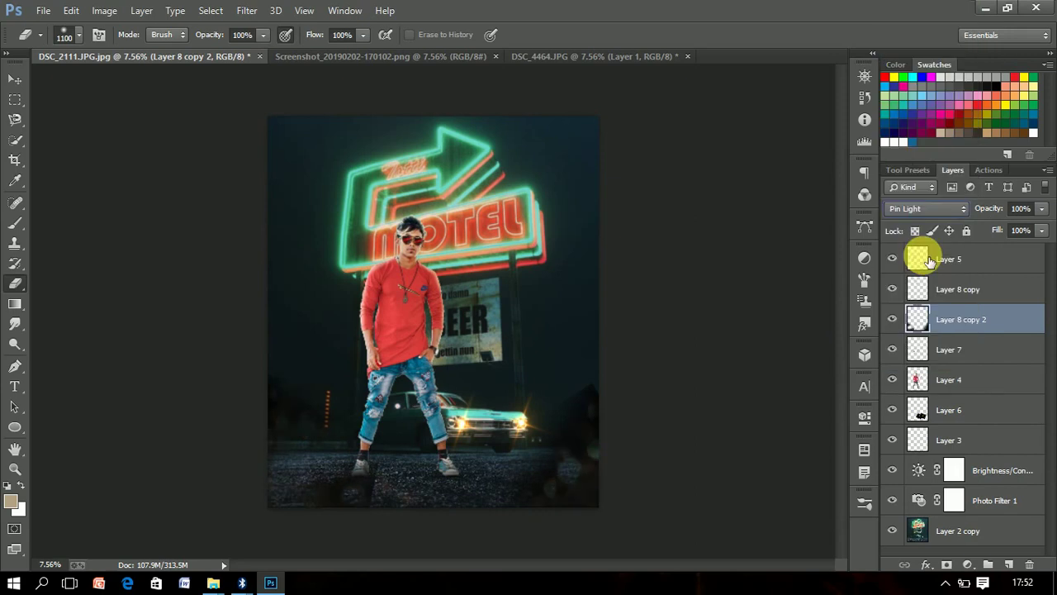
key(Up)
key(Up)
key(Up)
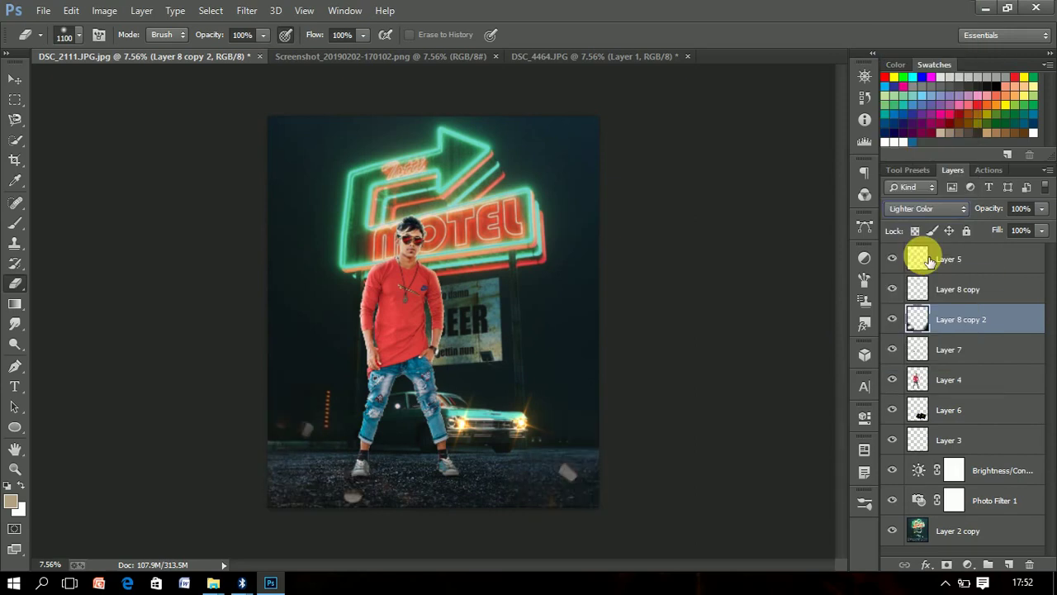
key(Up)
key(Up)
key(Down)
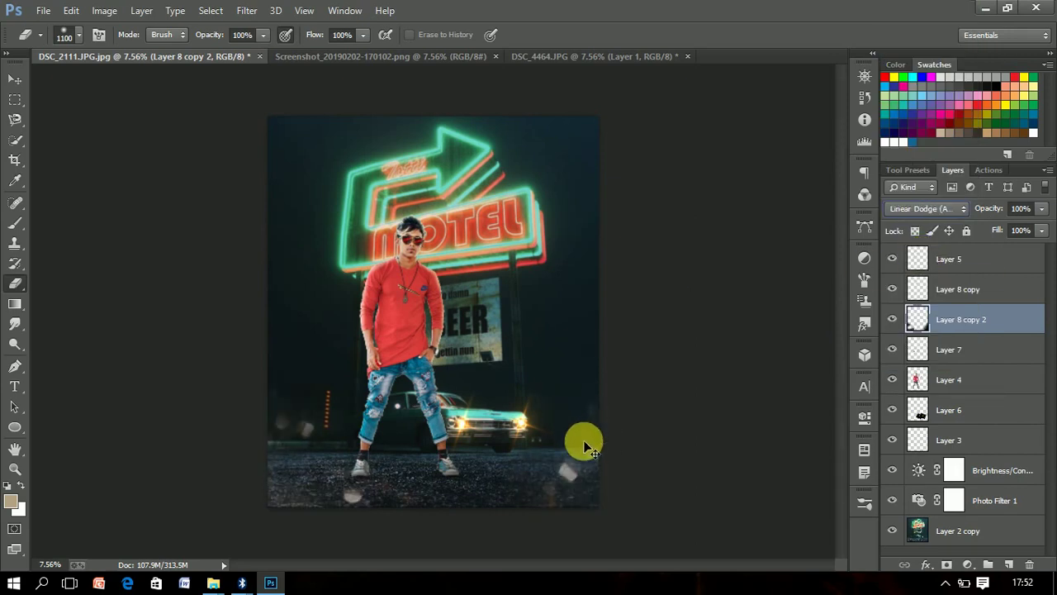
key(ctrl+j)
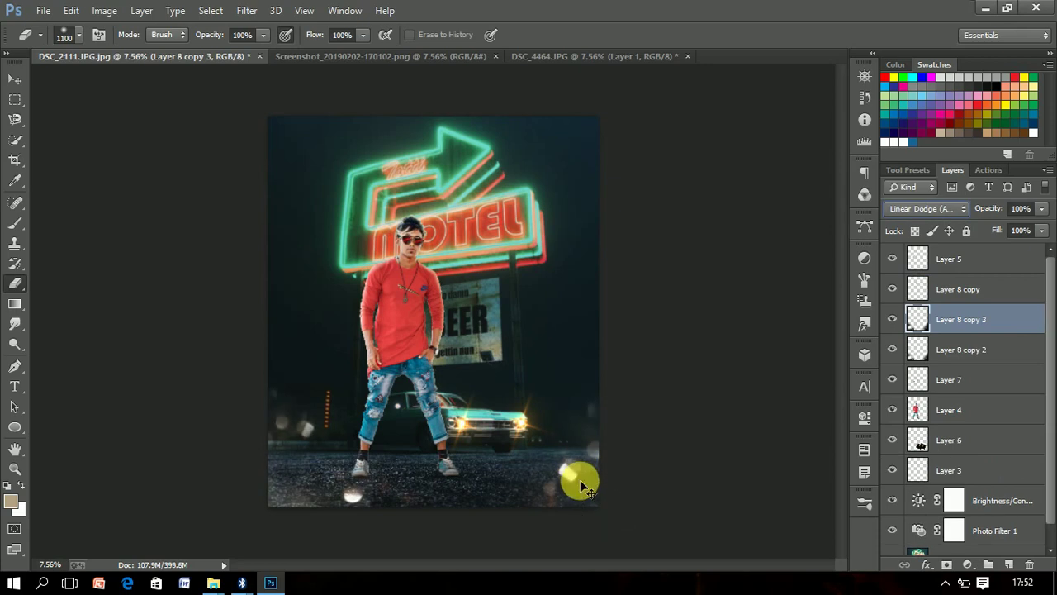
key(ctrl+z)
Copy a marquee of bokeh to a new layer, rotate and enlarge it, then discard that layer
click(14, 97)
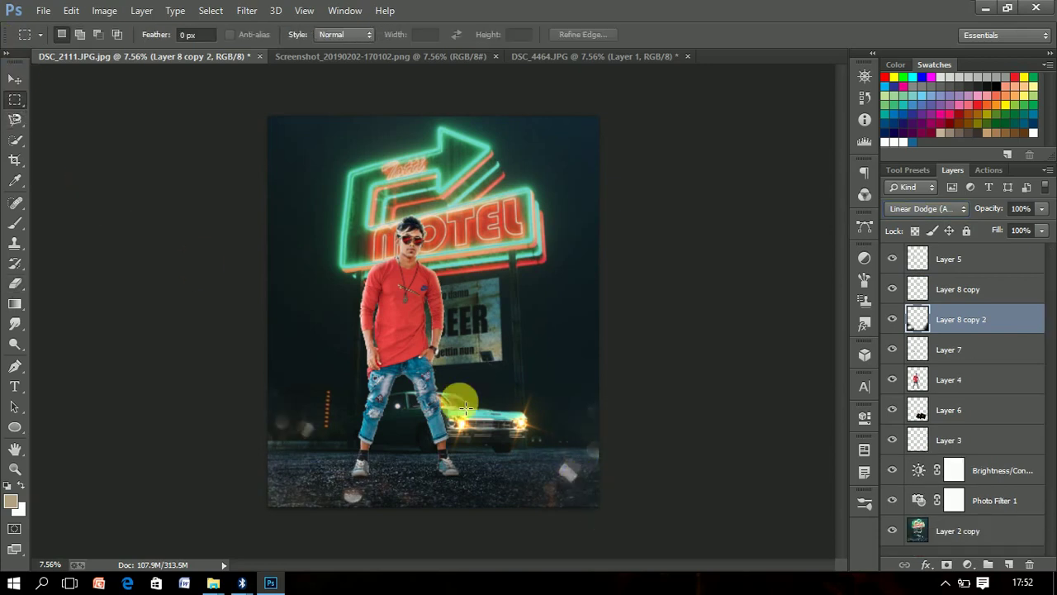
mouse_move(504, 342)
mouse_down()
mouse_move(598, 467)
mouse_move(557, 139)
mouse_move(554, 217)
mouse_up()
key(ctrl+j)
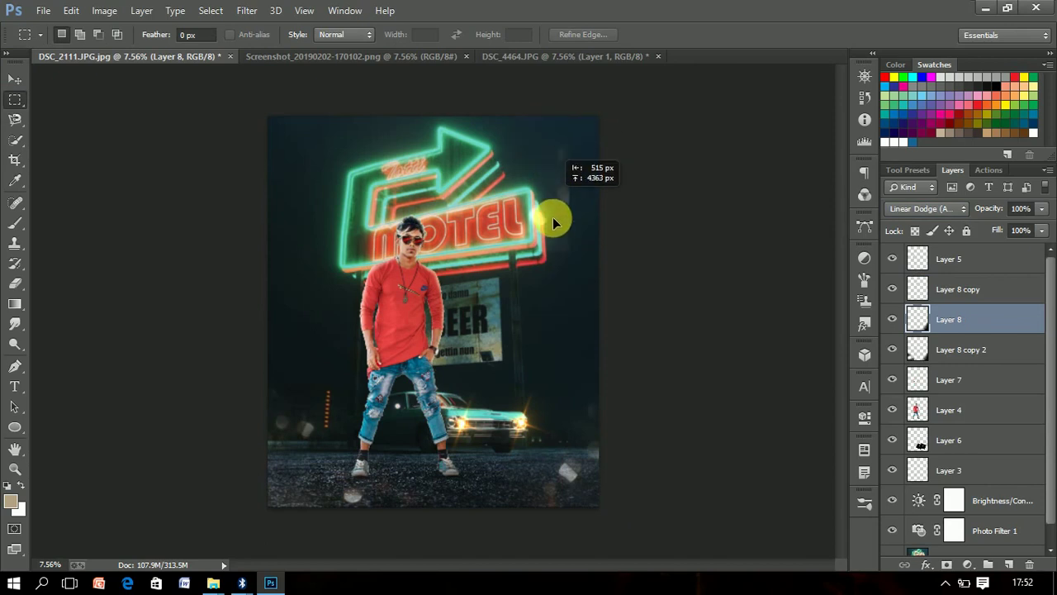
key(ctrl+t)
mouse_move(698, 248)
mouse_down()
mouse_move(702, 265)
mouse_move(520, 173)
mouse_up()
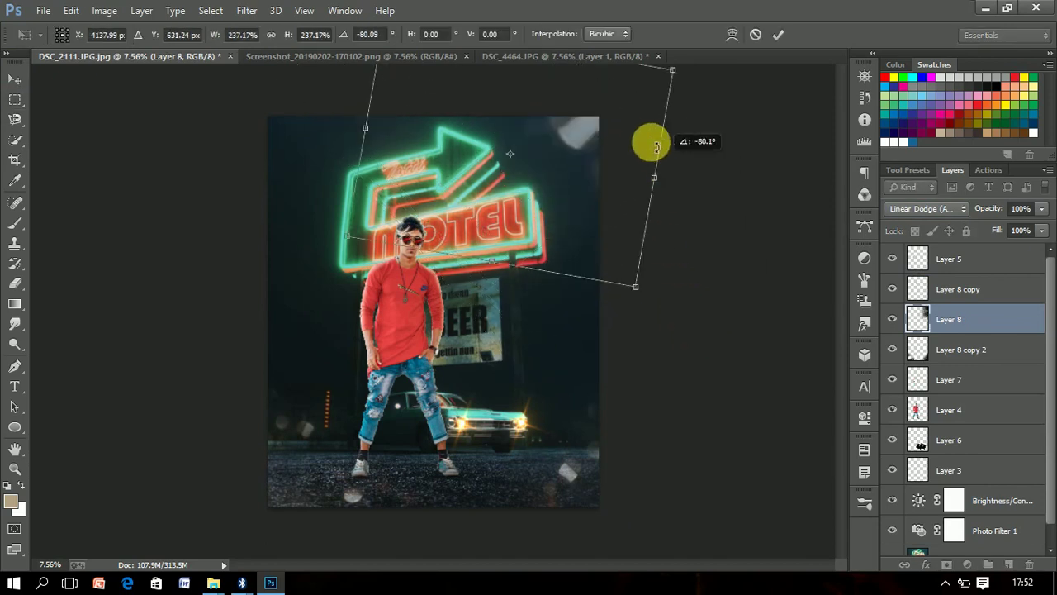
mouse_move(696, 334)
mouse_down()
mouse_move(546, 183)
mouse_move(433, 146)
mouse_move(495, 147)
mouse_move(544, 238)
mouse_move(601, 255)
mouse_move(712, 204)
mouse_up()
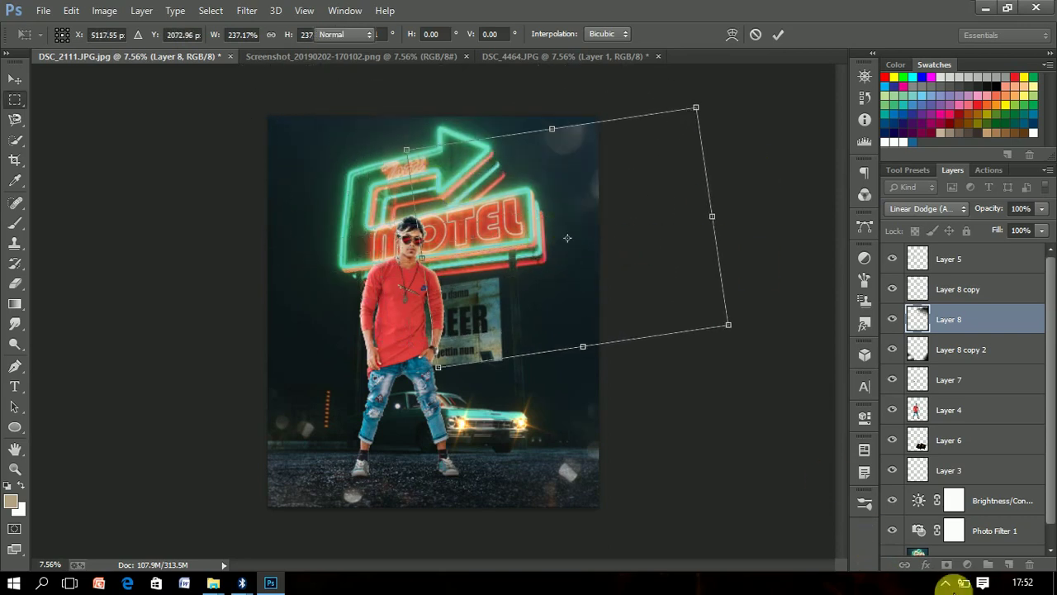
key(Return)
click(1029, 564)
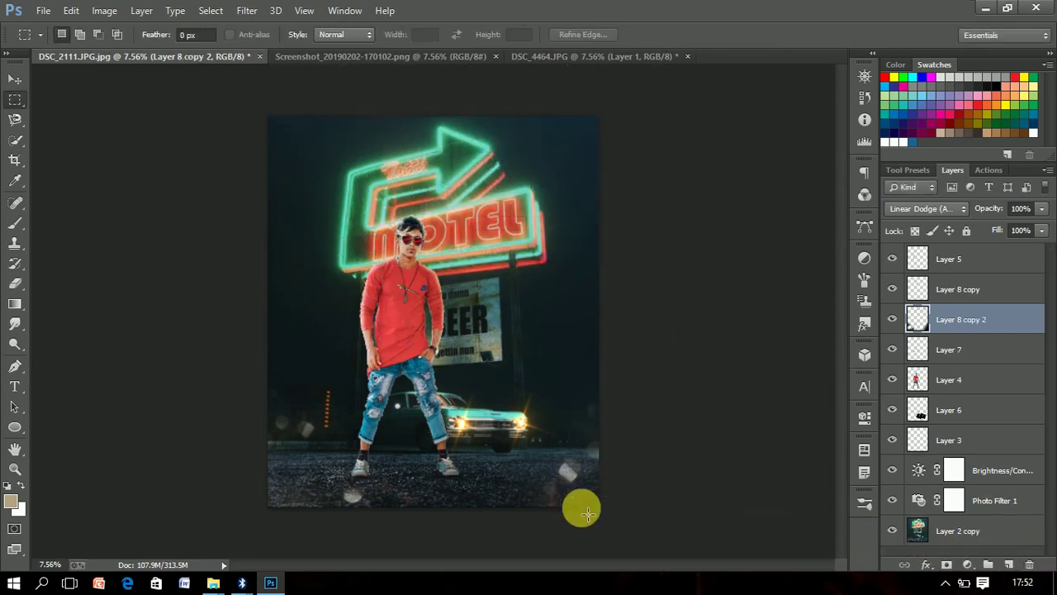
Clear the bokeh in the lower-right corner beside the car, deselect, and zoom into the lower image
drag(517, 377, 648, 544)
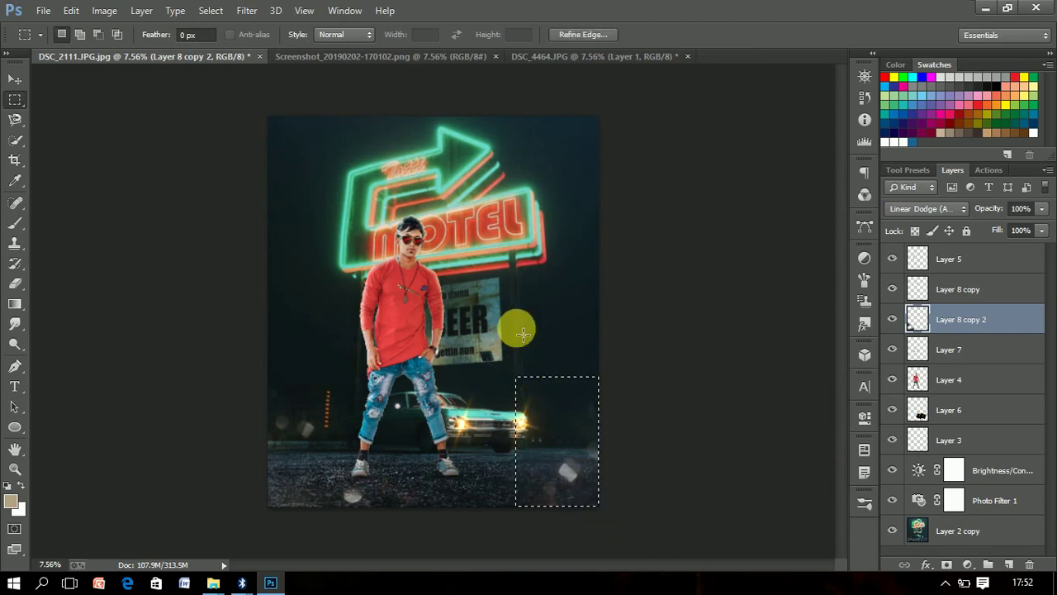
right_click(512, 297)
click(548, 255)
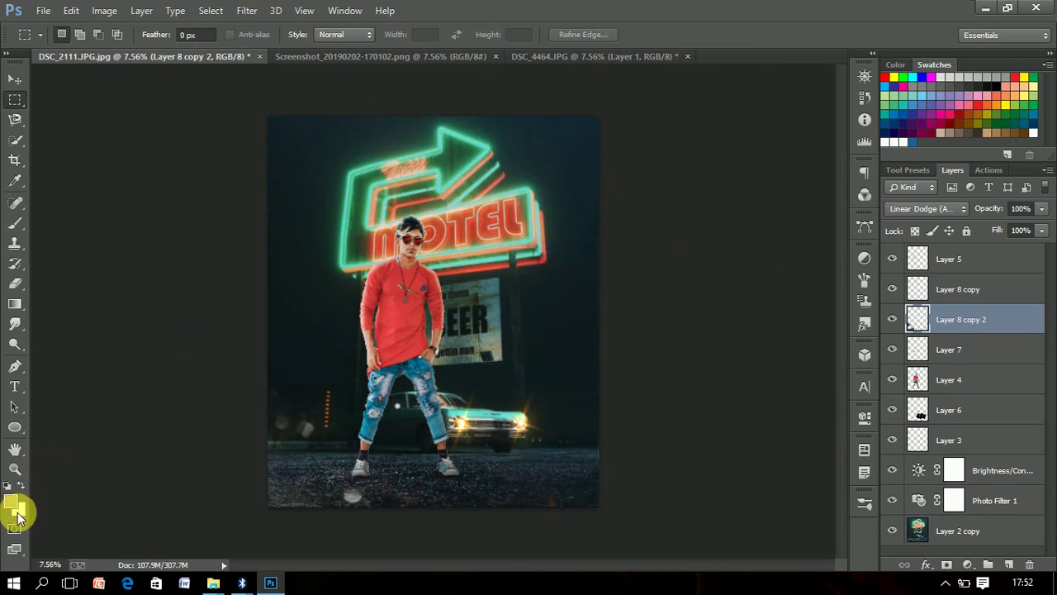
click(15, 468)
click(350, 505)
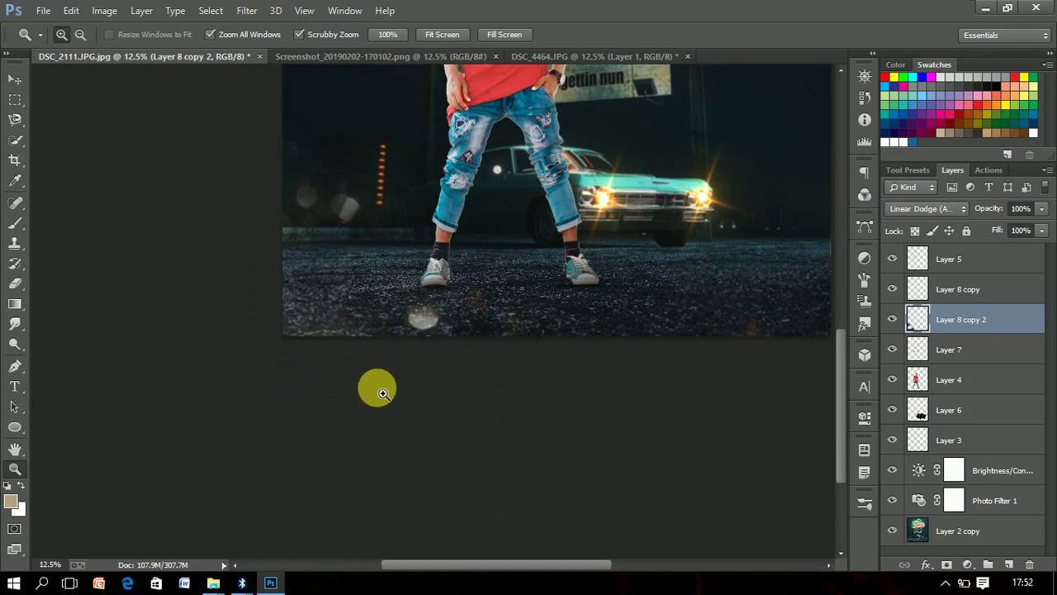
Smudge spiky hair strands upward on the man's Layer 4, then undo the strokes
mouse_move(587, 302)
mouse_down()
mouse_move(437, 298)
mouse_move(498, 340)
mouse_move(448, 323)
mouse_move(423, 226)
mouse_move(591, 322)
mouse_move(432, 371)
mouse_move(342, 415)
mouse_move(225, 416)
mouse_up()
click(967, 370)
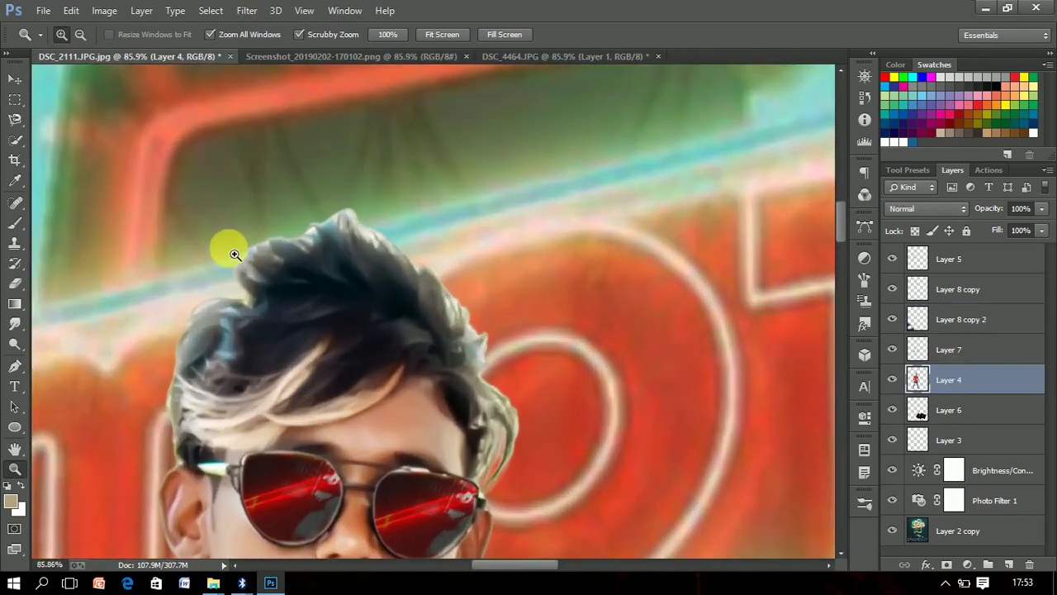
click(16, 322)
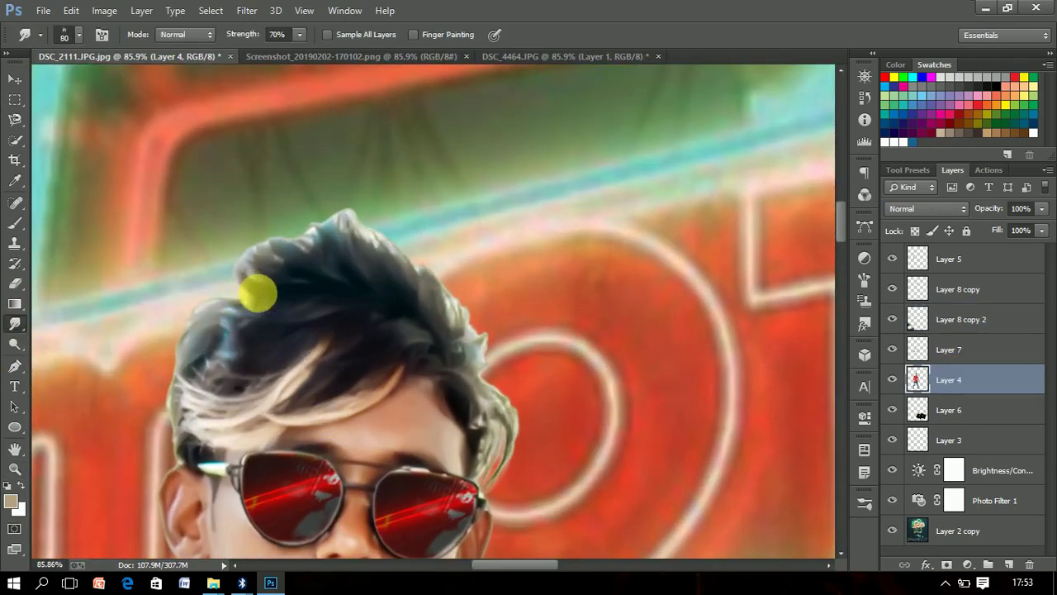
drag(290, 283, 283, 181)
mouse_move(298, 264)
mouse_down()
mouse_move(252, 193)
mouse_move(264, 203)
mouse_up()
key(ctrl+alt+z)
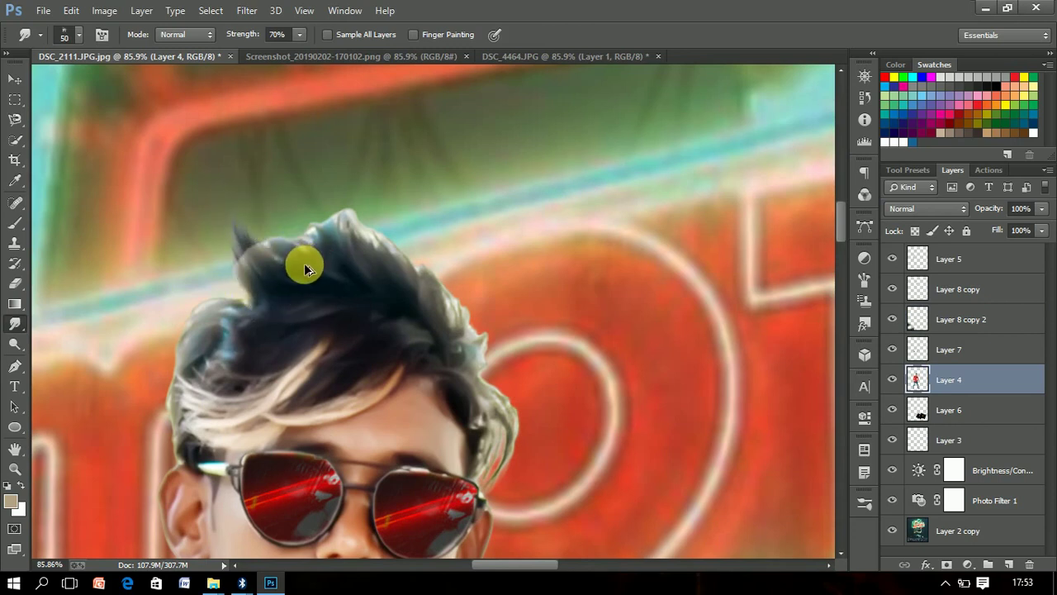
key(ctrl+alt+z)
key(ctrl+alt+z)
key(alt+bracketright)
key(alt+bracketright)
Zoom out to fit the whole motel image and bring up the file-open window
click(15, 468)
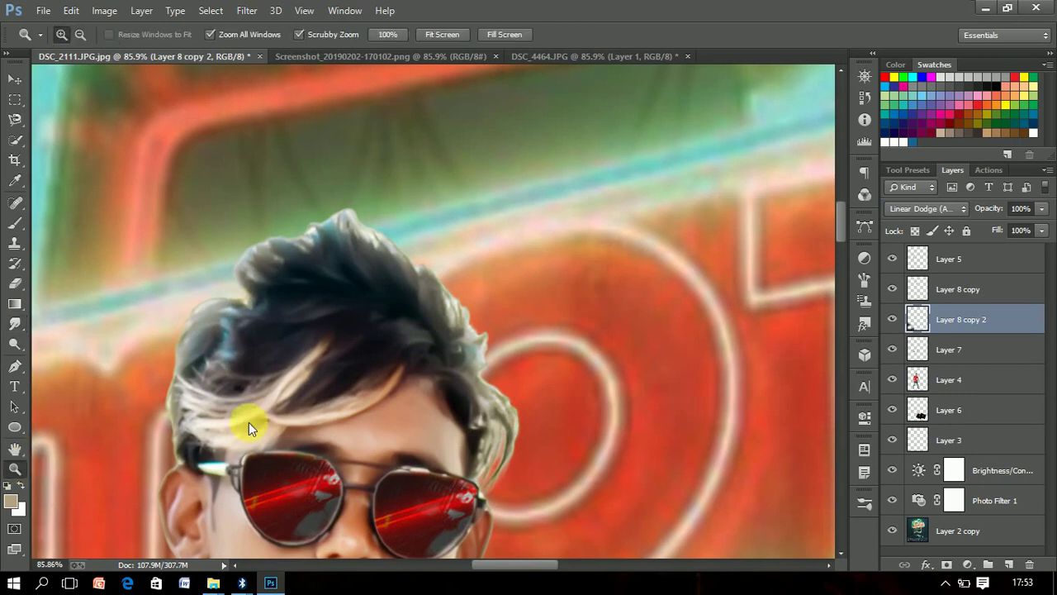
drag(248, 422, 226, 328)
drag(400, 419, 423, 398)
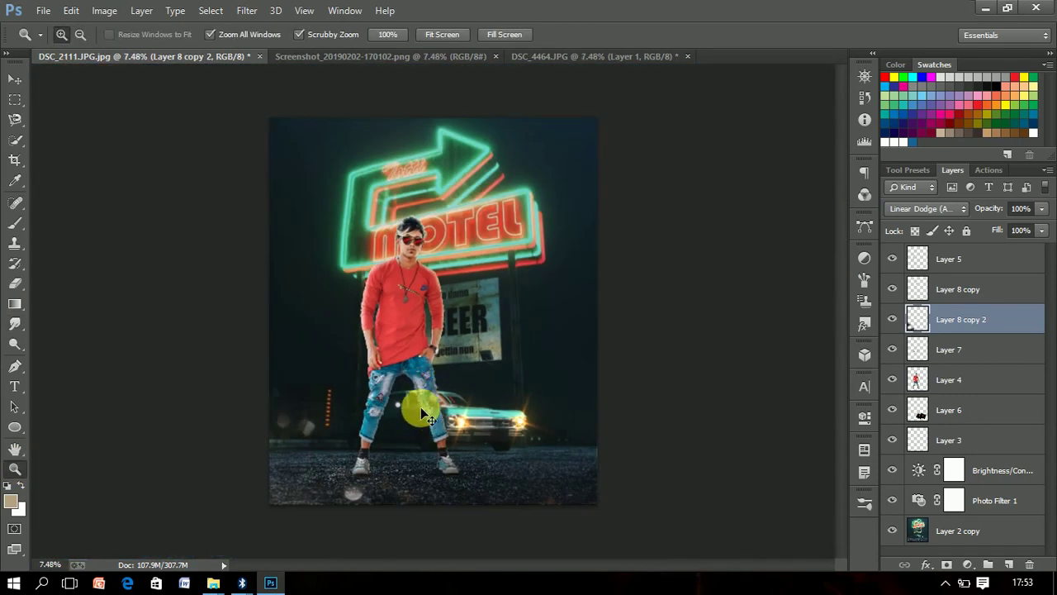
key(ctrl+o)
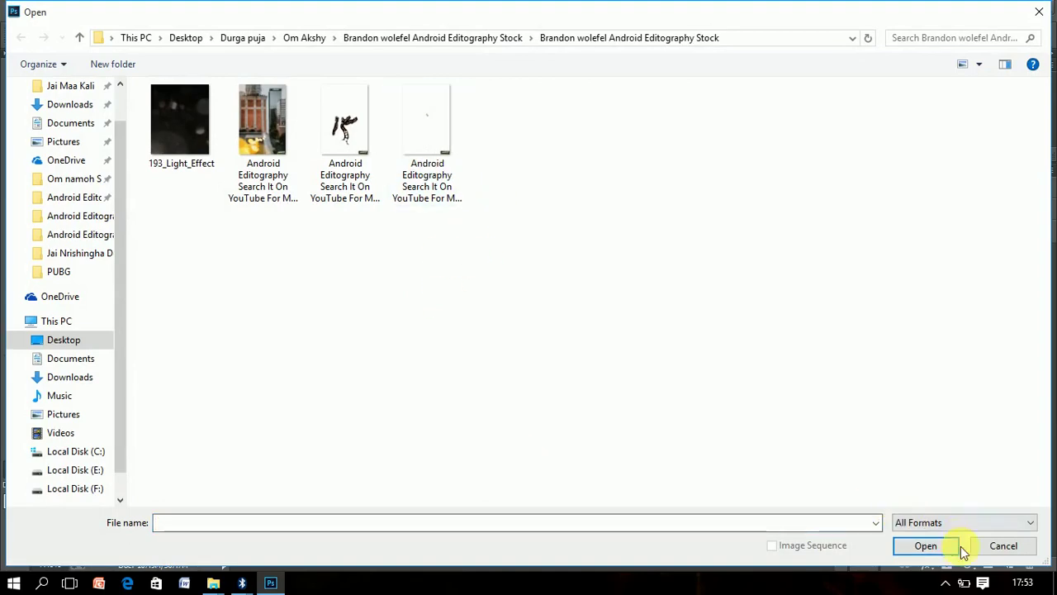
Open the dog image, close DSC_4464.JPG, and place the dog at the man's lower left
click(991, 547)
key(ctrl+alt+w)
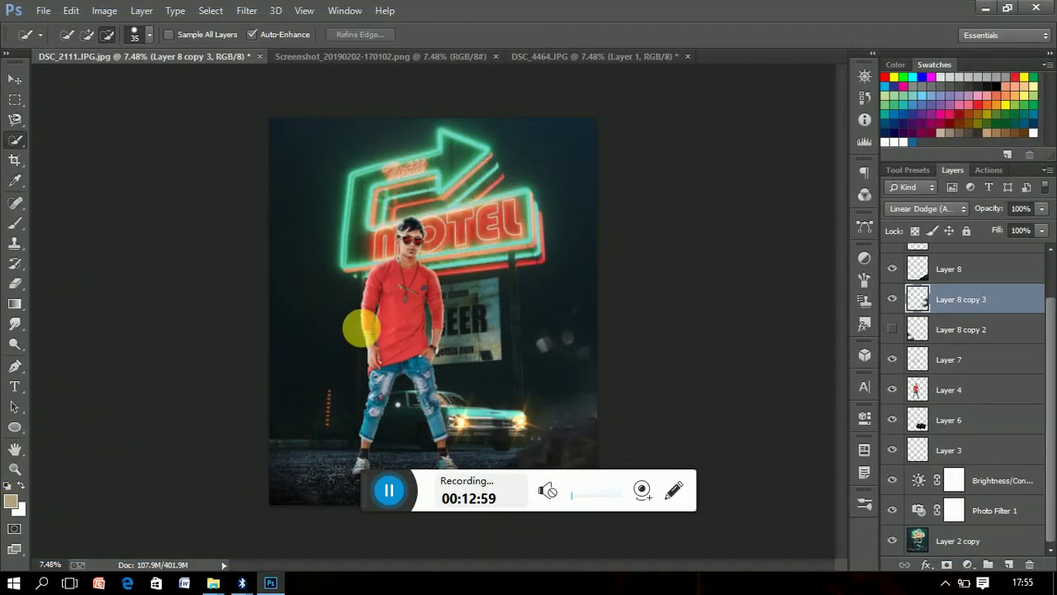
drag(427, 330, 384, 319)
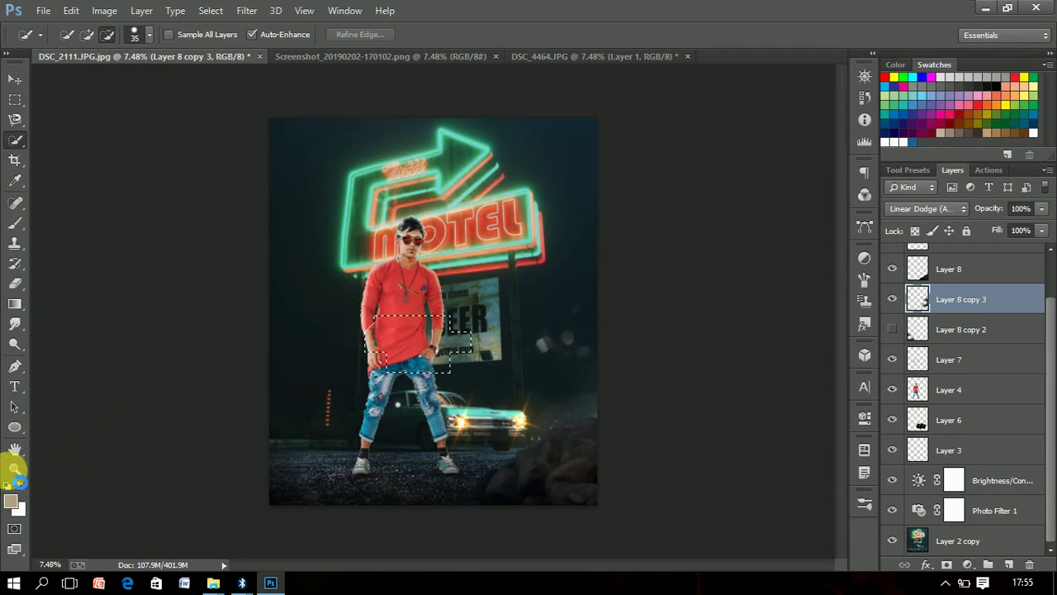
click(14, 469)
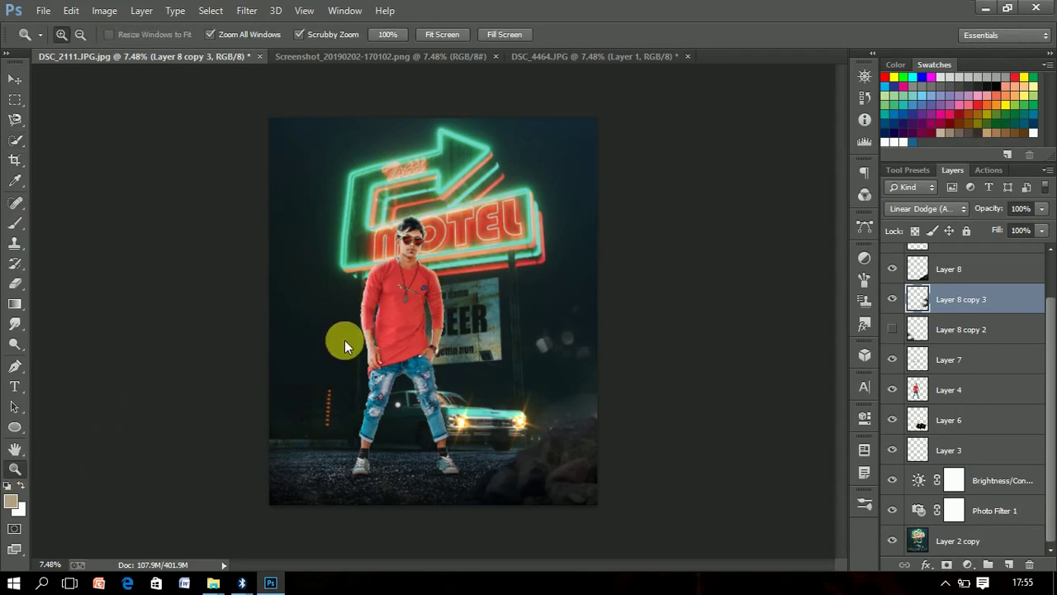
scroll(345, 341, down, 1)
scroll(353, 319, up, 1)
scroll(355, 315, down, 2)
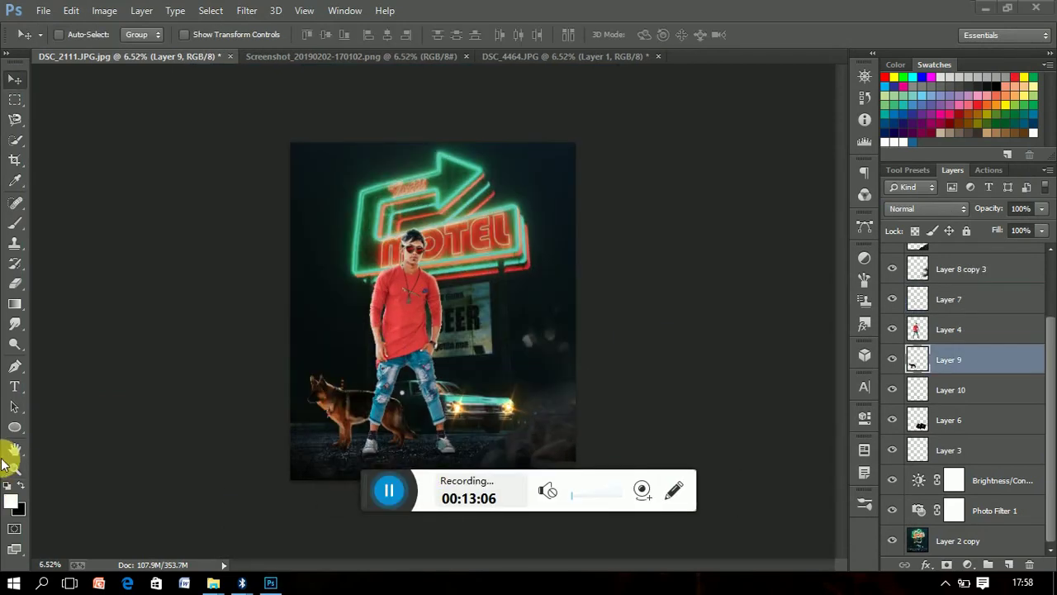
Move the Layer 6 headlight glow higher in the stack and enlarge it slightly
click(14, 470)
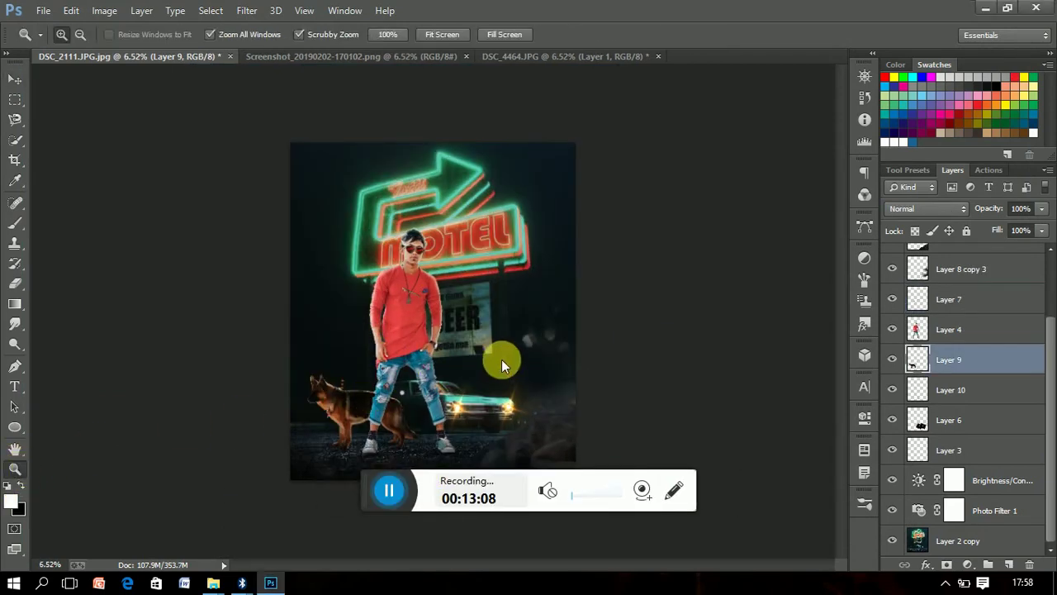
scroll(496, 358, down, 1)
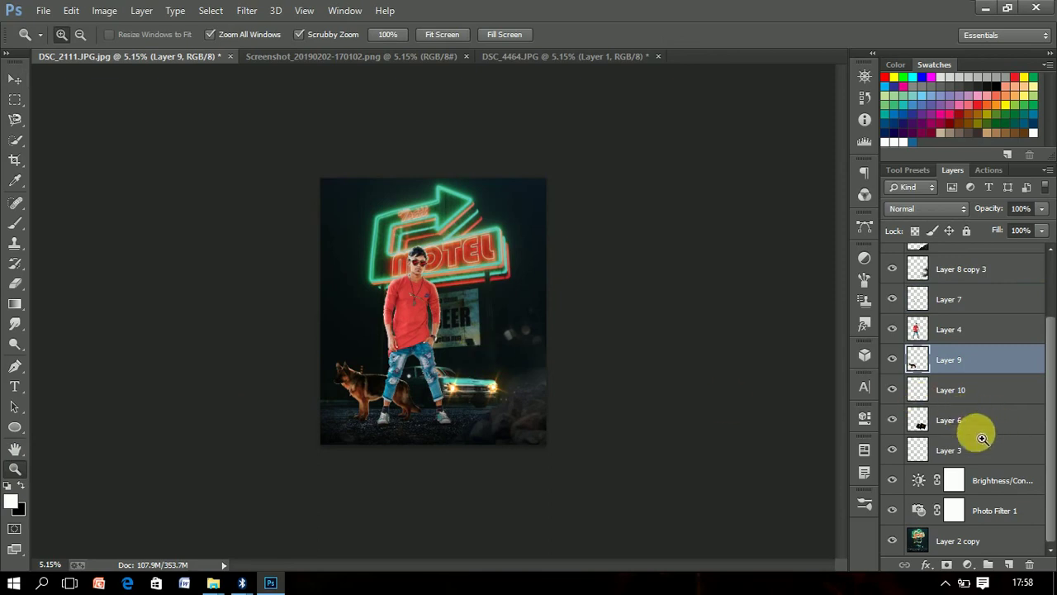
click(931, 429)
click(899, 422)
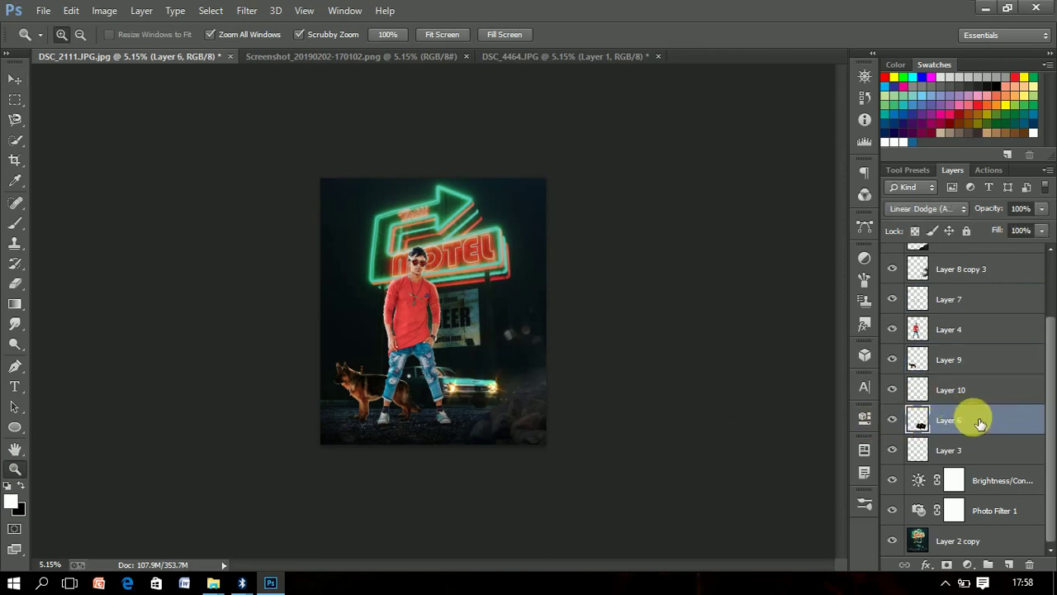
mouse_move(979, 422)
mouse_down()
mouse_move(977, 300)
mouse_move(968, 350)
mouse_up()
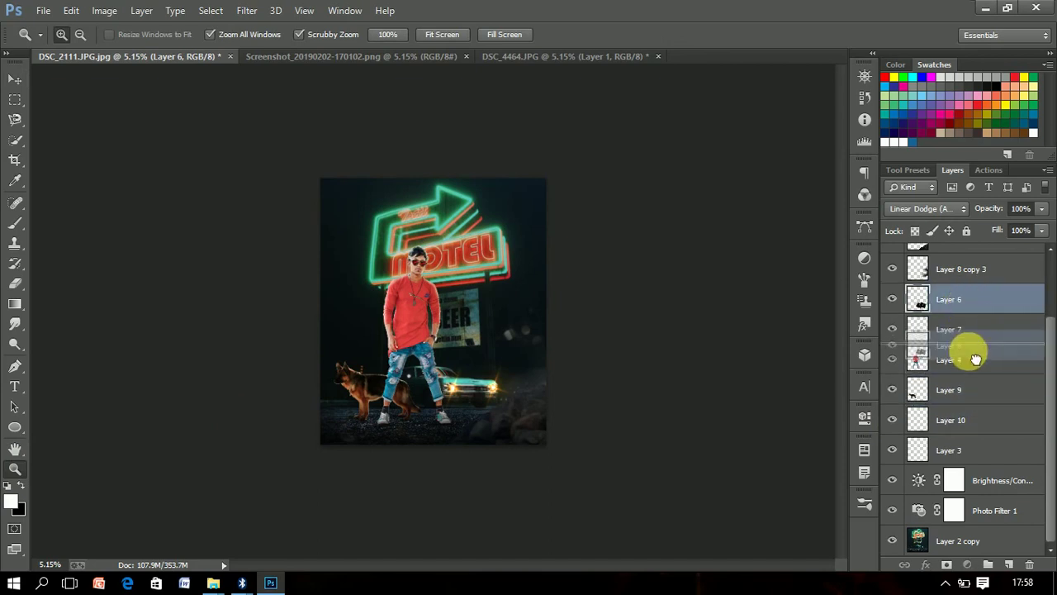
key(ctrl+t)
drag(532, 428, 537, 428)
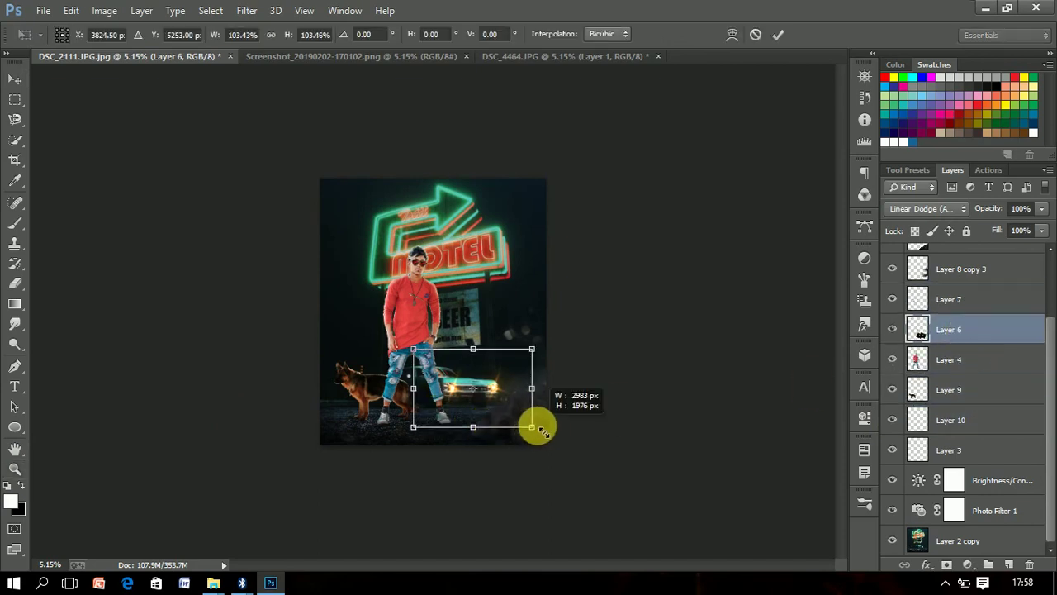
Duplicate Layer 8 as Layer 8 copy 2
click(463, 398)
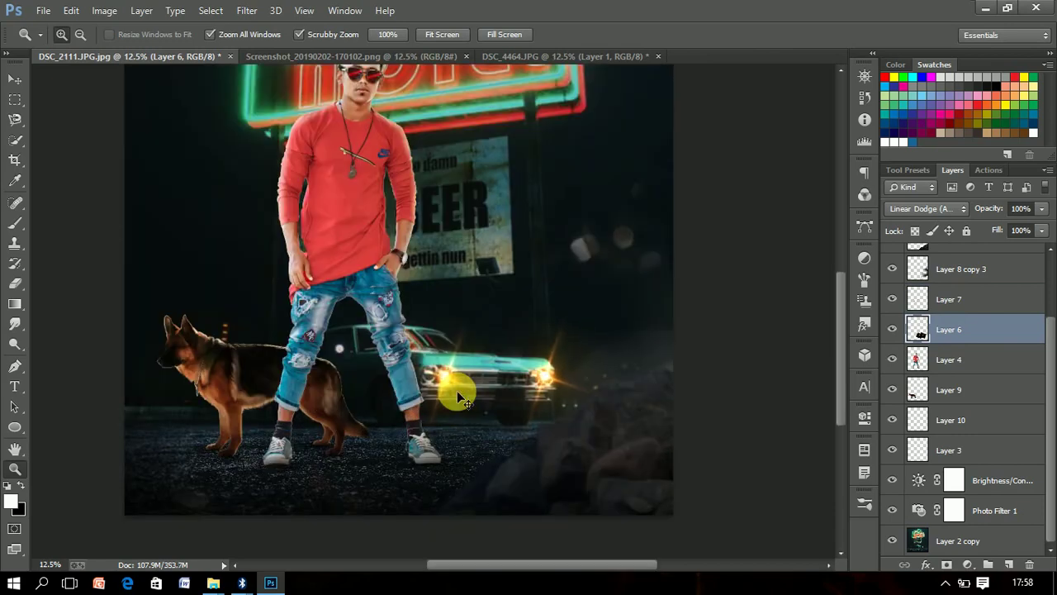
drag(446, 388, 413, 378)
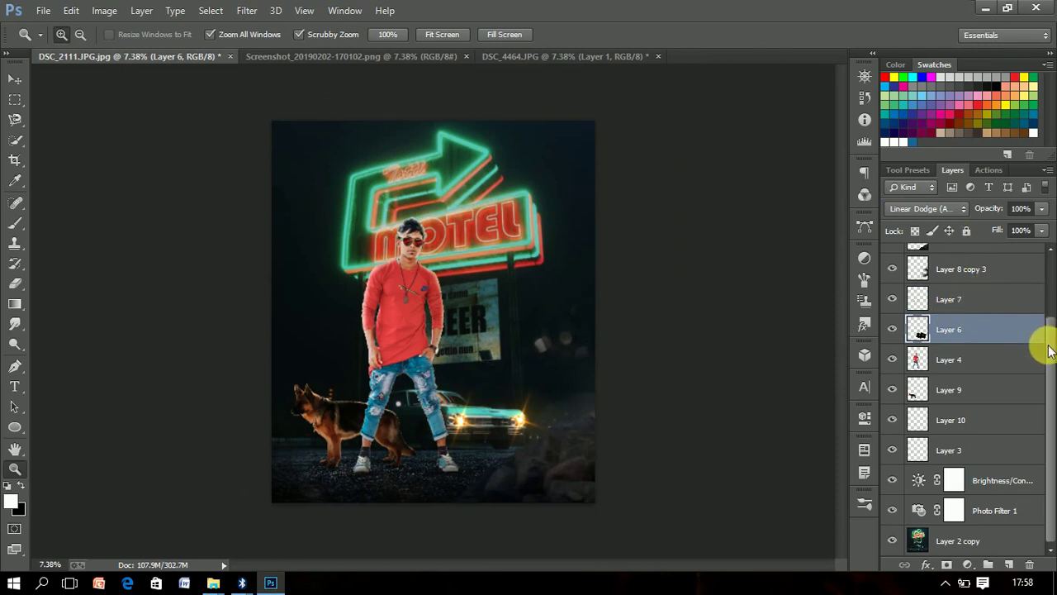
drag(1050, 353, 1049, 278)
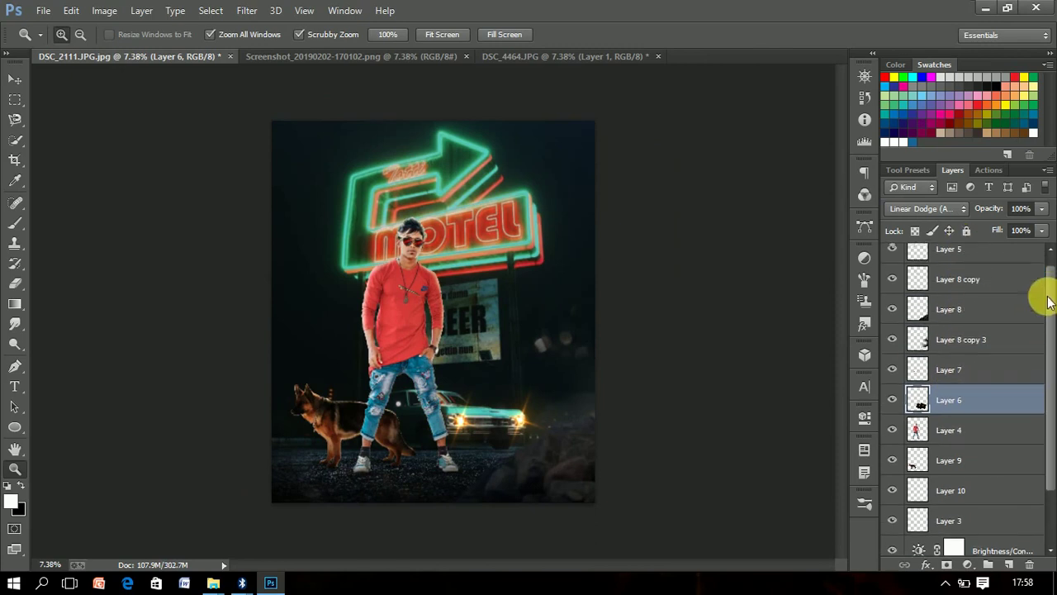
click(966, 349)
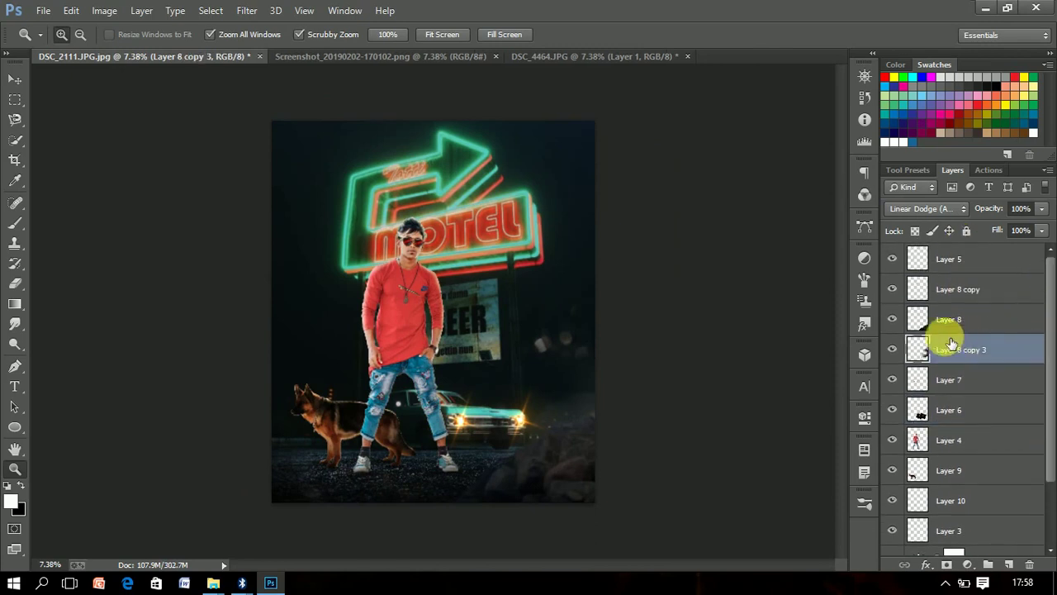
click(917, 475)
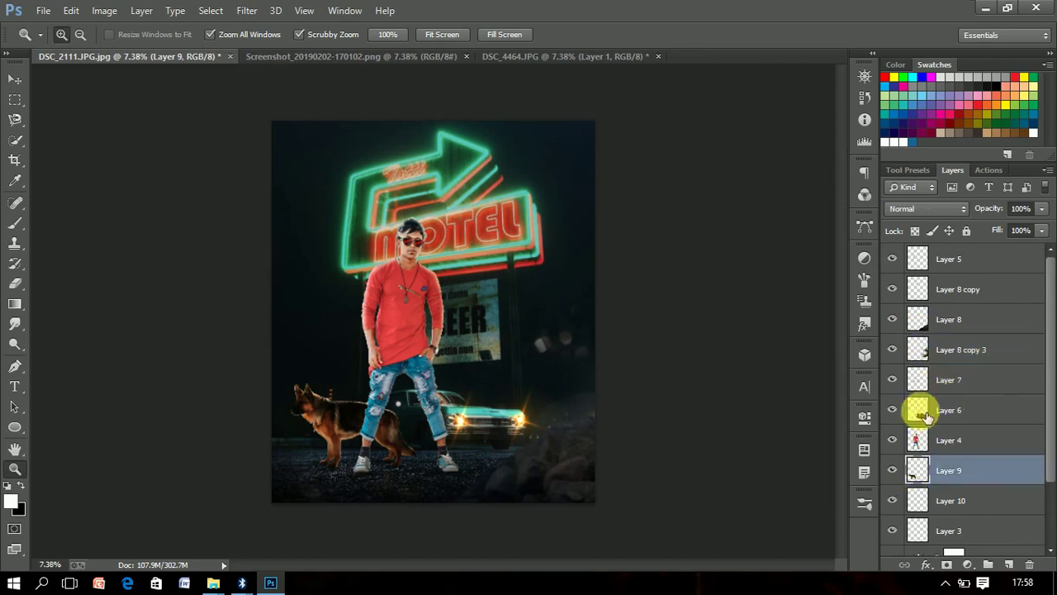
click(977, 331)
key(ctrl+j)
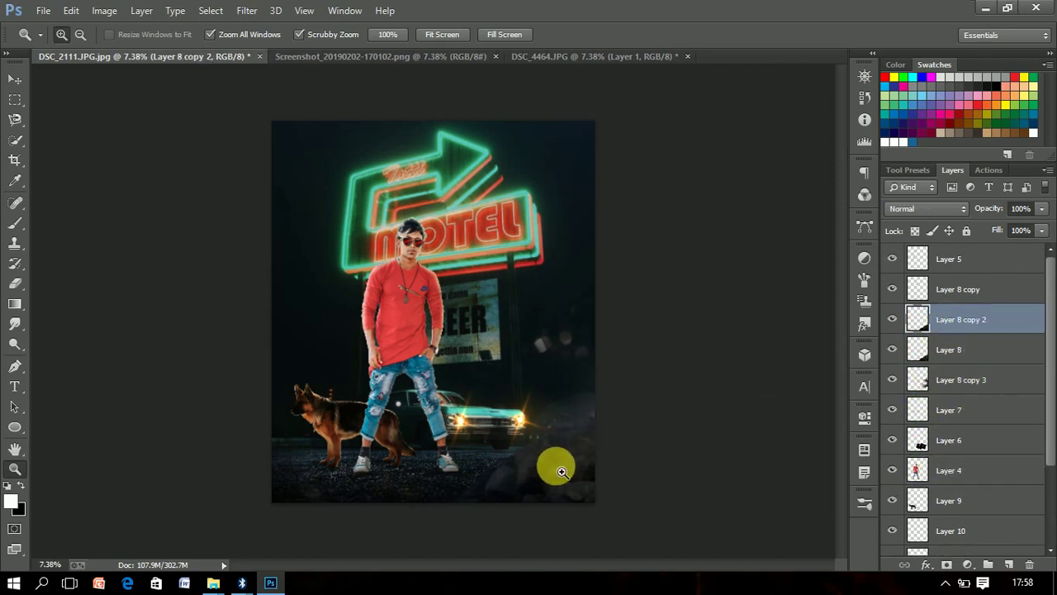
Flip the copied rocks horizontally, shift them left, and tilt them about −9° under the dog
key(ctrl+t)
right_click(550, 462)
click(578, 432)
mouse_move(459, 475)
mouse_down()
mouse_move(267, 479)
mouse_move(331, 491)
mouse_up()
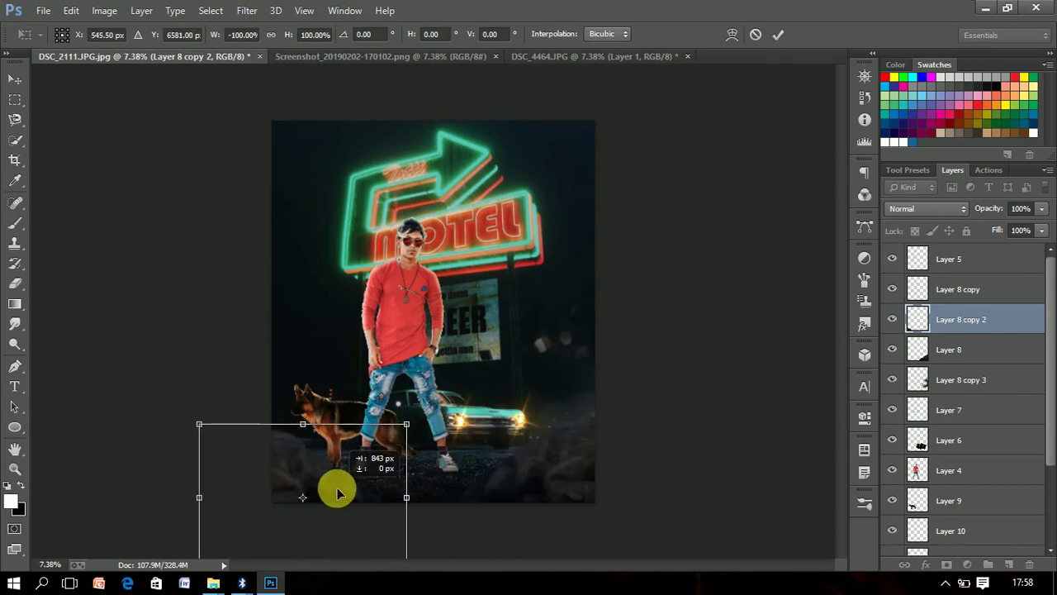
drag(461, 503, 365, 473)
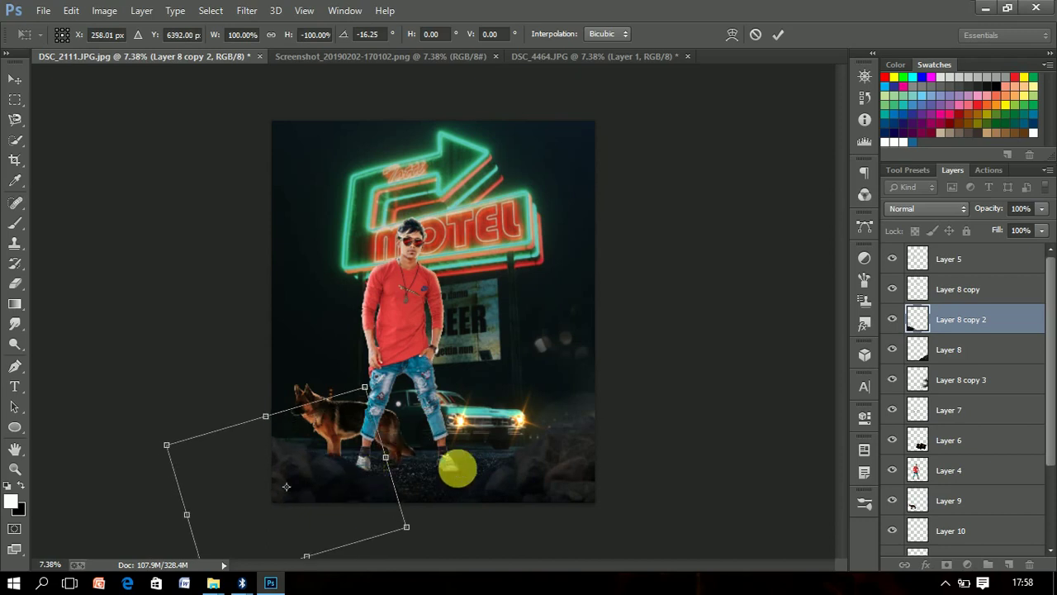
drag(449, 470, 455, 500)
drag(332, 480, 341, 479)
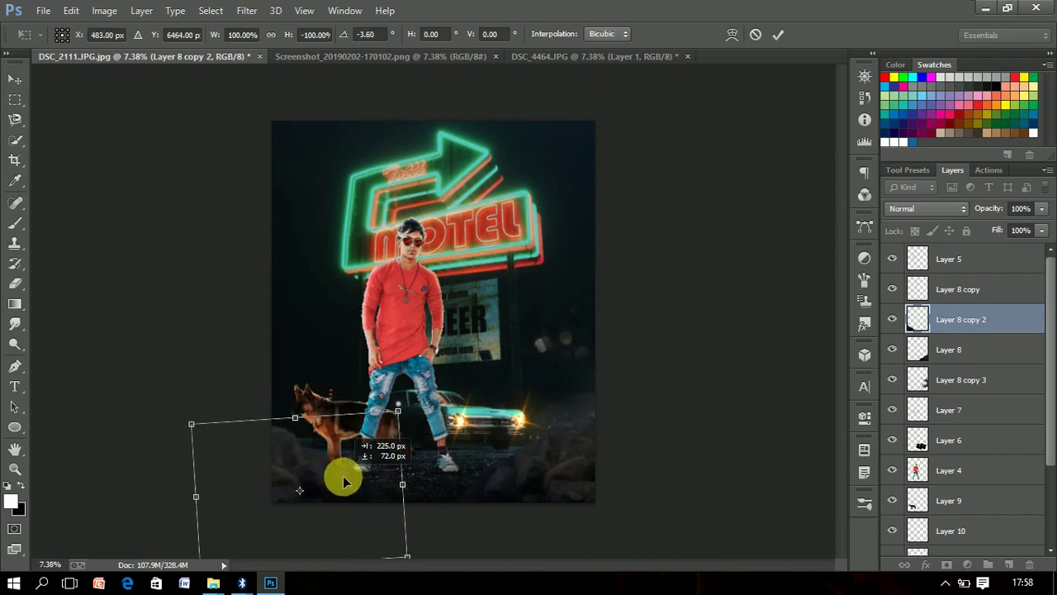
mouse_move(448, 471)
mouse_down()
mouse_move(456, 483)
mouse_move(456, 464)
mouse_up()
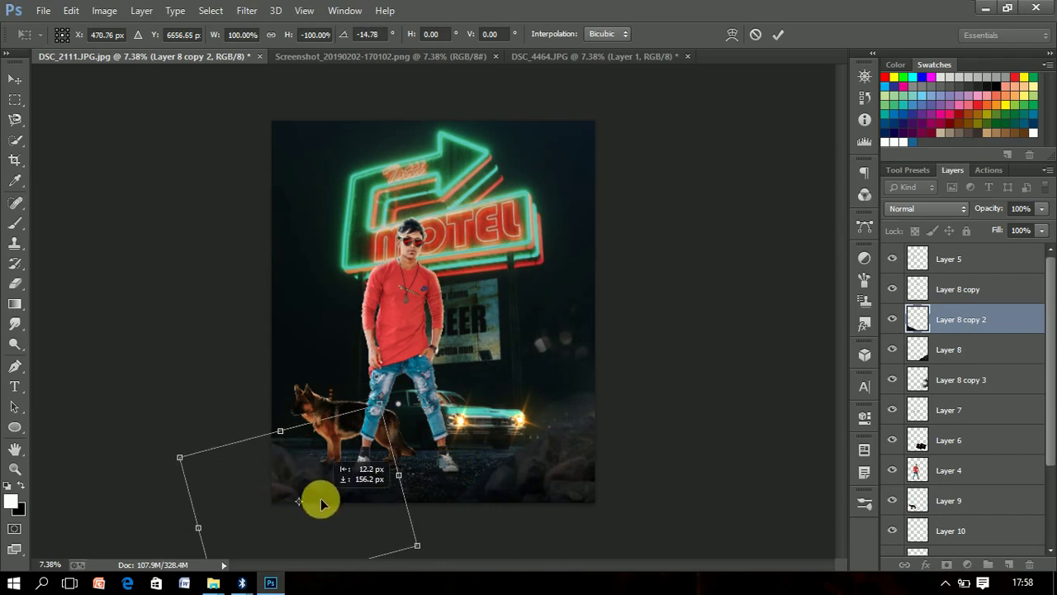
key(Return)
key(z)
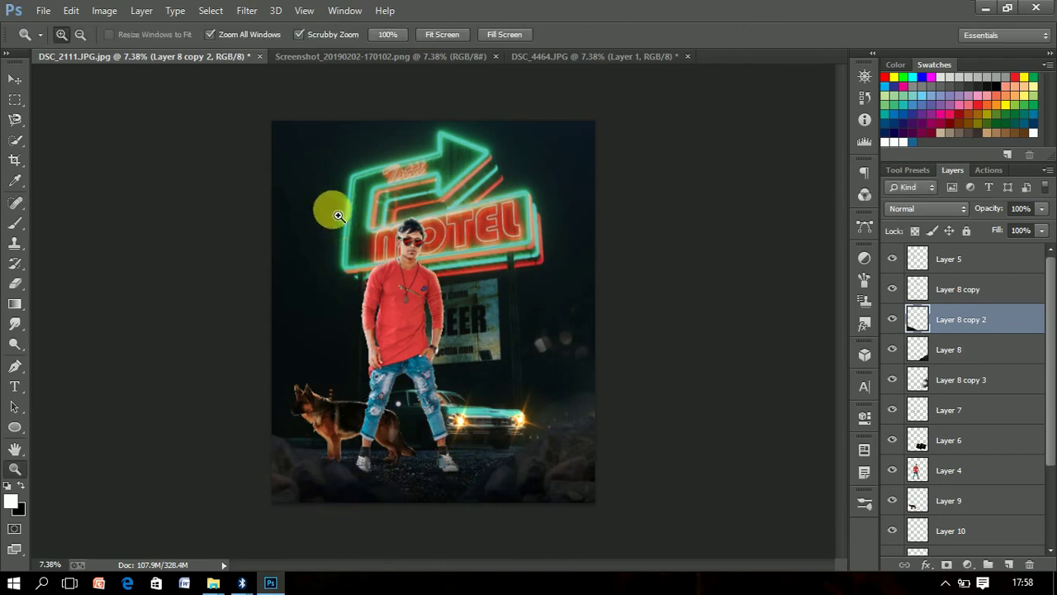
click(104, 10)
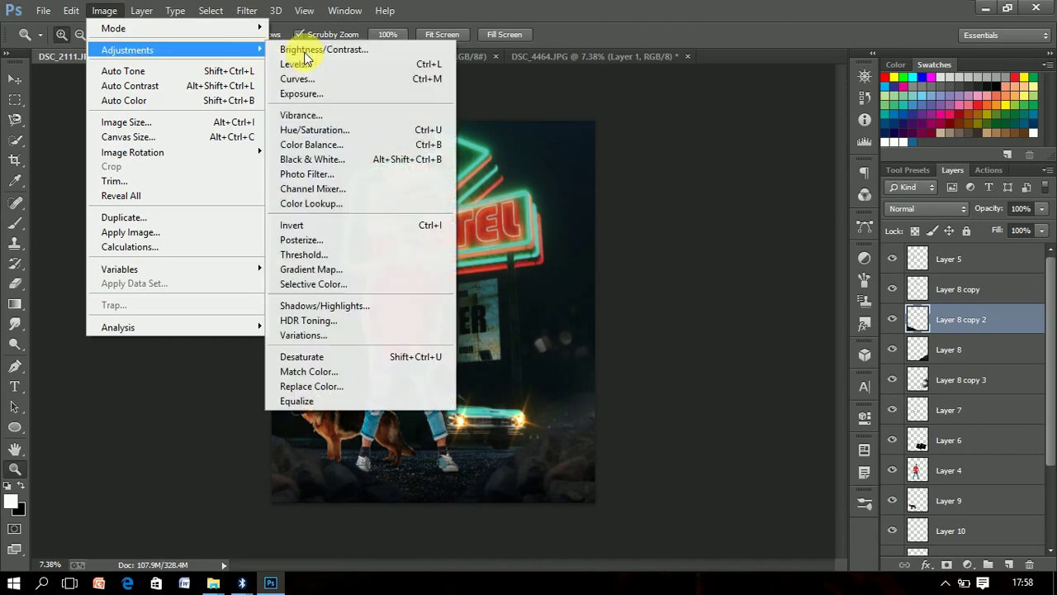
Darken Layer 8 copy 2 to Brightness -68, then delete that layer and zoom to the man's legs
click(483, 51)
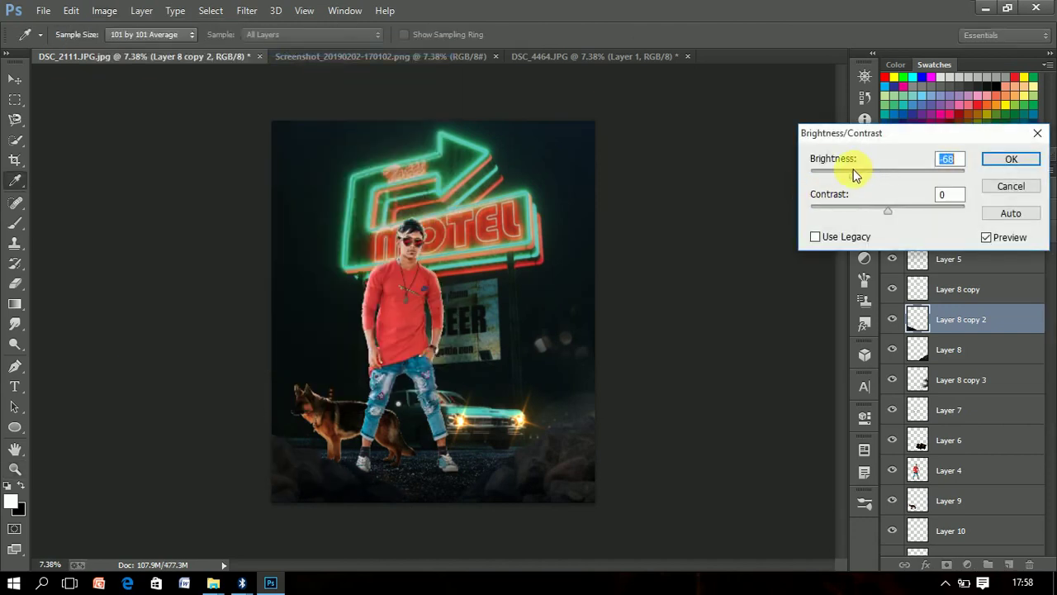
key(Return)
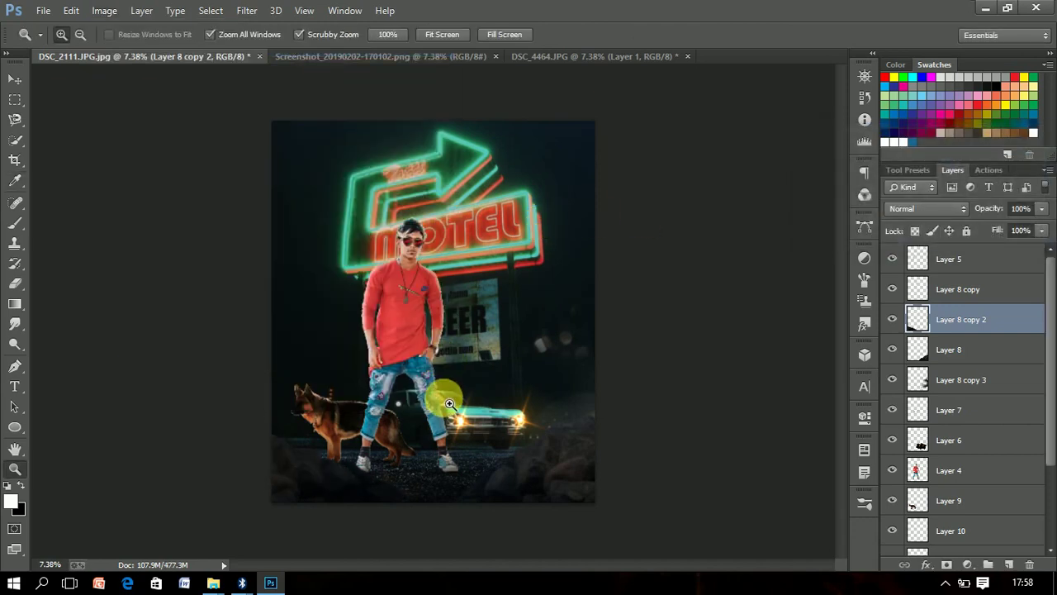
drag(438, 394, 430, 390)
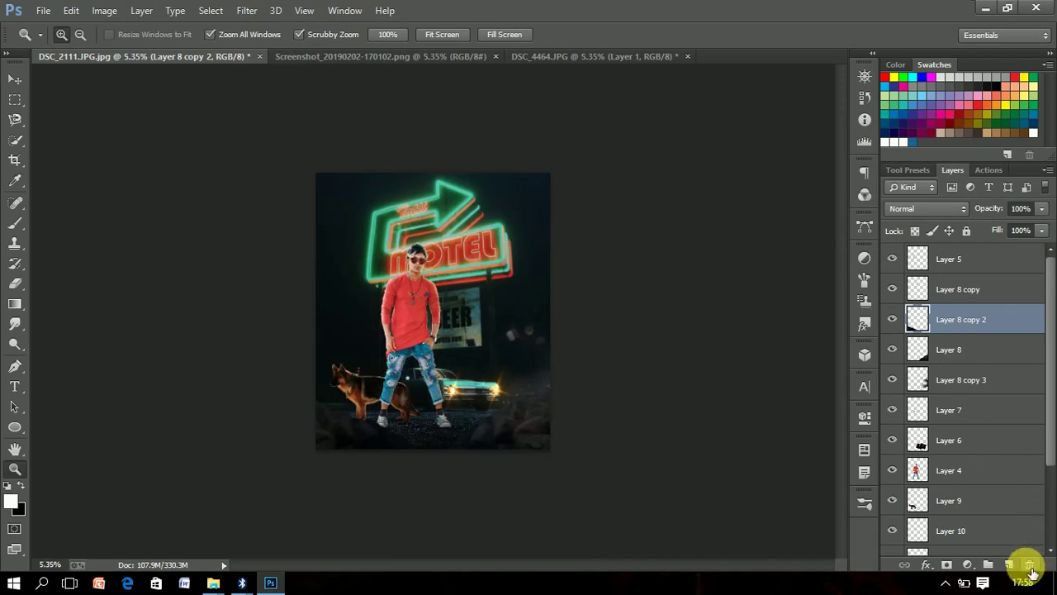
click(1029, 564)
key(Return)
mouse_move(460, 425)
mouse_down()
mouse_move(487, 430)
mouse_move(523, 413)
mouse_up()
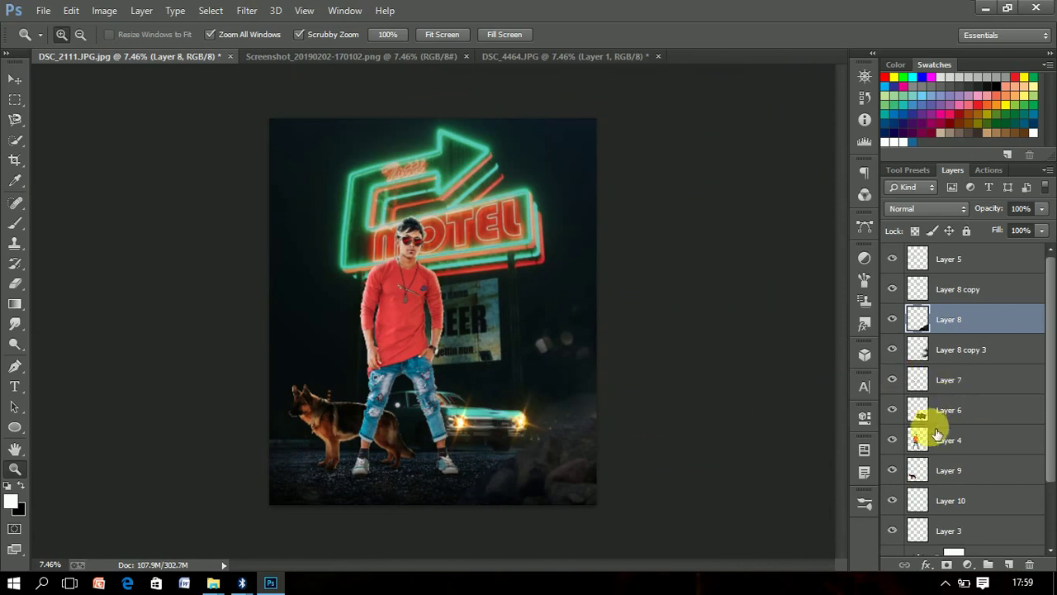
Load the man's outline, try a gradient to darken his legs, then undo it
ctrl+click(918, 442)
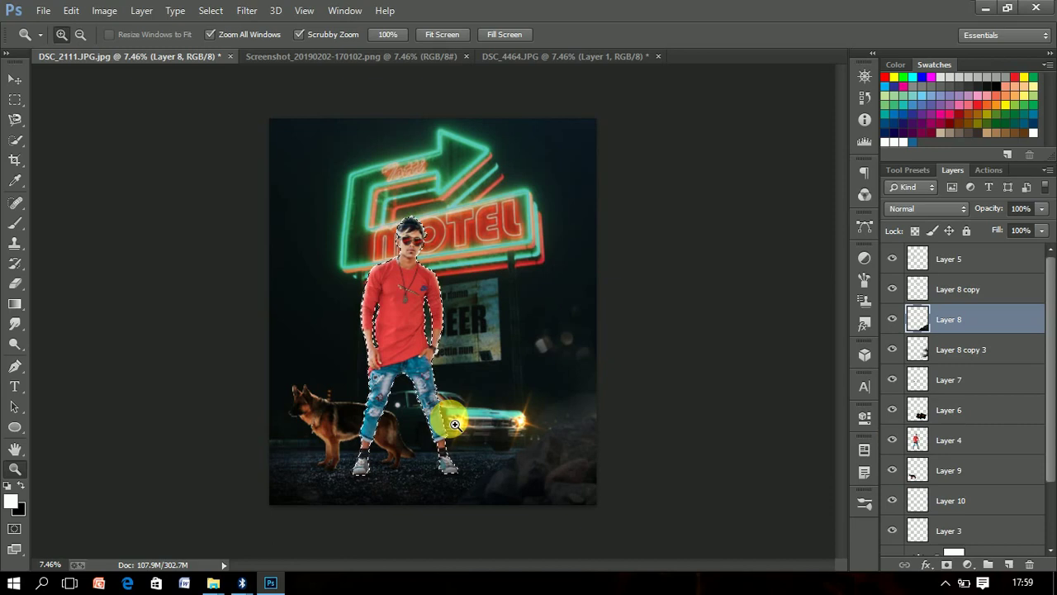
click(14, 304)
drag(429, 330, 429, 332)
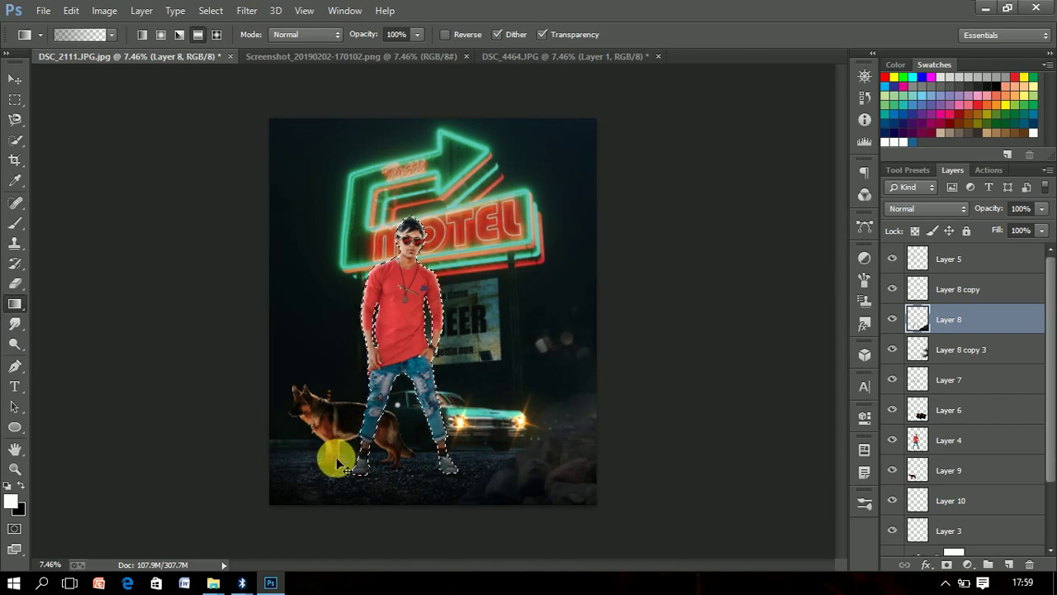
key(ctrl+z)
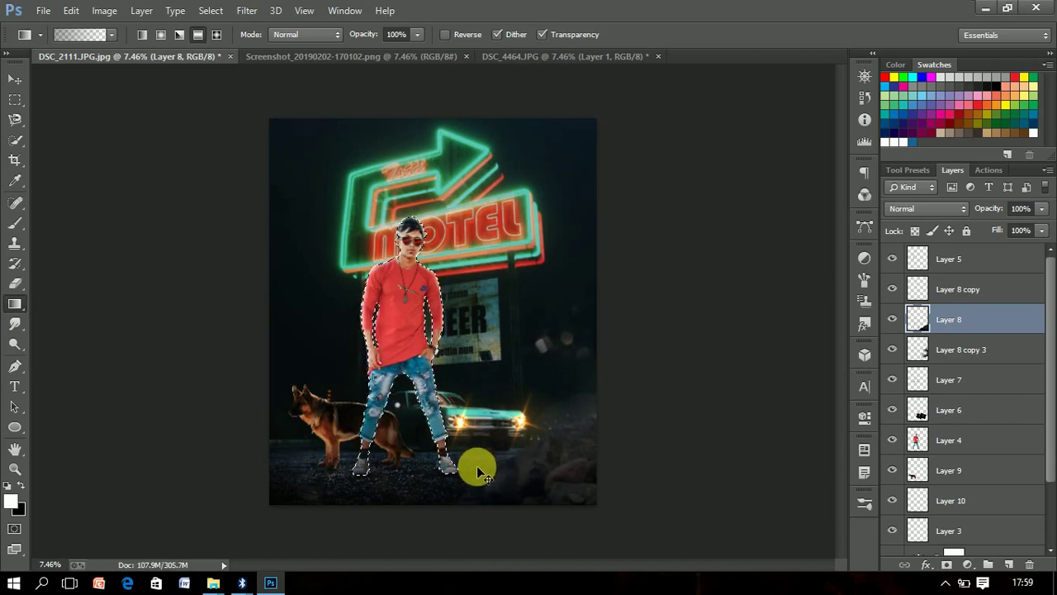
key(ctrl+z)
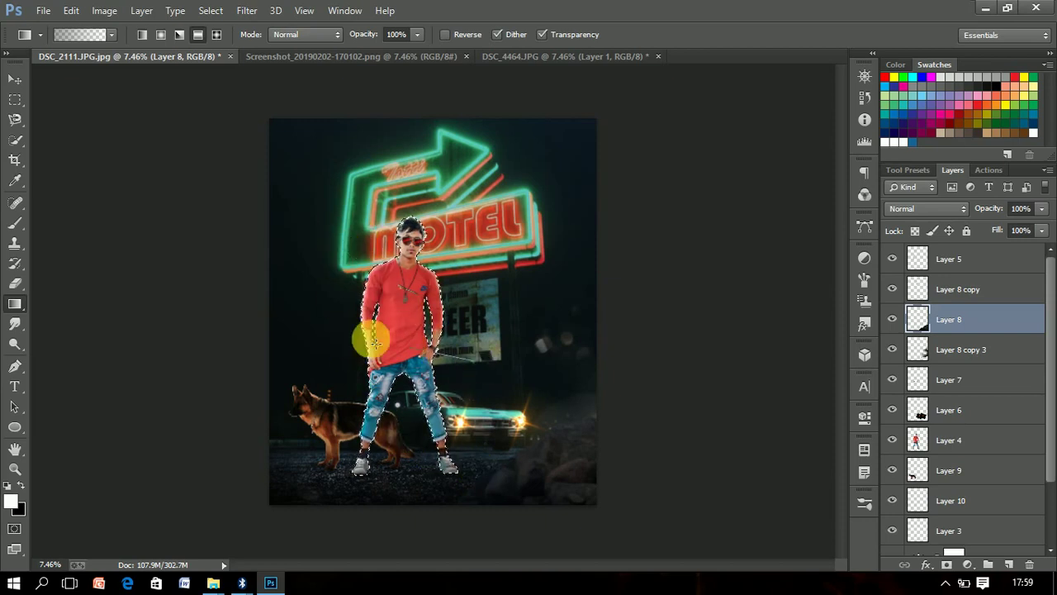
key(ctrl+z)
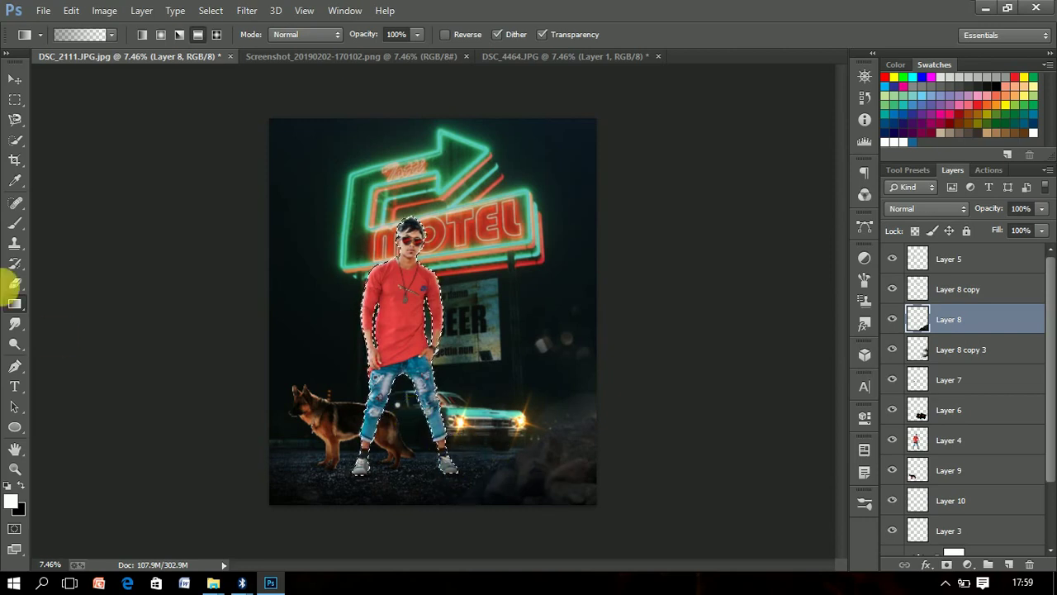
Deselect from the canvas menu and scroll the Layers panel down
click(18, 159)
click(15, 139)
right_click(472, 197)
click(529, 208)
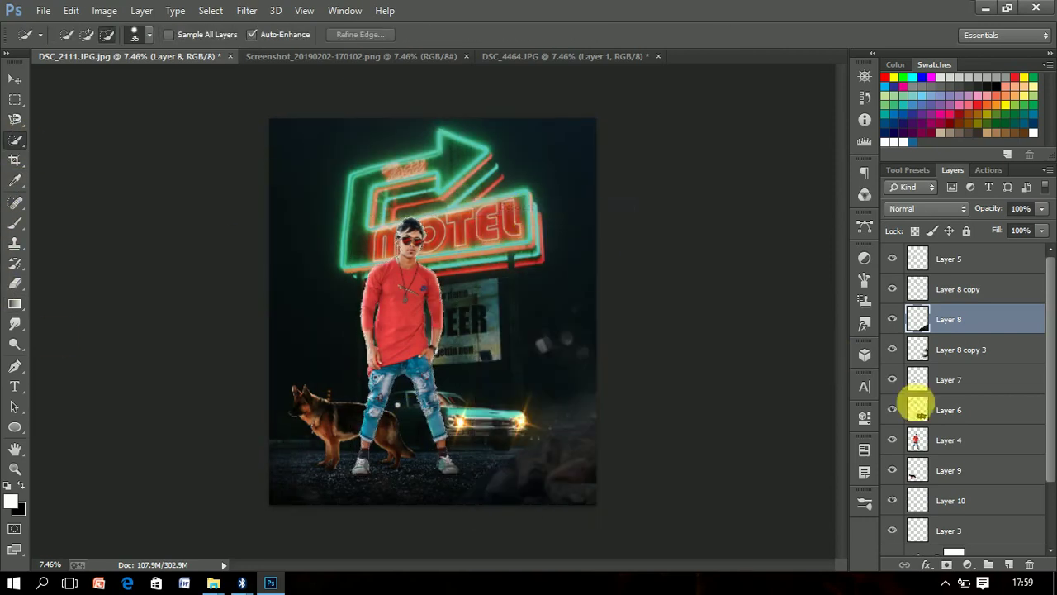
drag(1052, 442, 1053, 520)
Dodge the neon MOTEL sign's glow on Layer 2 copy and zoom out to the full image
click(927, 547)
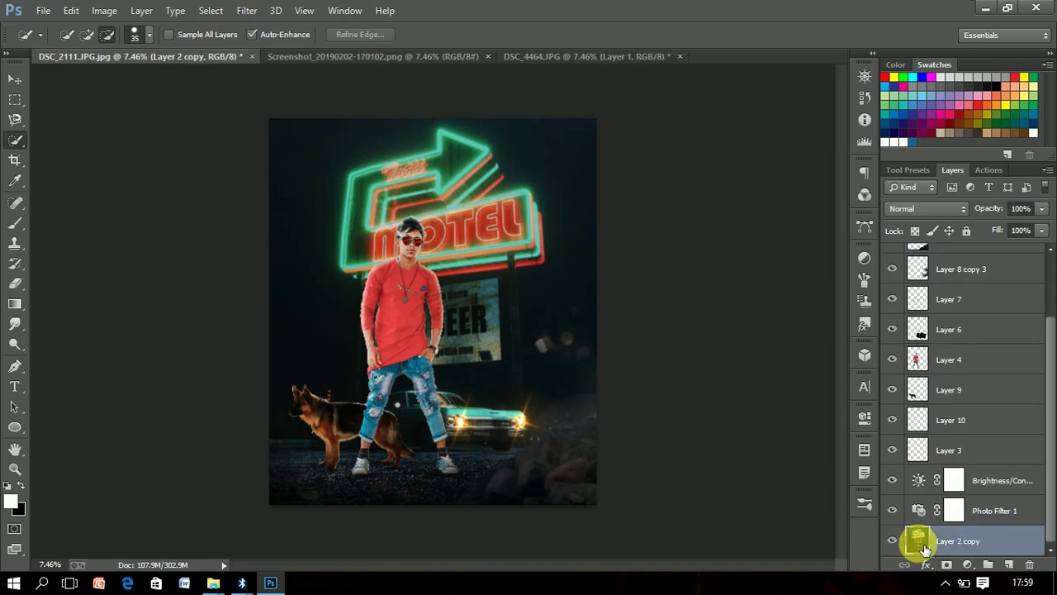
click(15, 343)
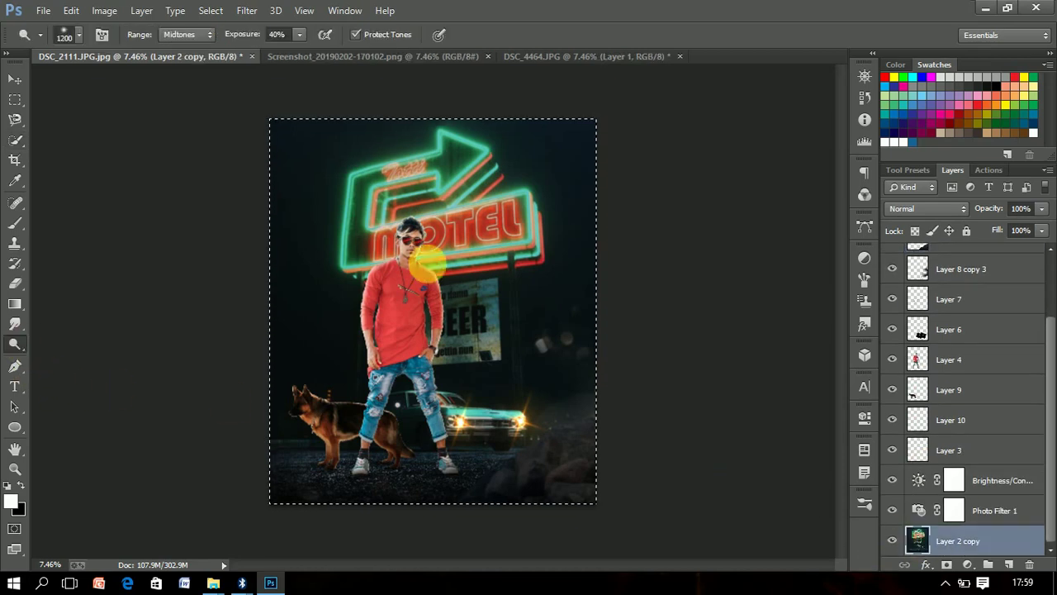
mouse_move(464, 199)
mouse_down()
mouse_move(397, 263)
mouse_move(548, 253)
mouse_move(484, 400)
mouse_move(512, 374)
mouse_move(482, 353)
mouse_up()
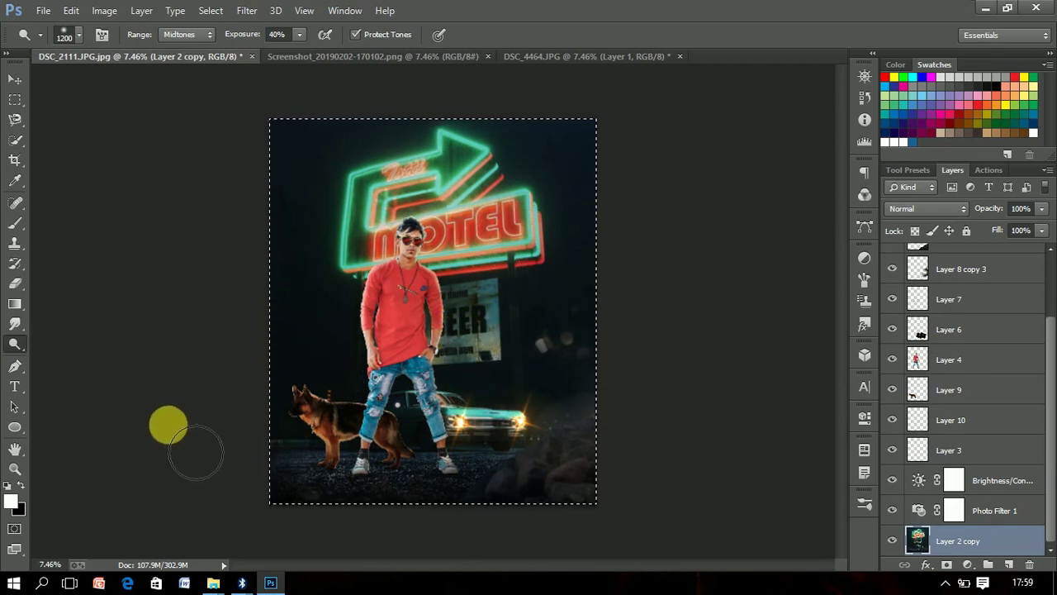
click(15, 468)
alt+click(437, 373)
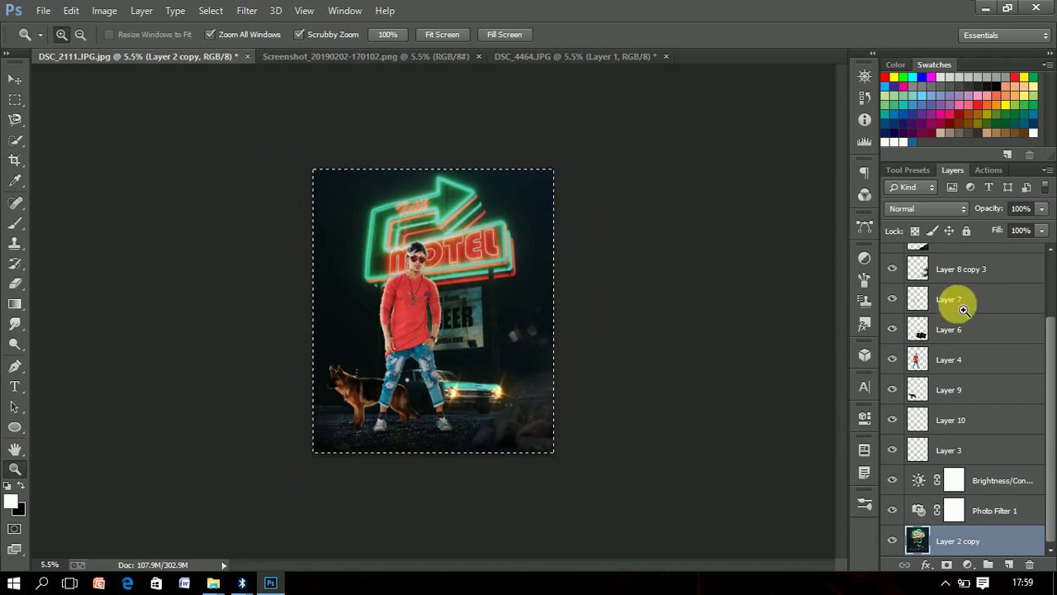
Add a new empty Layer 11 from Layer 3's position, above Layer 2 copy
right_click(987, 278)
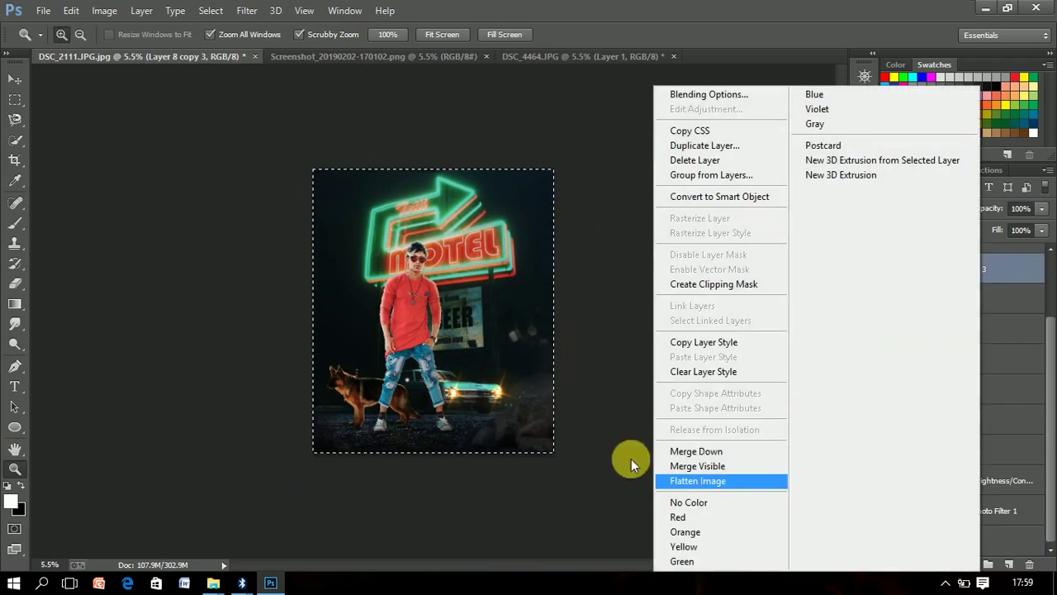
click(631, 458)
click(448, 412)
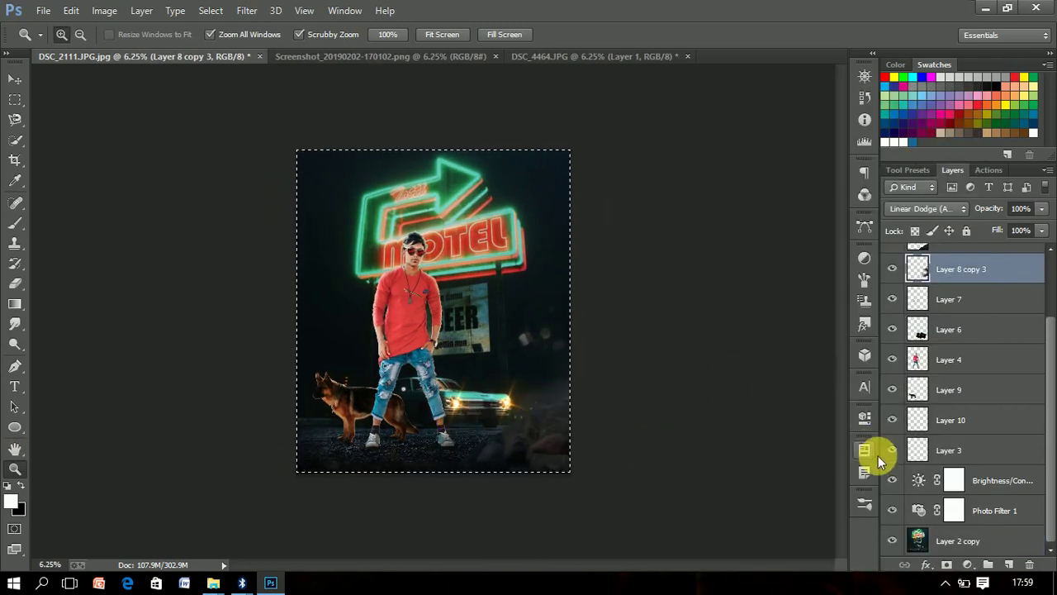
click(983, 450)
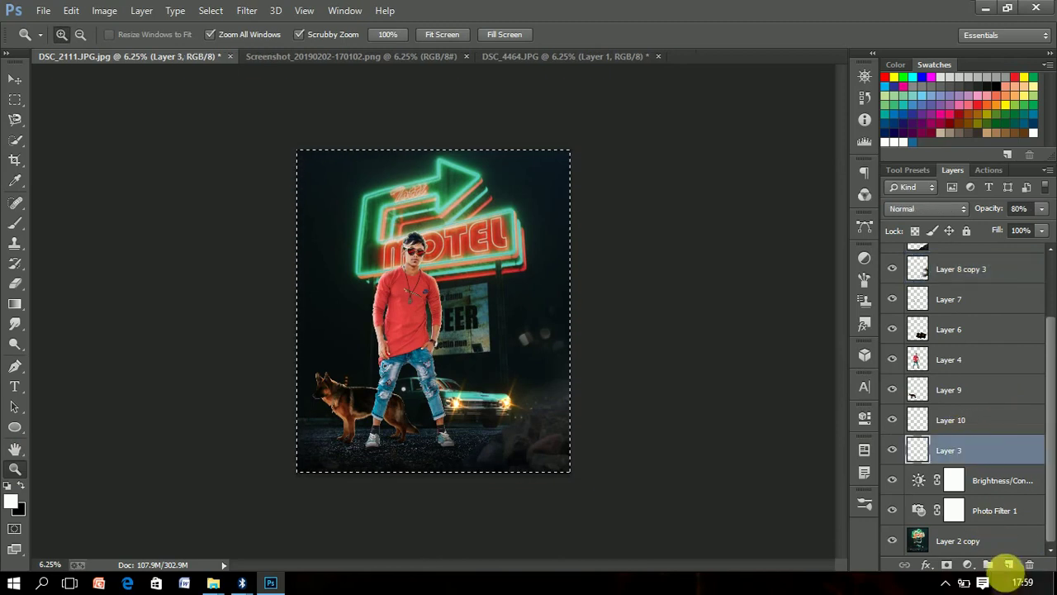
click(1010, 564)
Move Layer 11 just above Layer 2 copy and clear the whole-canvas selection
drag(979, 450, 987, 523)
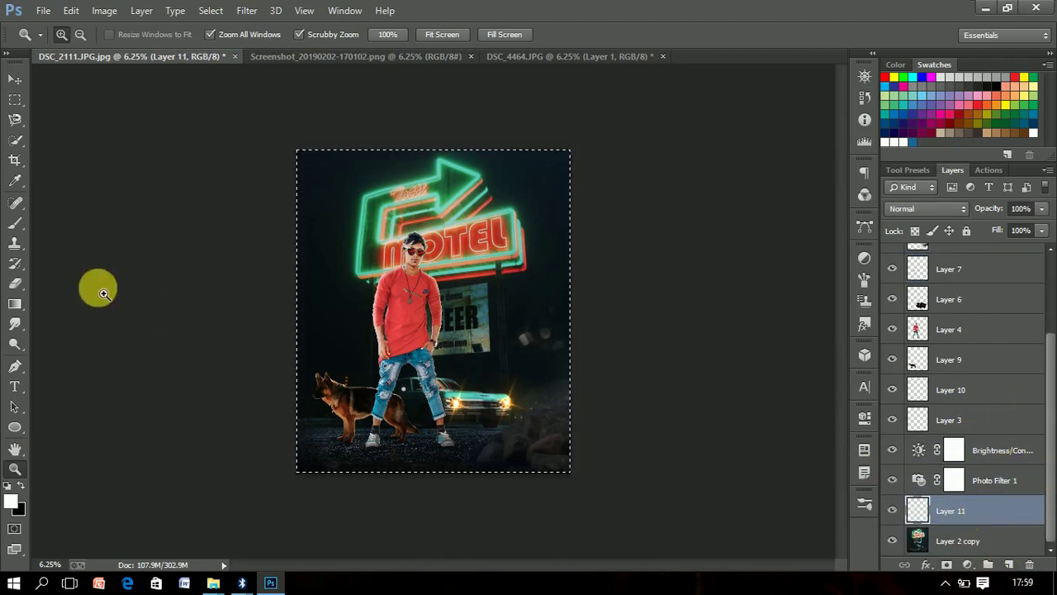
click(16, 224)
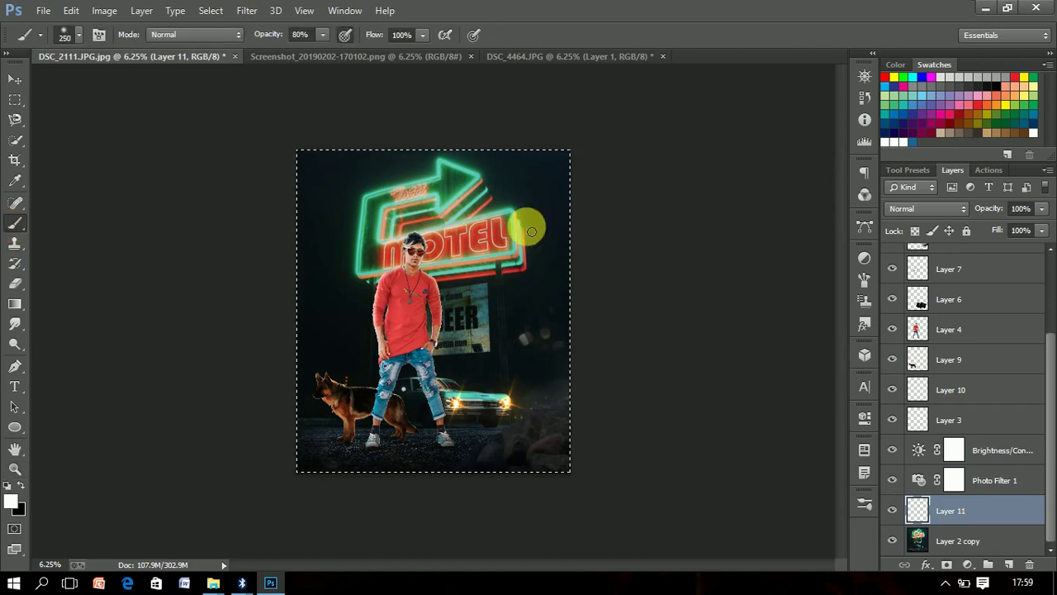
click(18, 147)
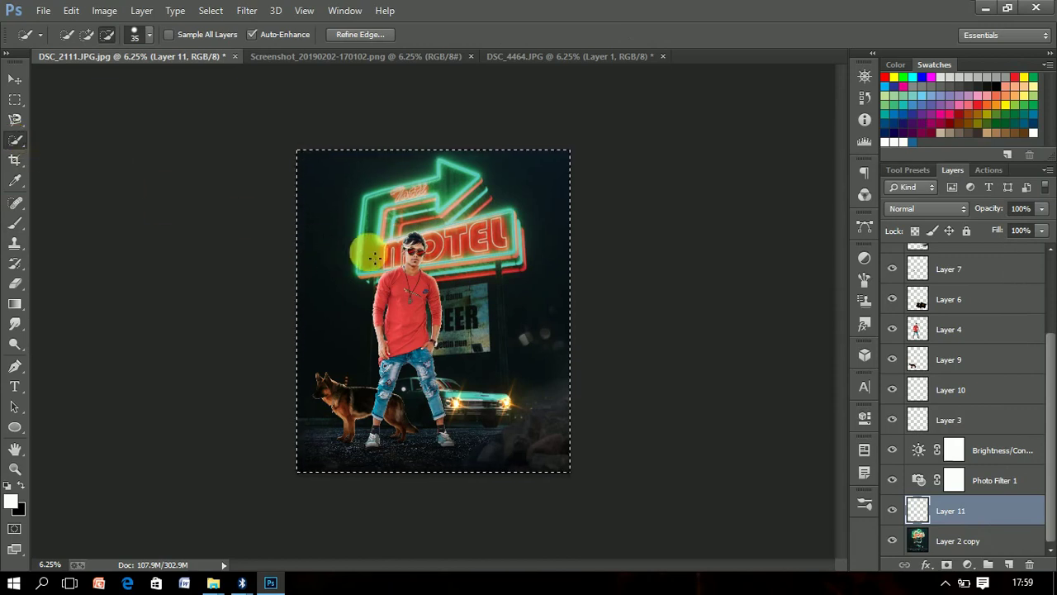
right_click(450, 248)
click(471, 252)
Stamp a large rock-shaped brush at the lower right of the composite
click(18, 224)
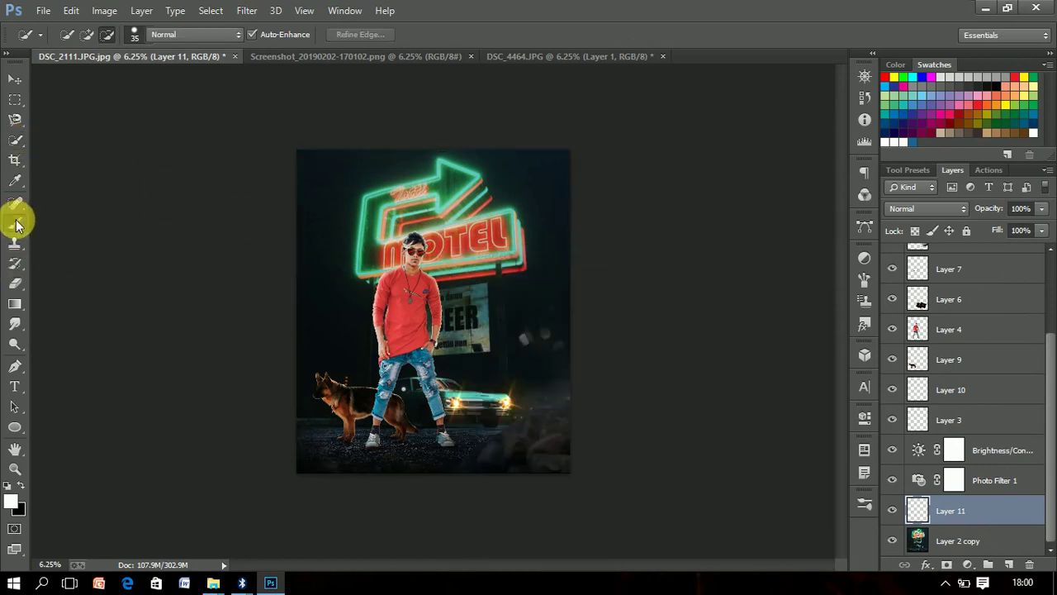
right_click(454, 239)
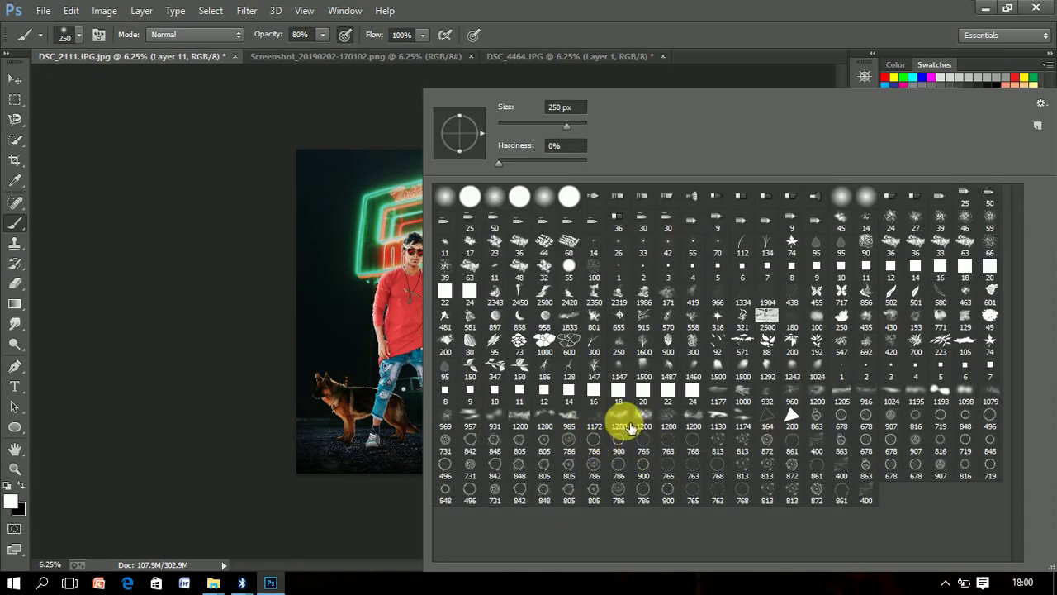
double_click(621, 421)
key(bracketright)
key(bracketright)
key(bracketright)
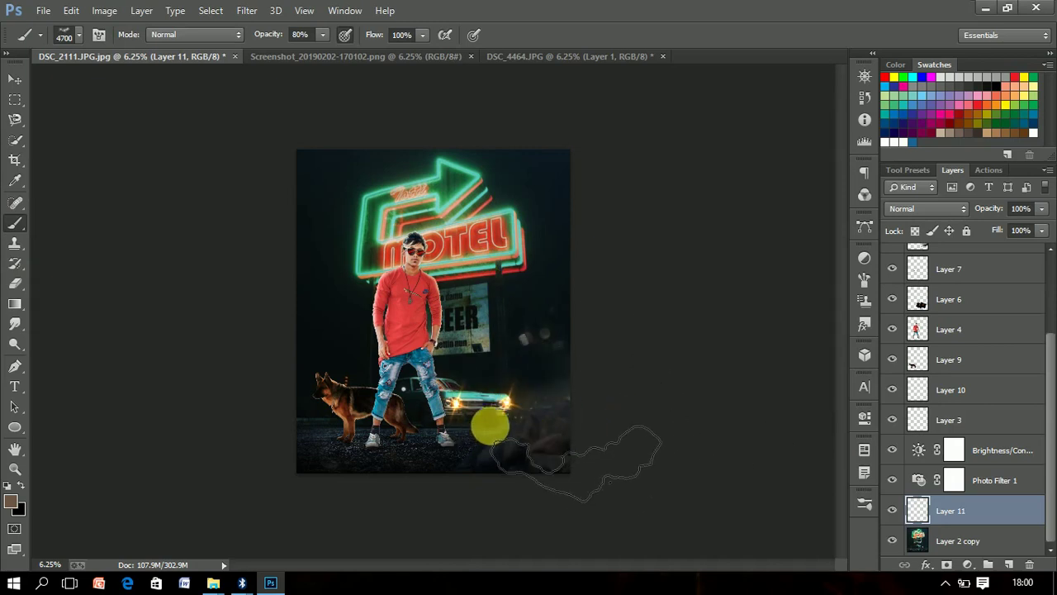
click(423, 438)
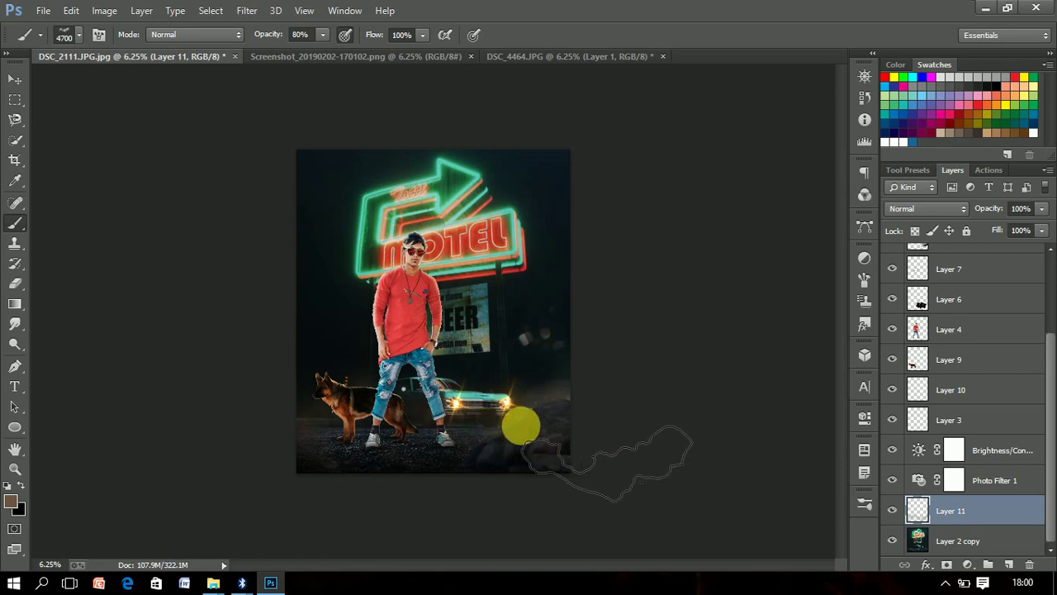
Paint more dark rock strokes along the lower foreground with a slightly smaller brush
click(15, 468)
click(423, 439)
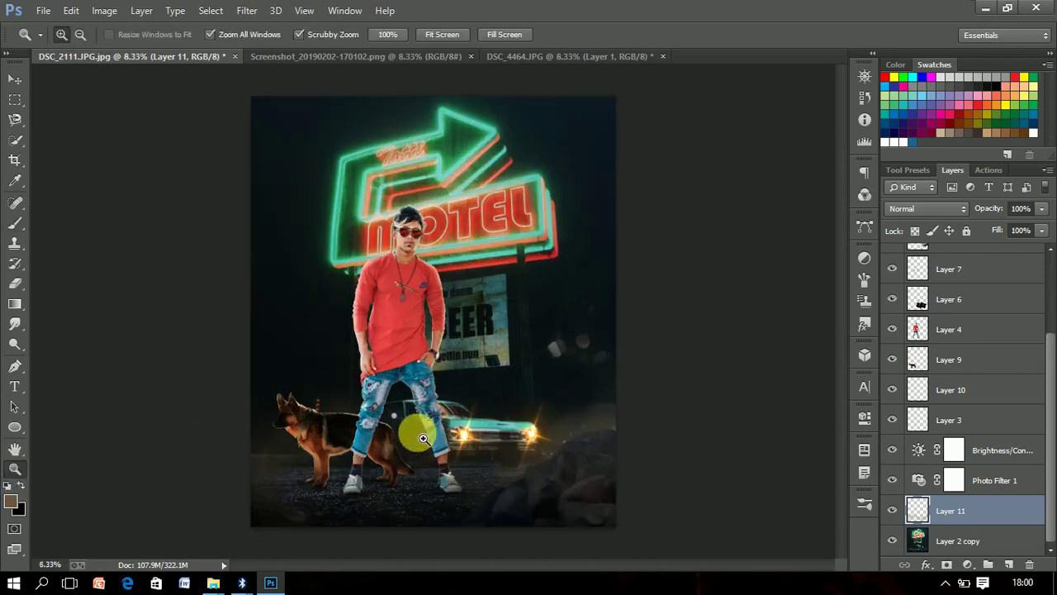
click(15, 219)
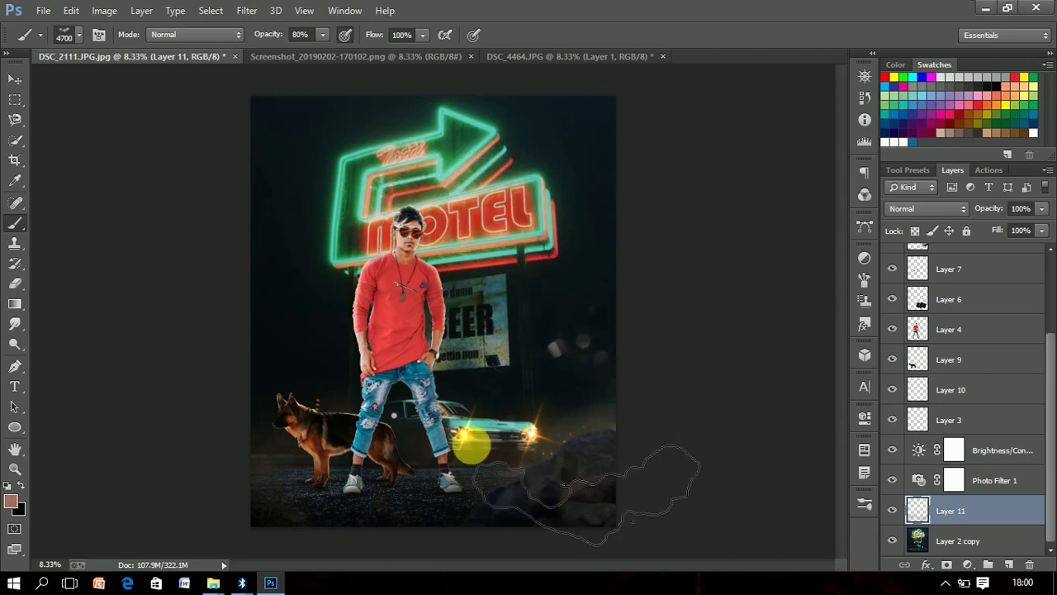
mouse_move(623, 515)
mouse_down()
mouse_move(477, 538)
mouse_move(437, 529)
mouse_move(466, 527)
mouse_up()
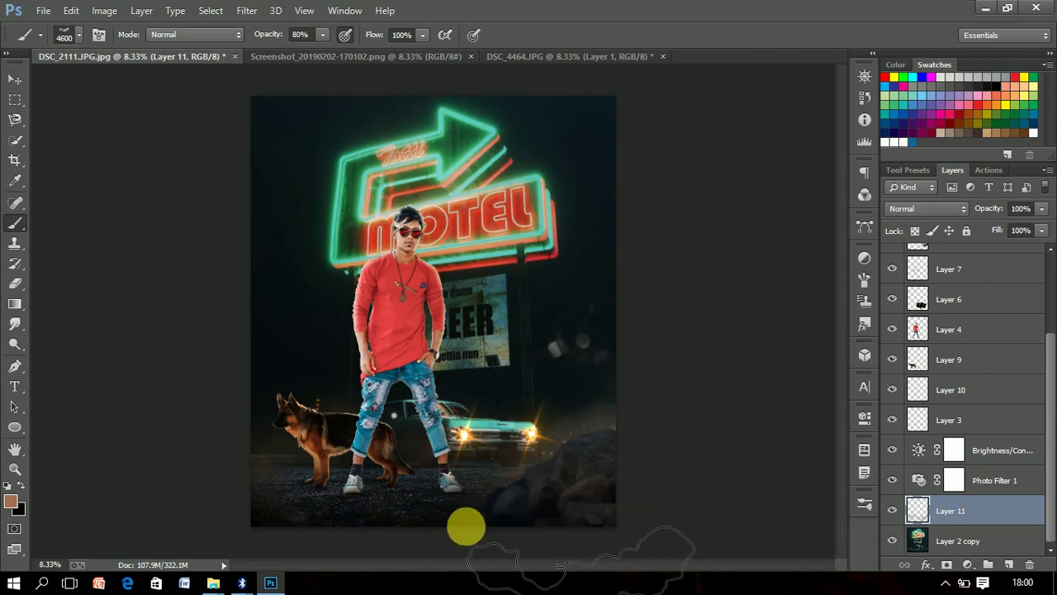
key(bracketleft)
key(bracketleft)
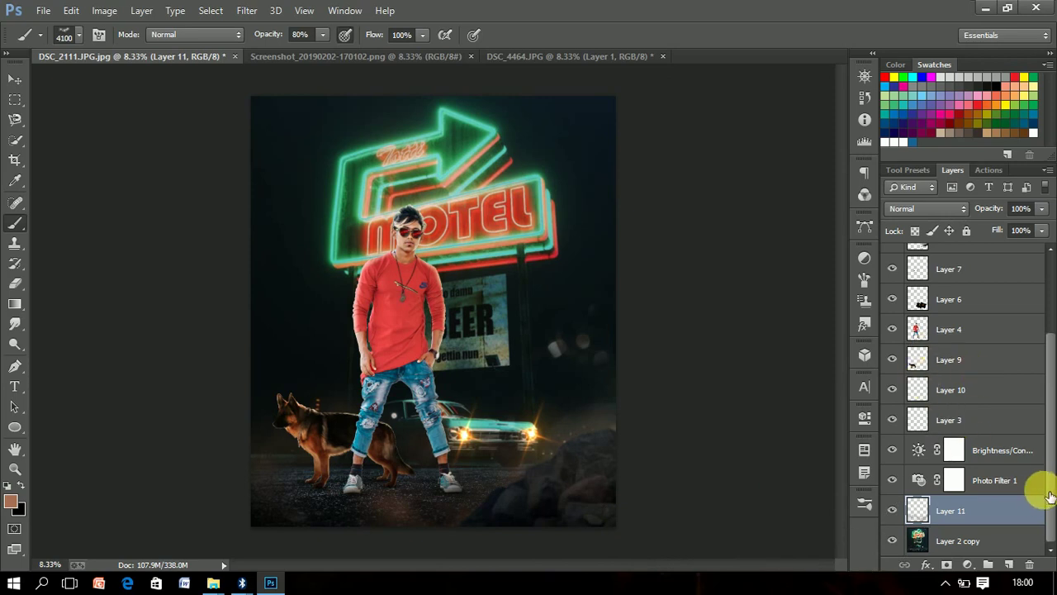
drag(1049, 496, 1050, 399)
Add Layer 12 above Layer 8 with brown haze over the rocks at 50% opacity
click(978, 332)
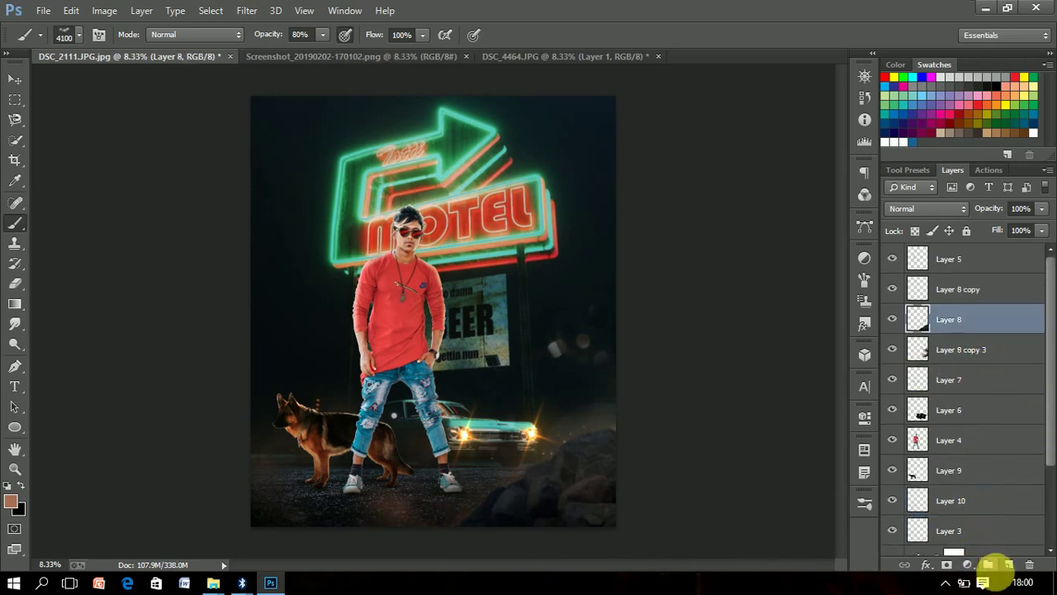
click(1010, 564)
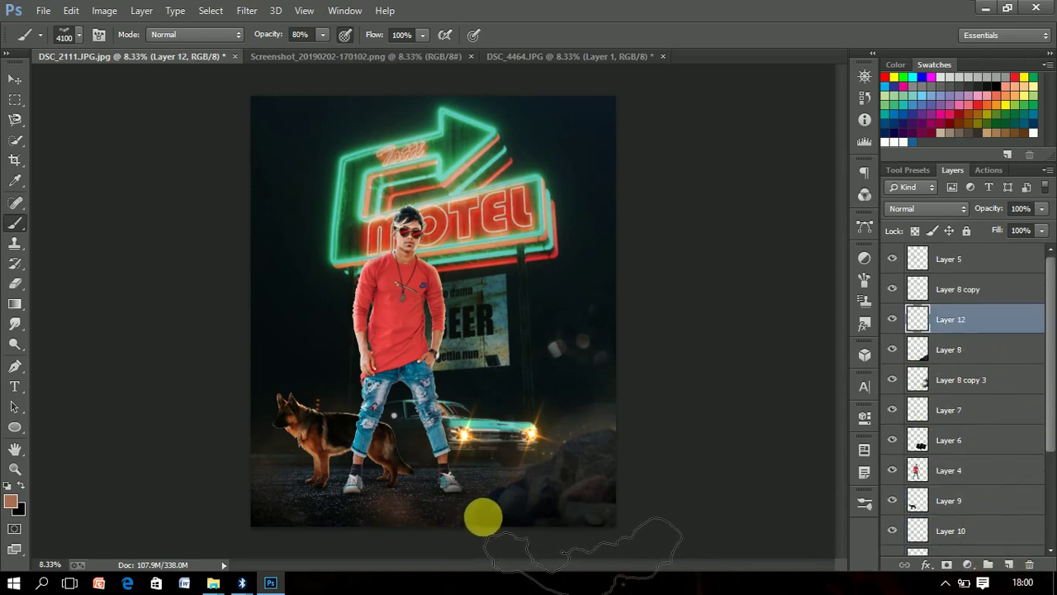
click(512, 528)
click(644, 537)
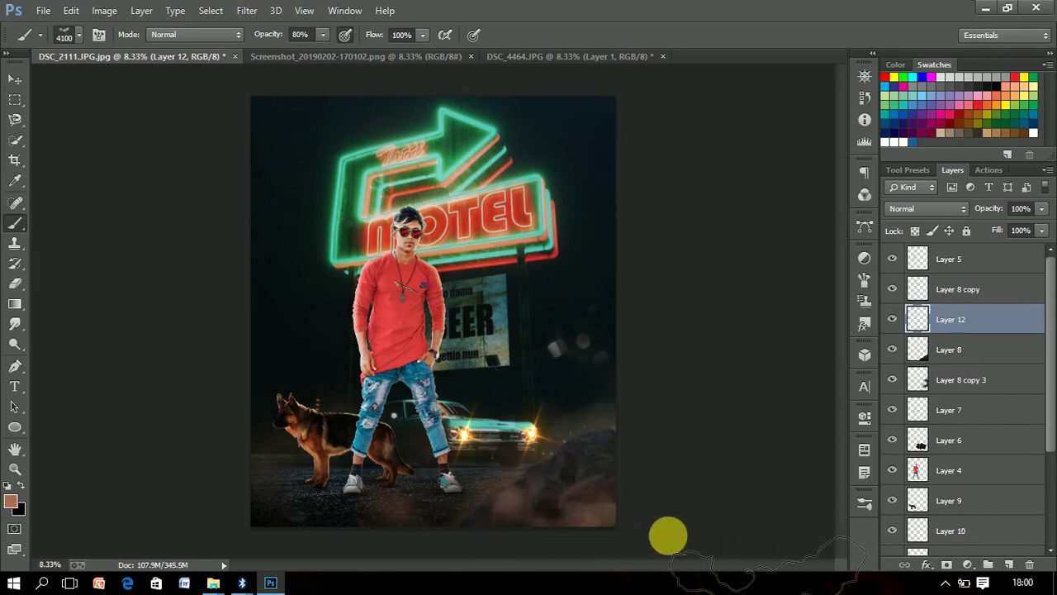
drag(997, 215, 962, 216)
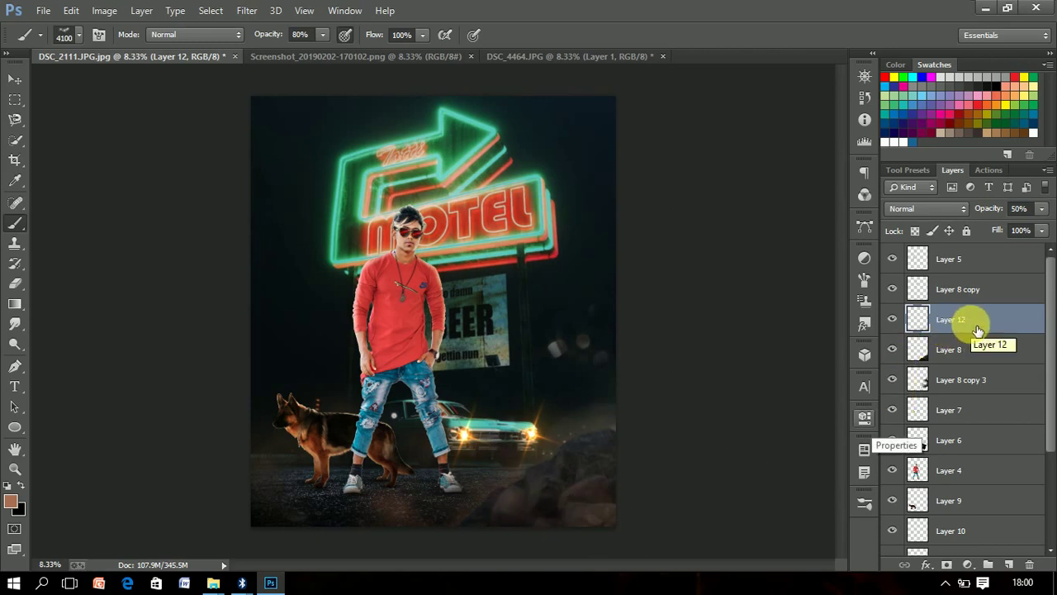
Shade the Layer 8 rock shape with a gradient, then deselect
ctrl+click(917, 350)
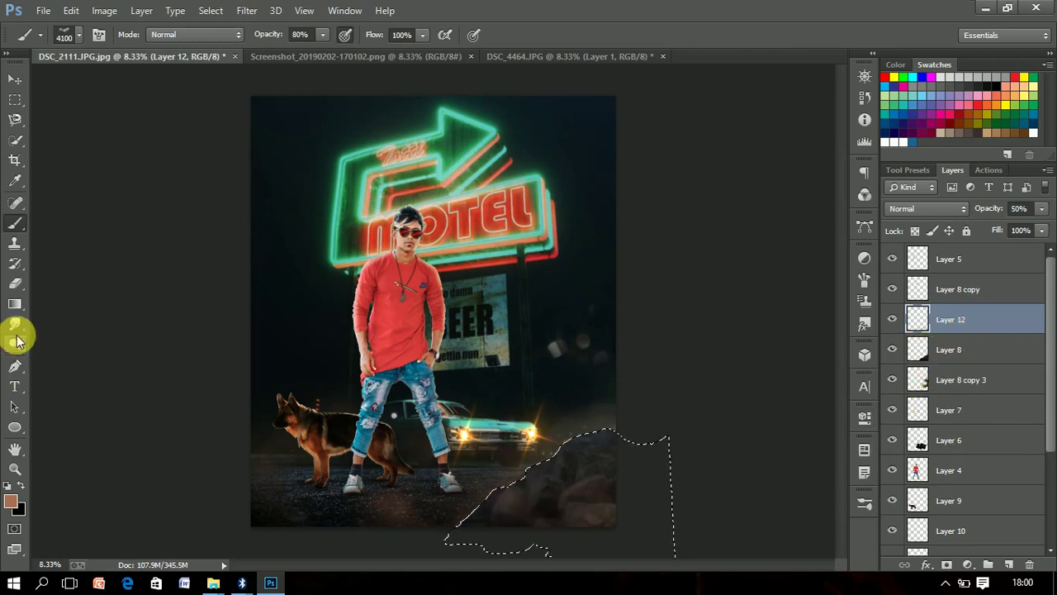
click(15, 303)
drag(643, 526, 500, 443)
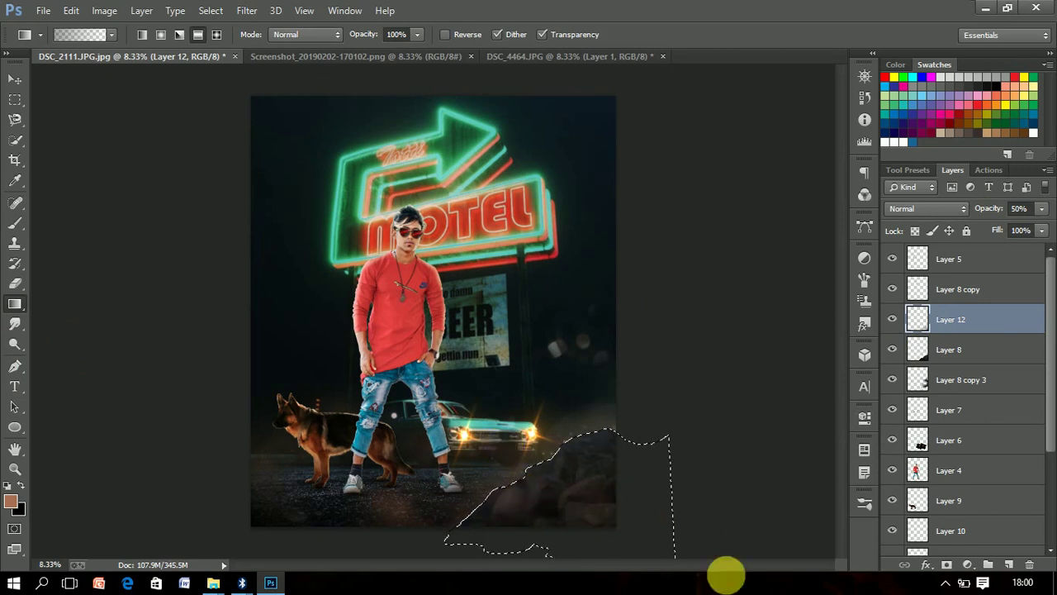
click(14, 139)
right_click(384, 219)
click(446, 229)
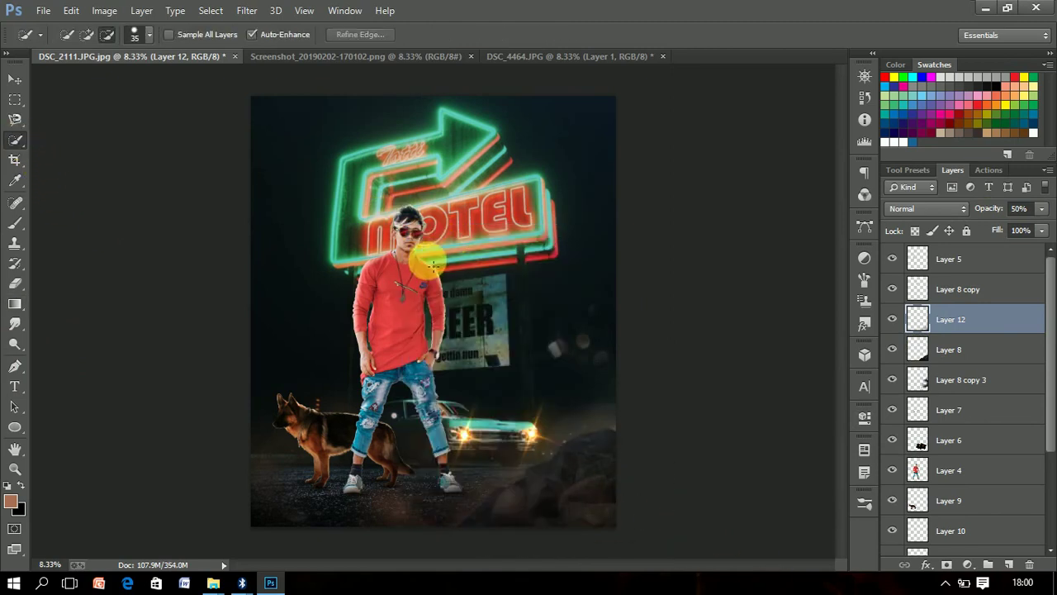
Flatten all layers into a single Background and zoom out to the whole composite
right_click(975, 289)
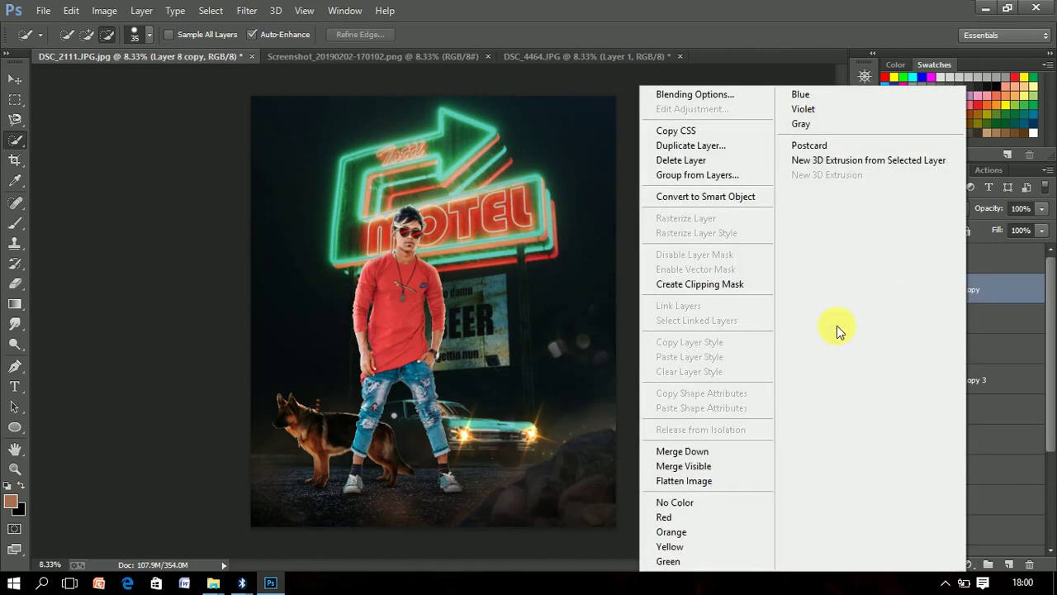
click(726, 482)
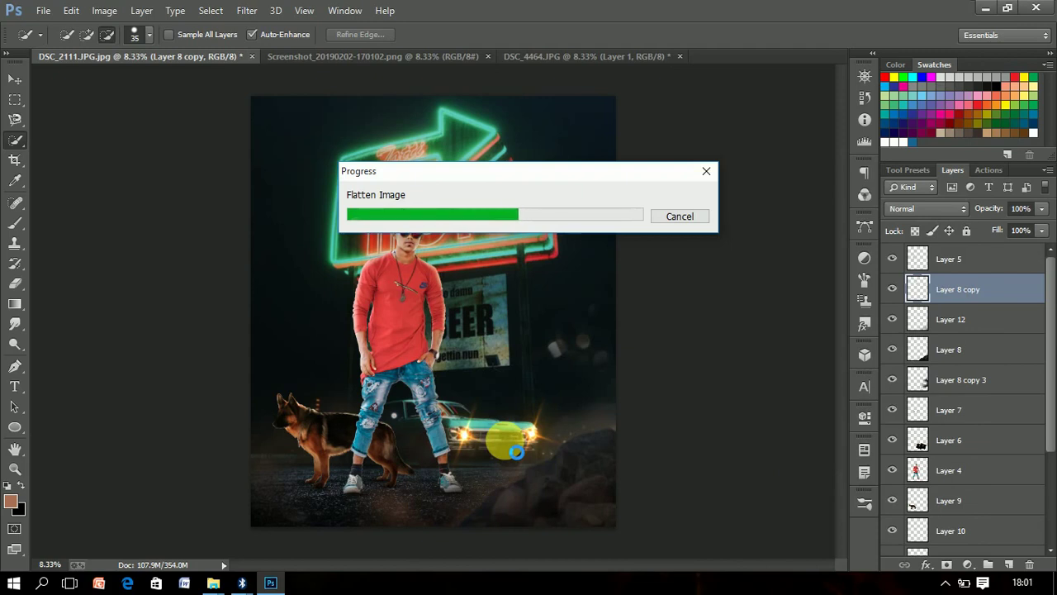
click(18, 84)
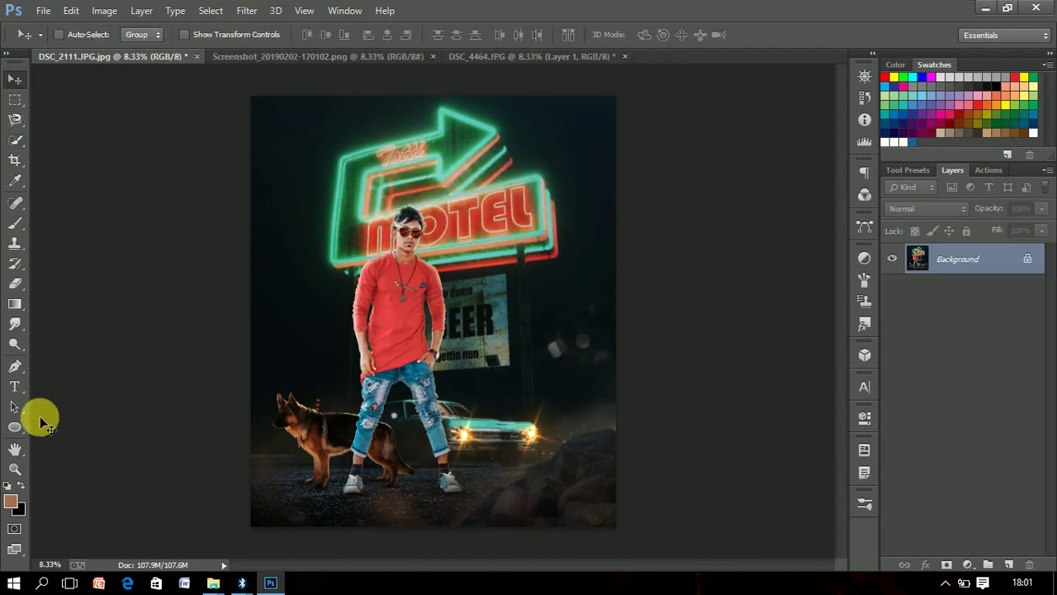
click(18, 470)
drag(467, 358, 449, 355)
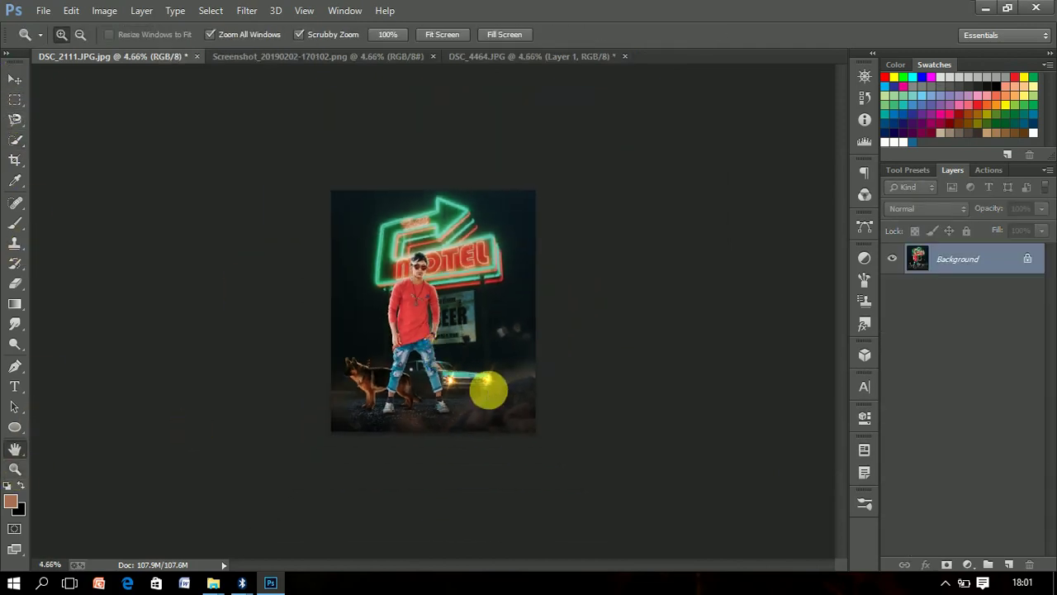
Save as DSC_2111.JPG at maximum JPEG quality and duplicate the image as Layer 1
key(ctrl+s)
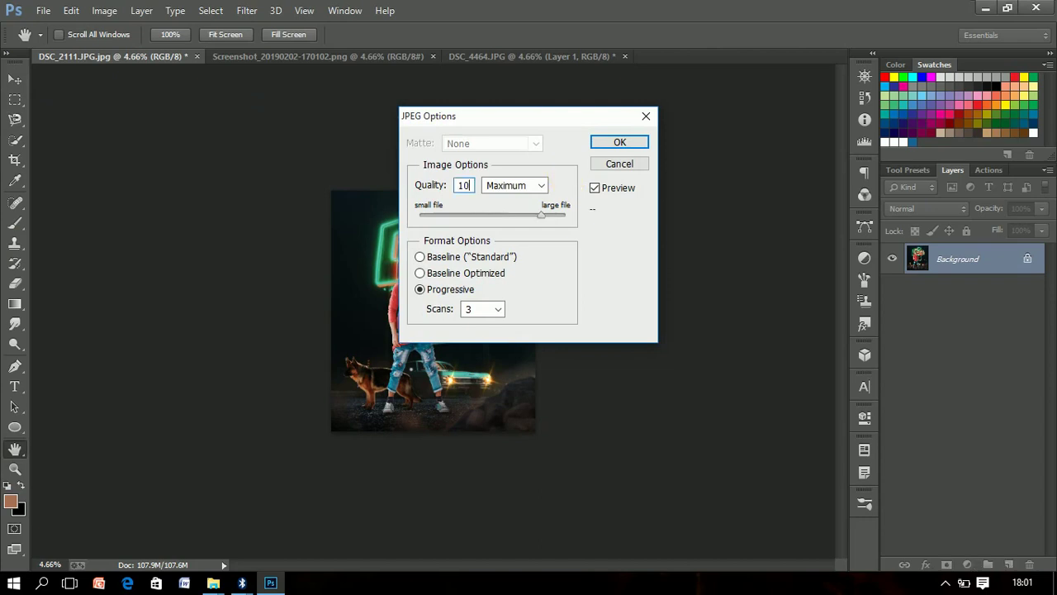
key(Return)
key(z)
drag(491, 303, 472, 423)
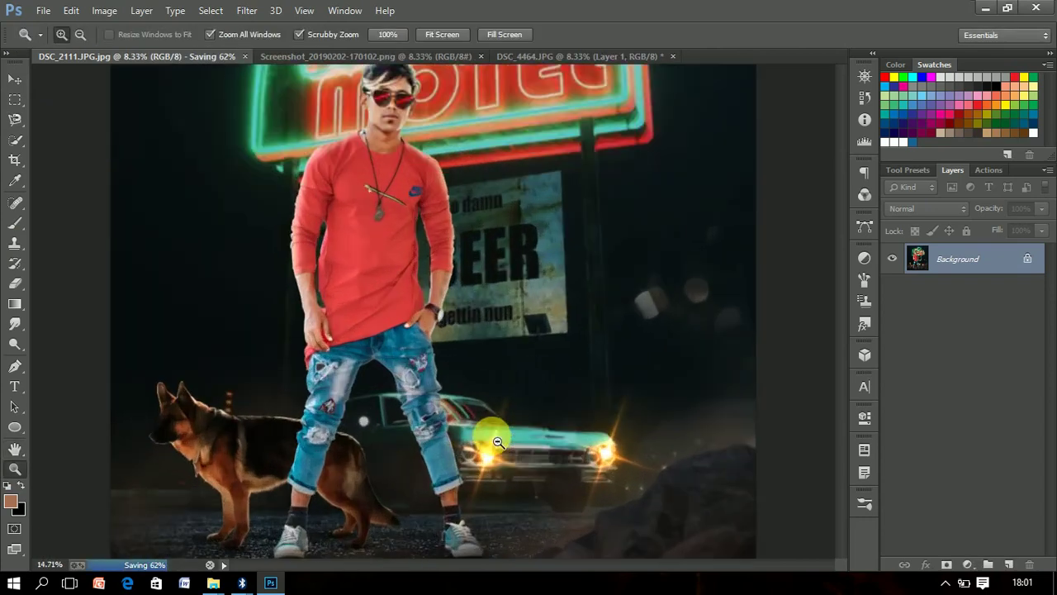
drag(465, 415, 457, 437)
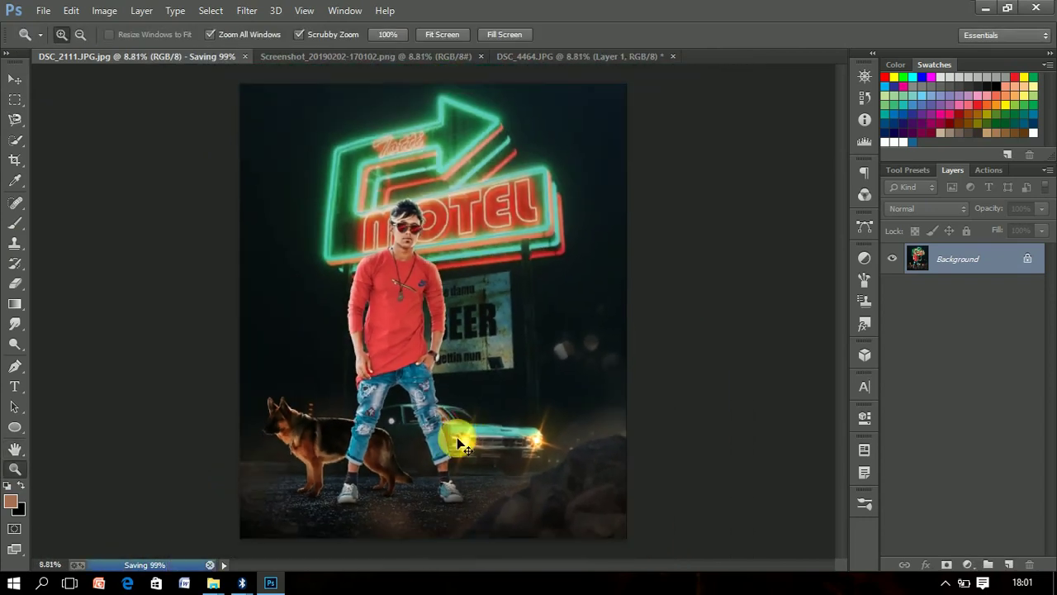
key(ctrl+j)
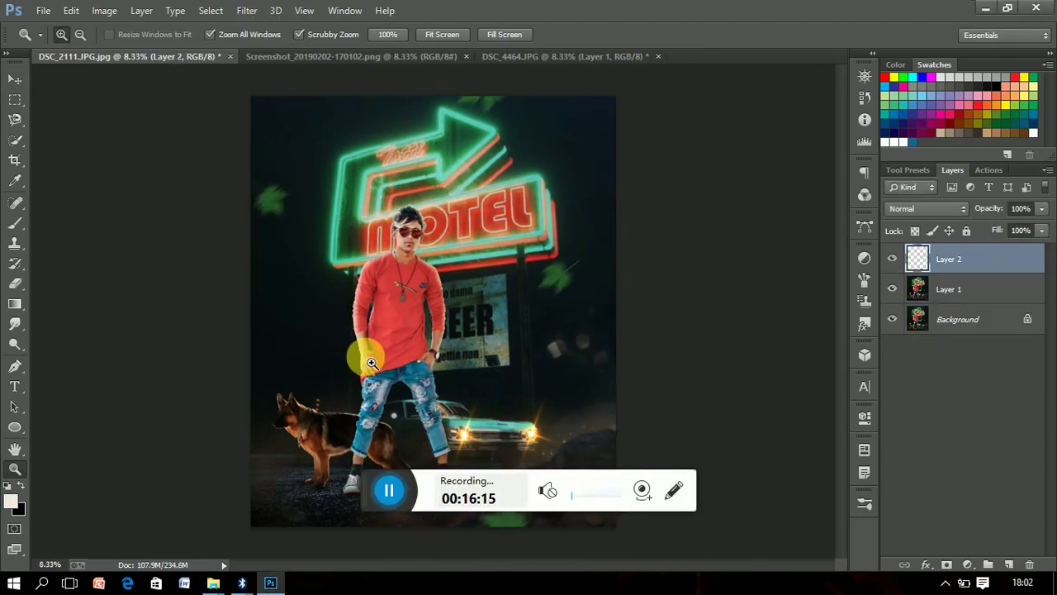
Open the Hue/Saturation dialog and cancel it without changes
drag(443, 360, 425, 356)
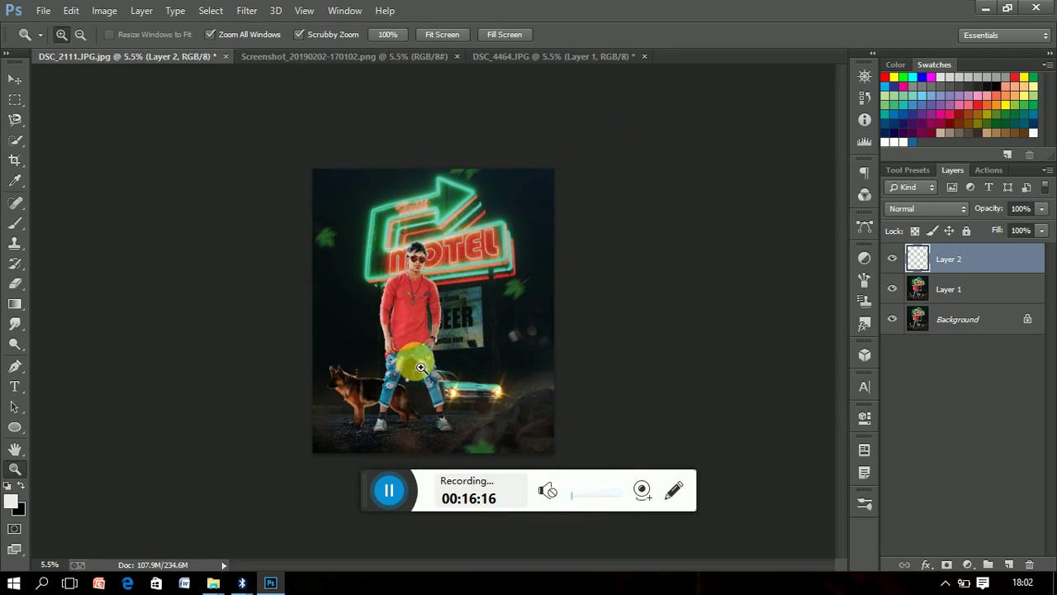
key(ctrl+u)
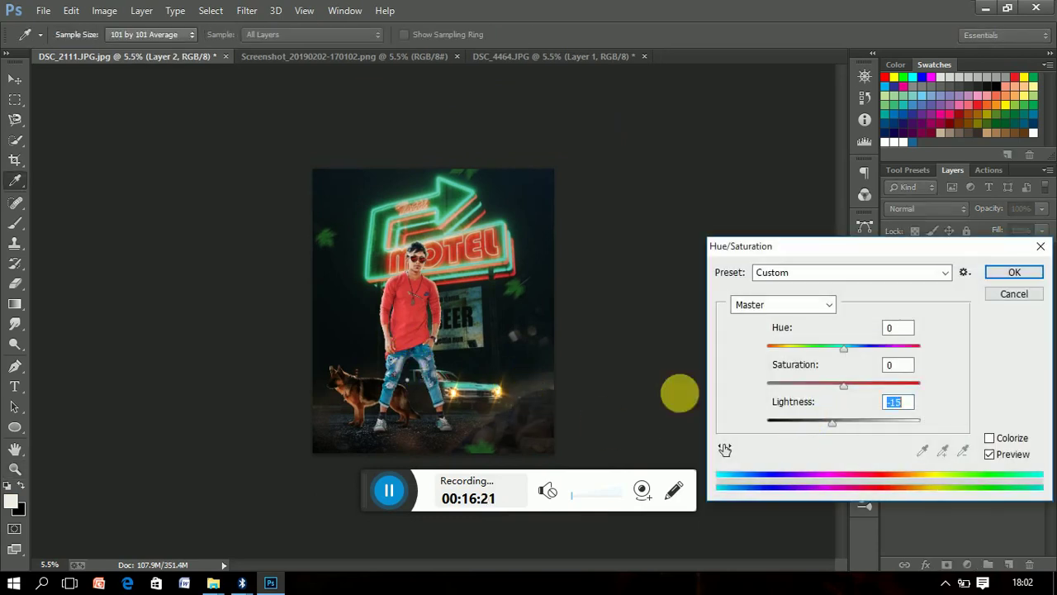
key(Return)
drag(413, 280, 434, 311)
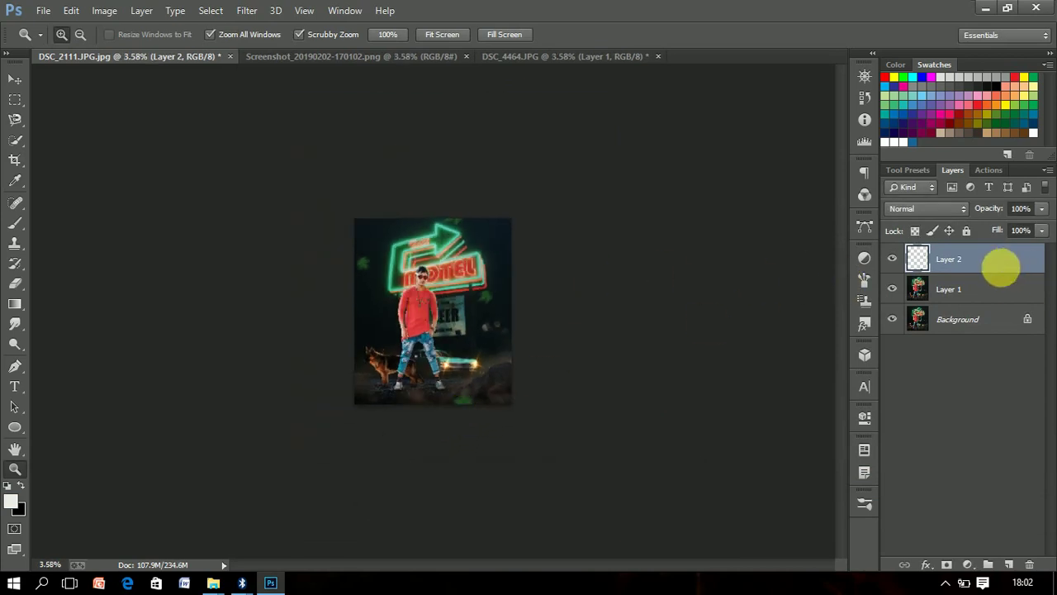
Flatten the image, duplicate the Background as Layer 1, and launch Camera Raw Filter
right_click(1000, 266)
click(710, 481)
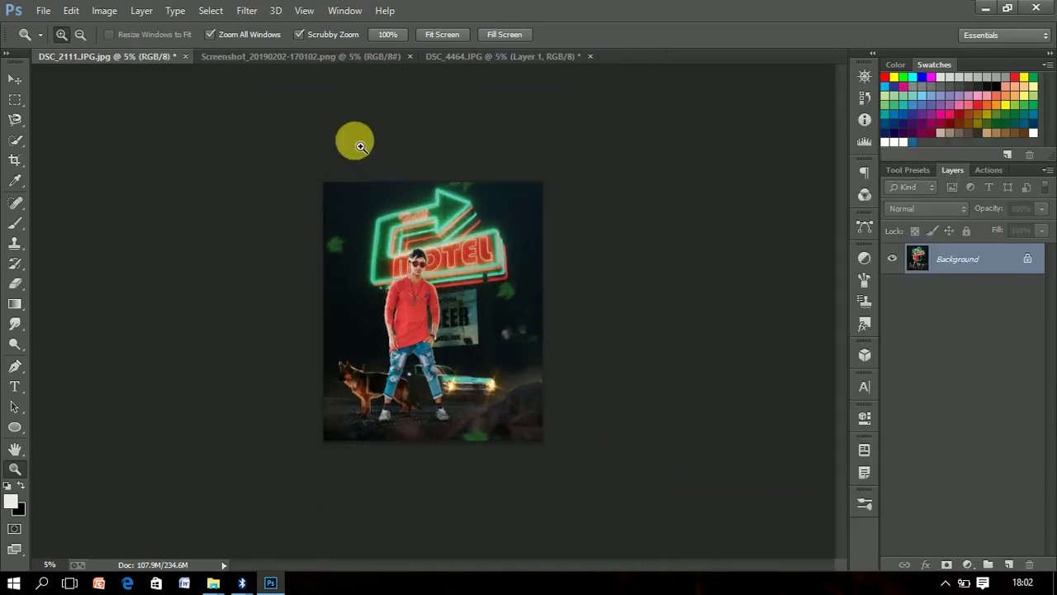
key(ctrl+j)
click(247, 10)
click(299, 98)
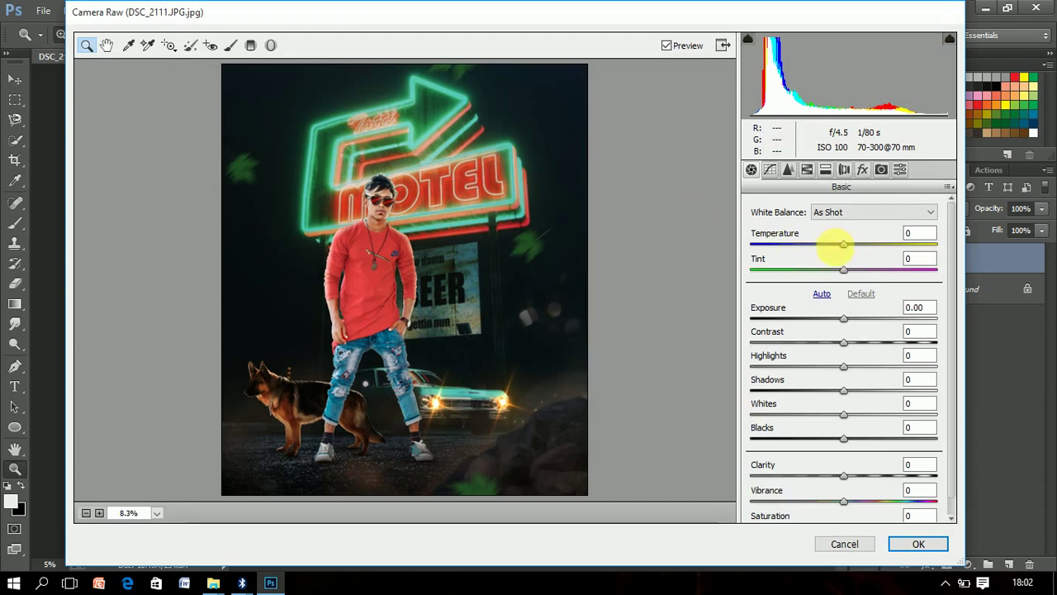
Set Camera Raw Temperature -2.1, Highlights -23, Shadows +23, Whites -23 and Blacks -16
drag(846, 244, 849, 246)
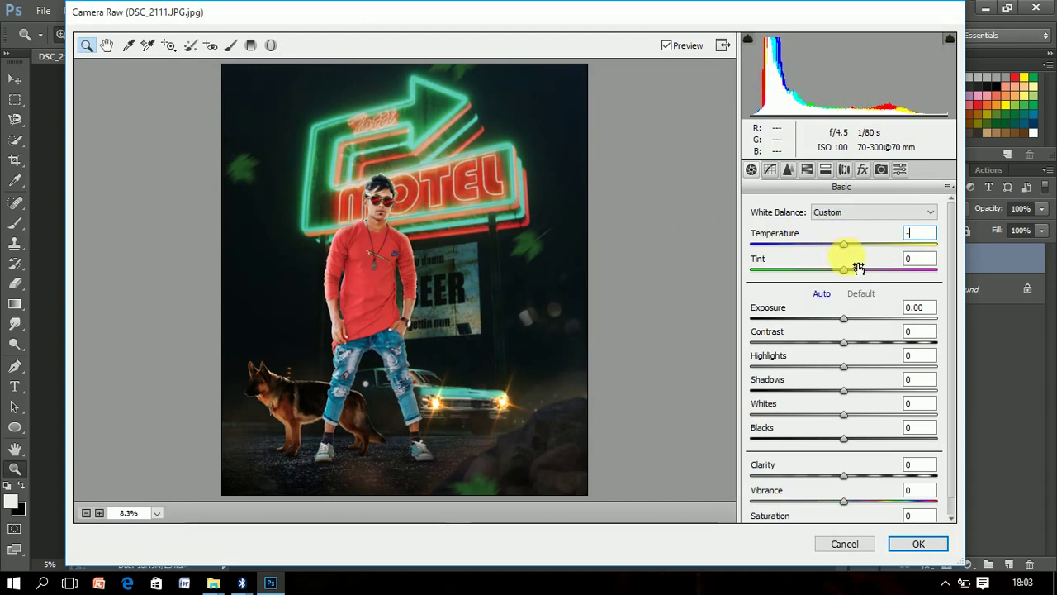
text(-2)
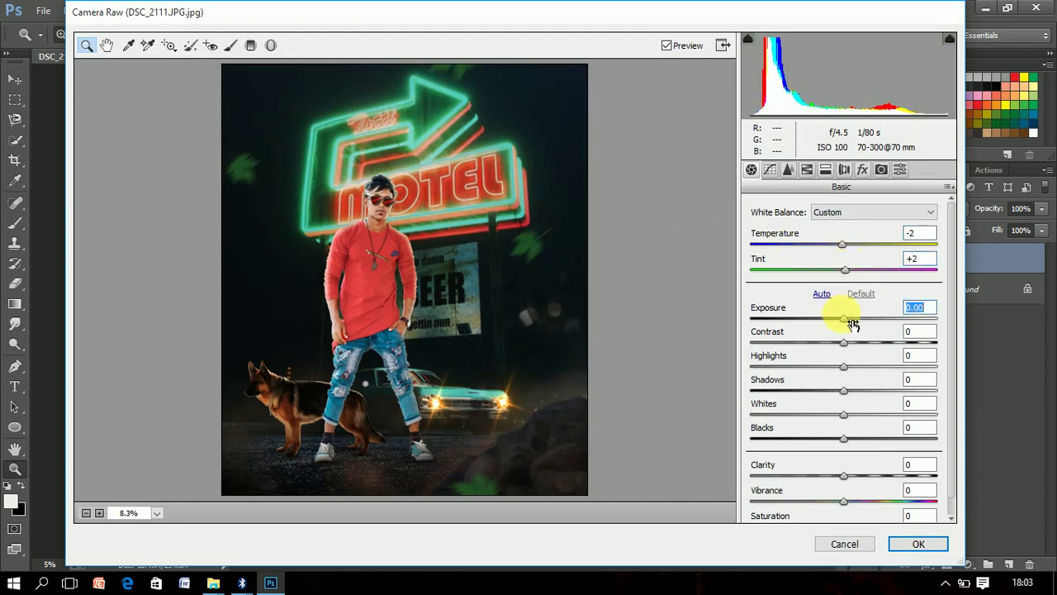
text(.1)
mouse_move(836, 369)
mouse_down()
mouse_move(822, 368)
mouse_move(864, 394)
mouse_up()
click(823, 415)
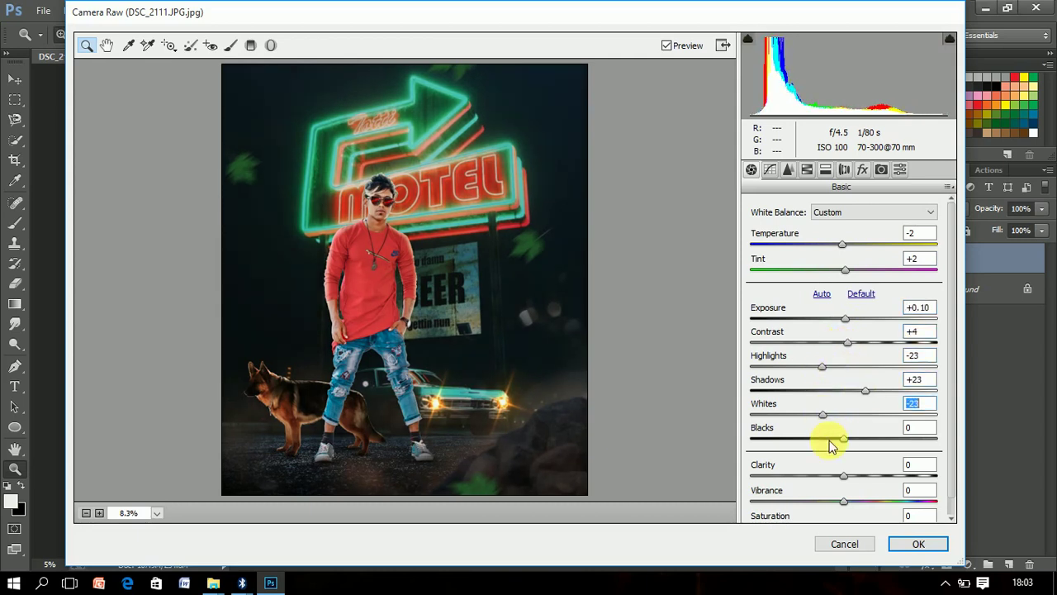
click(829, 438)
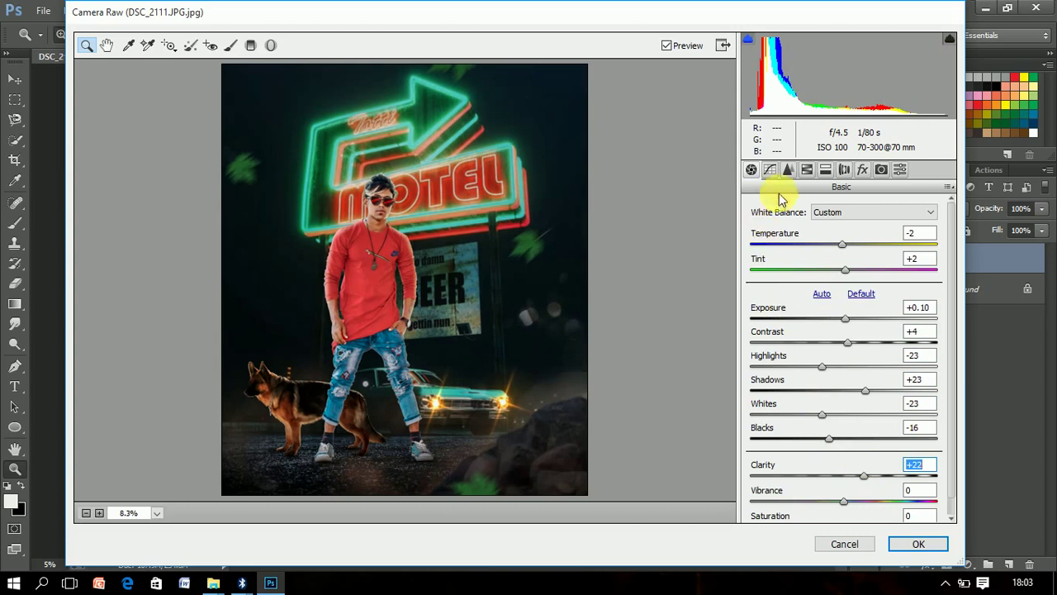
click(806, 170)
click(794, 229)
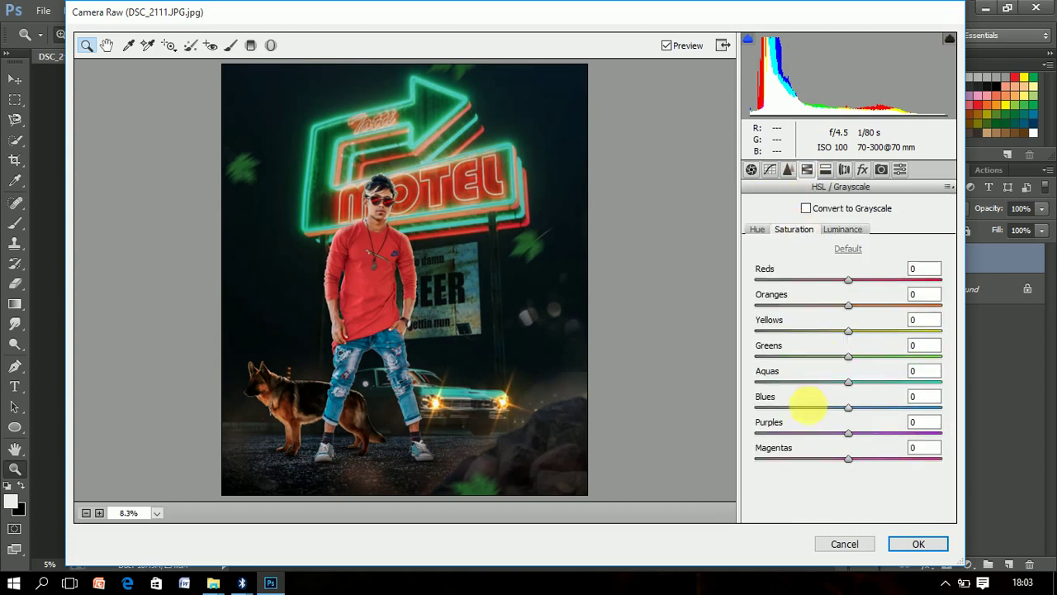
Set Blues saturation to -100 and raise Blues luminance to +32
drag(808, 406, 735, 413)
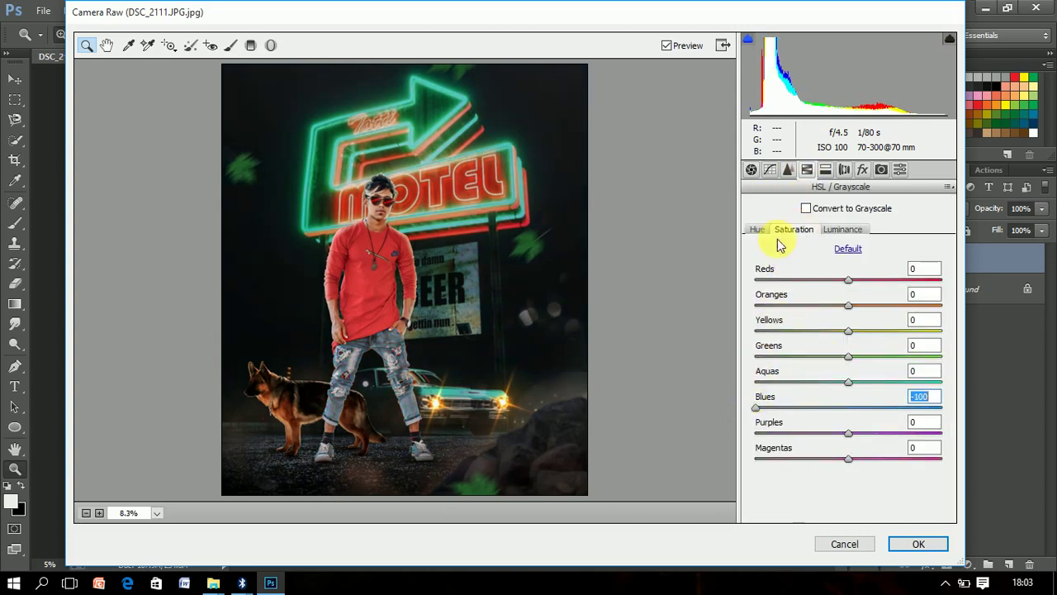
click(842, 229)
mouse_move(848, 406)
mouse_down()
mouse_move(827, 411)
mouse_move(884, 419)
mouse_move(772, 425)
mouse_move(880, 427)
mouse_up()
click(812, 229)
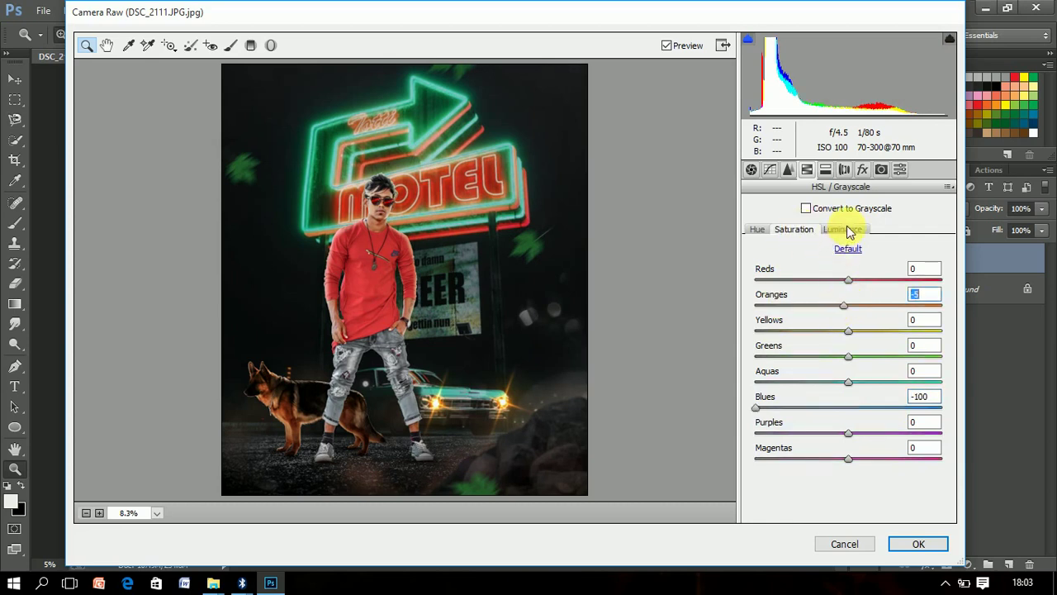
click(848, 231)
Slightly brighten Oranges and Reds luminance and shift Orange hue to -53
drag(854, 303, 855, 307)
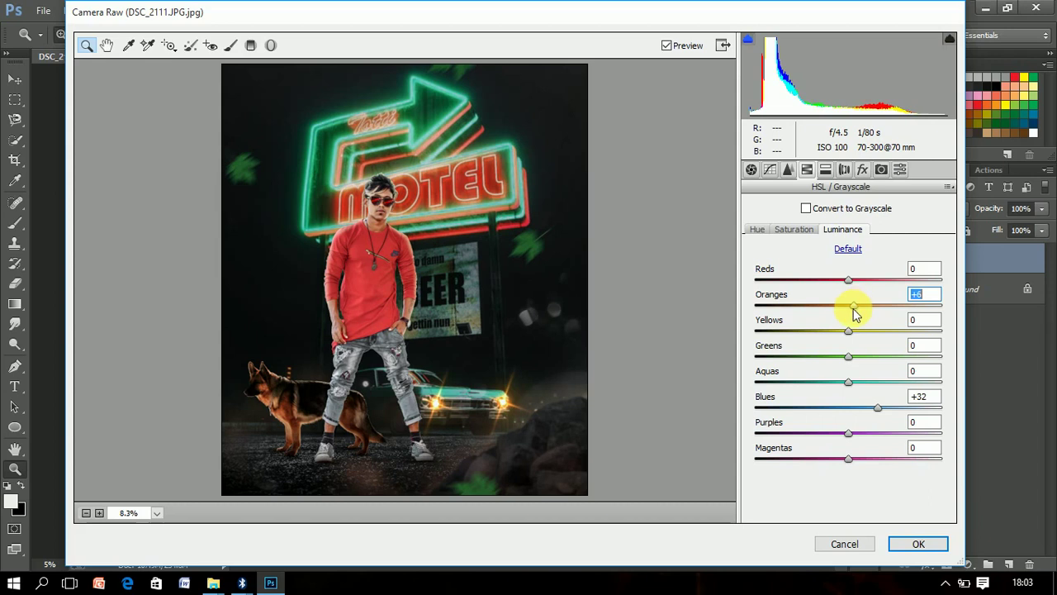
drag(853, 283, 859, 306)
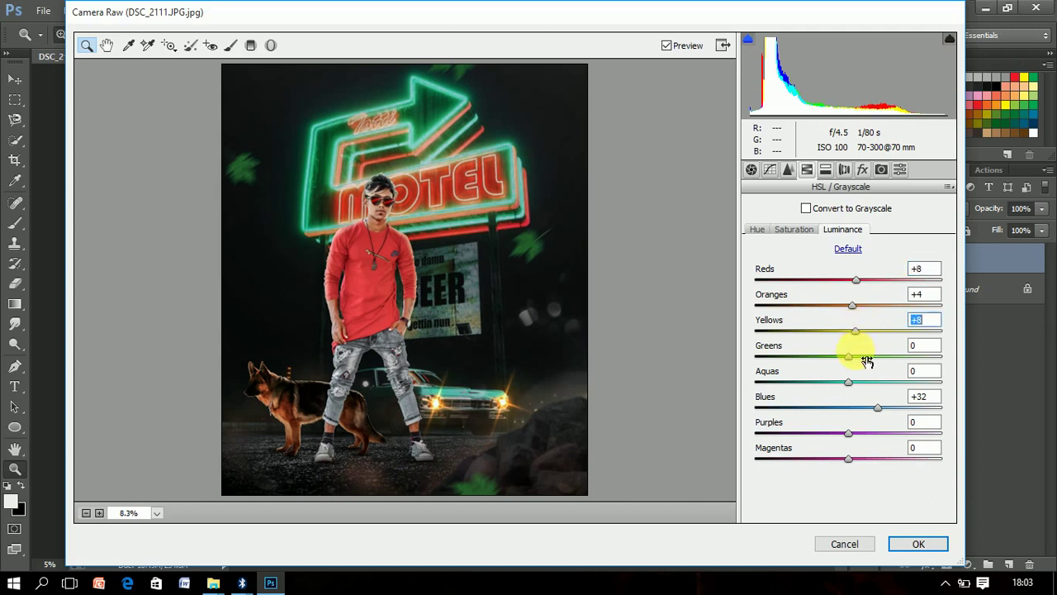
click(758, 230)
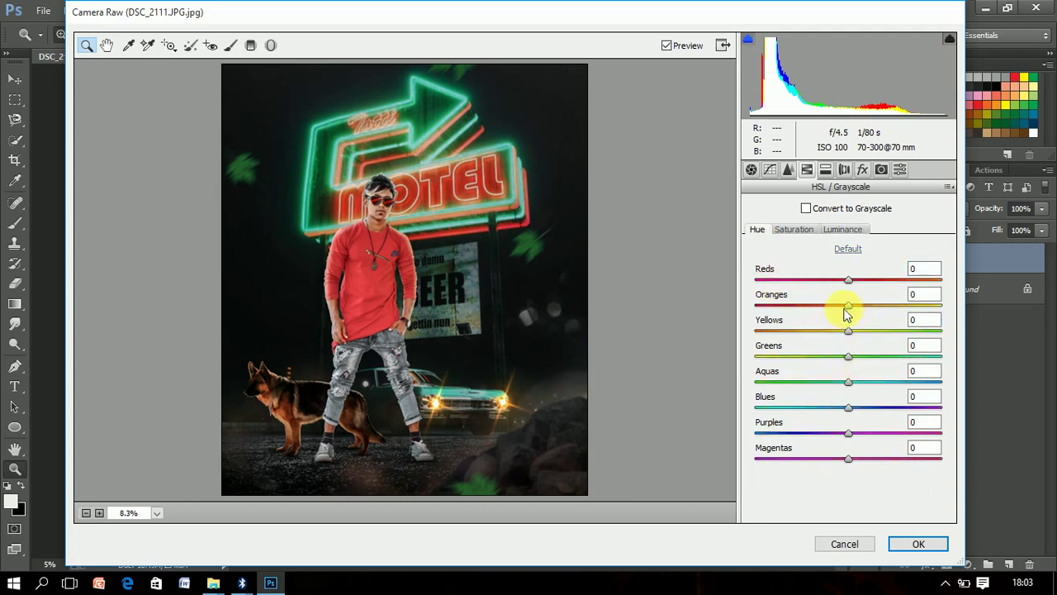
drag(862, 309, 799, 319)
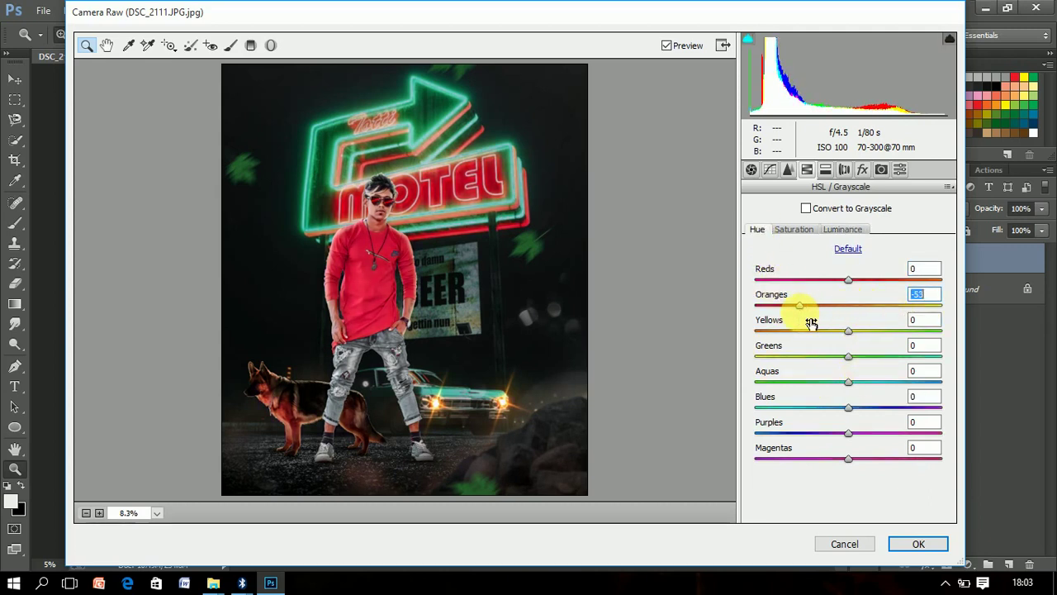
Brighten the man's head with a +0.50 exposure Adjustment Brush, set Sharpening 70, and apply
click(230, 45)
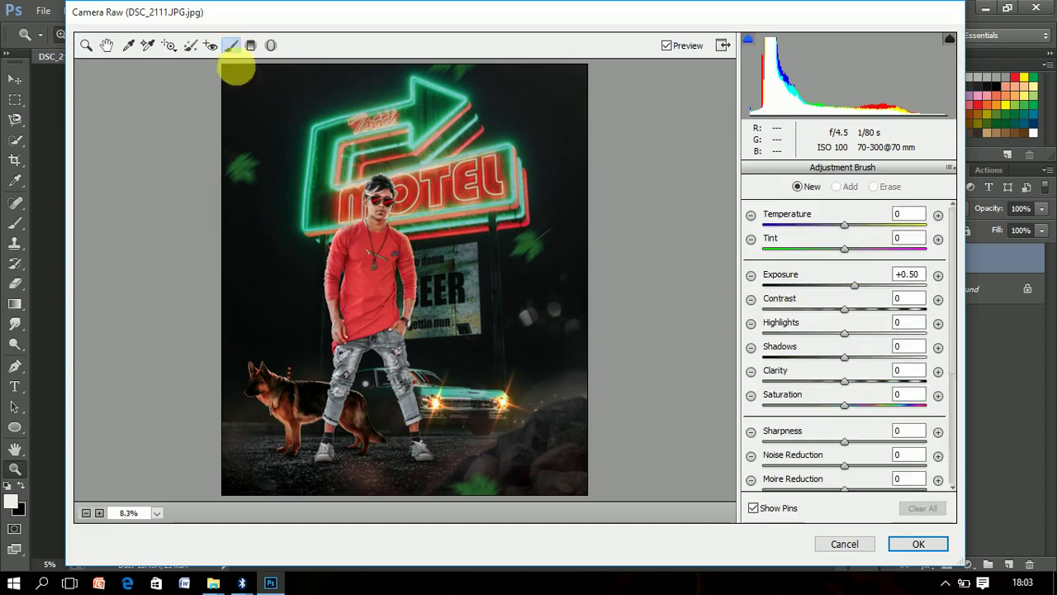
click(397, 211)
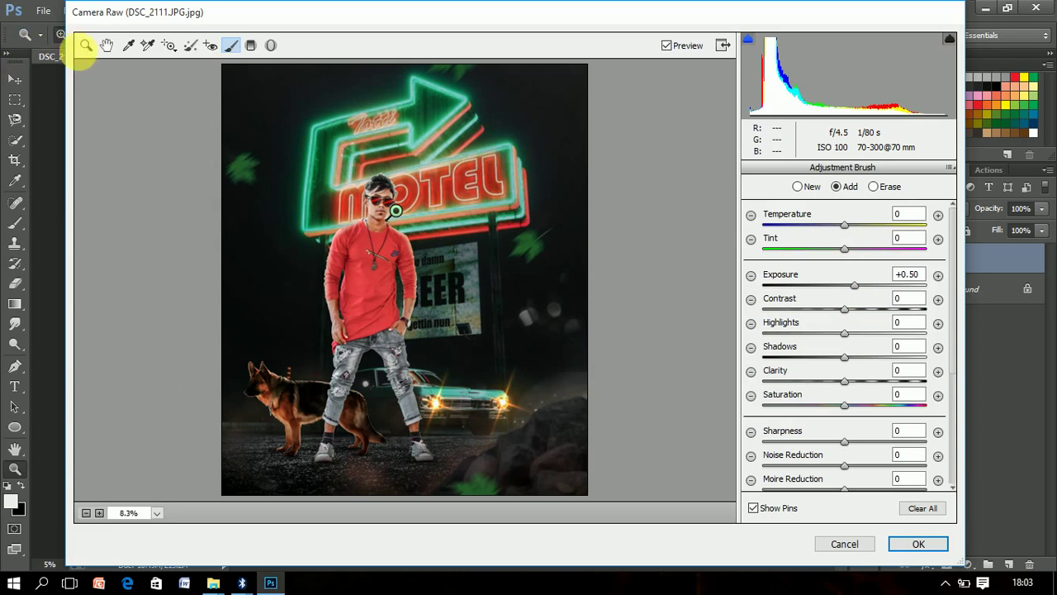
click(86, 45)
click(790, 170)
mouse_move(783, 231)
mouse_down()
mouse_move(877, 231)
mouse_move(856, 237)
mouse_up()
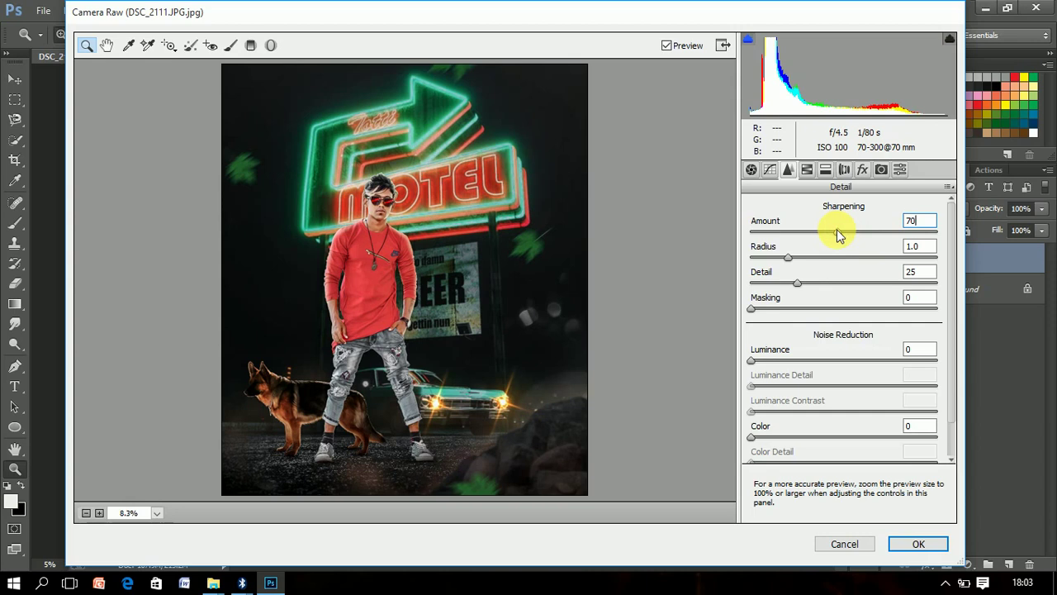
key(Return)
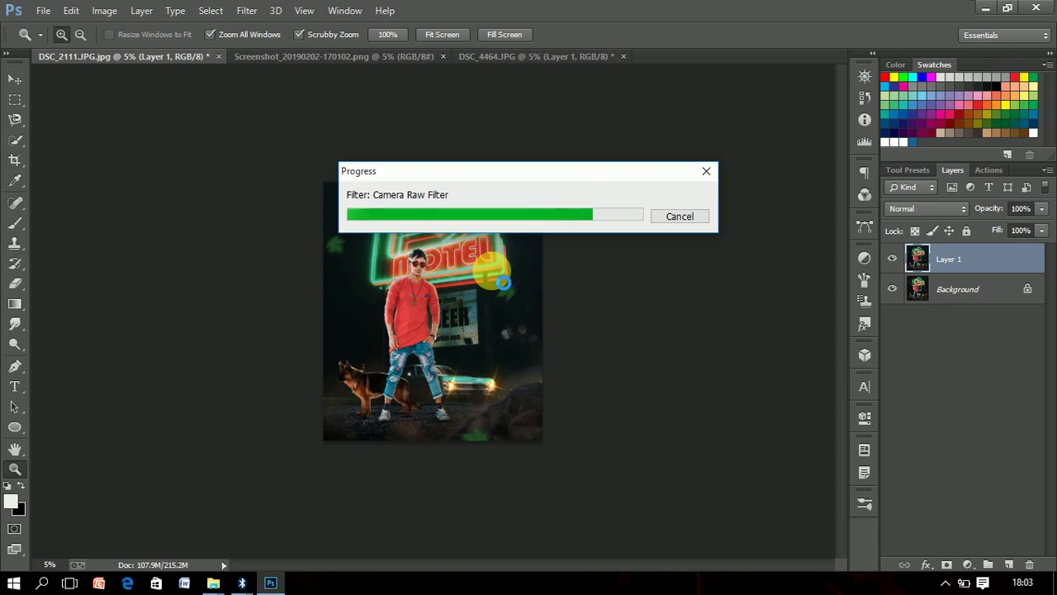
Inspect the man's face, legs, dog and car up close and switch to the Mixer Brush
click(441, 284)
click(437, 288)
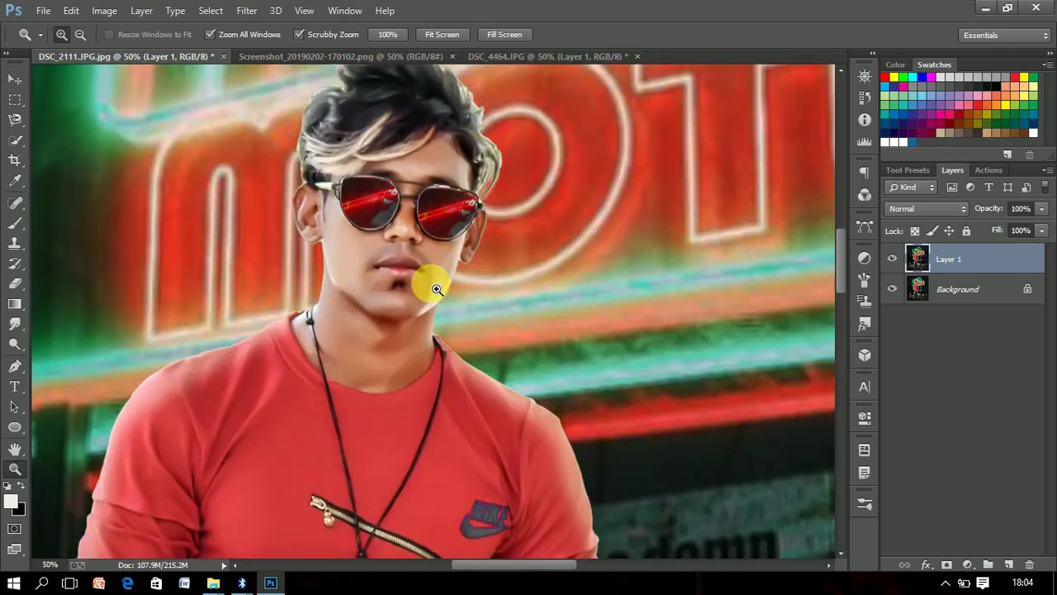
mouse_move(438, 289)
mouse_down()
mouse_move(559, 338)
mouse_move(437, 292)
mouse_move(491, 437)
mouse_move(523, 455)
mouse_move(468, 471)
mouse_move(501, 495)
mouse_move(459, 495)
mouse_up()
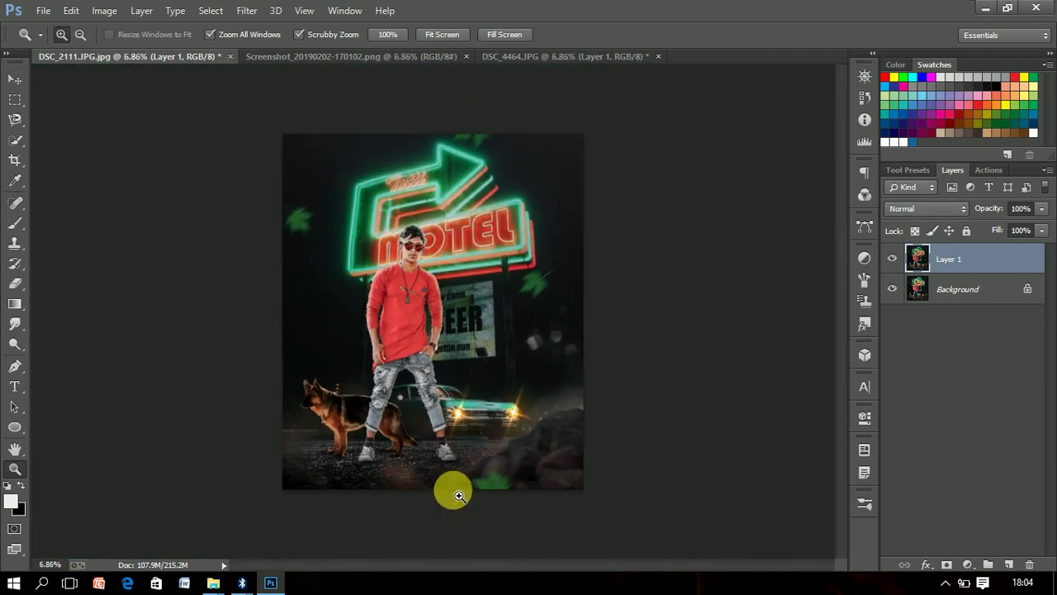
mouse_move(421, 448)
mouse_down()
mouse_move(508, 501)
mouse_move(397, 453)
mouse_up()
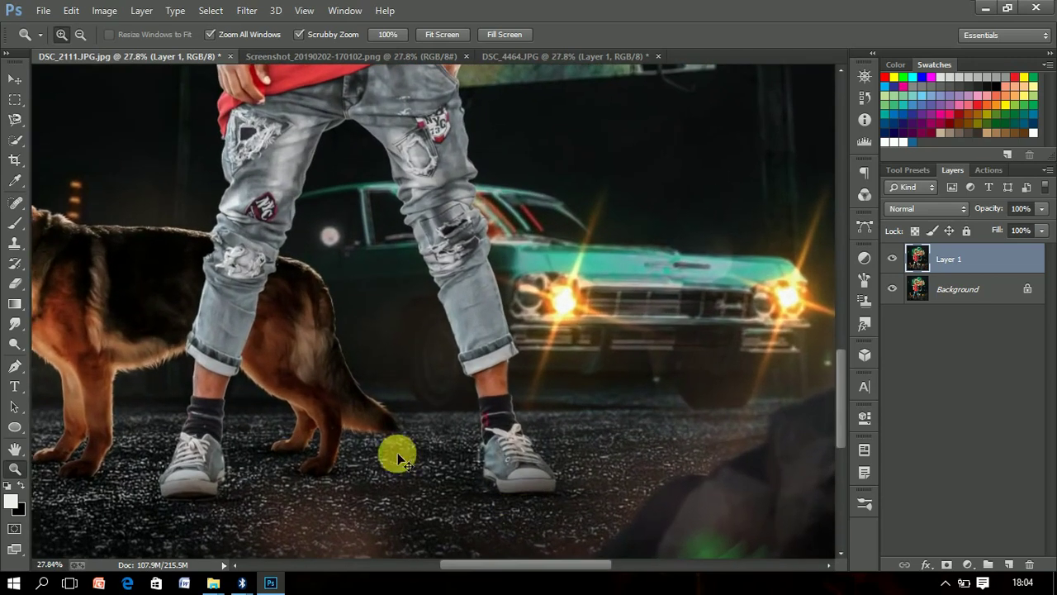
right_click(14, 223)
click(76, 264)
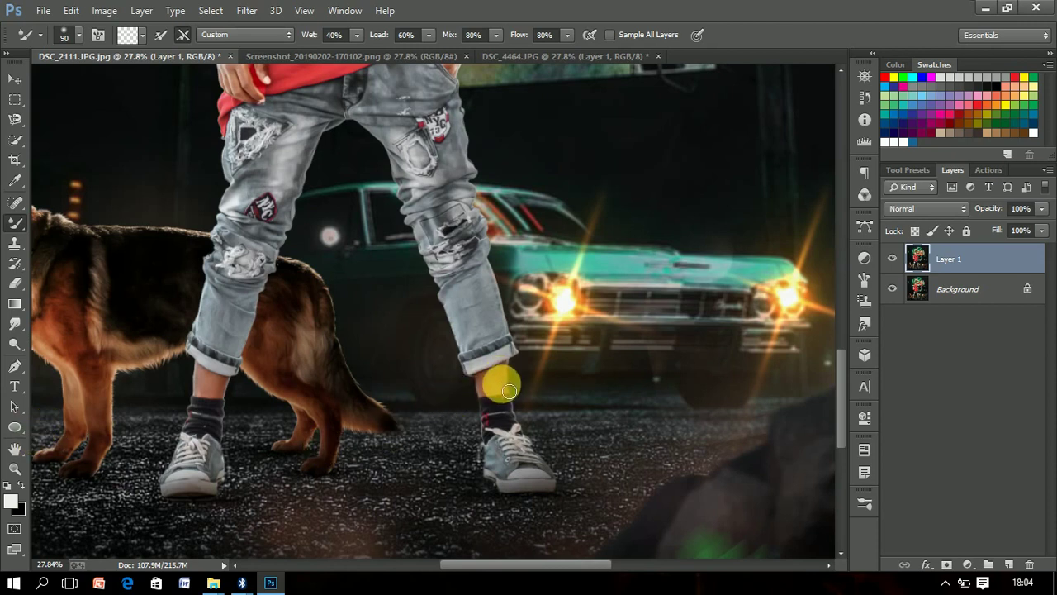
Save DSC_2111.JPG and stamp all visible layers into a new merged layer
click(15, 469)
mouse_move(471, 366)
mouse_down()
mouse_move(366, 330)
mouse_move(519, 331)
mouse_move(465, 320)
mouse_move(515, 347)
mouse_up()
key(ctrl+s)
key(ctrl+j)
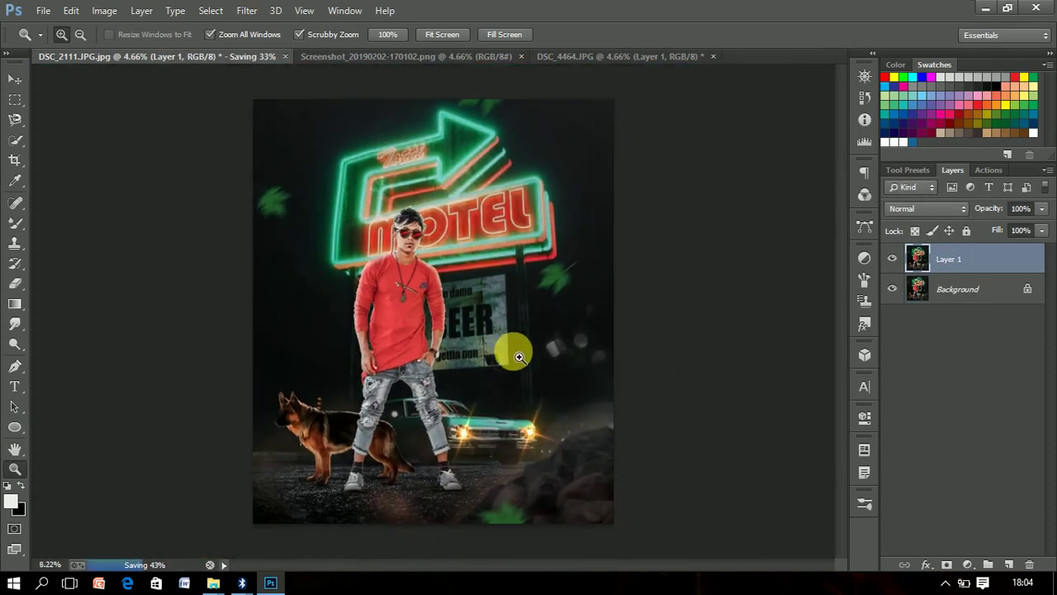
Apply Color Efex Pro 3.0 Cross Processing with method B04 as a new layer
click(246, 11)
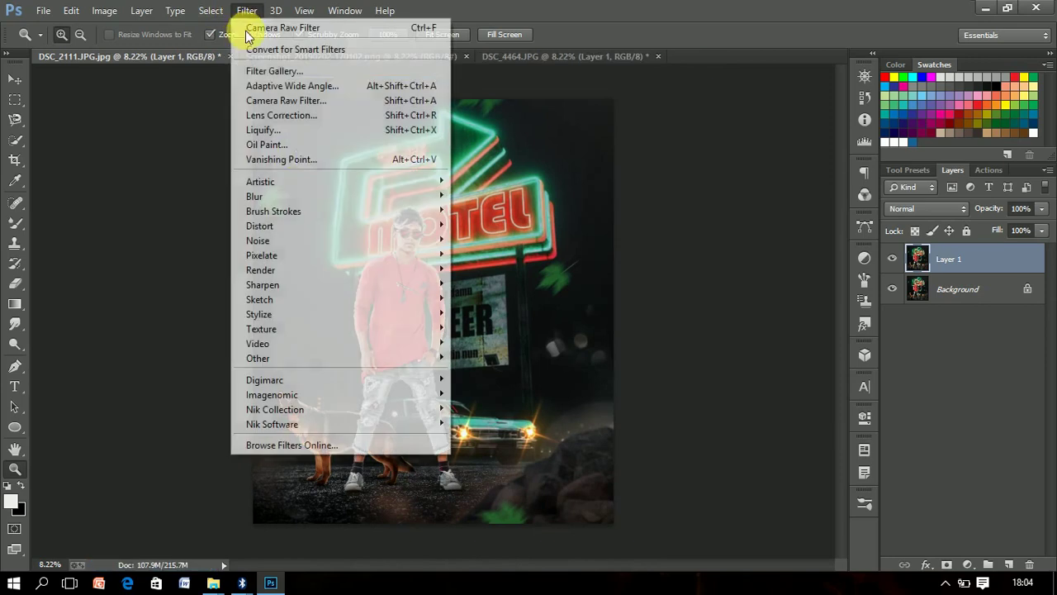
mouse_move(272, 424)
click(500, 423)
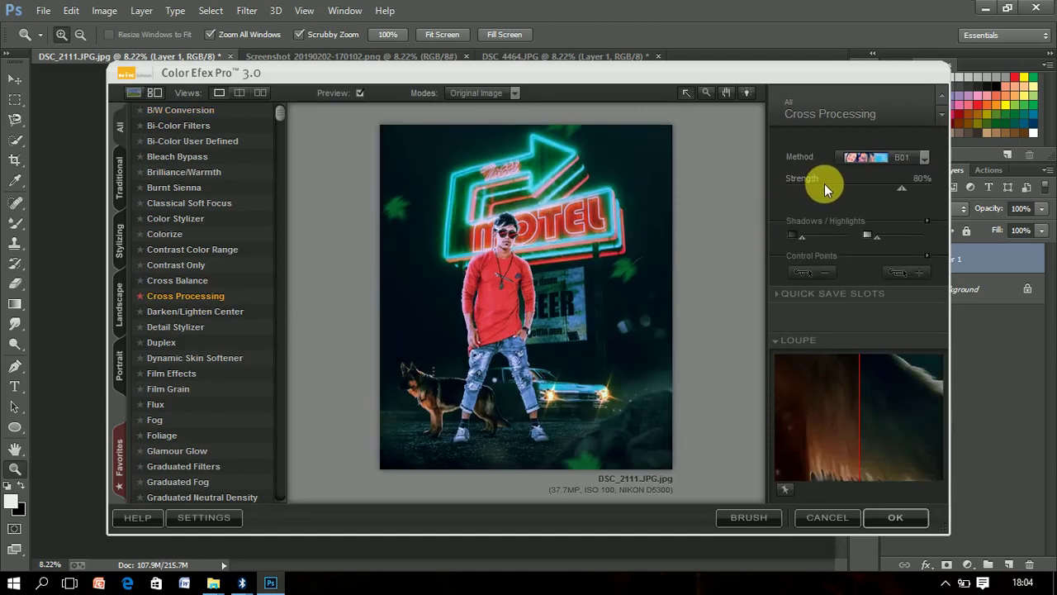
click(863, 159)
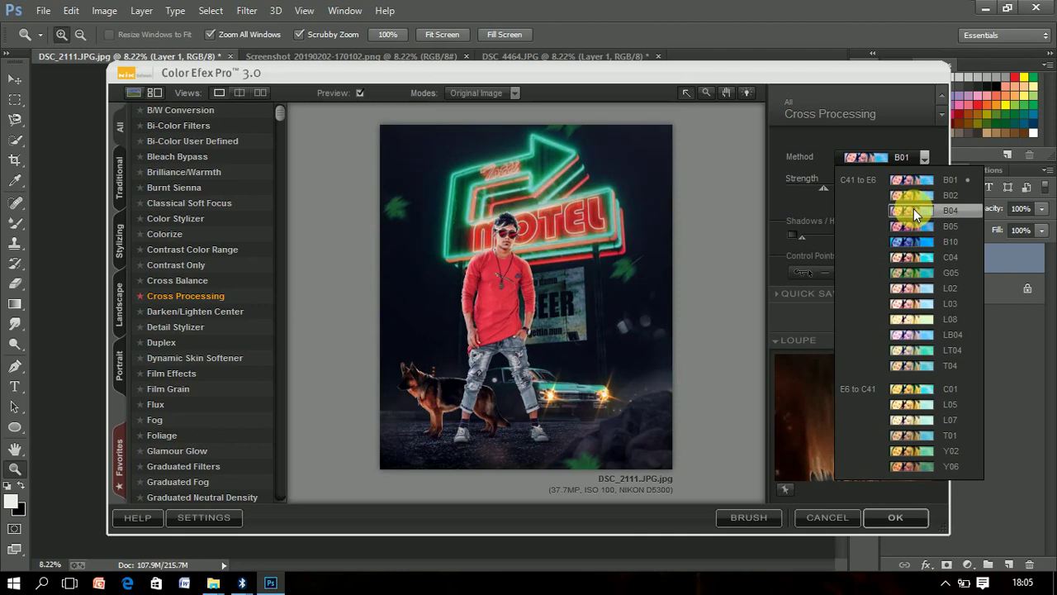
click(913, 209)
click(891, 515)
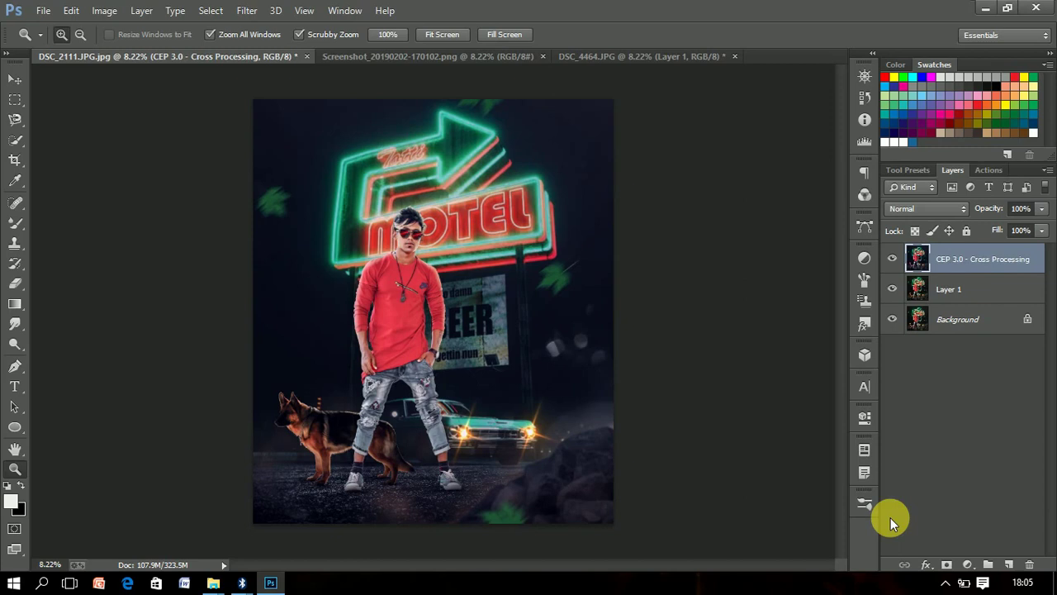
Merge the cross-processed layer into Layer 1 and zoom in on the red shirt and hand
drag(432, 402, 495, 471)
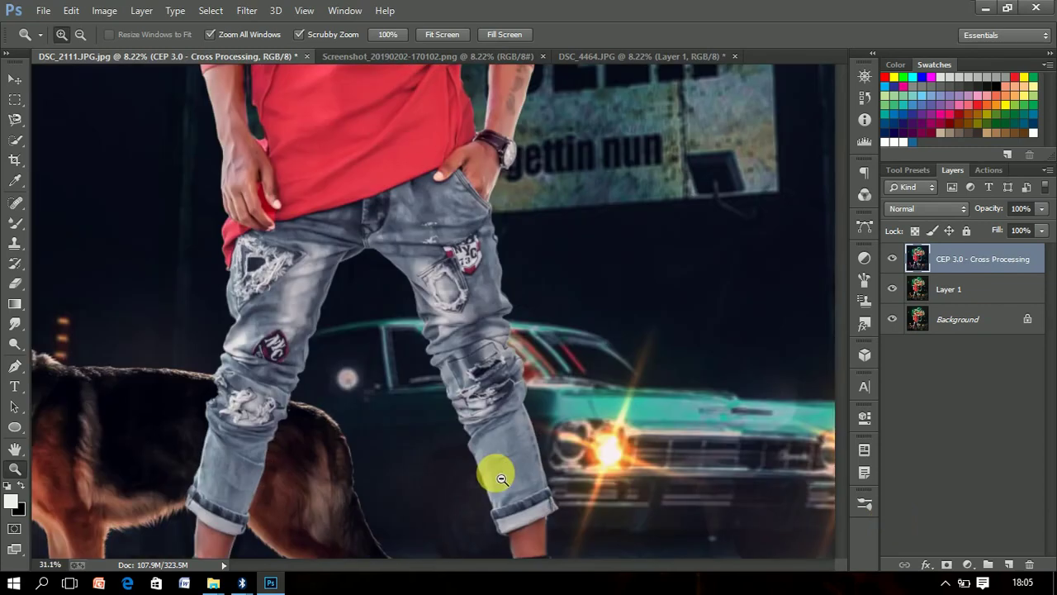
key(ctrl+z)
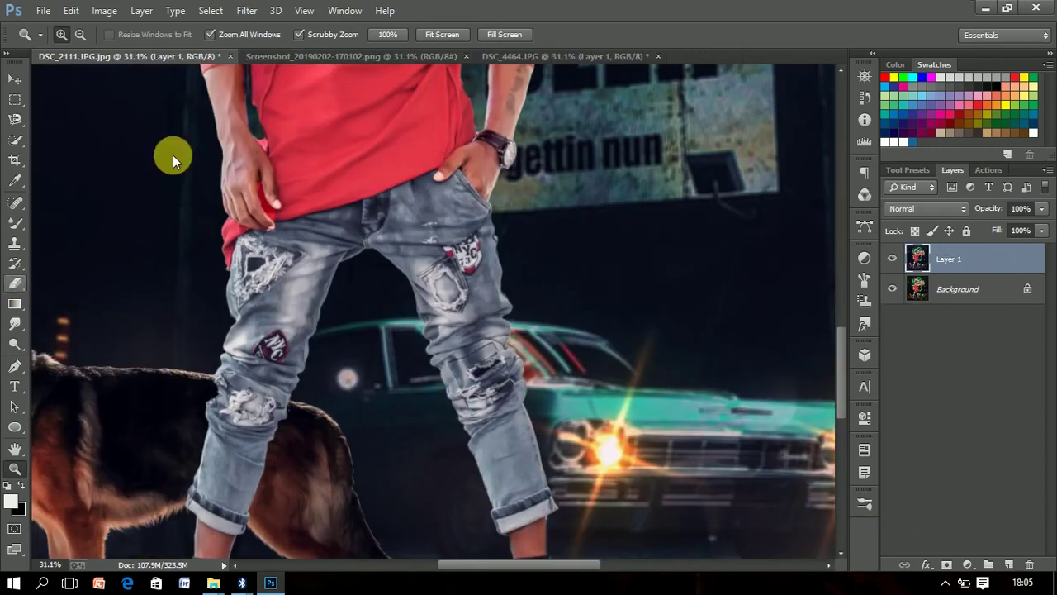
drag(295, 119, 340, 141)
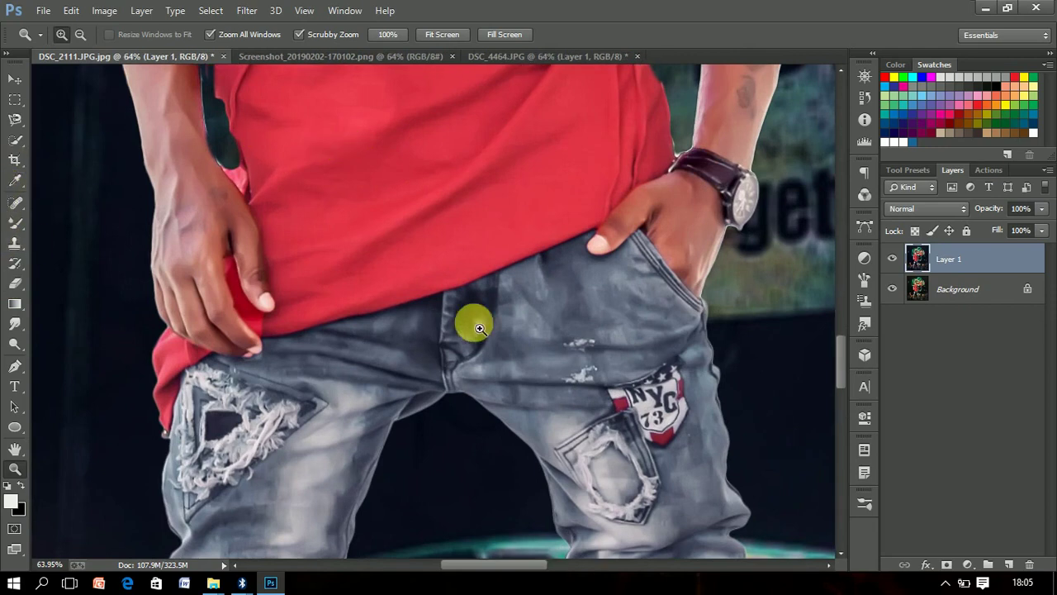
drag(456, 320, 373, 288)
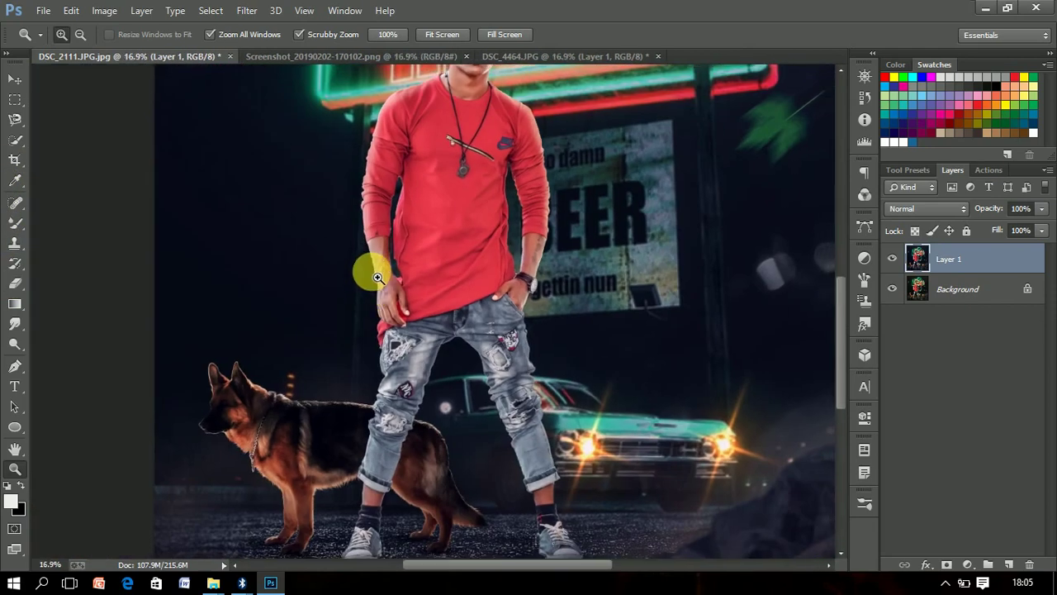
drag(405, 267, 424, 292)
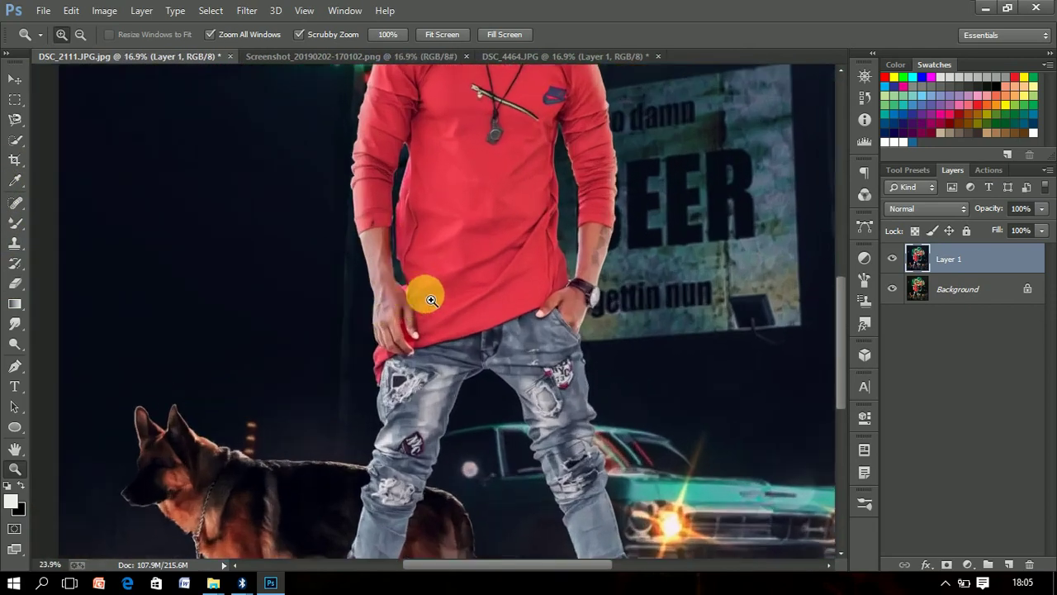
Clone shirt fabric with a small Clone Stamp over the dark gap beside the left arm
click(14, 242)
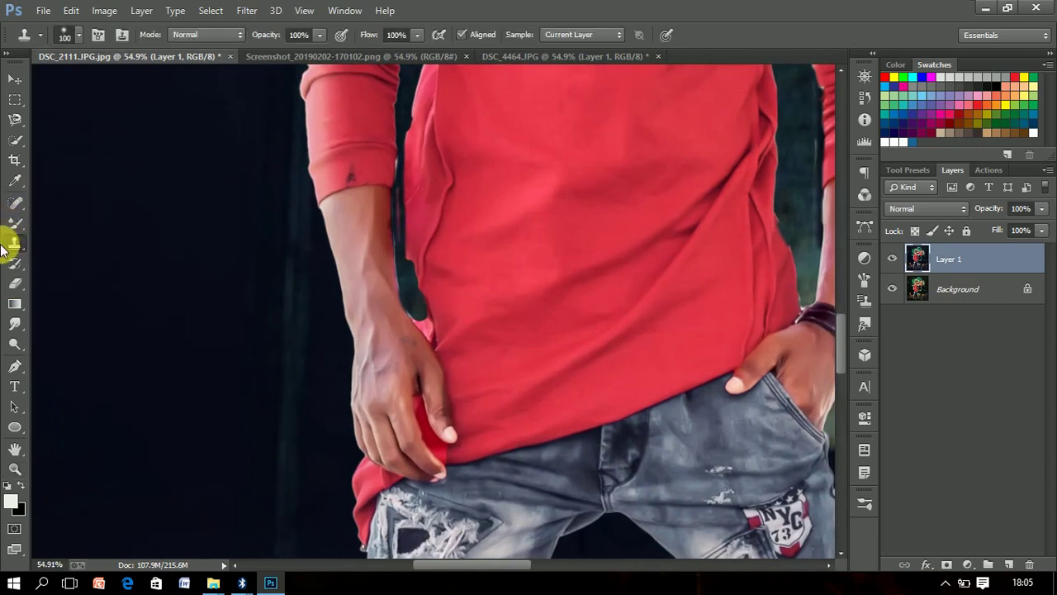
key(bracketleft)
key(bracketleft)
key(bracketleft)
key(bracketleft)
key(bracketleft)
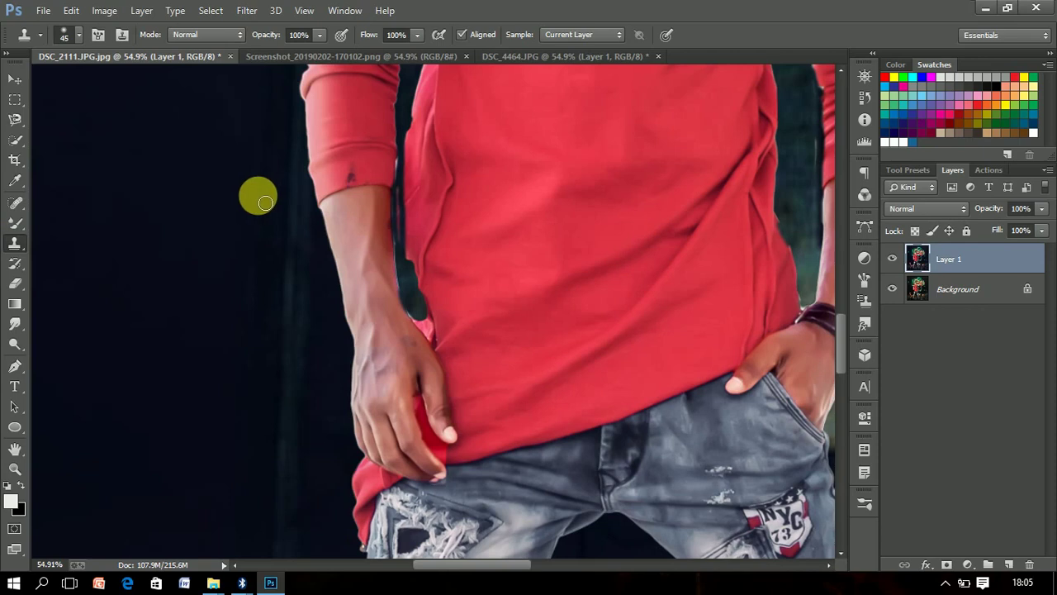
key(Return)
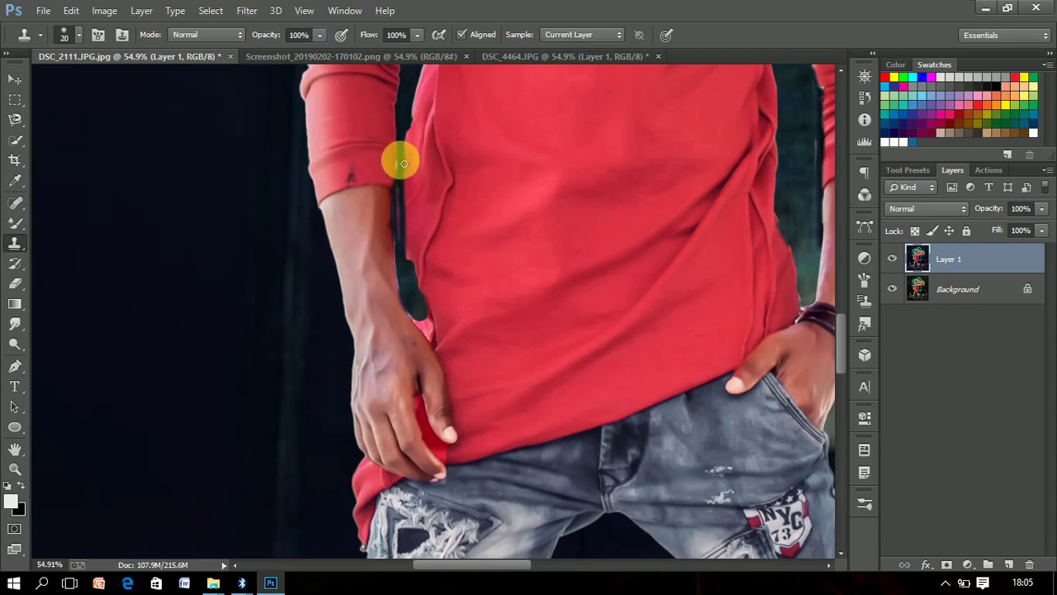
drag(401, 160, 402, 276)
mouse_move(404, 236)
mouse_down()
mouse_move(427, 342)
mouse_move(405, 231)
mouse_move(432, 333)
mouse_move(408, 303)
mouse_move(438, 350)
mouse_move(415, 138)
mouse_move(406, 243)
mouse_move(440, 330)
mouse_move(415, 311)
mouse_move(446, 348)
mouse_up()
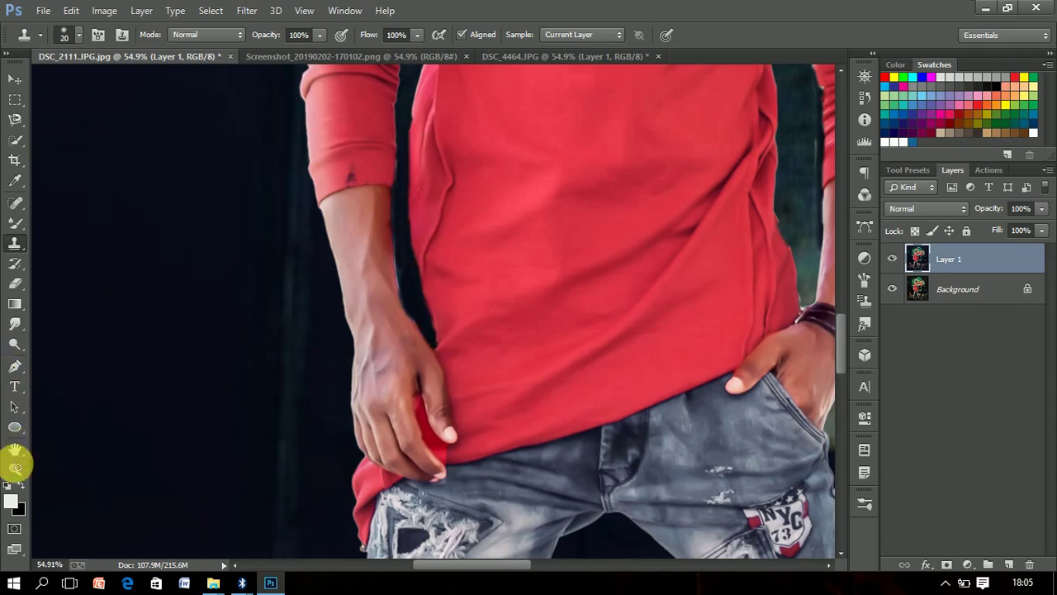
click(15, 469)
drag(573, 366, 402, 300)
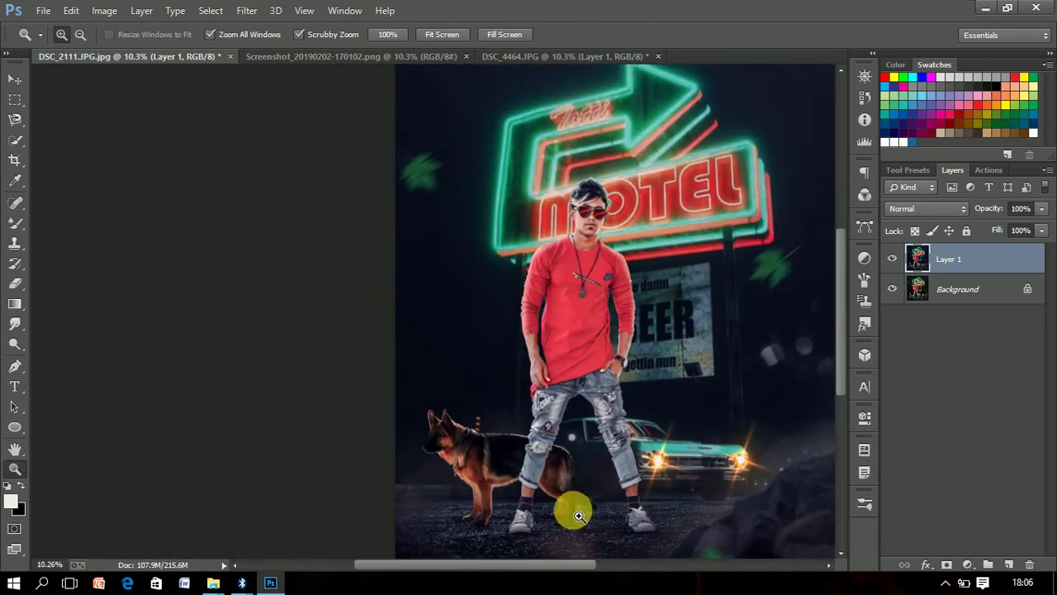
Merge Layer 1 into the Background and copy the flattened image to a new Layer 1
key(ctrl+shift+e)
mouse_move(656, 515)
mouse_down()
mouse_move(643, 456)
mouse_move(713, 496)
mouse_move(645, 495)
mouse_up()
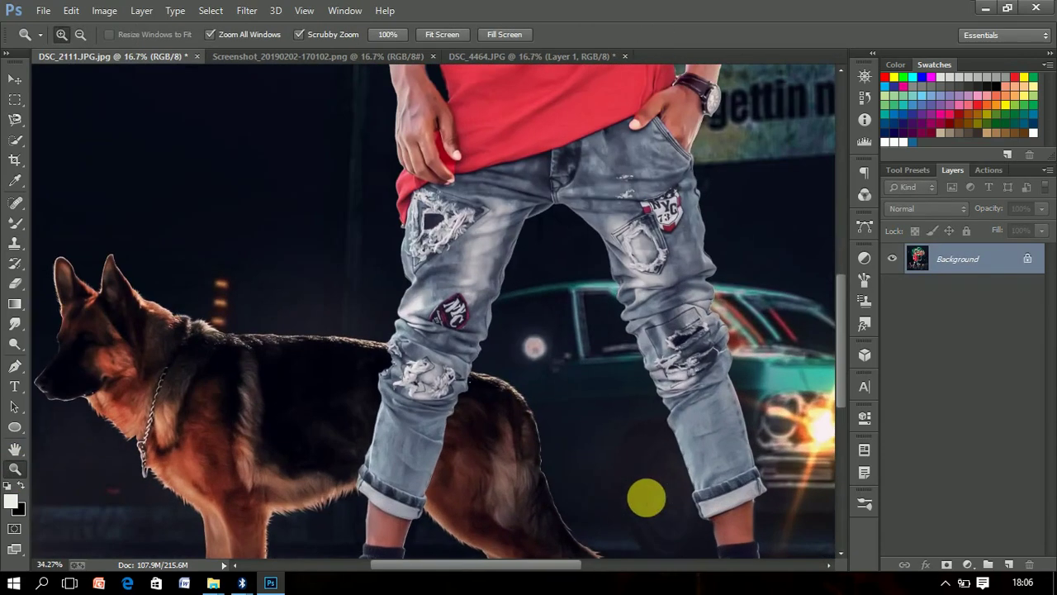
key(ctrl+j)
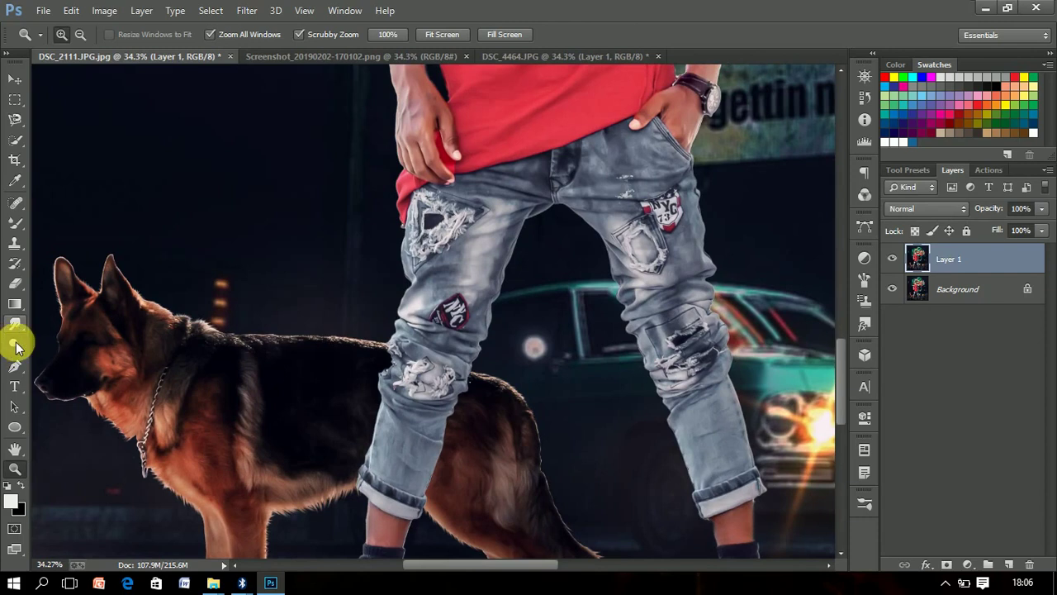
Dodge the midtones of both grey jeans legs with an enlarged brush, then check the legs, dog and car
right_click(19, 347)
click(62, 340)
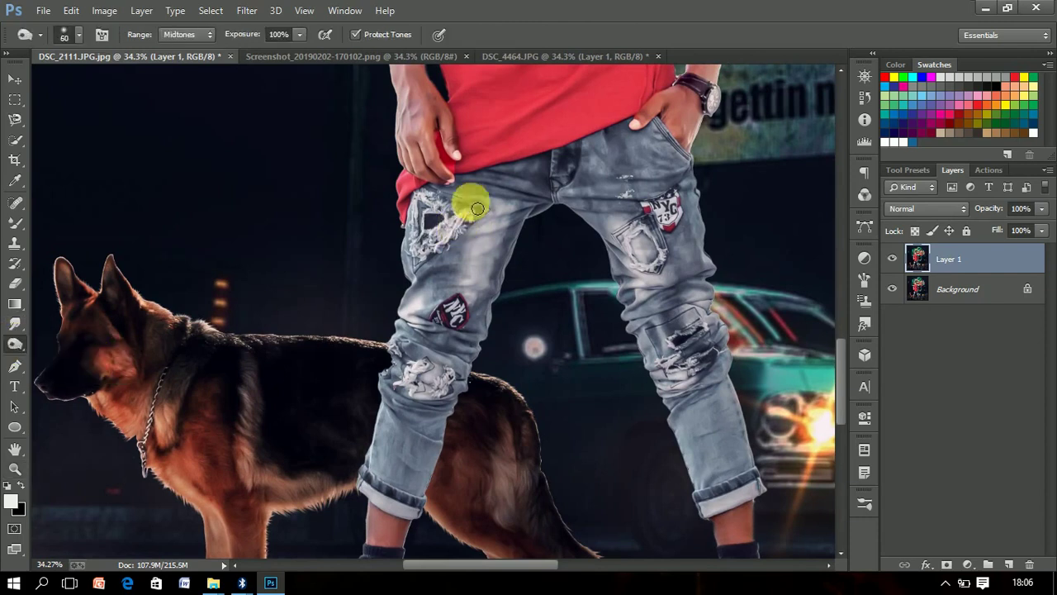
key(bracketright)
key(bracketright)
key(bracketright)
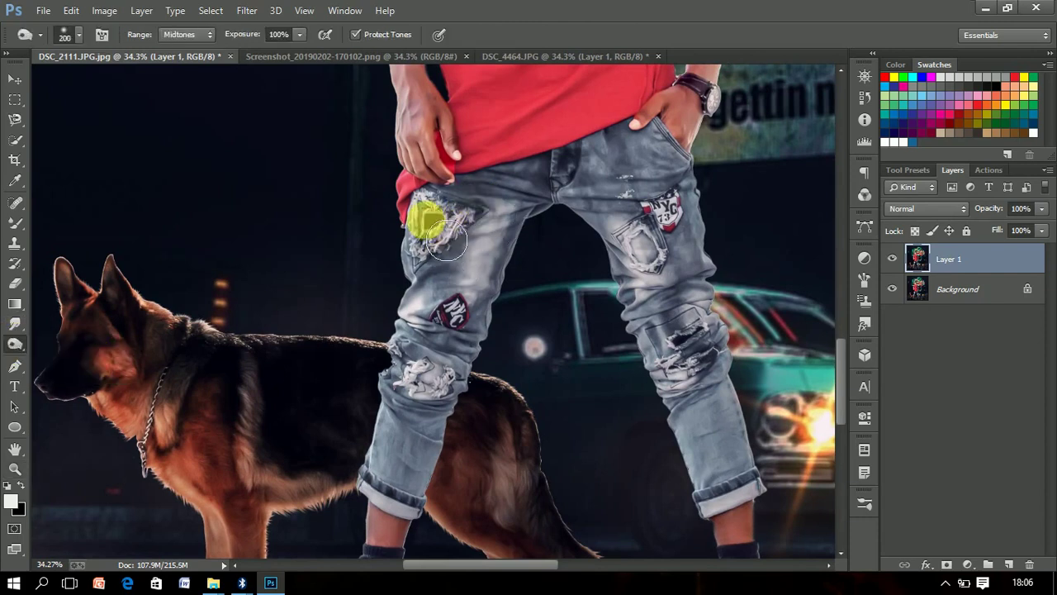
mouse_move(446, 241)
mouse_down()
mouse_move(406, 471)
mouse_move(425, 461)
mouse_move(469, 232)
mouse_move(702, 146)
mouse_move(694, 207)
mouse_move(659, 170)
mouse_move(708, 245)
mouse_move(709, 378)
mouse_move(753, 478)
mouse_move(678, 197)
mouse_move(536, 202)
mouse_move(632, 181)
mouse_move(685, 366)
mouse_move(734, 472)
mouse_move(700, 248)
mouse_move(454, 248)
mouse_move(467, 318)
mouse_up()
key(bracketright)
key(bracketleft)
key(bracketright)
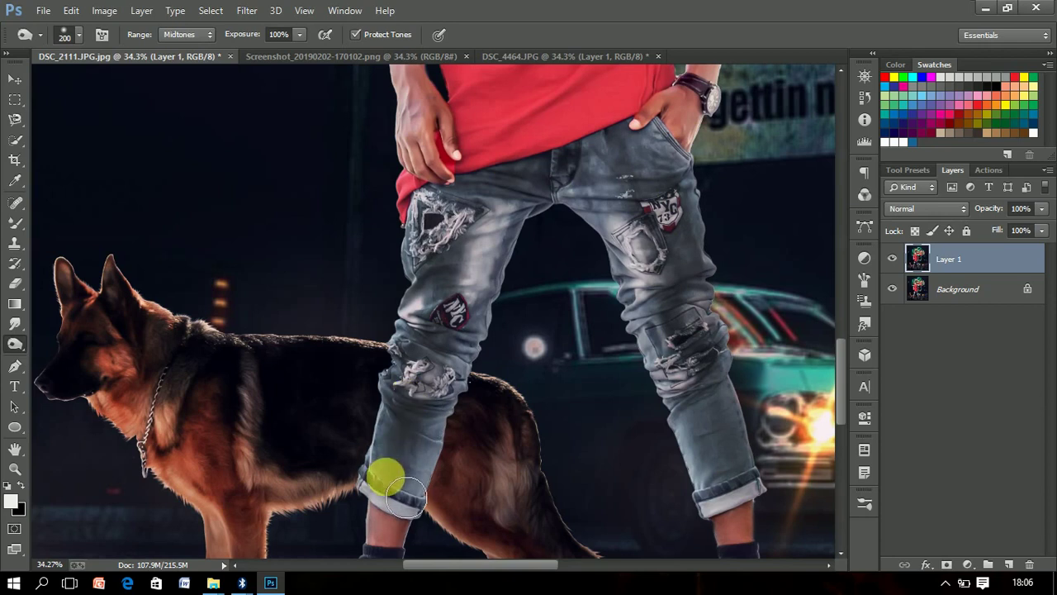
click(14, 468)
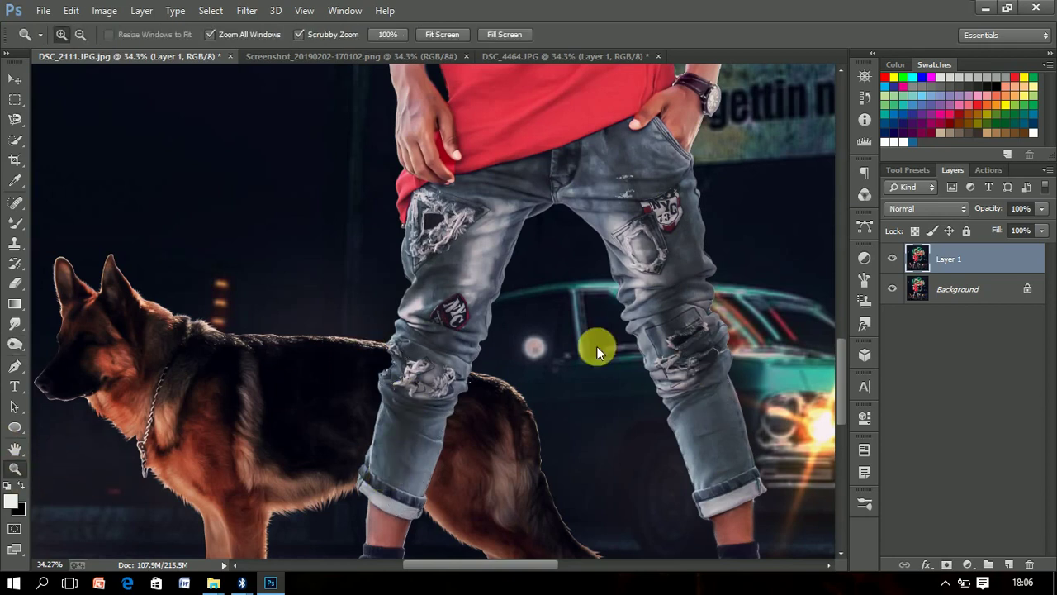
drag(595, 347, 474, 406)
click(464, 512)
mouse_move(464, 512)
mouse_down()
mouse_move(614, 408)
mouse_move(604, 408)
mouse_move(637, 437)
mouse_up()
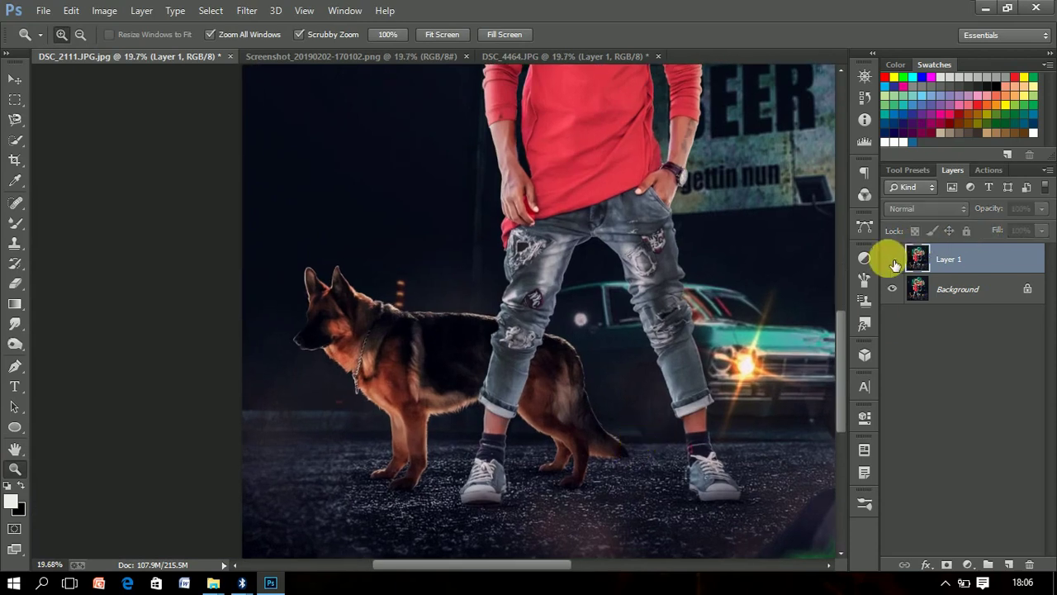
Fade the dodged Layer 1 to 80% opacity, comparing it with the original
click(892, 258)
mouse_move(613, 338)
mouse_down()
mouse_move(549, 332)
mouse_move(435, 439)
mouse_move(441, 465)
mouse_move(712, 413)
mouse_up()
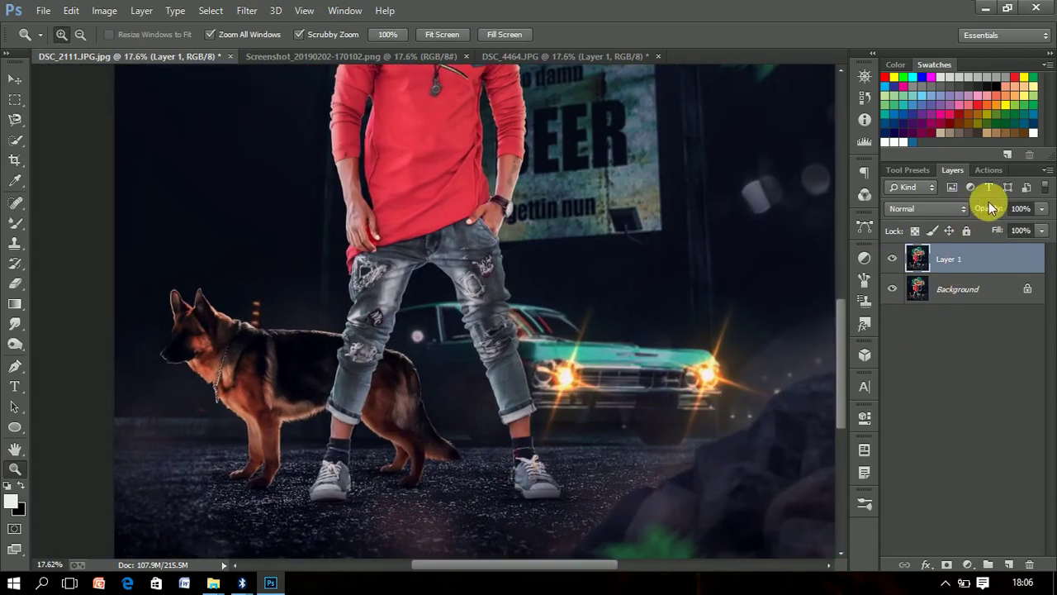
key(5)
text(80)
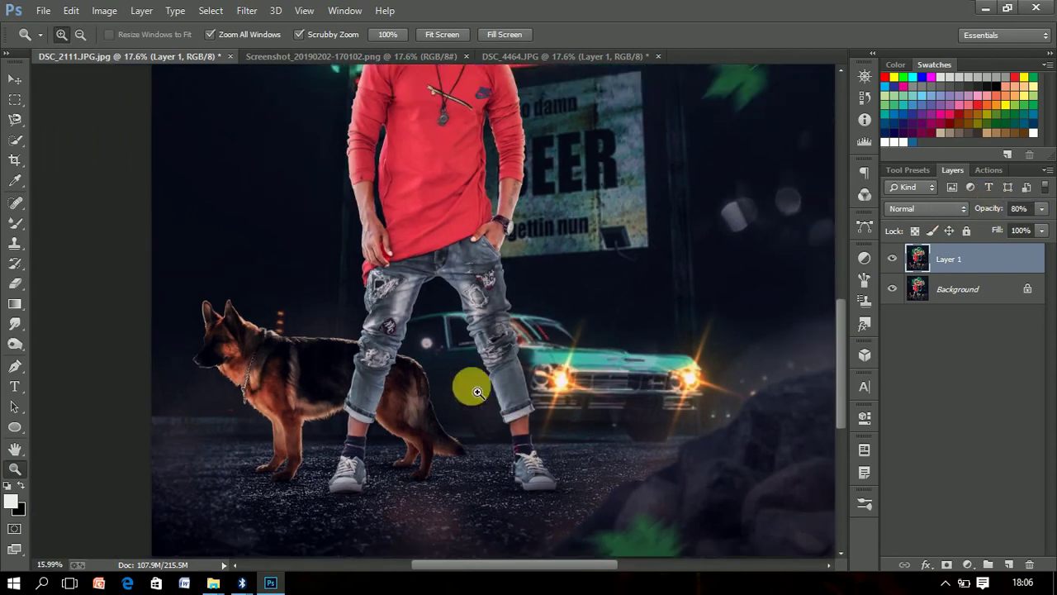
drag(472, 389, 443, 375)
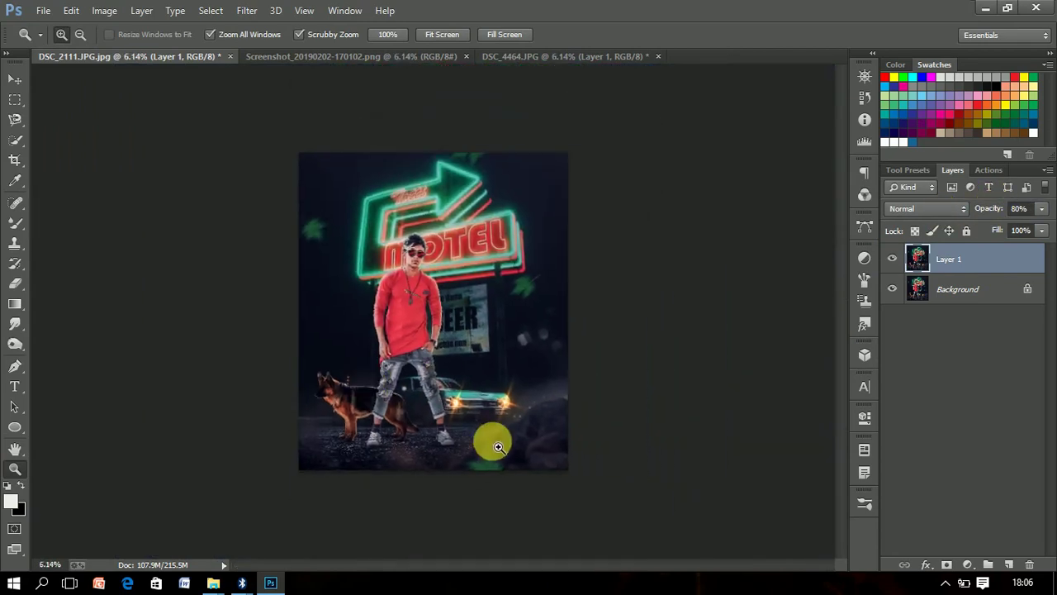
mouse_move(498, 447)
mouse_down()
mouse_move(561, 494)
mouse_move(565, 443)
mouse_up()
click(892, 259)
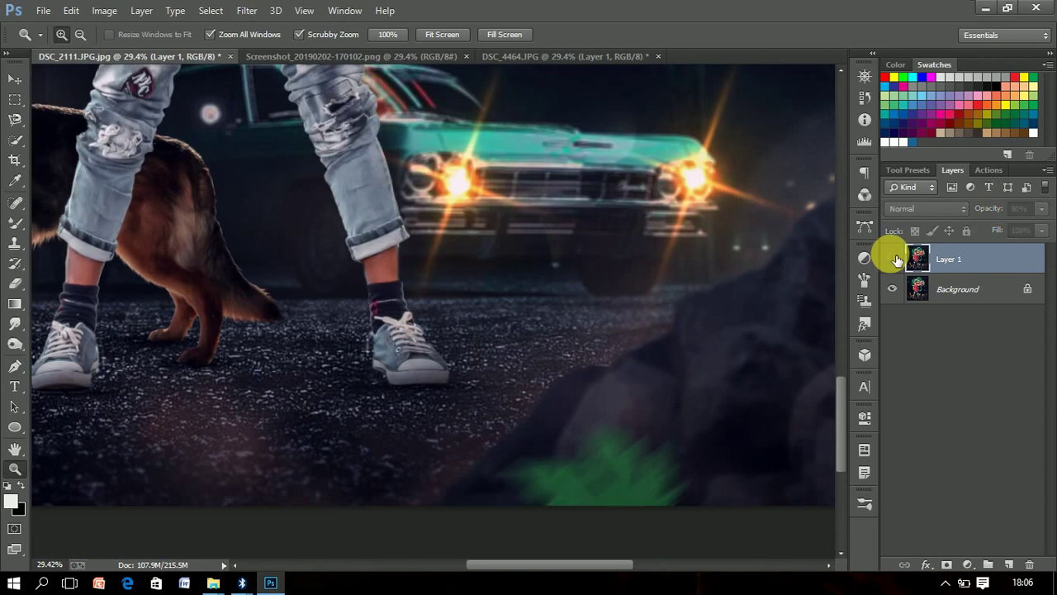
click(892, 259)
click(892, 259)
mouse_move(462, 250)
mouse_down()
mouse_move(385, 228)
mouse_move(406, 241)
mouse_up()
Flatten everything into the Background and save DSC_2111.JPG
key(ctrl+shift+e)
key(ctrl+s)
drag(445, 315, 469, 303)
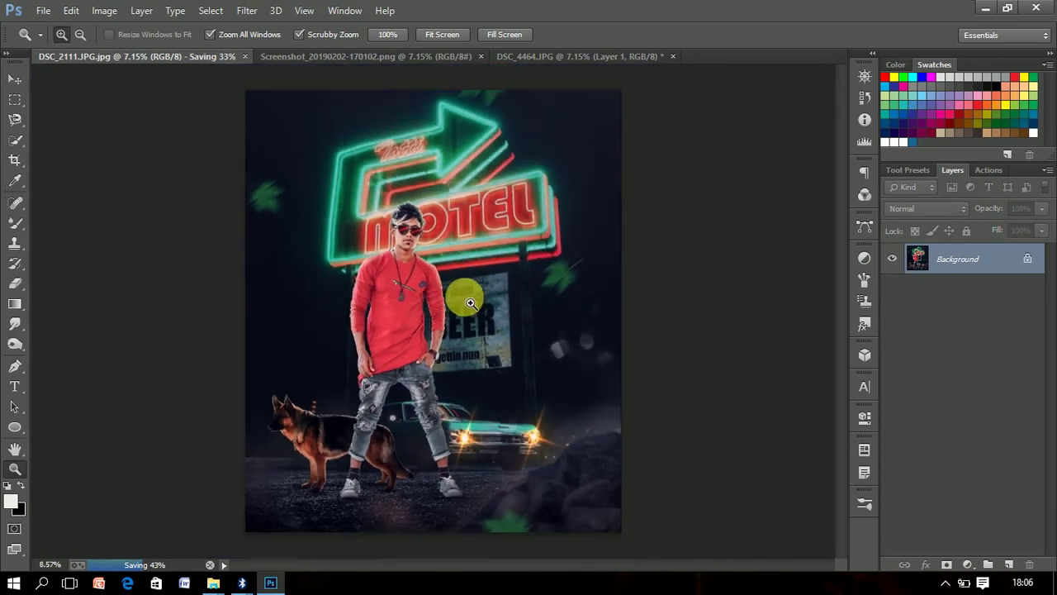